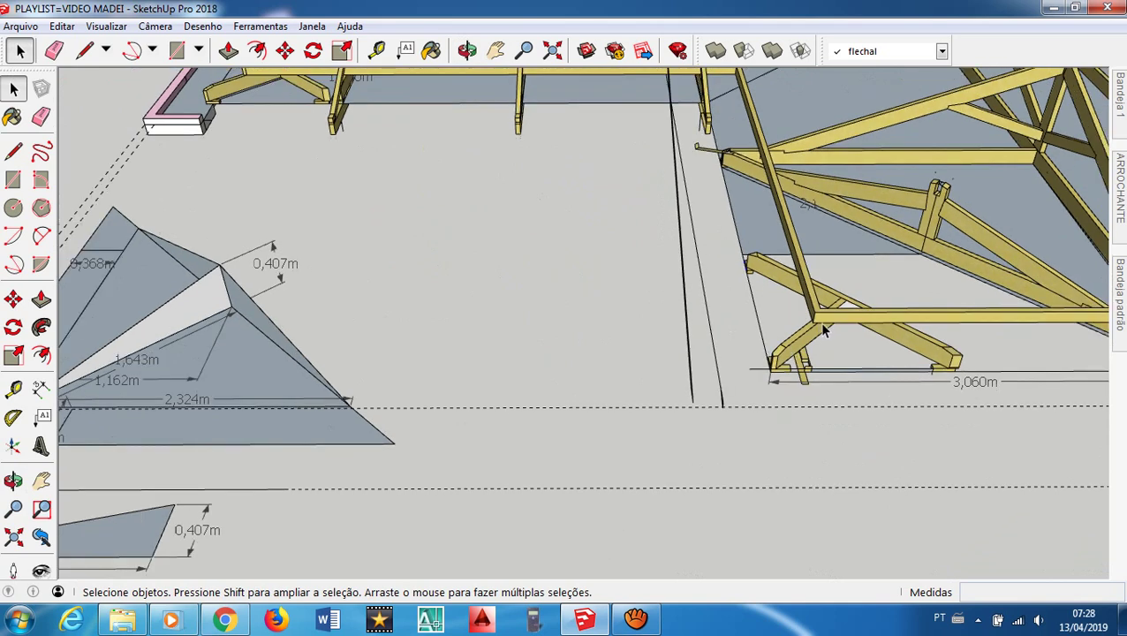
Examine the timber trusses along the eave and the triangular roof-slope study model from several angles
{"action": "scroll", "coordinate": [525, 136], "scroll_direction": "up", "scroll_amount": 8}
{"action": "middle_click_drag", "start_coordinate": [417, 128], "coordinate": [619, 142]}
{"action": "scroll", "coordinate": [135, 272], "scroll_direction": "down", "scroll_amount": 1}
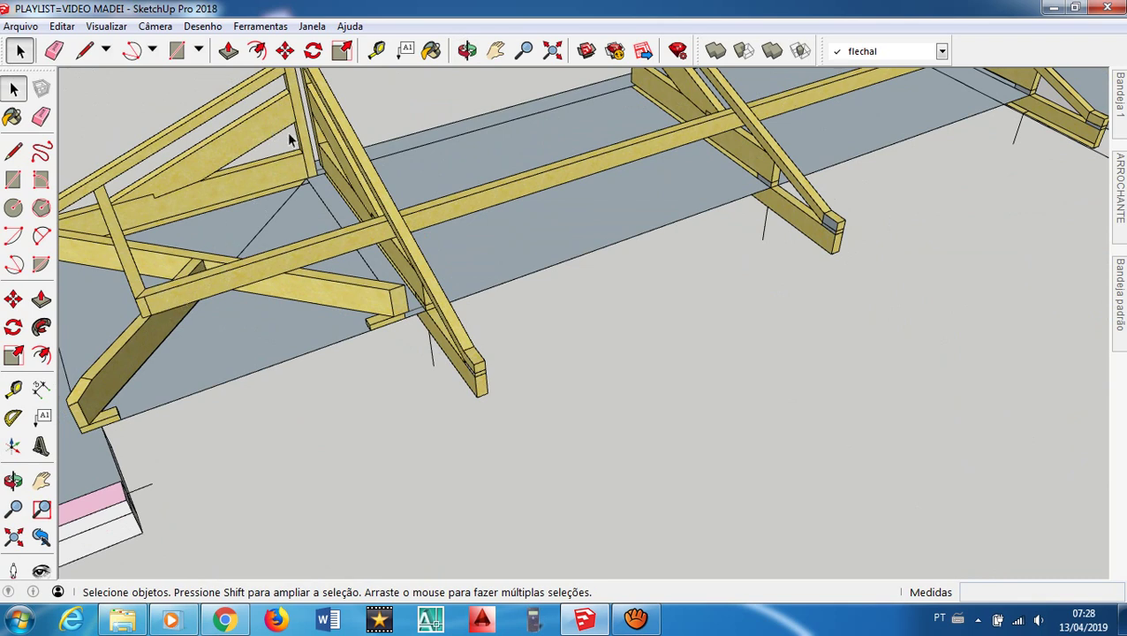
{"action": "middle_click_drag", "start_coordinate": [443, 231], "coordinate": [354, 189]}
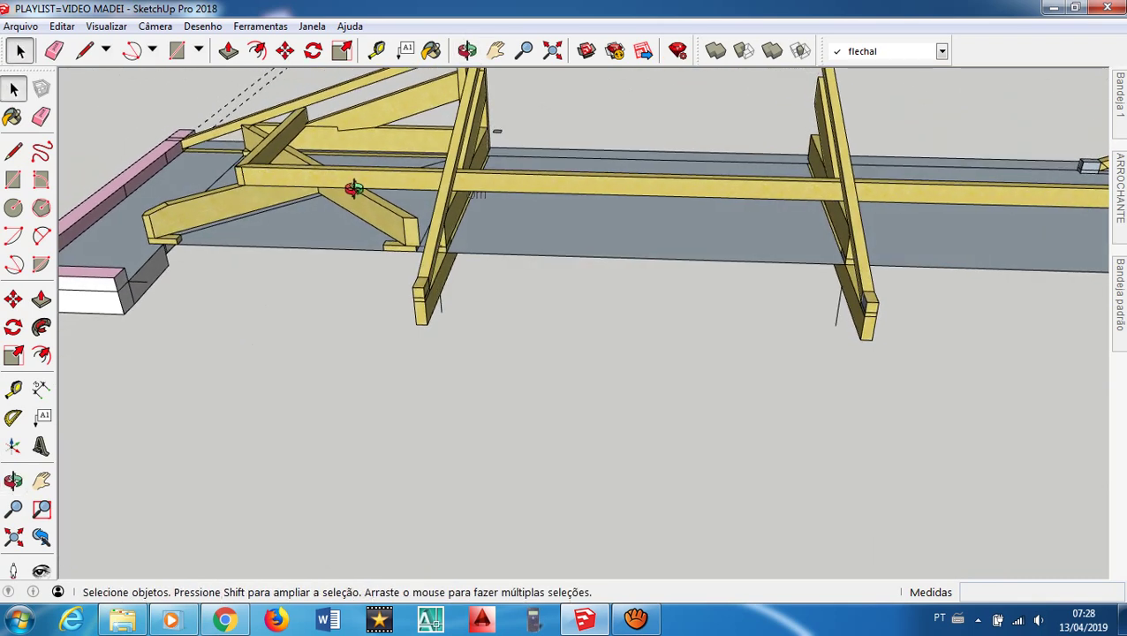
{"action": "scroll", "coordinate": [436, 195], "scroll_direction": "down", "scroll_amount": 5}
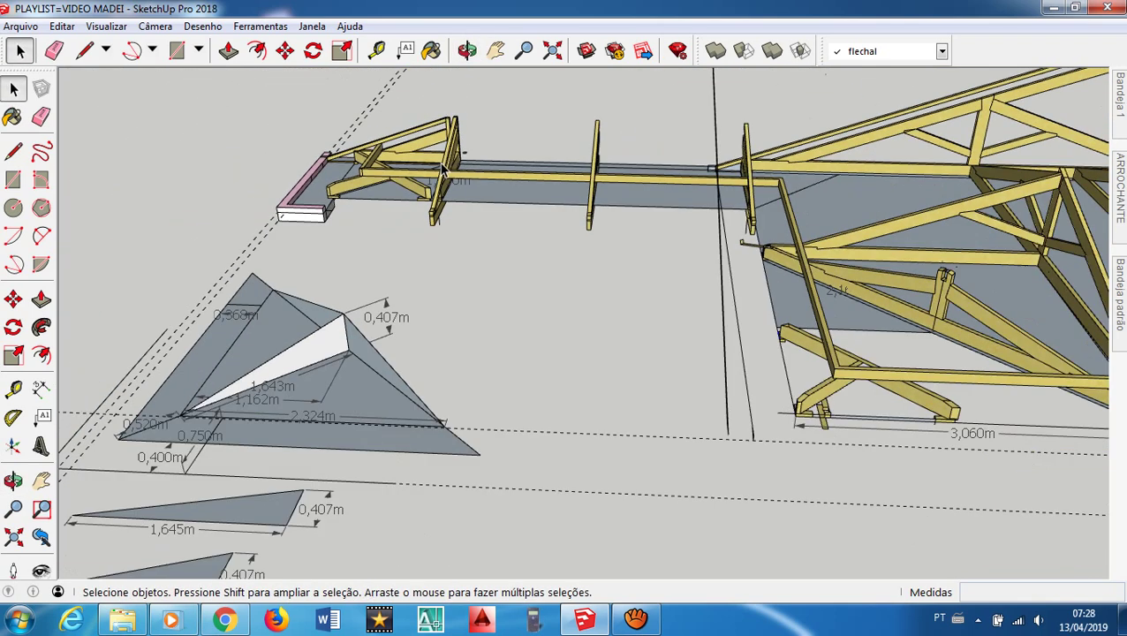
{"action": "scroll", "coordinate": [396, 180], "scroll_direction": "up", "scroll_amount": 2}
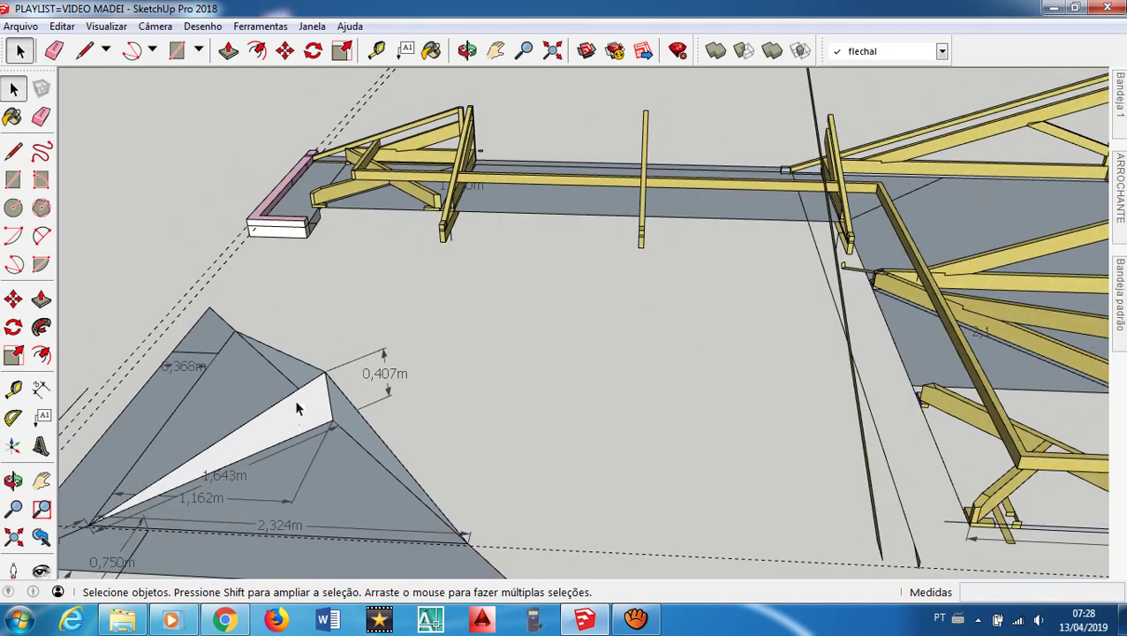
{"action": "middle_click_drag", "start_coordinate": [300, 426], "coordinate": [381, 357]}
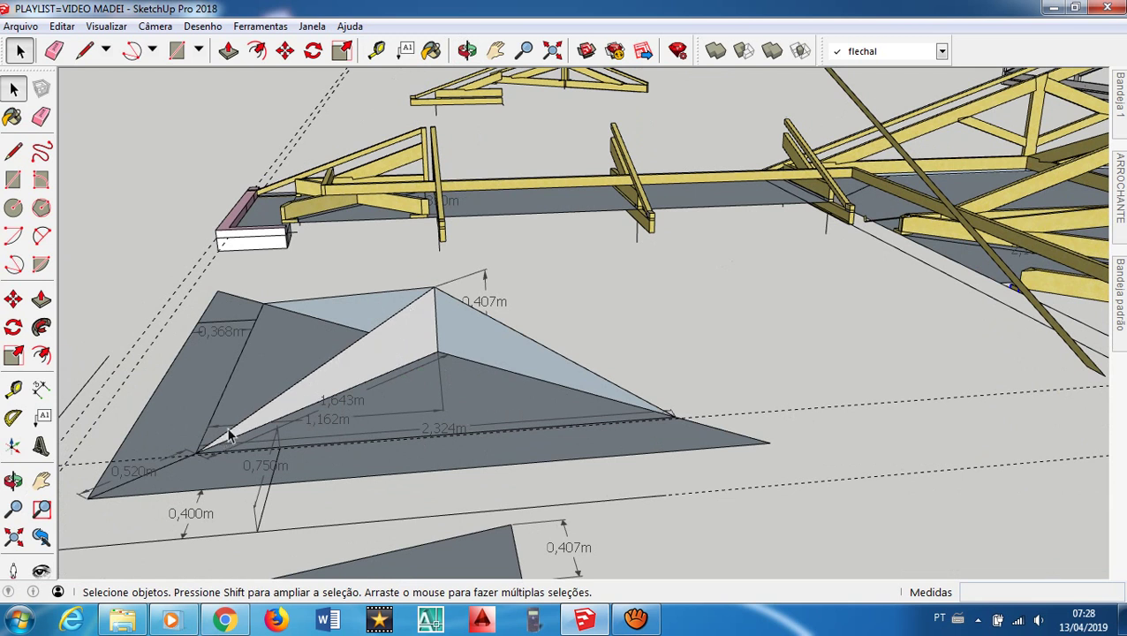
Copy the upright triangular face with its edges from the slope study to empty ground beyond the dashed guides, about 4.07 m away
{"action": "left_click", "coordinate": [403, 341]}
{"action": "right_click", "coordinate": [403, 338]}
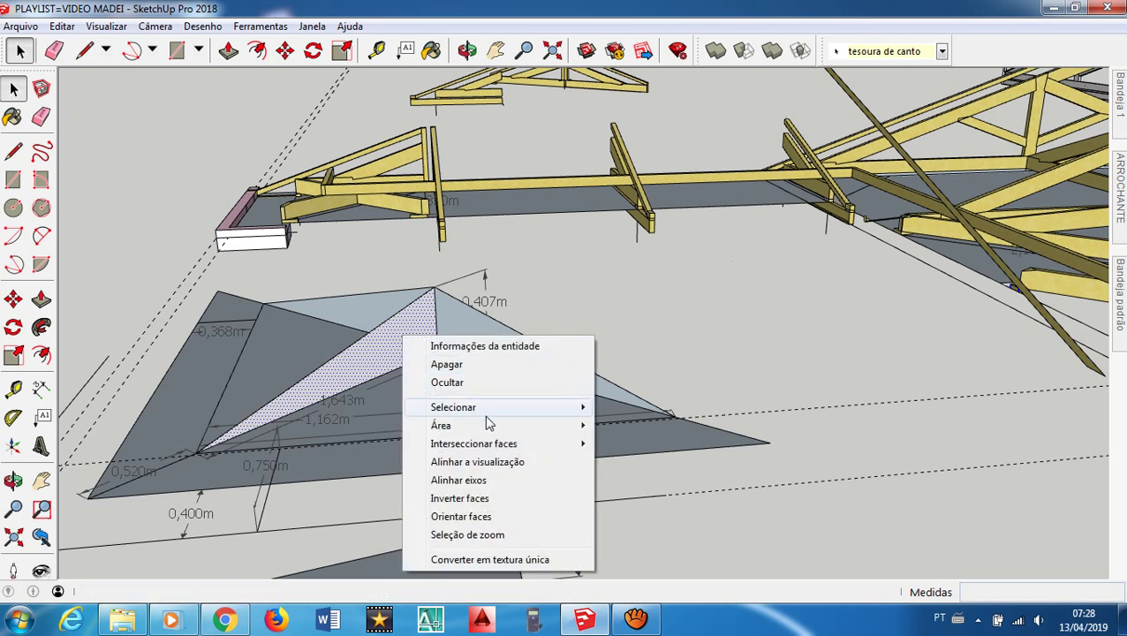
{"action": "mouse_move", "coordinate": [488, 408]}
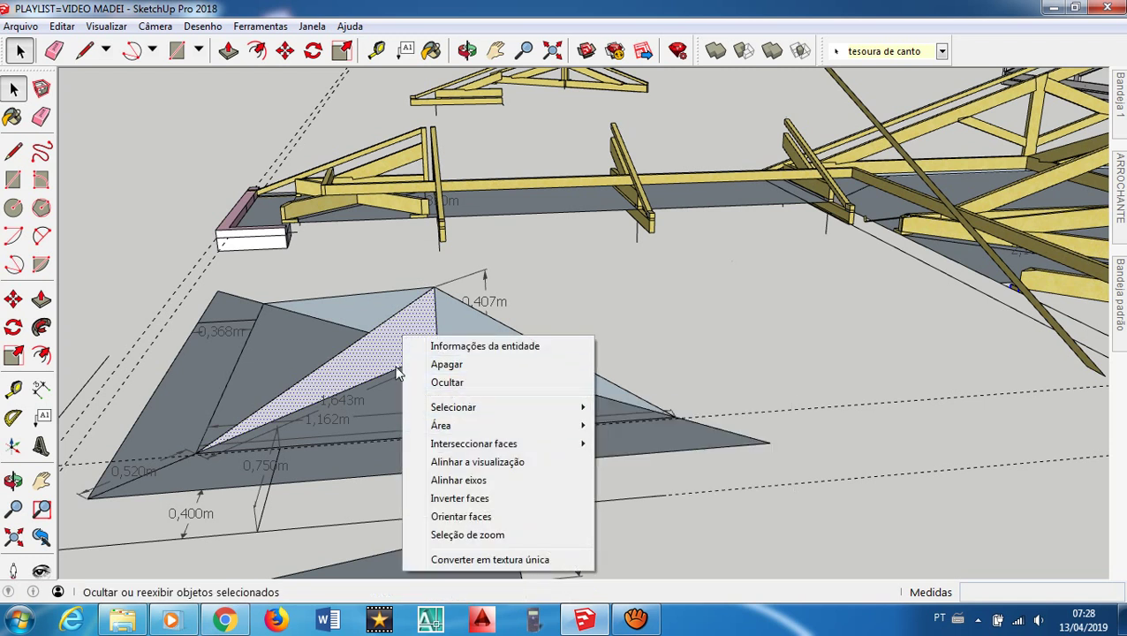
{"action": "left_click", "coordinate": [421, 347]}
{"action": "double_click", "coordinate": [407, 347]}
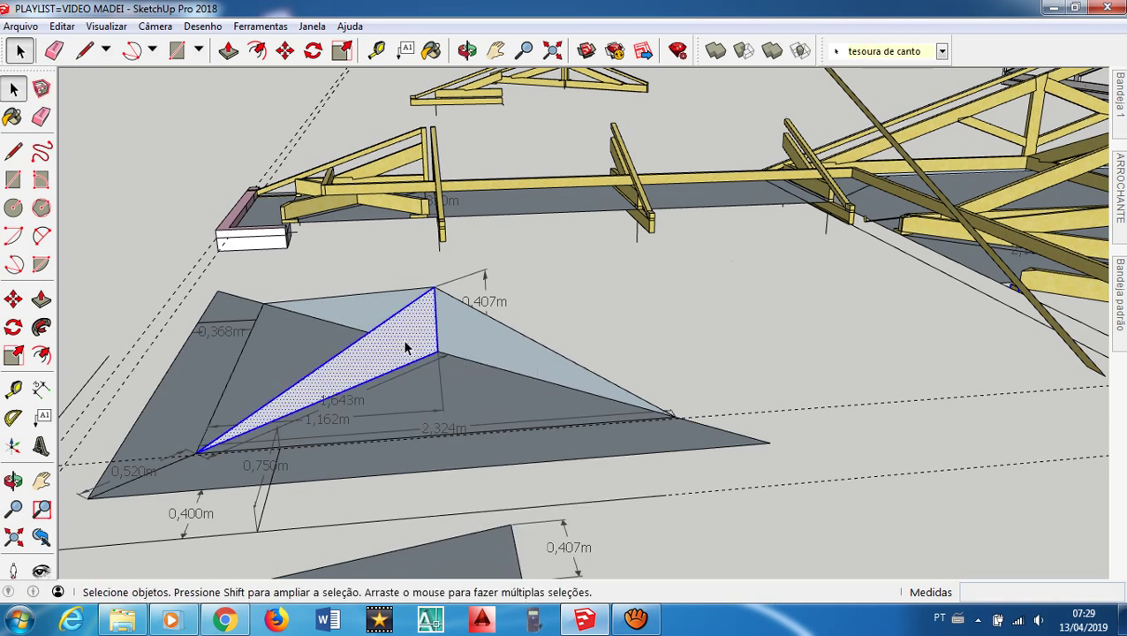
{"action": "key", "text": "m"}
{"action": "left_click", "coordinate": [401, 333]}
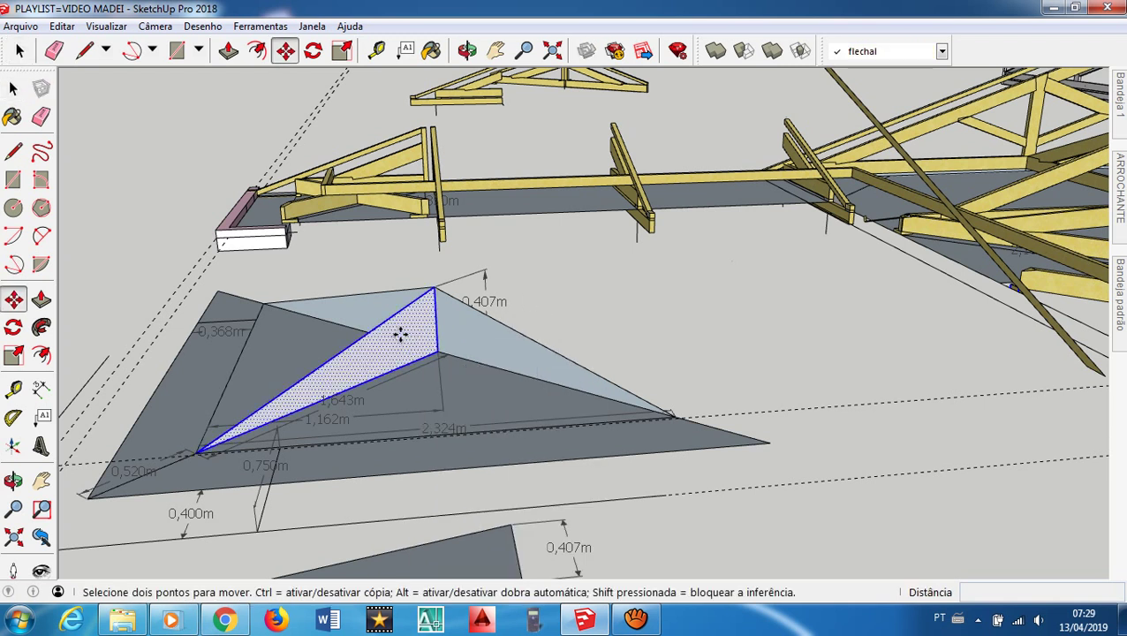
{"action": "key", "text": "ctrl"}
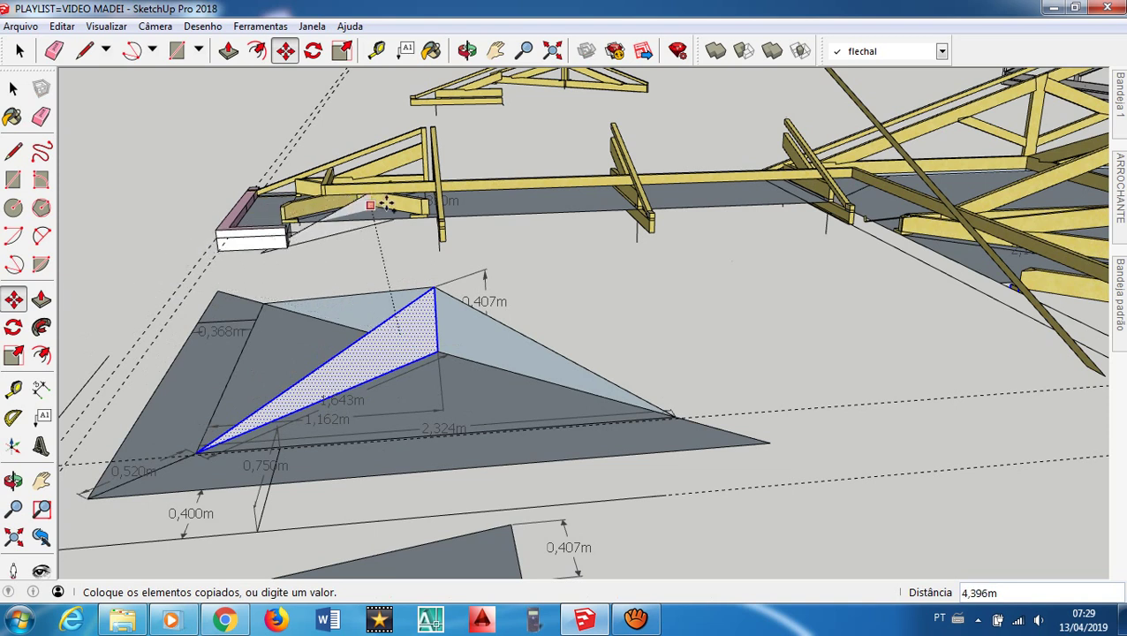
{"action": "scroll", "coordinate": [162, 273], "scroll_direction": "down", "scroll_amount": 4}
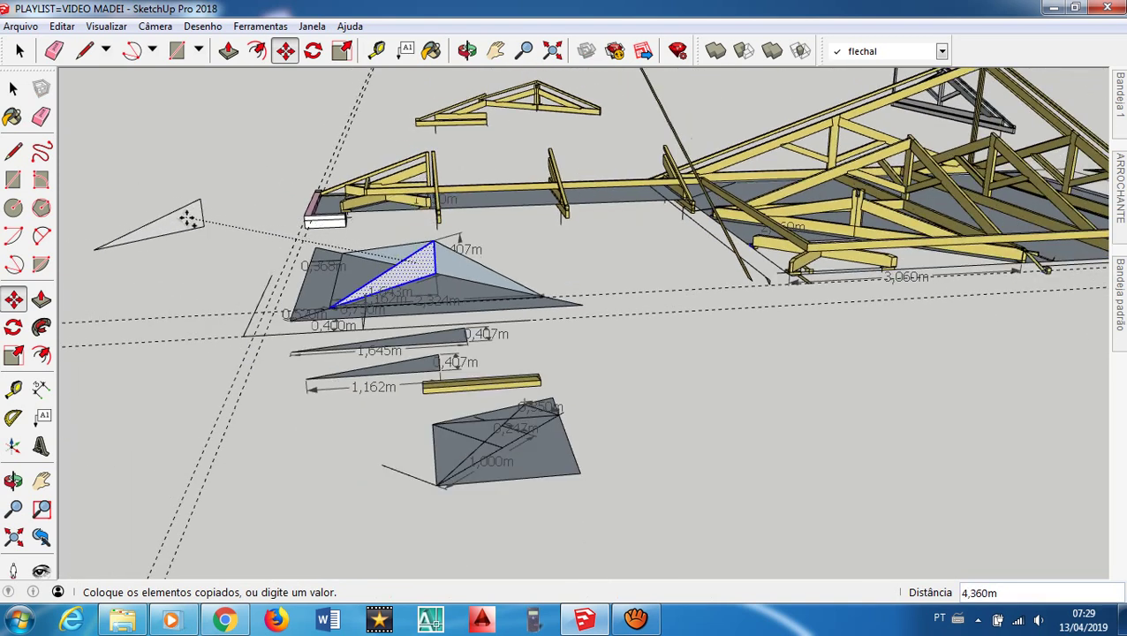
{"action": "left_click", "coordinate": [178, 208]}
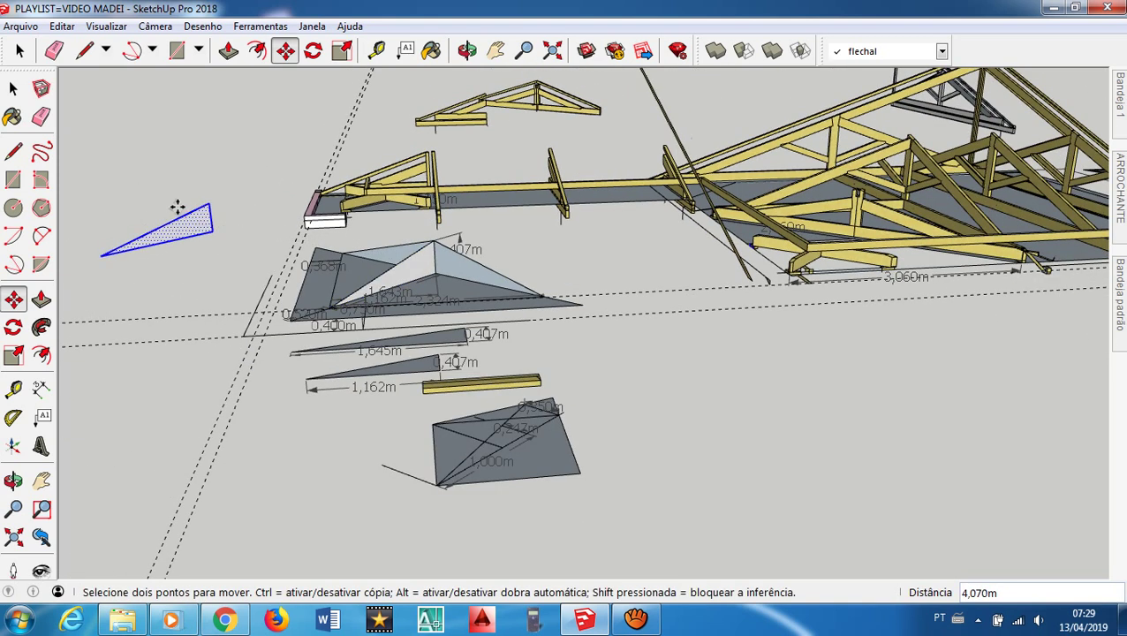
Extrude the copied triangular face by 0.05 m with Push/Pull to give it thickness
{"action": "key", "text": "space"}
{"action": "middle_click_drag", "start_coordinate": [321, 225], "coordinate": [181, 291]}
{"action": "scroll", "coordinate": [124, 261], "scroll_direction": "up", "scroll_amount": 6}
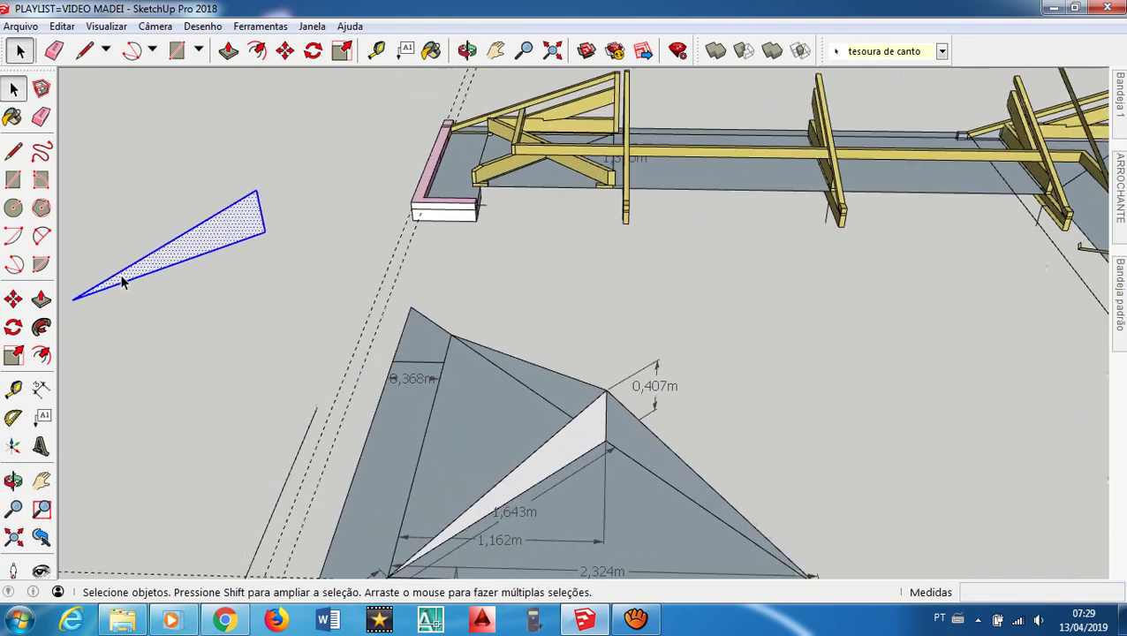
{"action": "scroll", "coordinate": [141, 270], "scroll_direction": "down", "scroll_amount": 1}
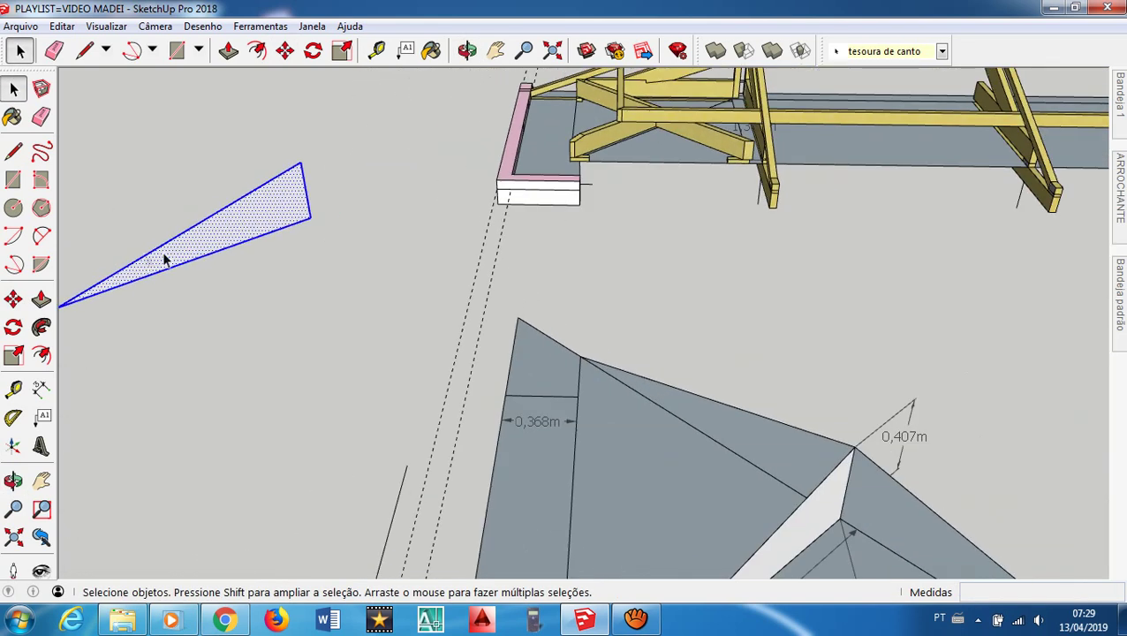
{"action": "key", "text": "p"}
{"action": "left_click", "coordinate": [243, 228]}
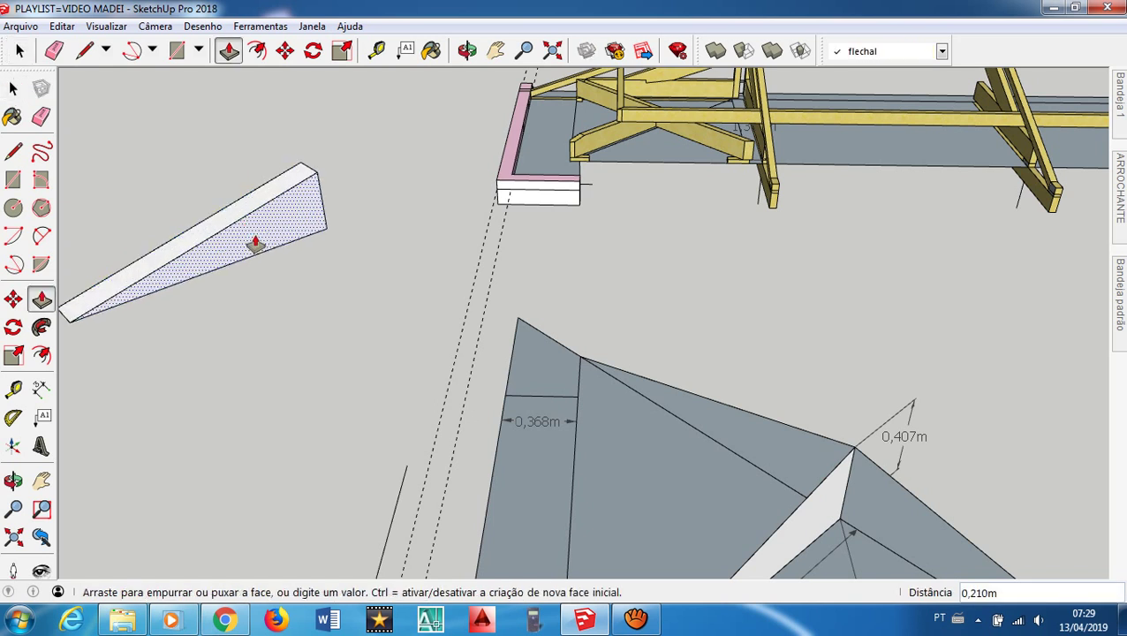
{"action": "key", "text": "Escape"}
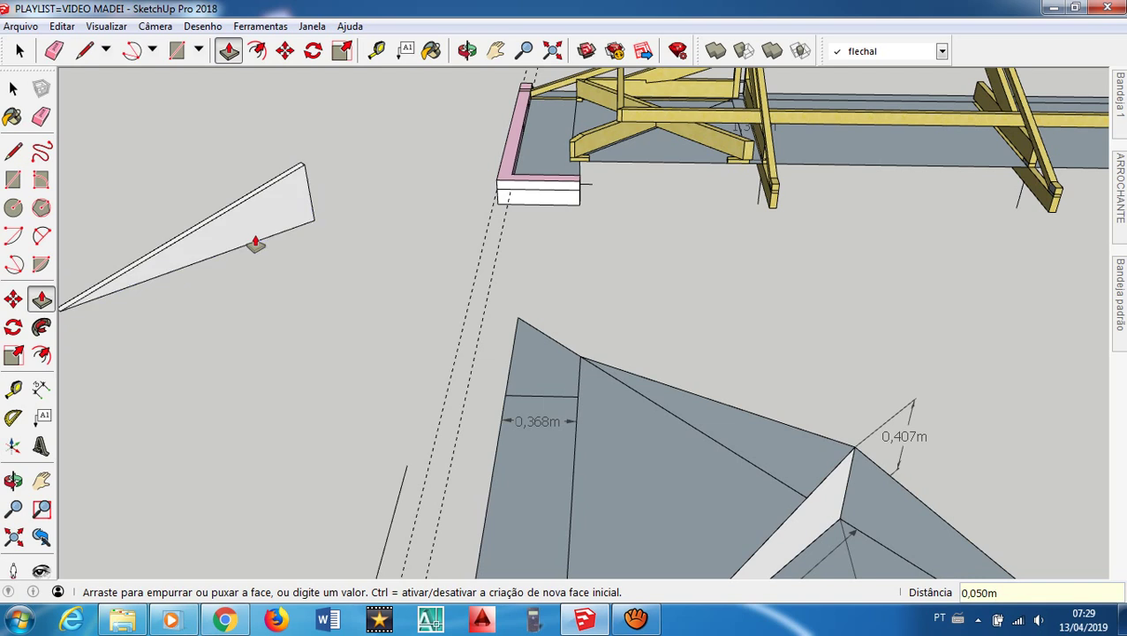
{"action": "key", "text": "Escape"}
Extend the narrow vertical face at the tall end of the triangular wedge outward by about 1.16 m with Push/Pull
{"action": "scroll", "coordinate": [262, 222], "scroll_direction": "up", "scroll_amount": 2}
{"action": "middle_click_drag", "start_coordinate": [262, 221], "coordinate": [389, 208]}
{"action": "scroll", "coordinate": [347, 251], "scroll_direction": "down", "scroll_amount": 3}
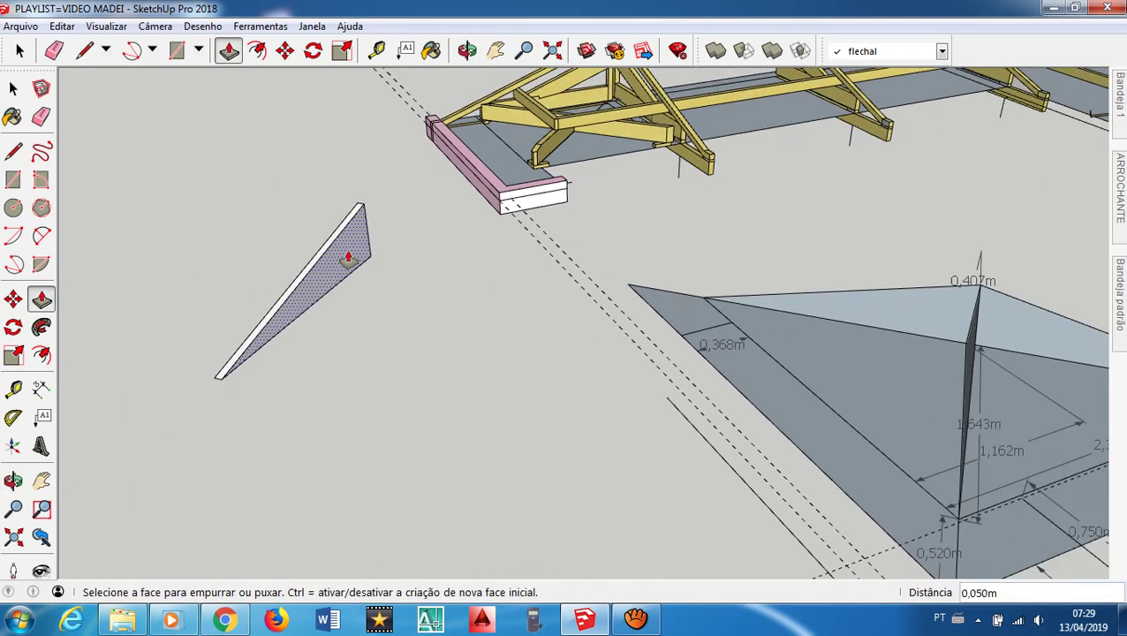
{"action": "scroll", "coordinate": [343, 258], "scroll_direction": "up", "scroll_amount": 3}
{"action": "scroll", "coordinate": [339, 262], "scroll_direction": "up", "scroll_amount": 1}
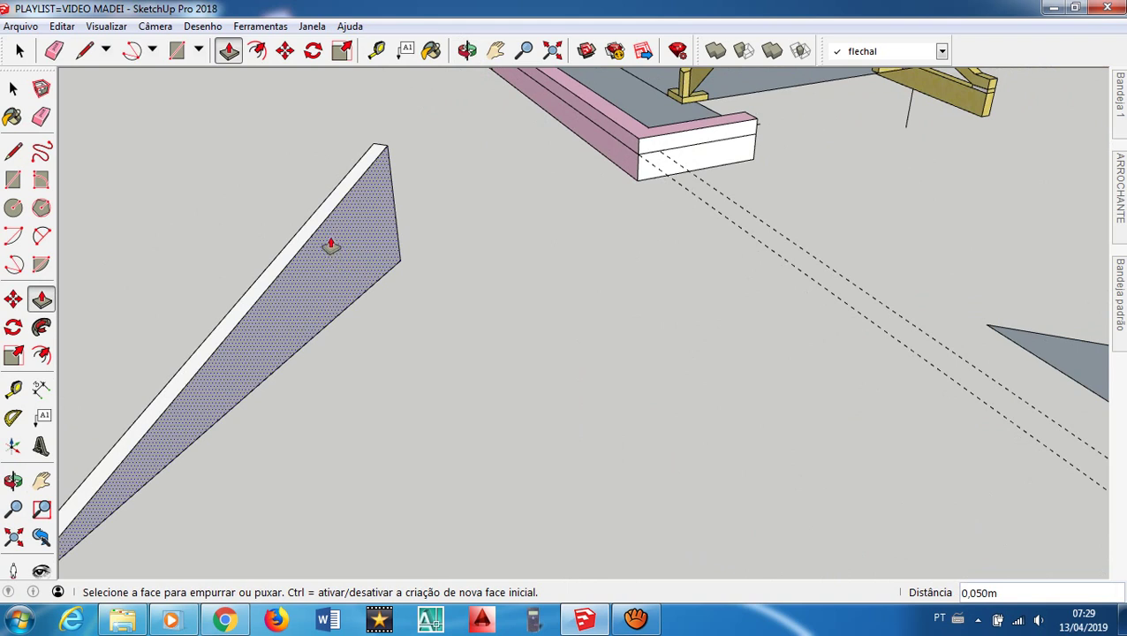
{"action": "middle_click_drag", "start_coordinate": [331, 248], "coordinate": [470, 179]}
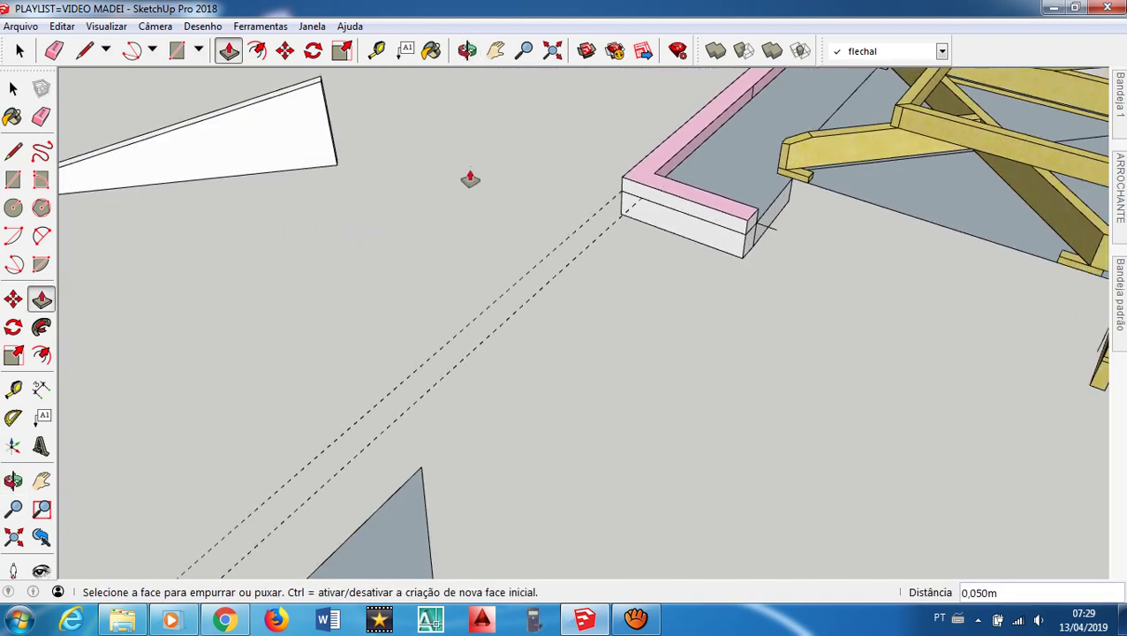
{"action": "scroll", "coordinate": [660, 183], "scroll_direction": "down", "scroll_amount": 5}
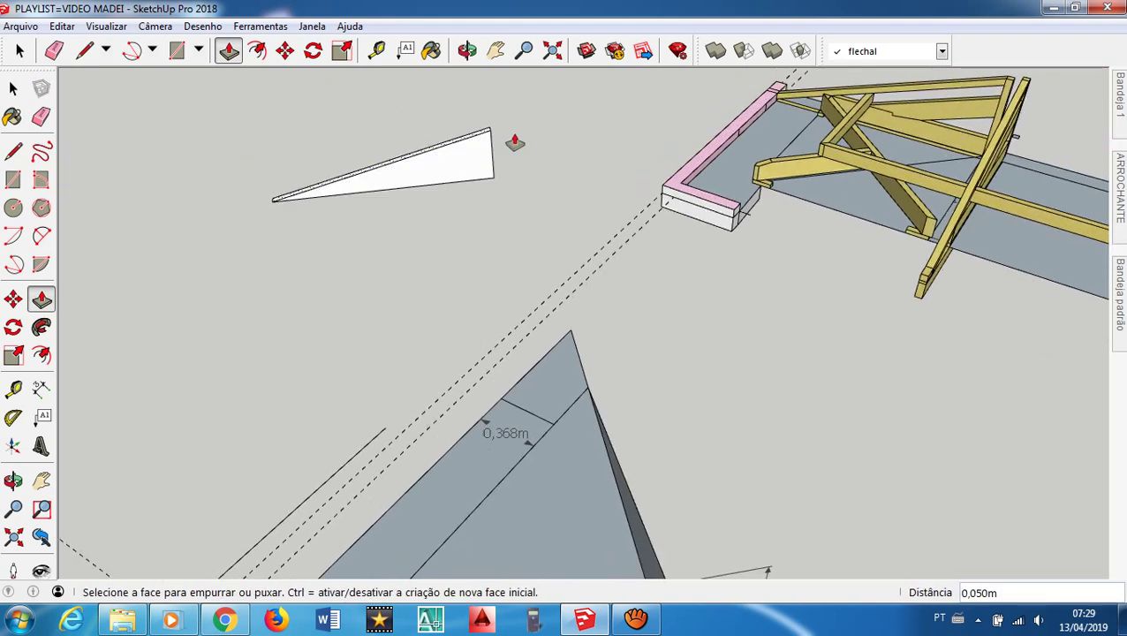
{"action": "scroll", "coordinate": [481, 134], "scroll_direction": "up", "scroll_amount": 3}
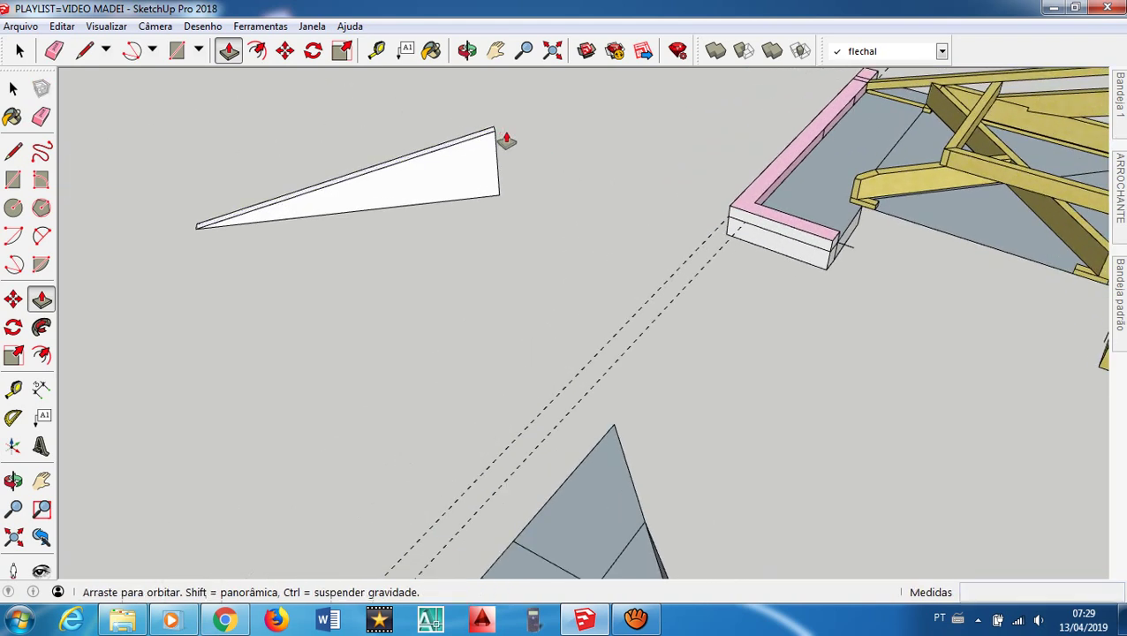
{"action": "middle_click_drag", "start_coordinate": [506, 140], "coordinate": [588, 99]}
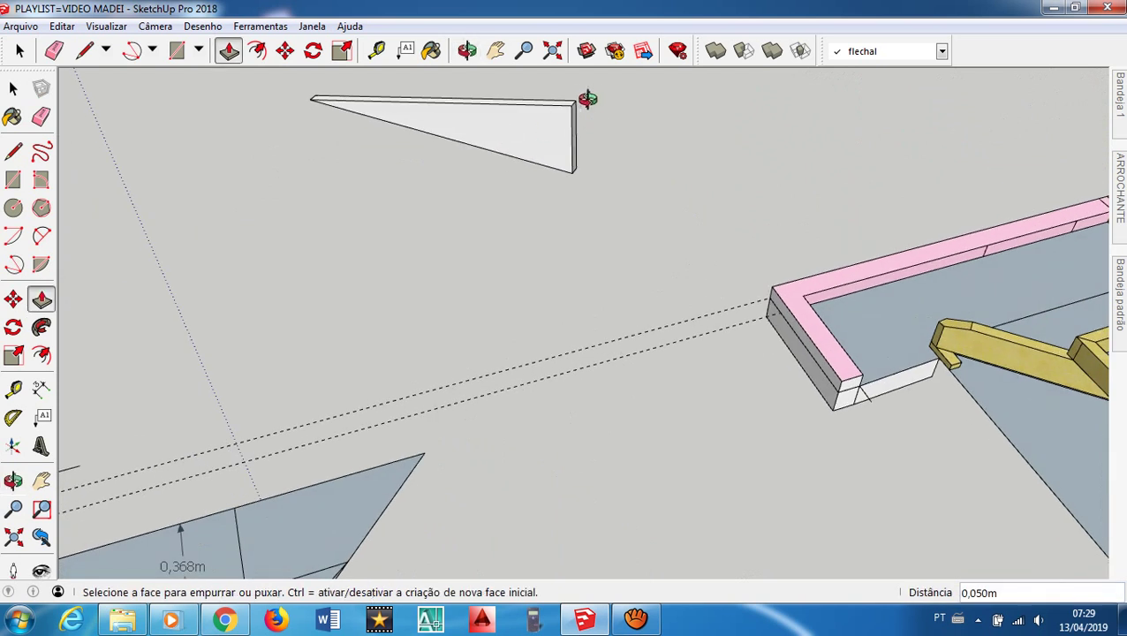
{"action": "scroll", "coordinate": [583, 106], "scroll_direction": "up", "scroll_amount": 5}
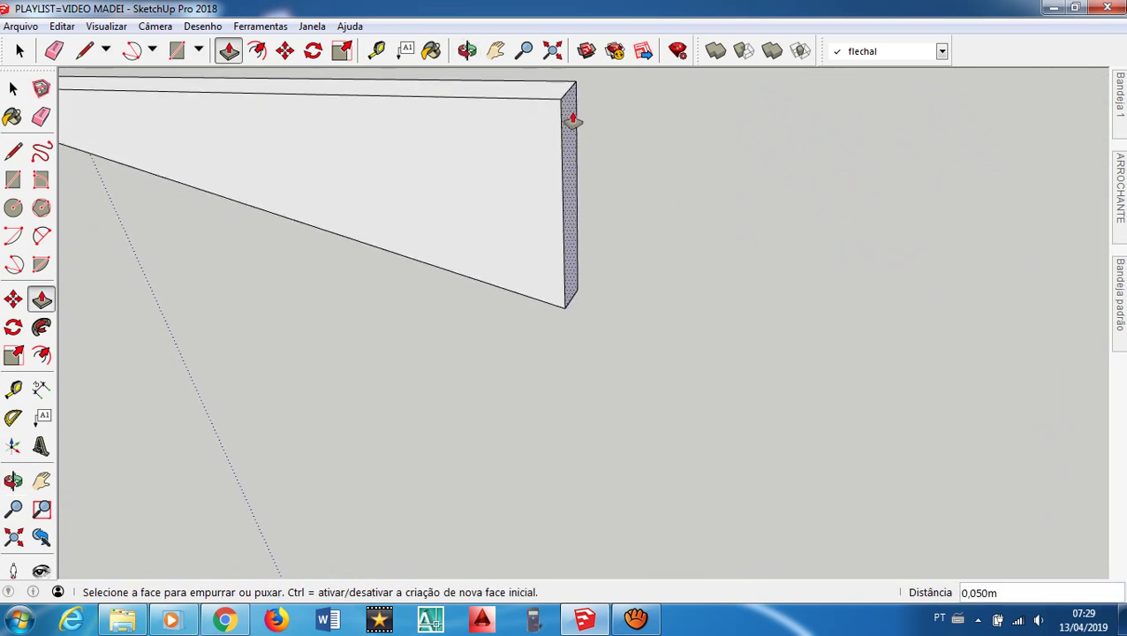
{"action": "key", "text": "space"}
{"action": "left_click", "coordinate": [568, 133]}
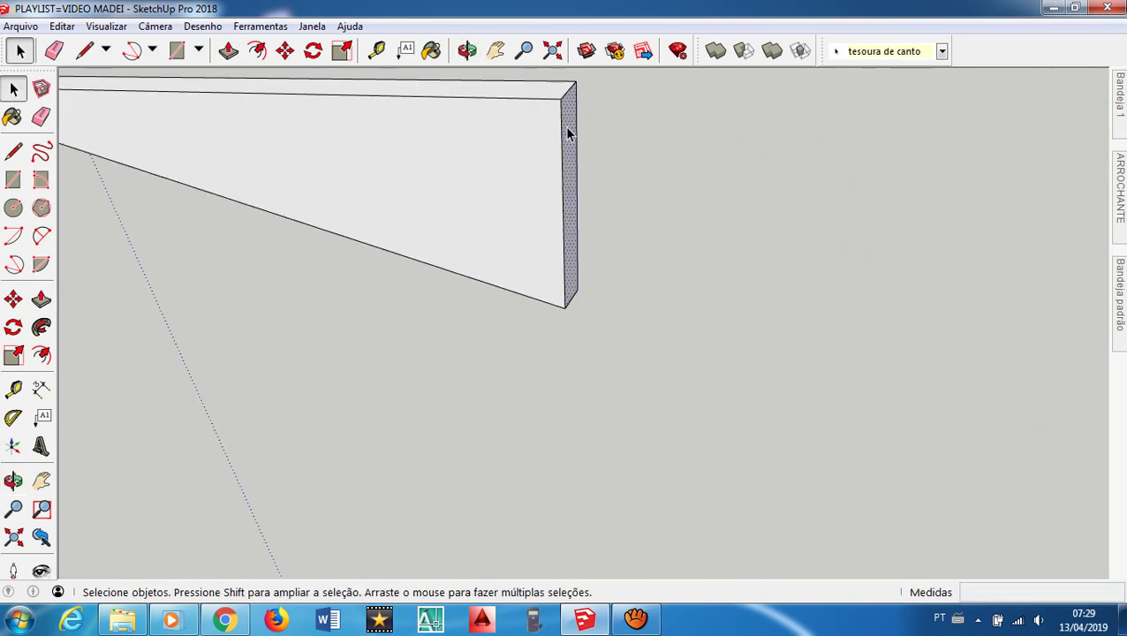
{"action": "key", "text": "p"}
{"action": "left_click", "coordinate": [572, 127]}
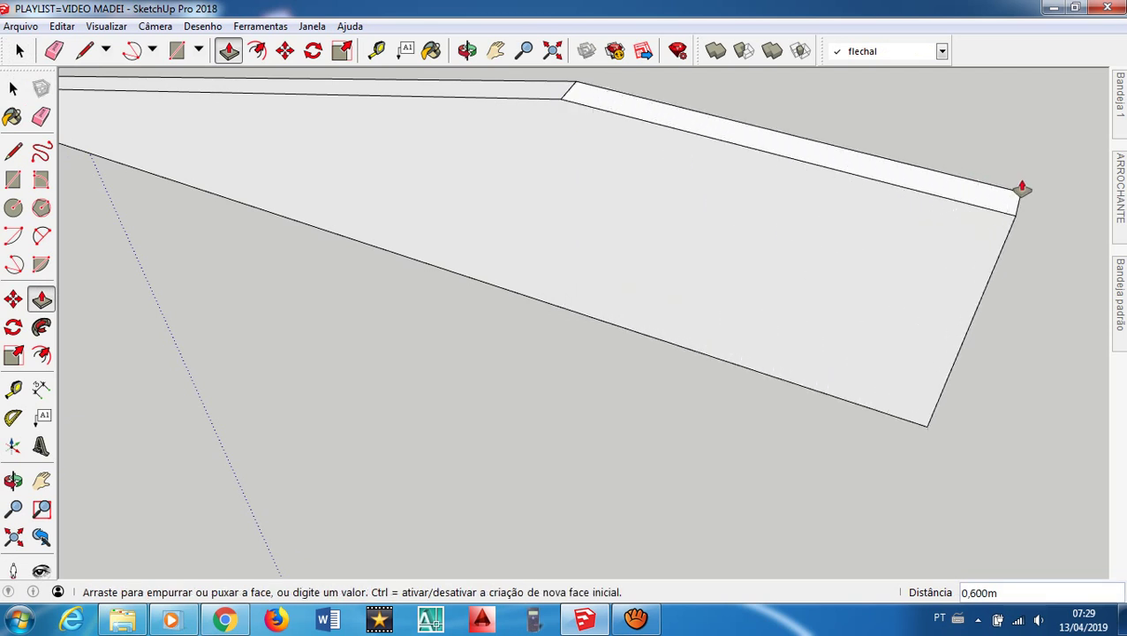
{"action": "scroll", "coordinate": [818, 207], "scroll_direction": "down", "scroll_amount": 3}
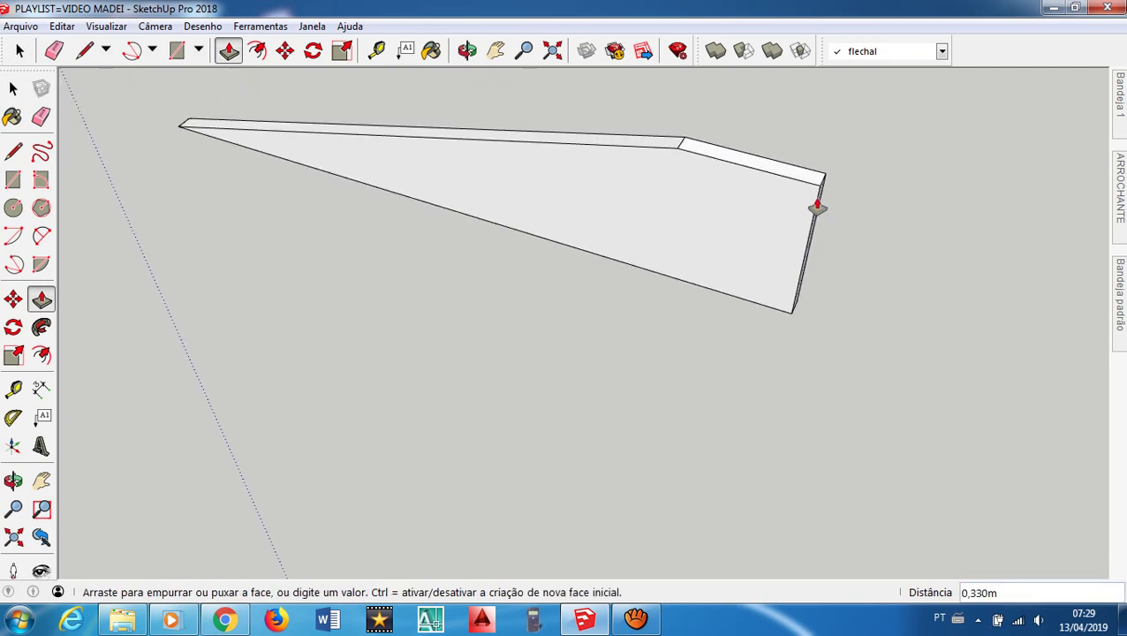
{"action": "middle_click_drag", "start_coordinate": [818, 207], "coordinate": [816, 206]}
{"action": "left_click", "coordinate": [902, 287]}
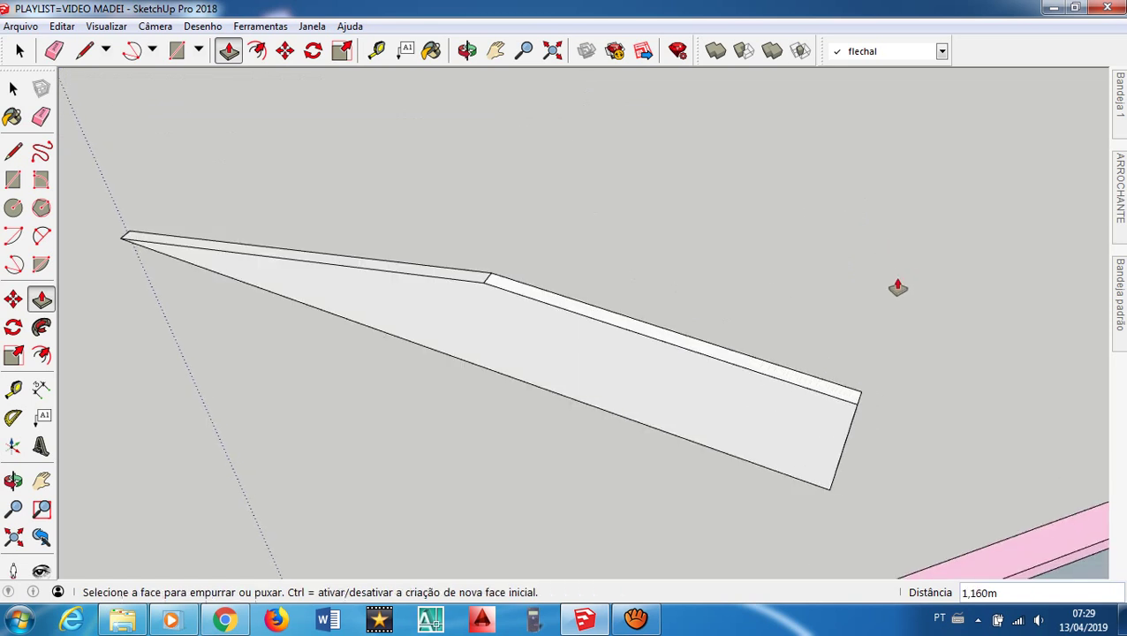
Raise the narrow top face of the wedge's extension by about 0.70 m with Push/Pull
{"action": "key", "text": "space"}
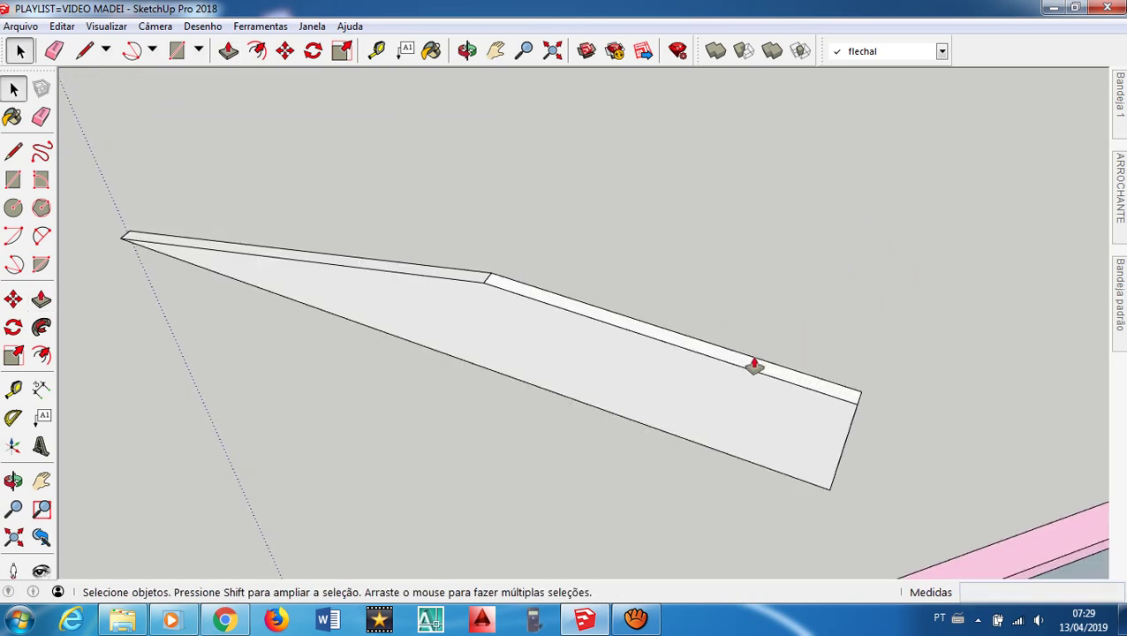
{"action": "left_click", "coordinate": [757, 368]}
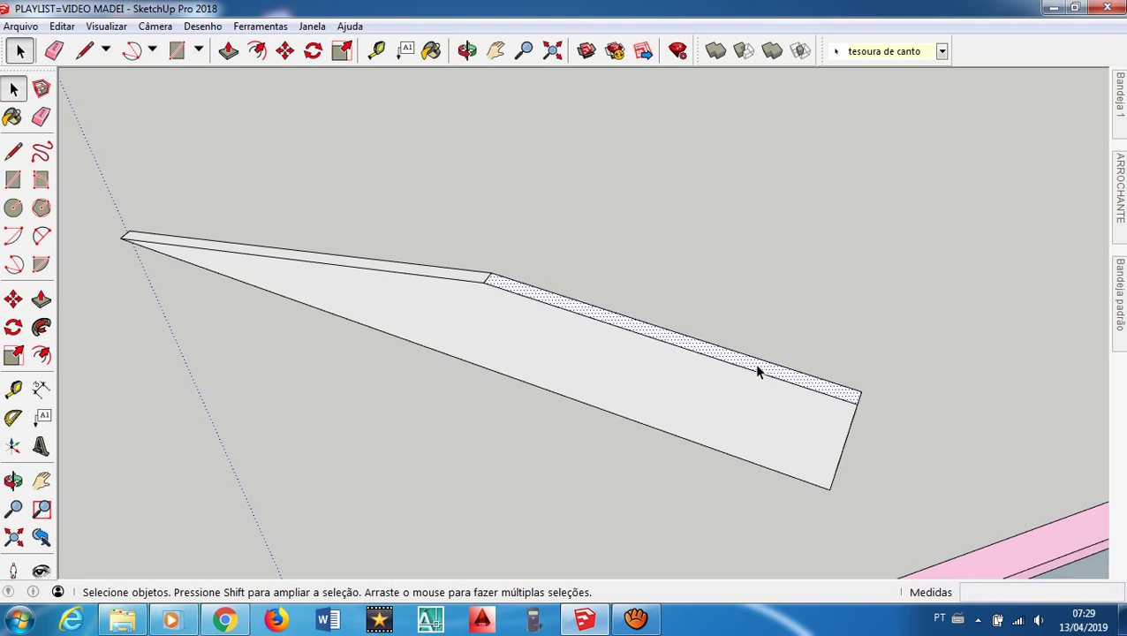
{"action": "key", "text": "p"}
{"action": "left_click", "coordinate": [757, 355]}
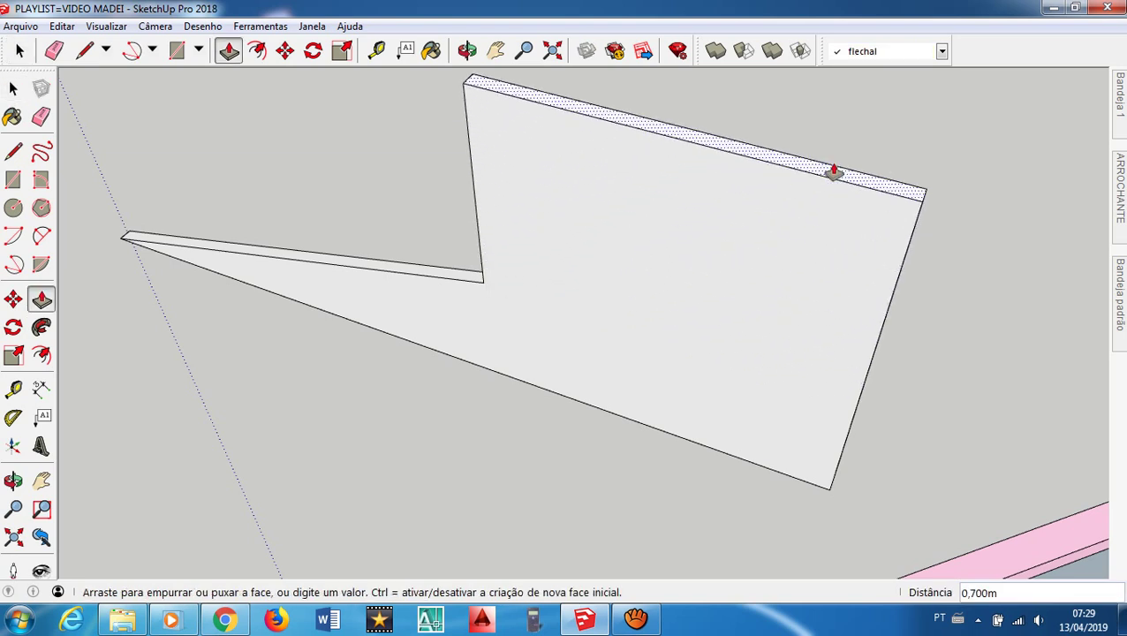
{"action": "left_click", "coordinate": [833, 165]}
{"action": "key", "text": "space"}
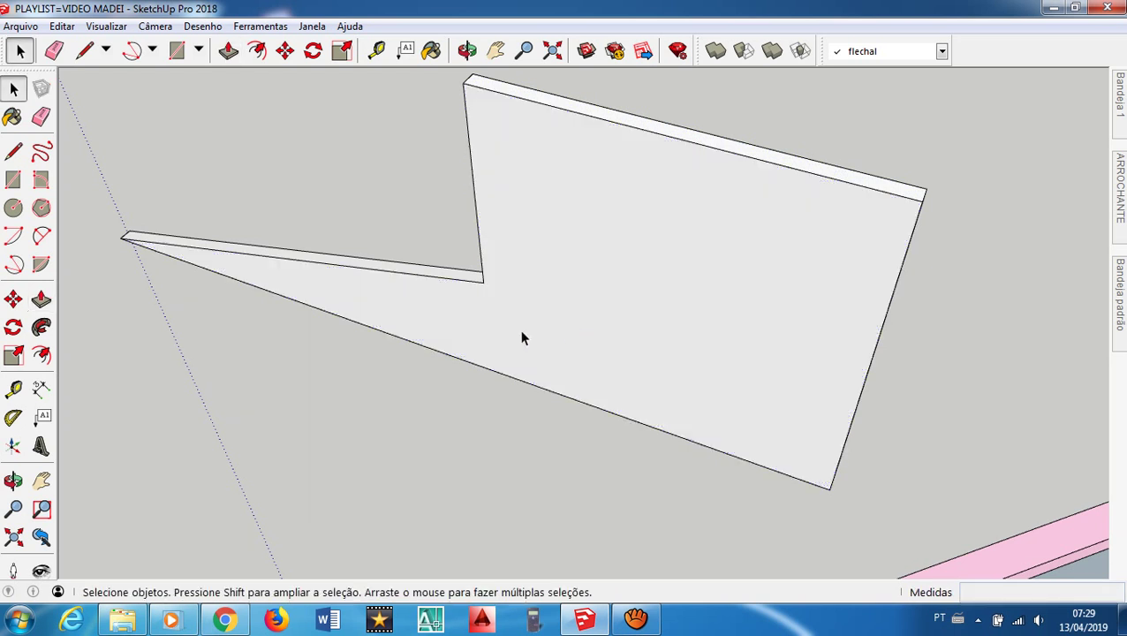
Draw a line about 1.195 m long continuing the wedge's slope edge across the raised face to its far vertical edge
{"action": "key", "text": "l"}
{"action": "left_click", "coordinate": [482, 281]}
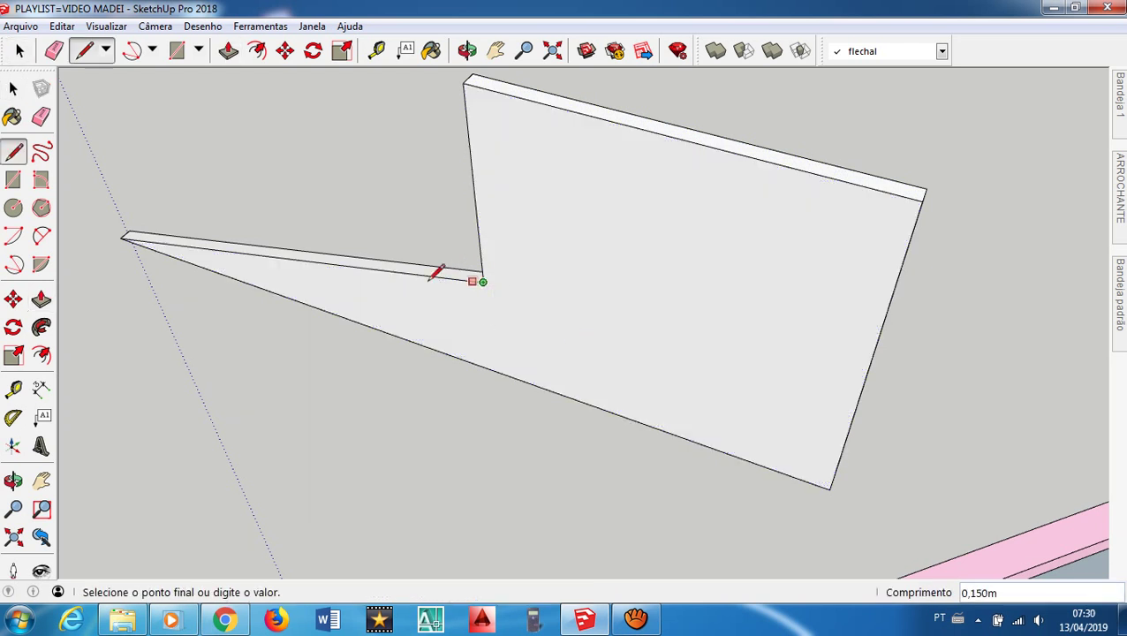
{"action": "left_click", "coordinate": [359, 262]}
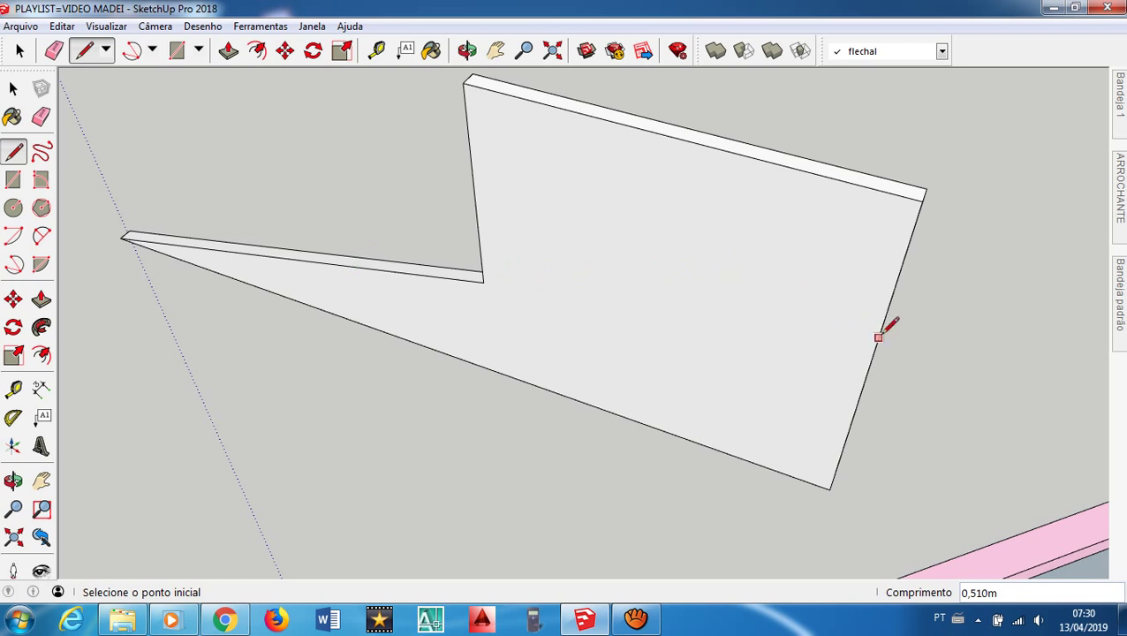
{"action": "middle_click_drag", "start_coordinate": [818, 327], "coordinate": [934, 226]}
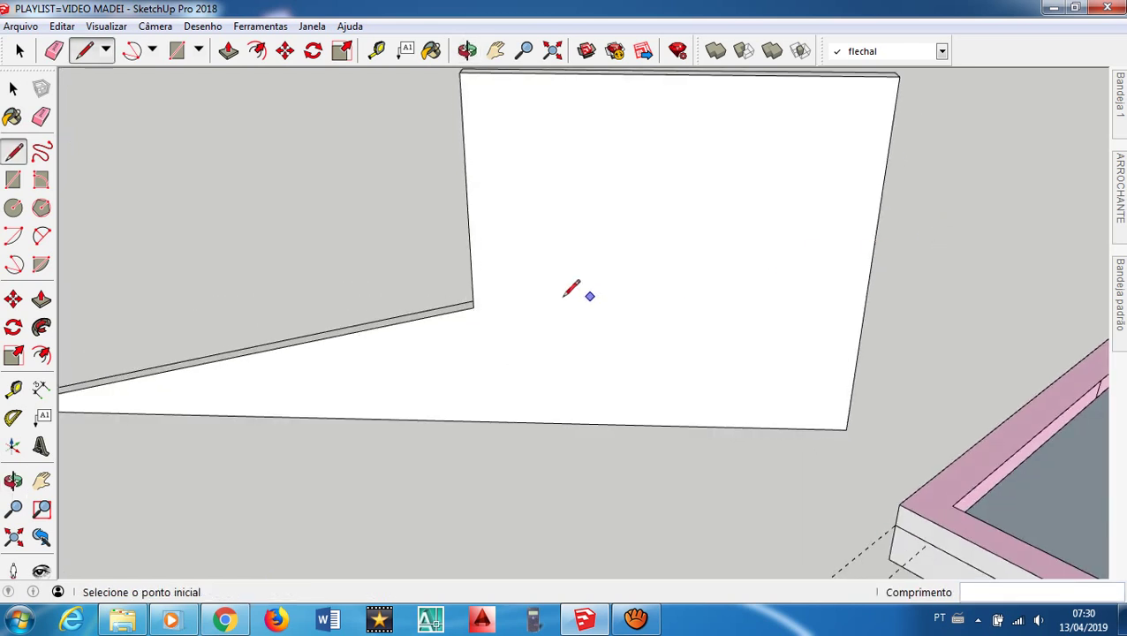
{"action": "left_click", "coordinate": [473, 307]}
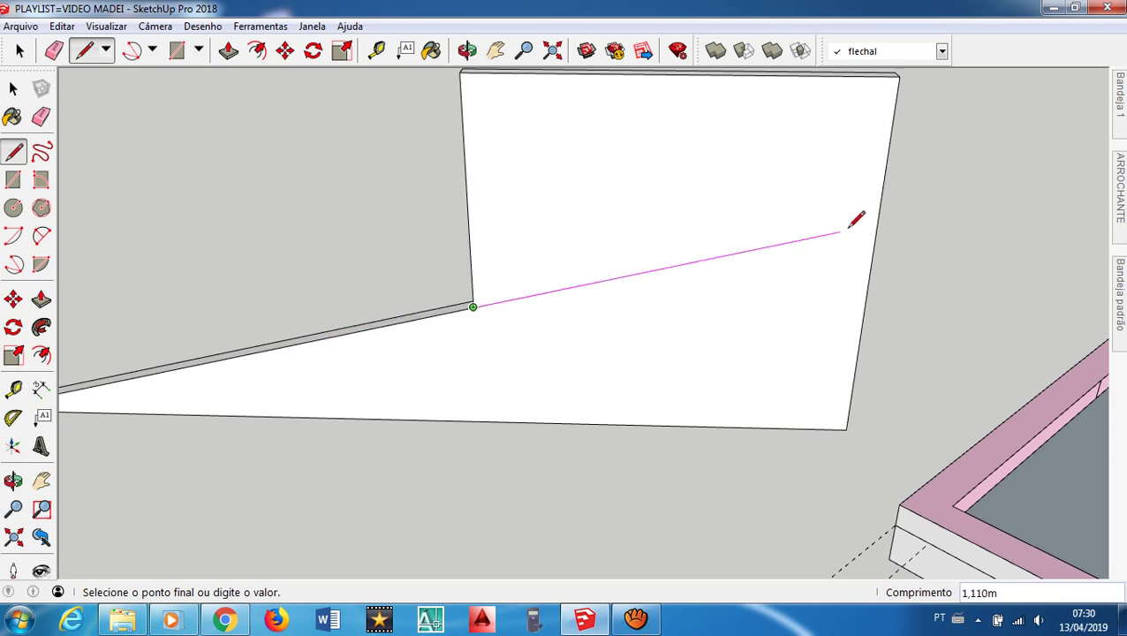
{"action": "left_click", "coordinate": [877, 222]}
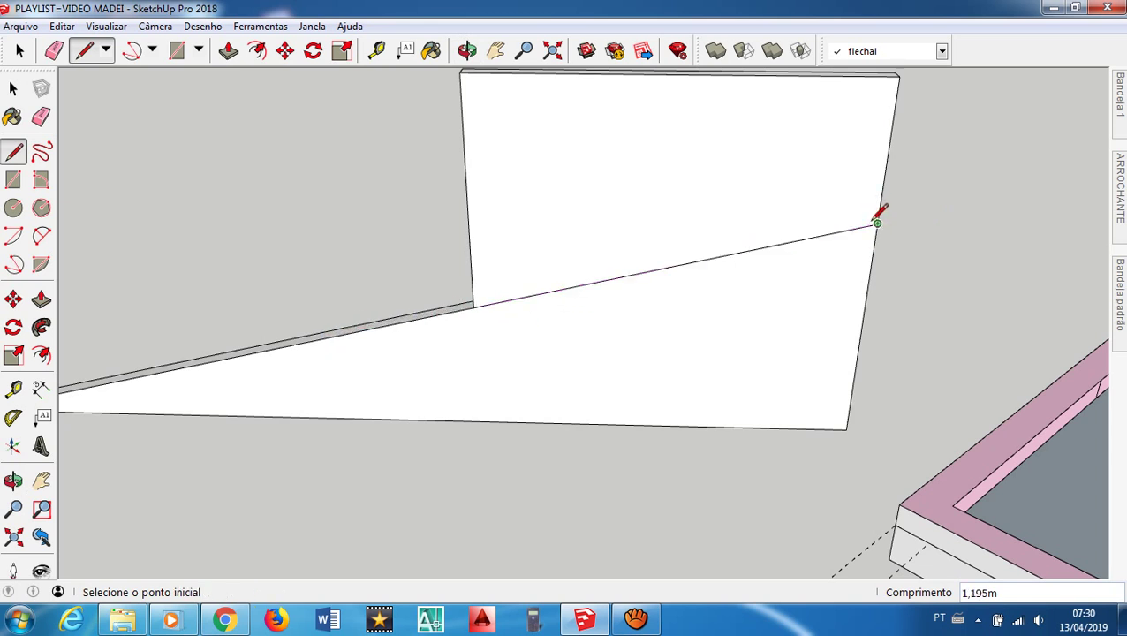
Draw a 0.05 m line across the narrow end face from the end of the new slope line to the opposite edge
{"action": "key", "text": "space"}
{"action": "left_click", "coordinate": [813, 242]}
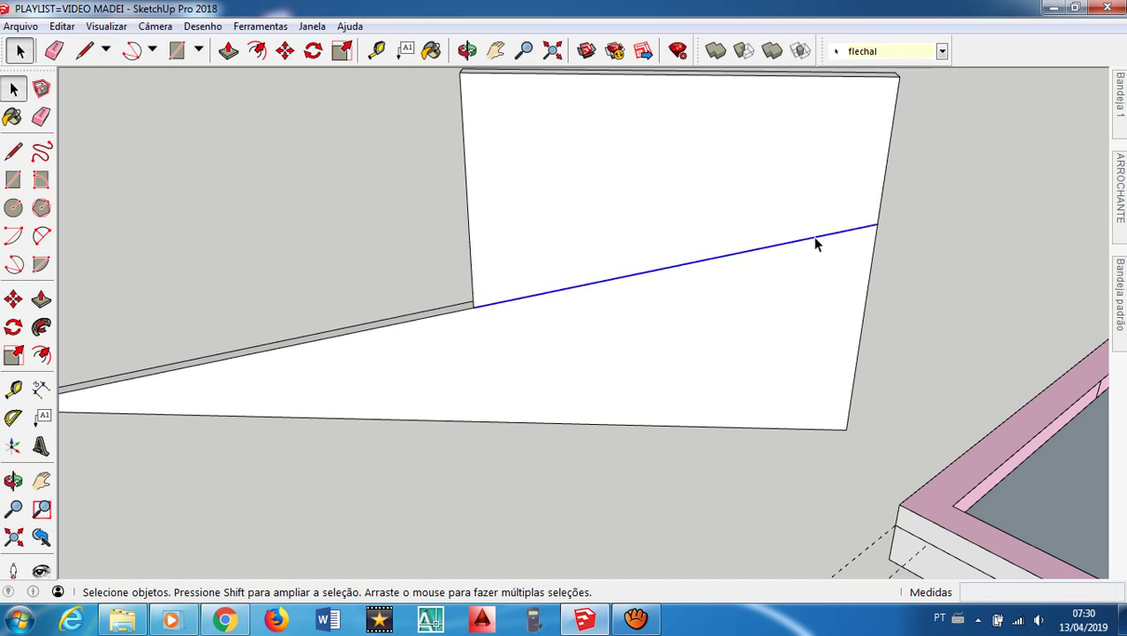
{"action": "key", "text": "m"}
{"action": "mouse_move", "coordinate": [878, 226]}
{"action": "middle_mouse_down"}
{"action": "mouse_move", "coordinate": [837, 241]}
{"action": "mouse_move", "coordinate": [624, 239]}
{"action": "mouse_move", "coordinate": [636, 282]}
{"action": "middle_mouse_up"}
{"action": "key", "text": "l"}
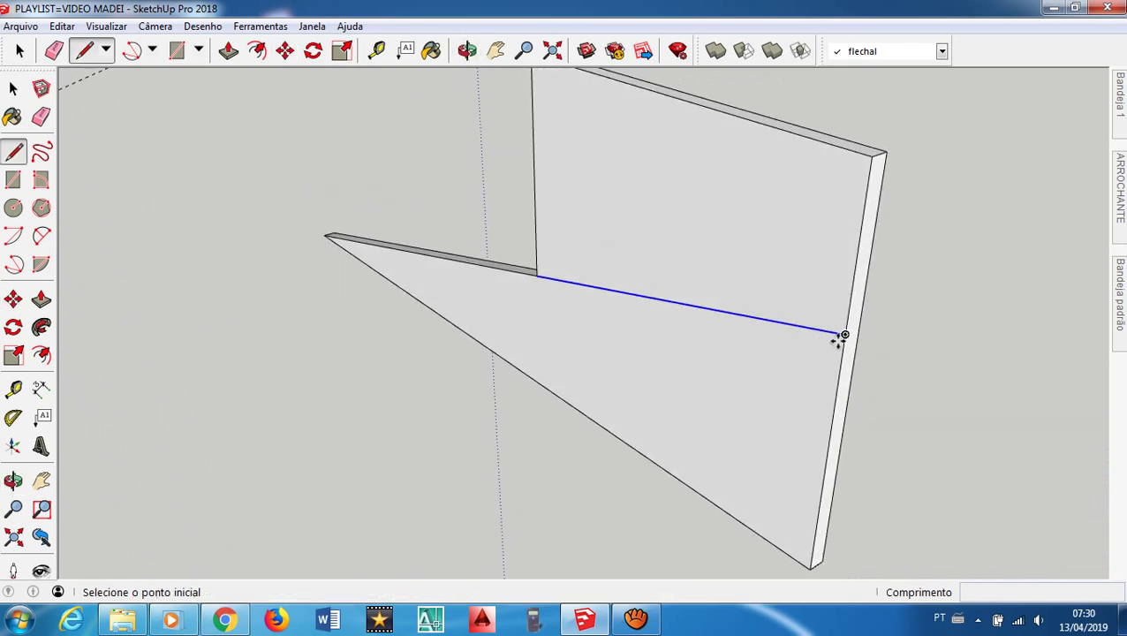
{"action": "left_click", "coordinate": [846, 334]}
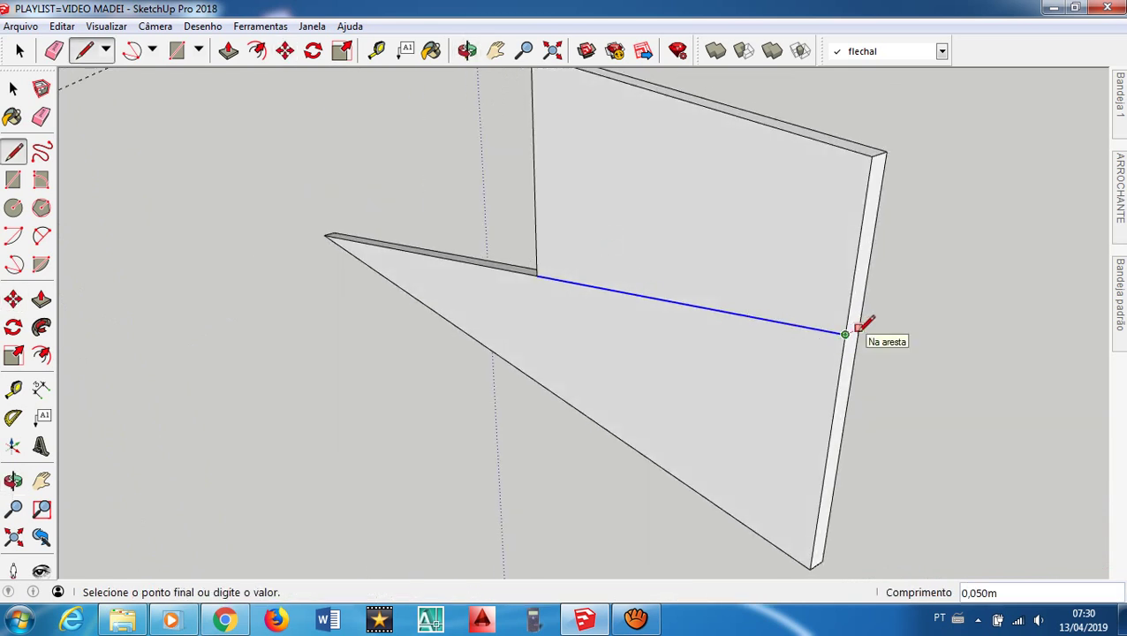
{"action": "scroll", "coordinate": [863, 325], "scroll_direction": "up", "scroll_amount": 5}
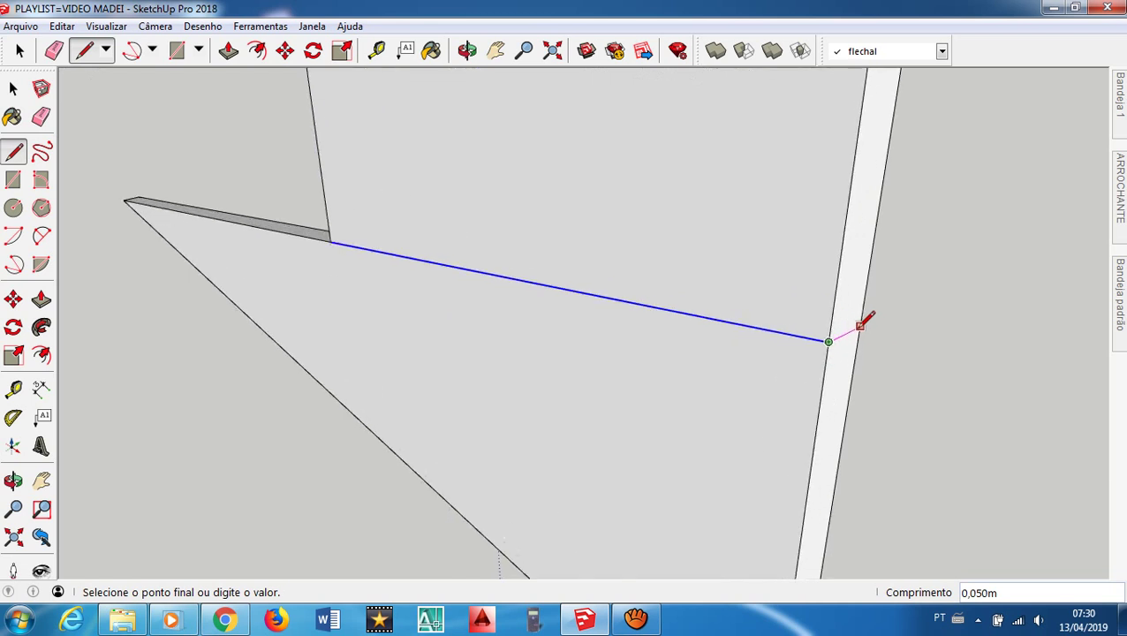
{"action": "left_click", "coordinate": [861, 325]}
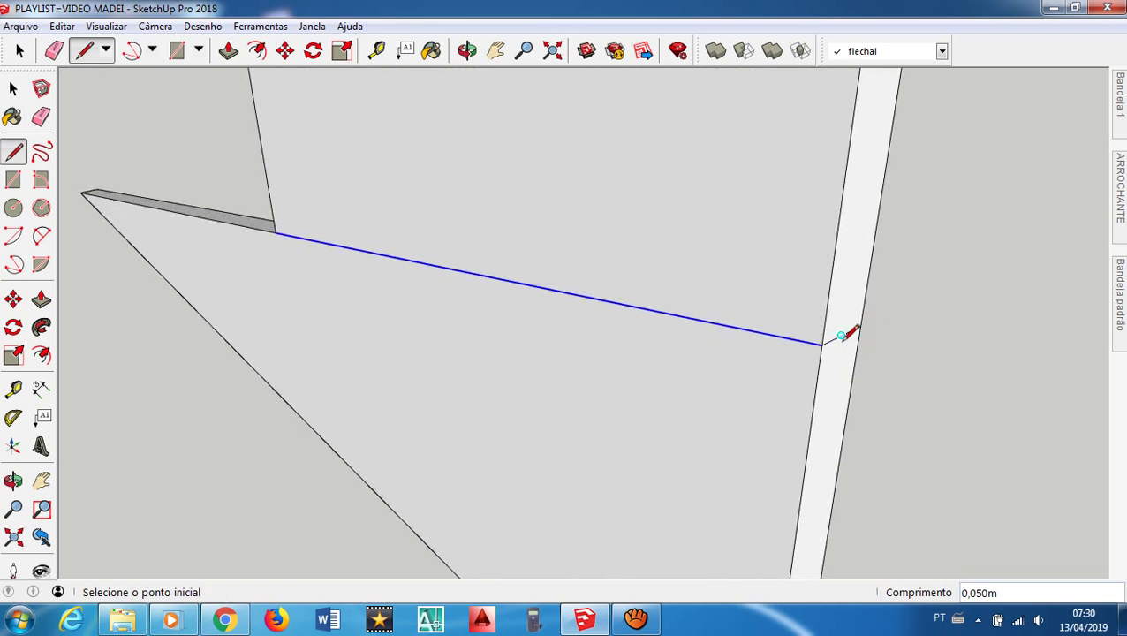
Copy the new slope line 0.05 m across the piece's thickness onto its opposite face
{"action": "key", "text": "m"}
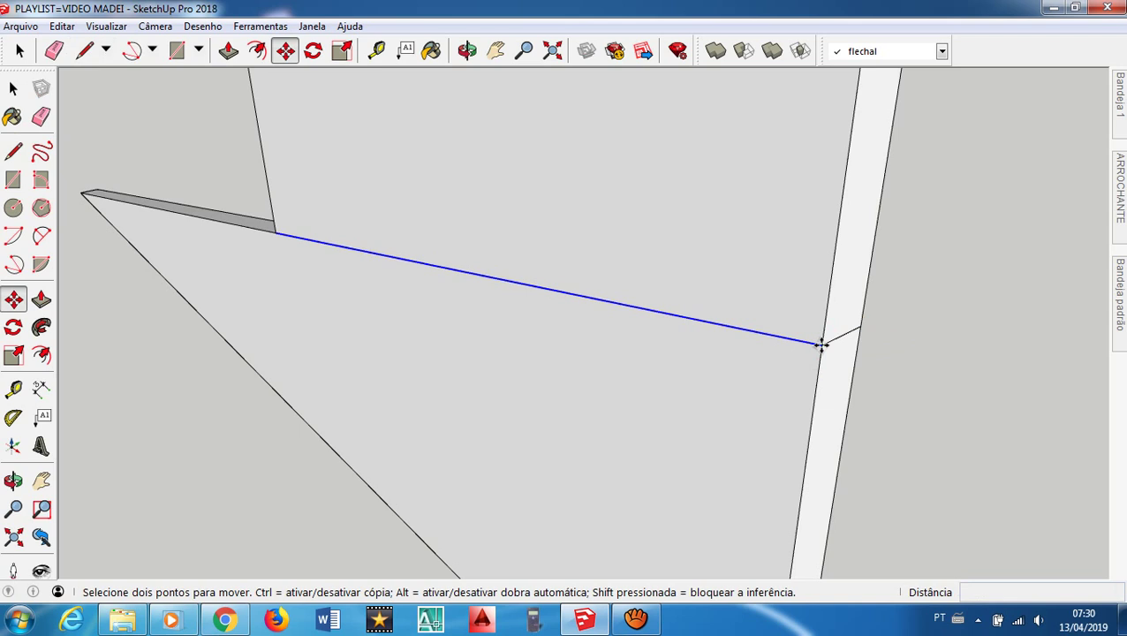
{"action": "left_click", "coordinate": [821, 344]}
{"action": "left_click", "coordinate": [869, 329]}
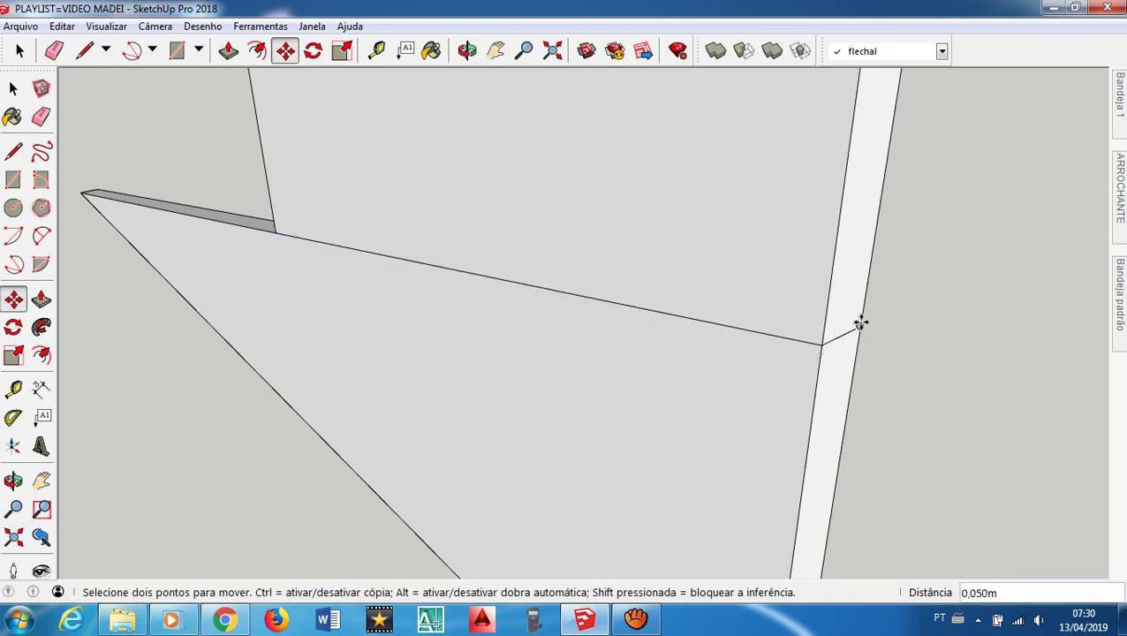
Delete the edges and faces of the raised block above the slope line, including its remaining vertical strip
{"action": "key", "text": "space"}
{"action": "left_click_drag", "start_coordinate": [902, 213], "coordinate": [770, 251]}
{"action": "key", "text": "Delete"}
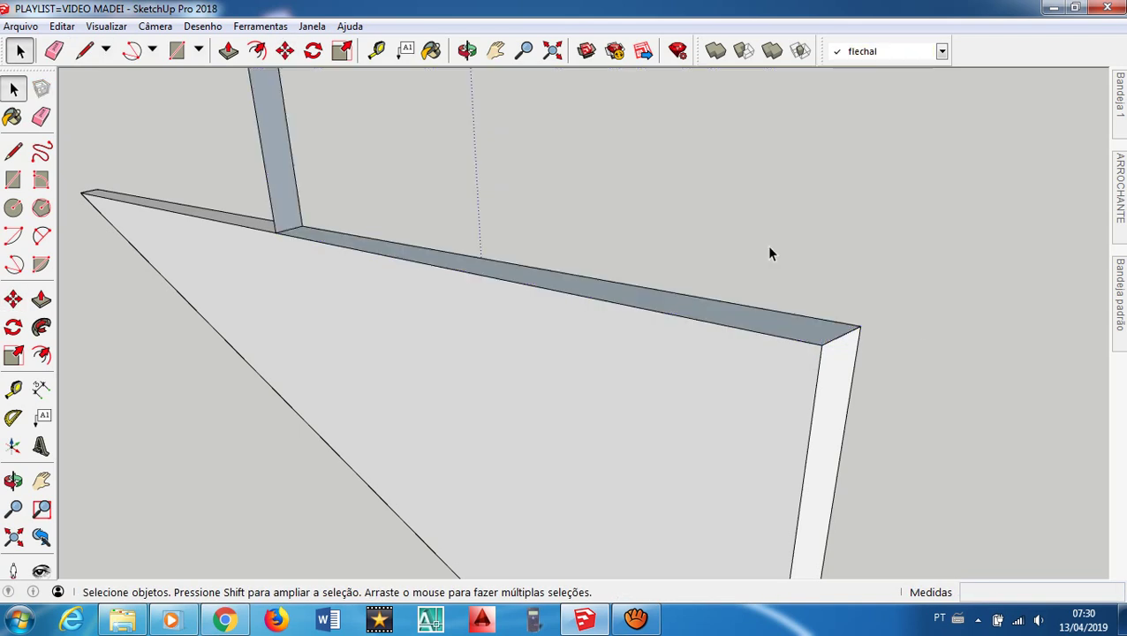
{"action": "left_click_drag", "start_coordinate": [346, 165], "coordinate": [232, 171]}
{"action": "key", "text": "Delete"}
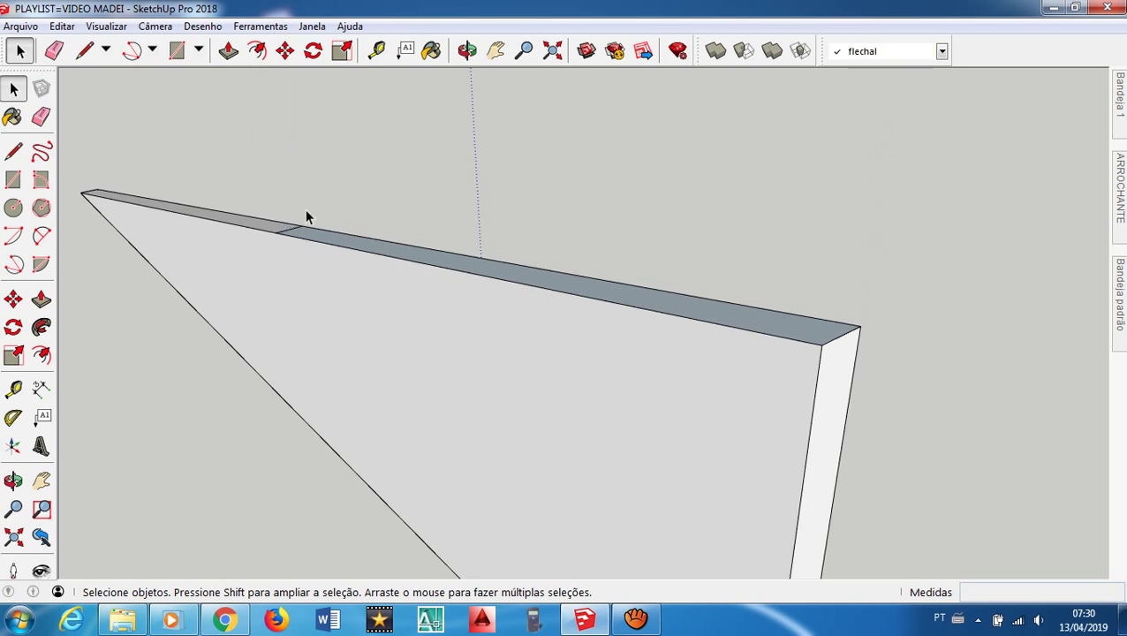
Delete the short cross edge dividing the wedge's sloping top
{"action": "middle_click_drag", "start_coordinate": [307, 217], "coordinate": [254, 205]}
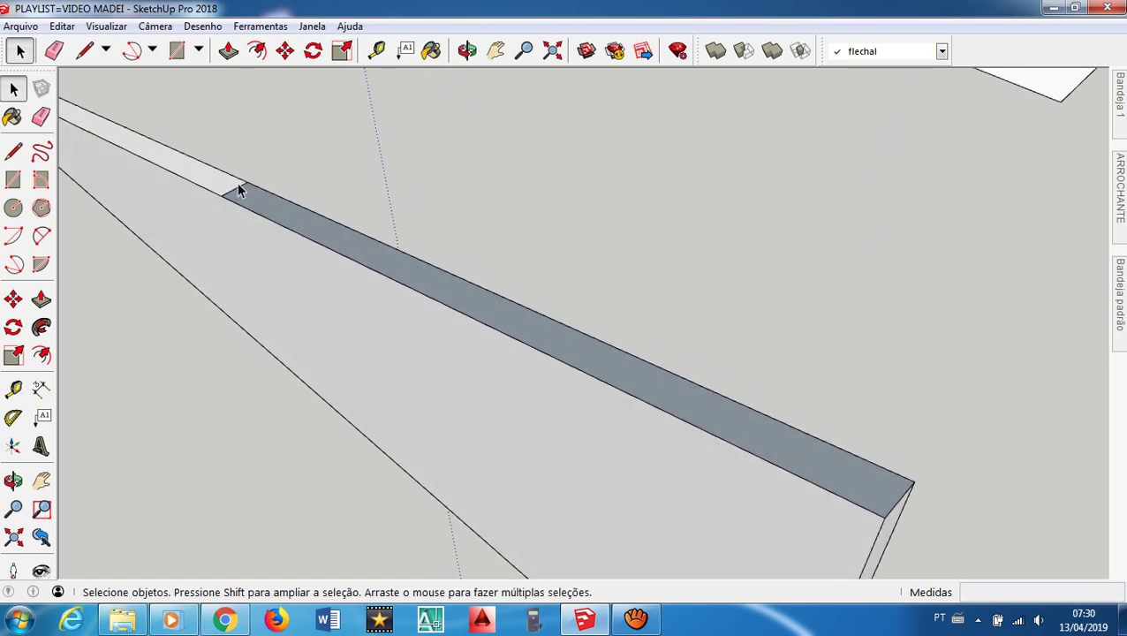
{"action": "left_click", "coordinate": [237, 191]}
{"action": "key", "text": "Delete"}
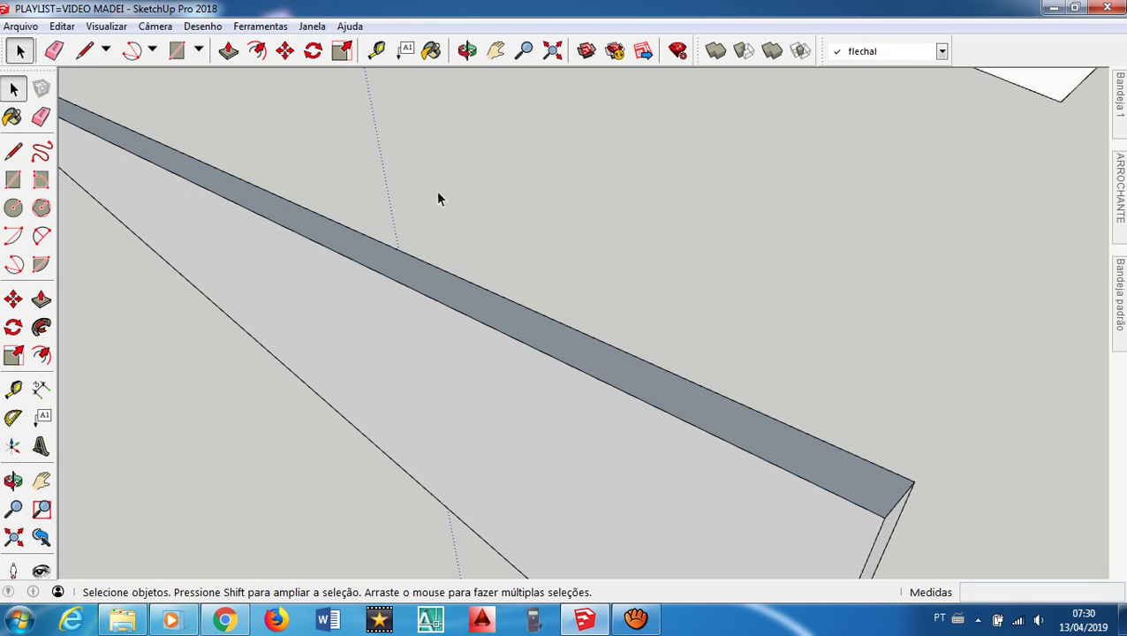
Close the wedge's open sloping top by drawing a 0.05 m edge across its tall end
{"action": "scroll", "coordinate": [448, 259], "scroll_direction": "down", "scroll_amount": 3}
{"action": "middle_click_drag", "start_coordinate": [627, 386], "coordinate": [735, 490]}
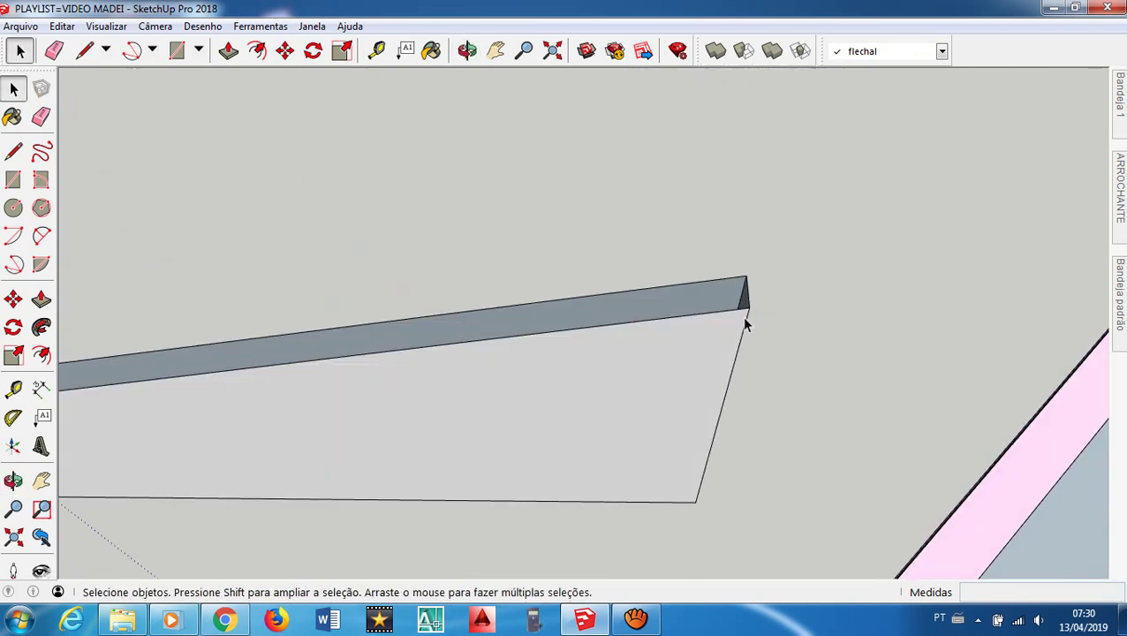
{"action": "key", "text": "l"}
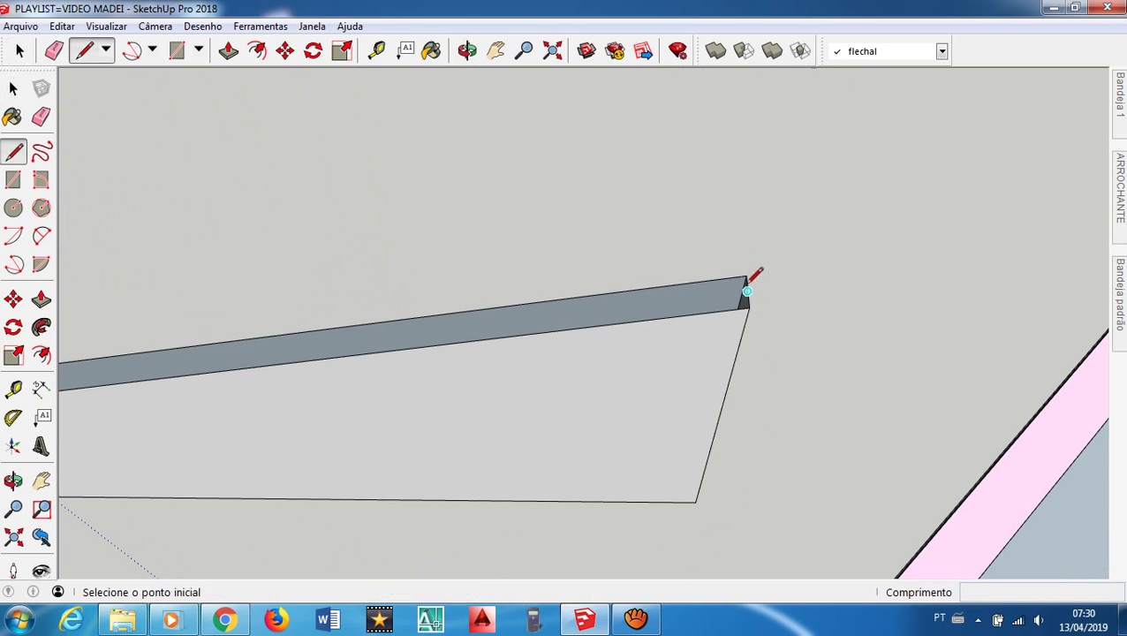
{"action": "left_click", "coordinate": [745, 277]}
{"action": "left_click", "coordinate": [750, 304]}
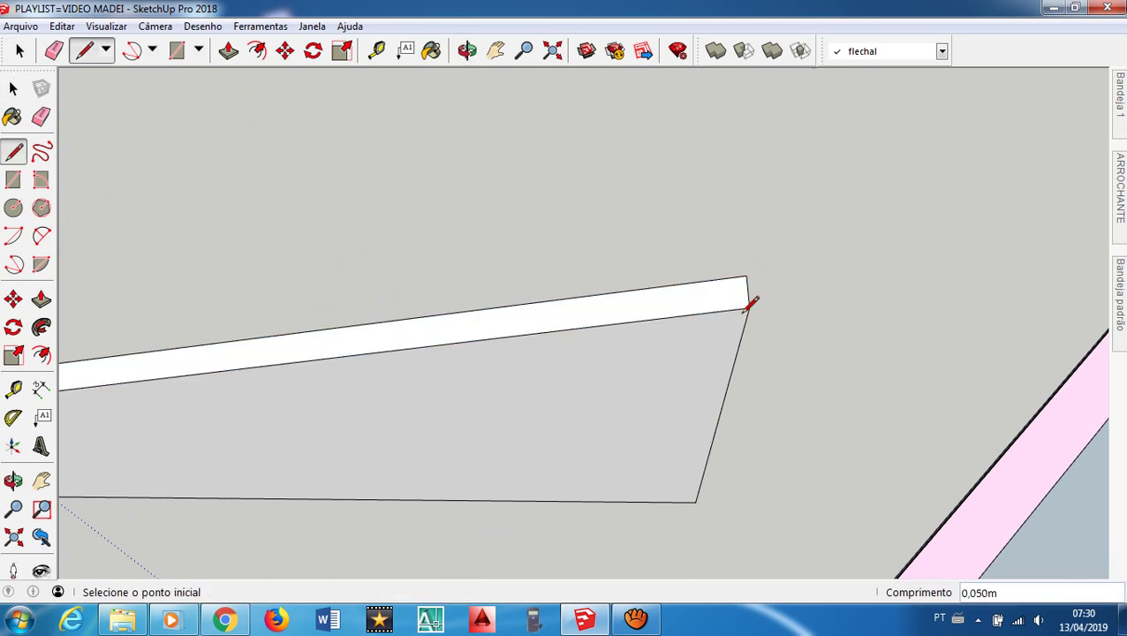
Delete the leftover narrow top face floating above the wedge
{"action": "scroll", "coordinate": [730, 294], "scroll_direction": "down", "scroll_amount": 6}
{"action": "scroll", "coordinate": [680, 343], "scroll_direction": "down", "scroll_amount": 1}
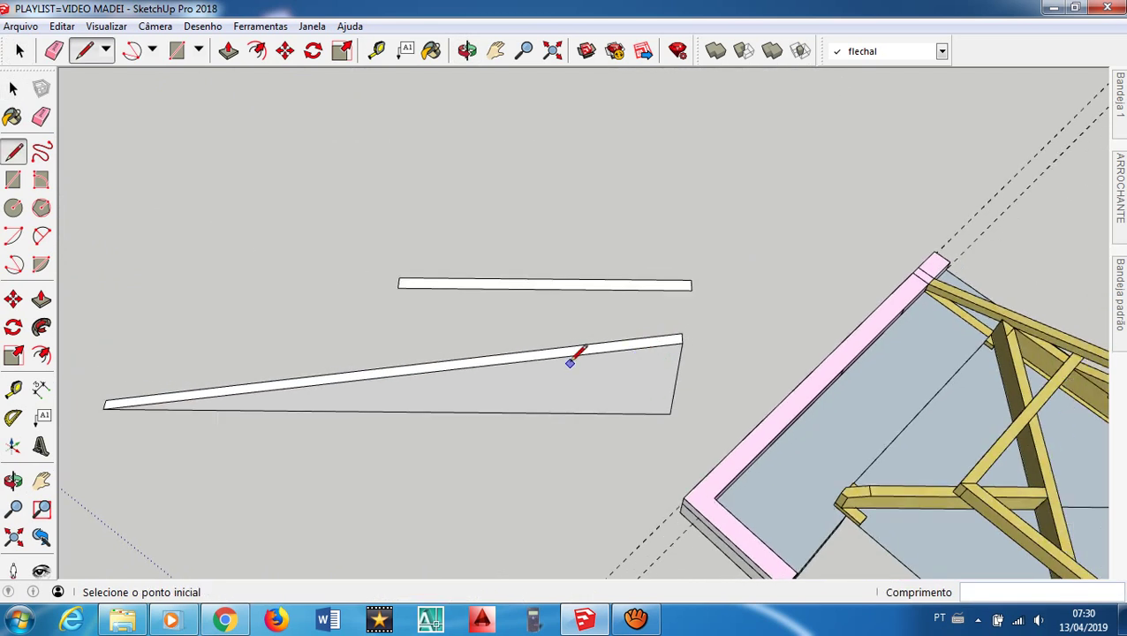
{"action": "key", "text": "space"}
{"action": "left_click", "coordinate": [404, 287]}
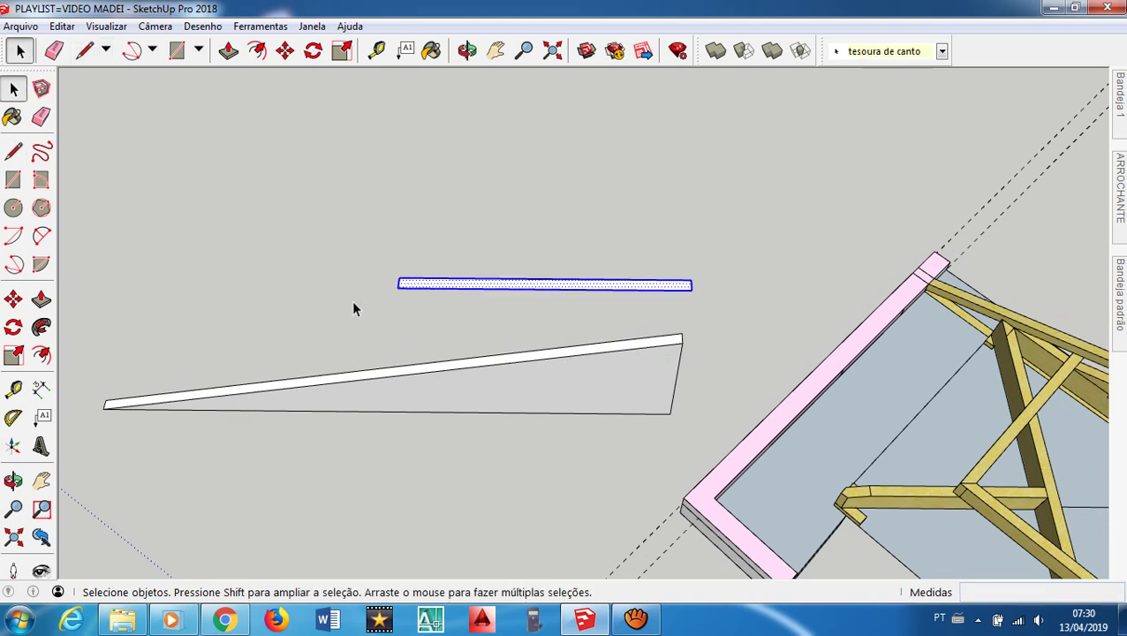
{"action": "key", "text": "Delete"}
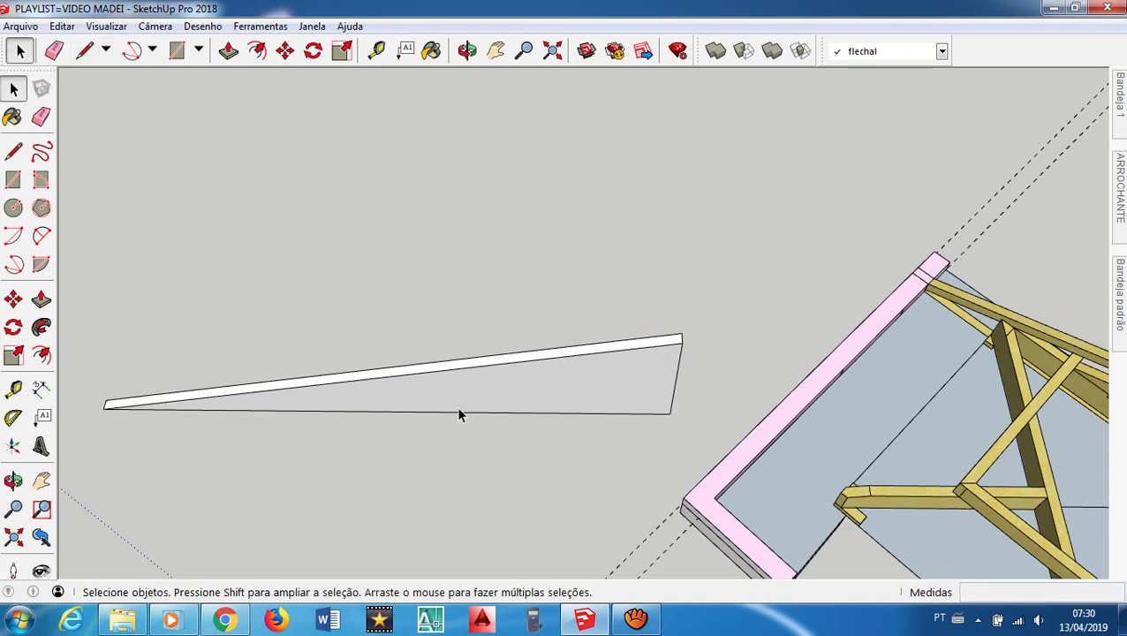
Create a guide line on the wedge's side face, parallel to and 0.15 m below its upper slope edge
{"action": "middle_click_drag", "start_coordinate": [459, 414], "coordinate": [561, 321]}
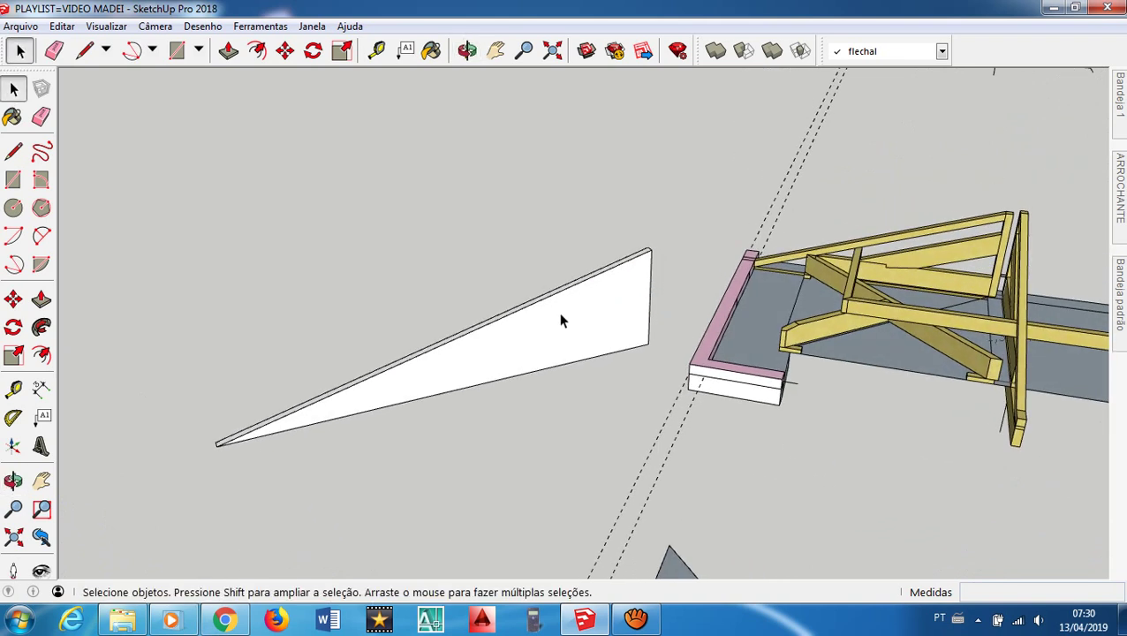
{"action": "scroll", "coordinate": [560, 320], "scroll_direction": "up", "scroll_amount": 6}
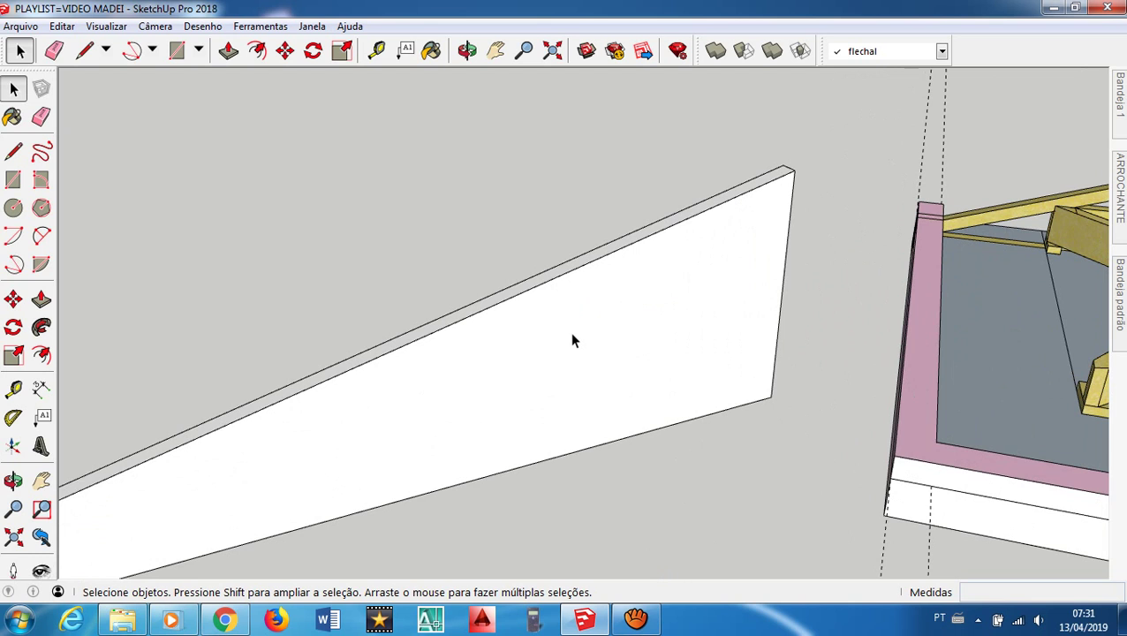
{"action": "key", "text": "t"}
{"action": "left_click", "coordinate": [586, 262]}
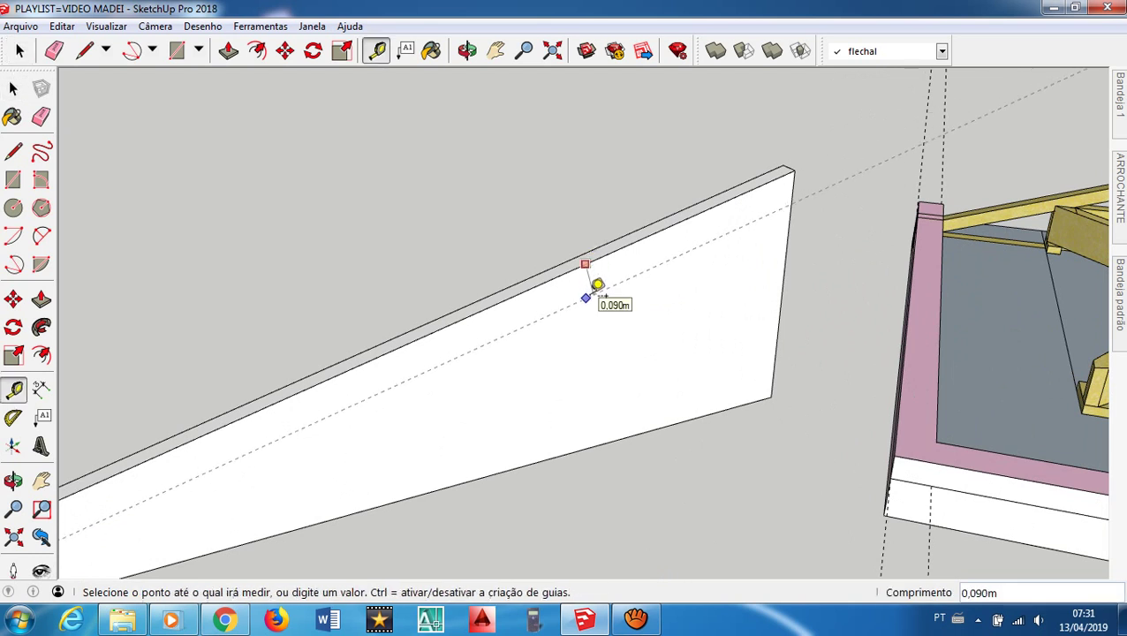
{"action": "type", "text": ",15"}
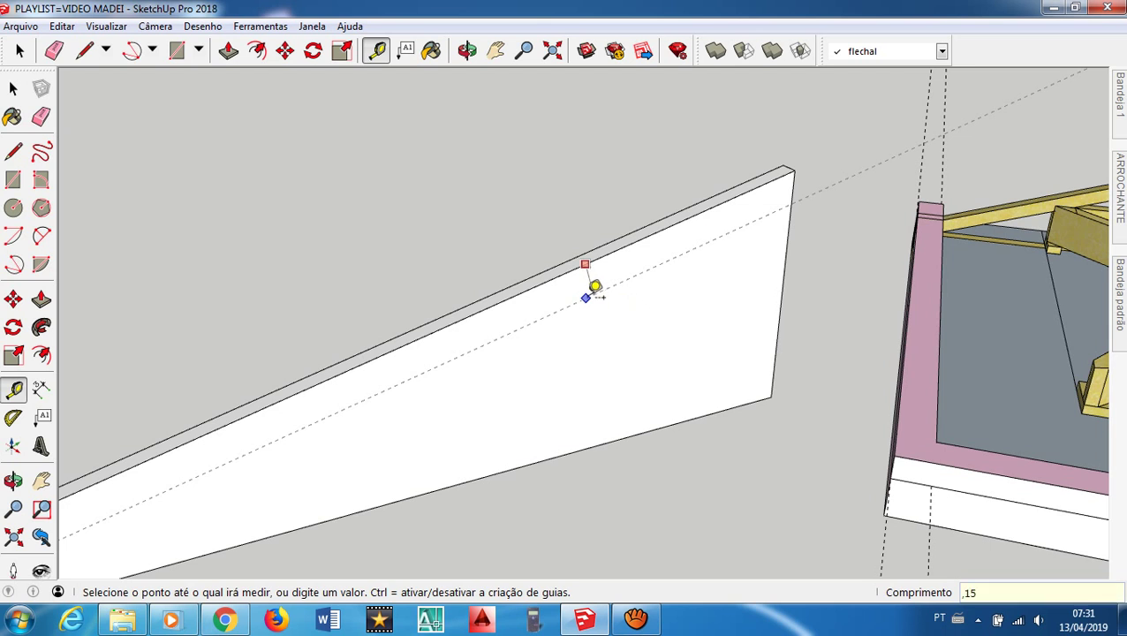
{"action": "key", "text": "Return"}
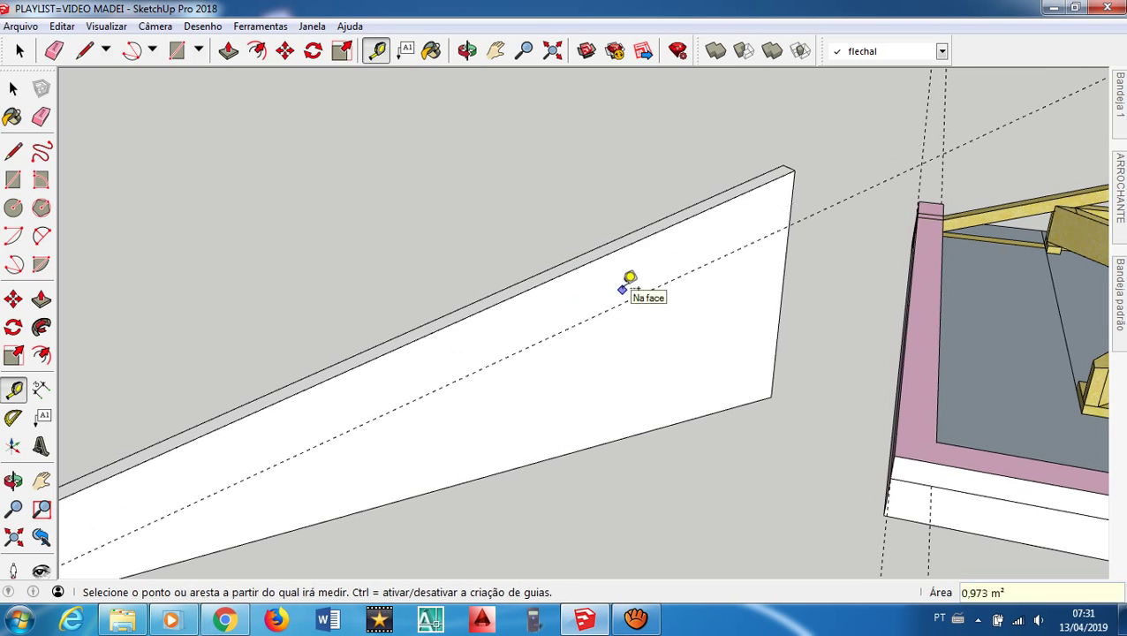
Draw a line about 2.245 m long along the guide from the tall end's vertical edge to the wedge's bottom edge
{"action": "key", "text": "l"}
{"action": "left_click", "coordinate": [789, 226]}
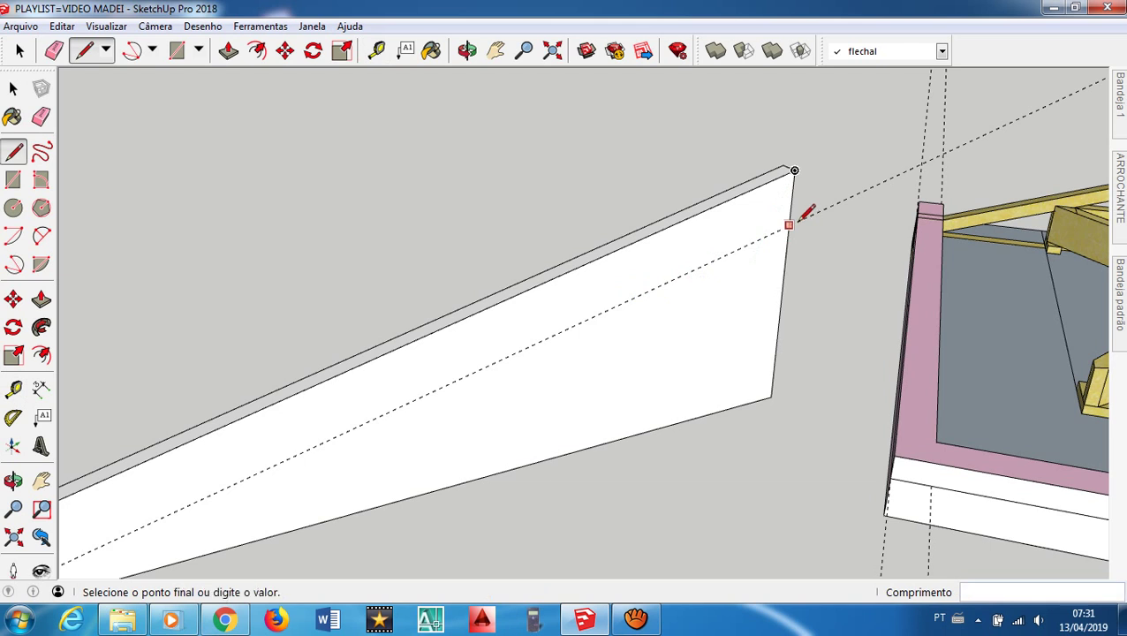
{"action": "scroll", "coordinate": [800, 220], "scroll_direction": "down", "scroll_amount": 3}
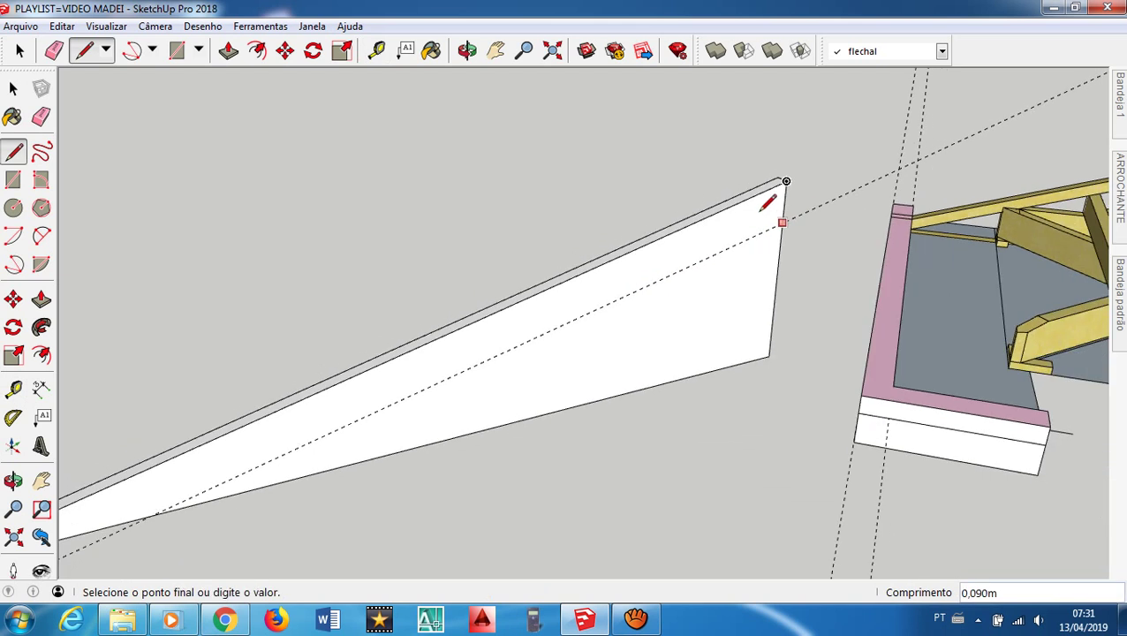
{"action": "left_click", "coordinate": [283, 450]}
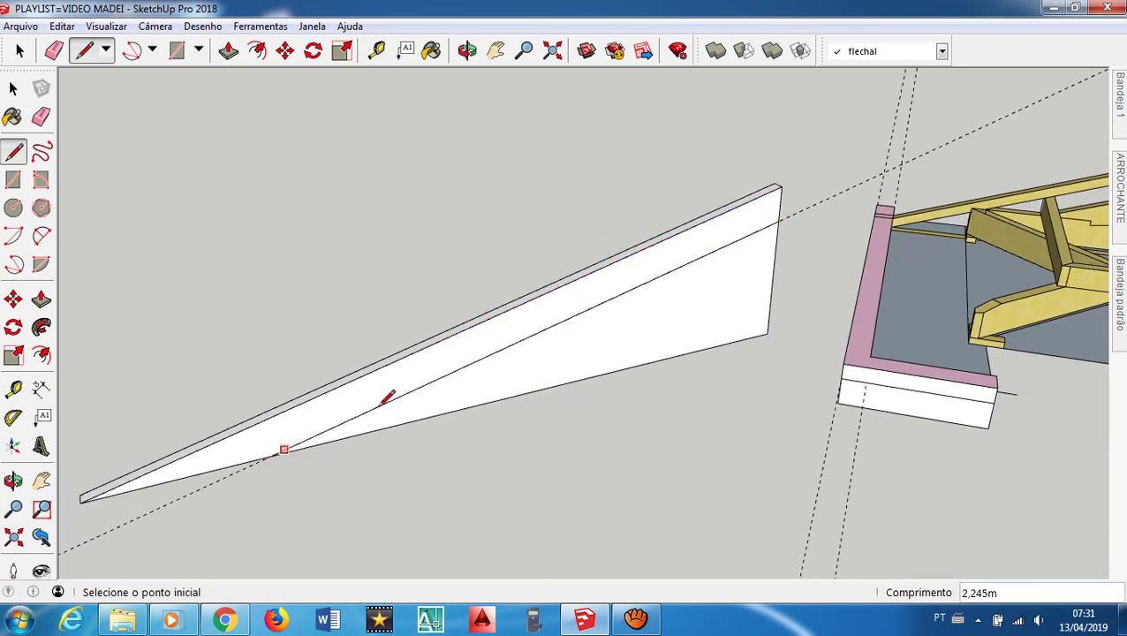
Draw a line across the narrow end face from the end of the lower slope line to the opposite edge
{"action": "middle_click_drag", "start_coordinate": [687, 283], "coordinate": [559, 308]}
{"action": "scroll", "coordinate": [565, 307], "scroll_direction": "up", "scroll_amount": 3}
{"action": "left_click", "coordinate": [575, 317]}
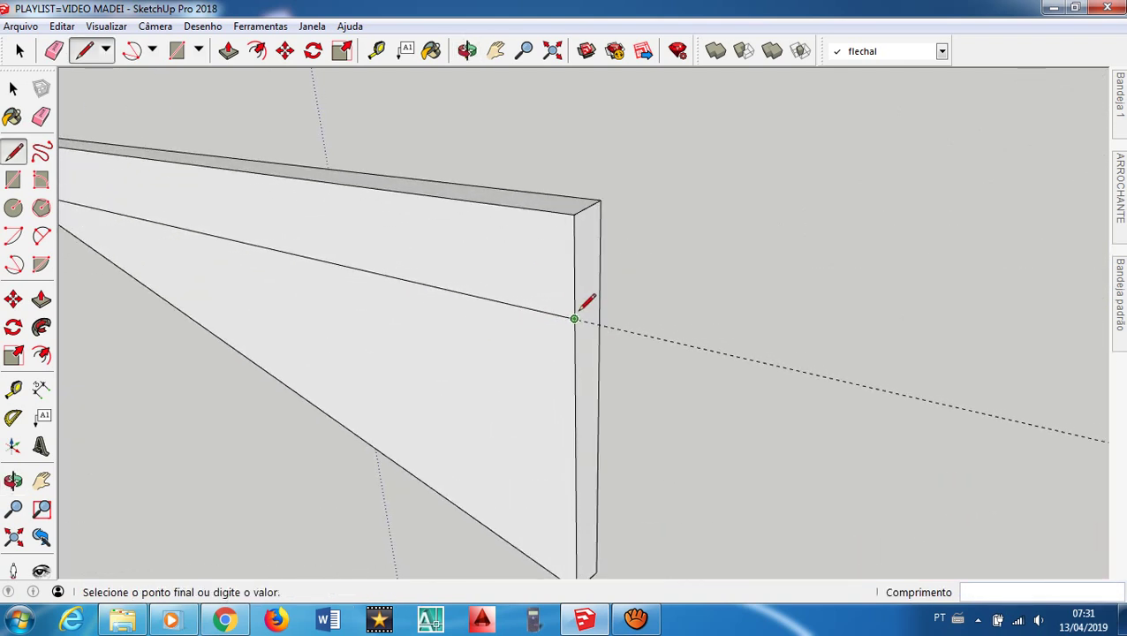
{"action": "left_click", "coordinate": [599, 303]}
{"action": "key", "text": "space"}
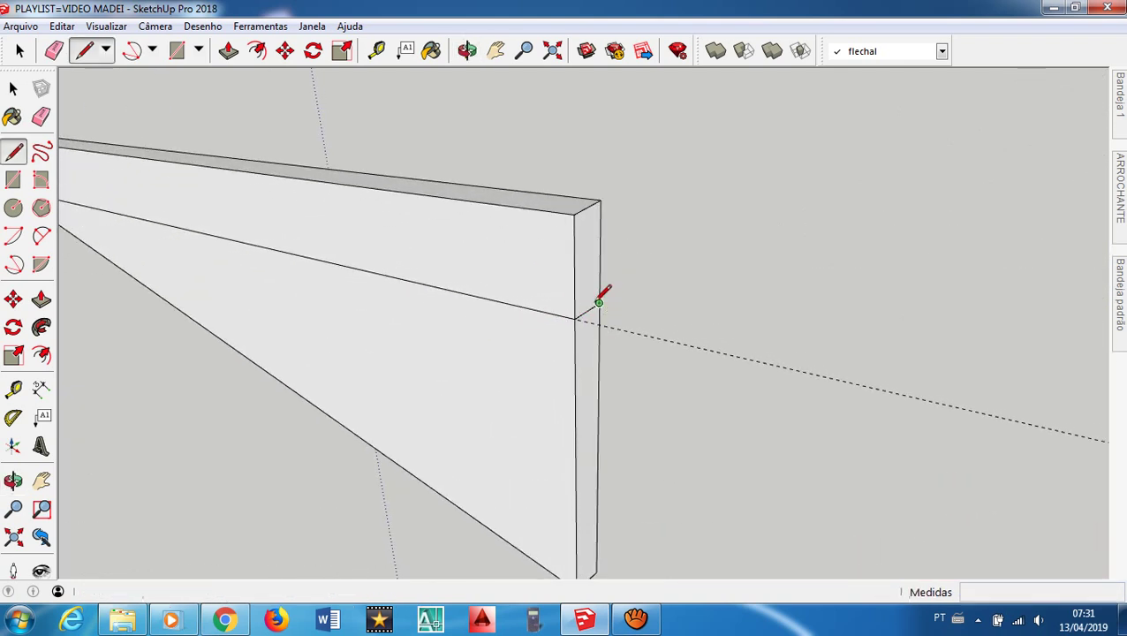
{"action": "left_click", "coordinate": [550, 325]}
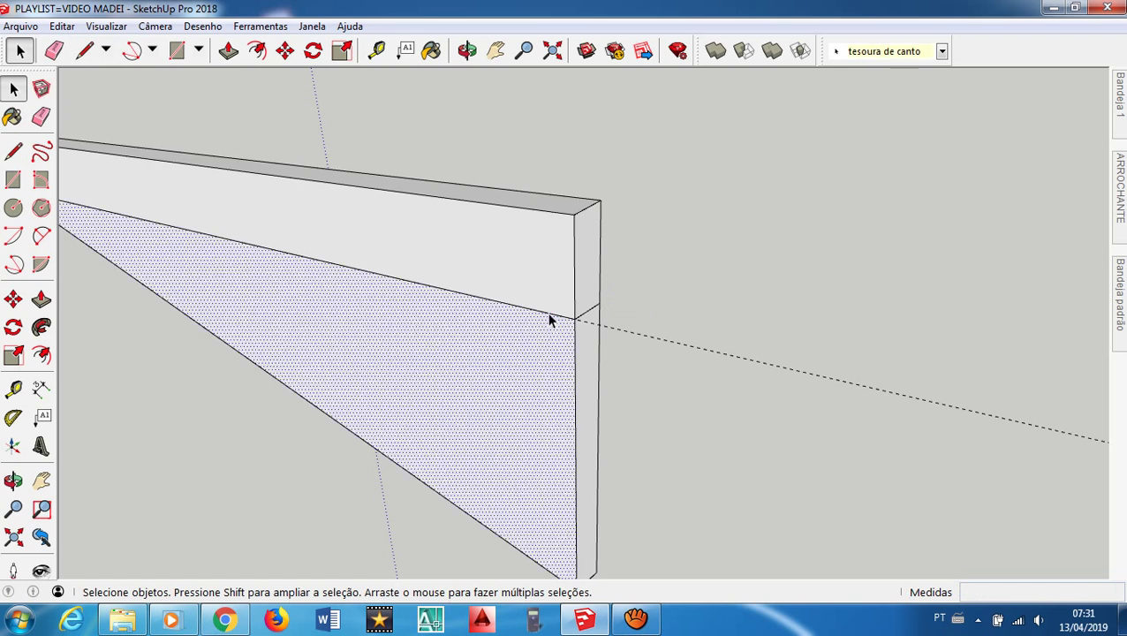
{"action": "left_click", "coordinate": [551, 315]}
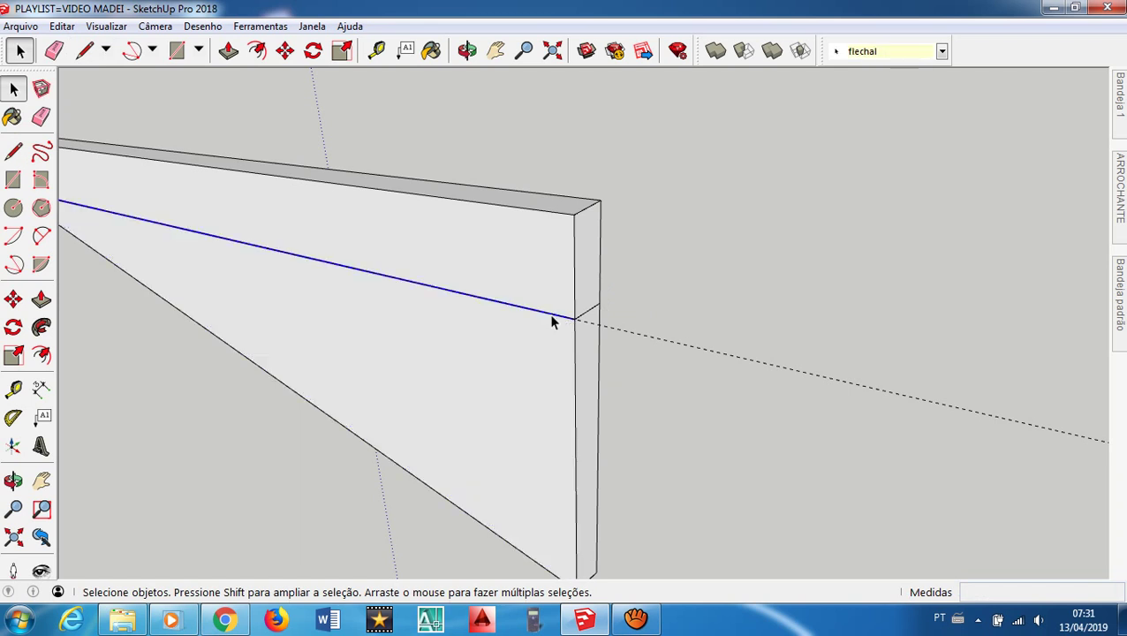
{"action": "key", "text": "m"}
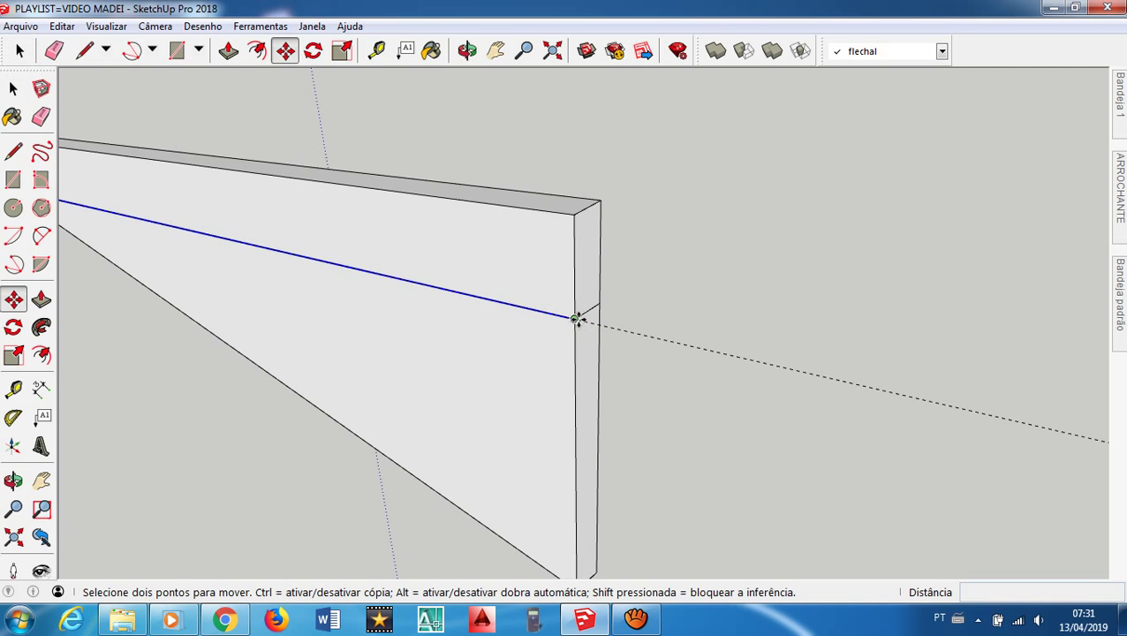
{"action": "left_click", "coordinate": [575, 318]}
{"action": "key", "text": "ctrl"}
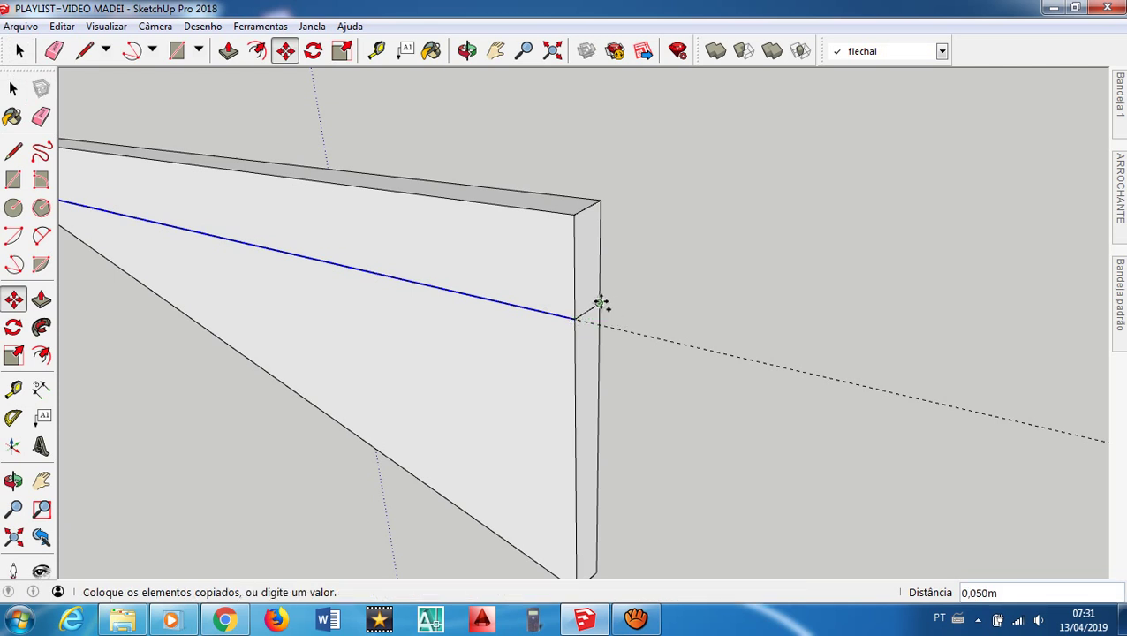
{"action": "key", "text": "Escape"}
{"action": "key", "text": "space"}
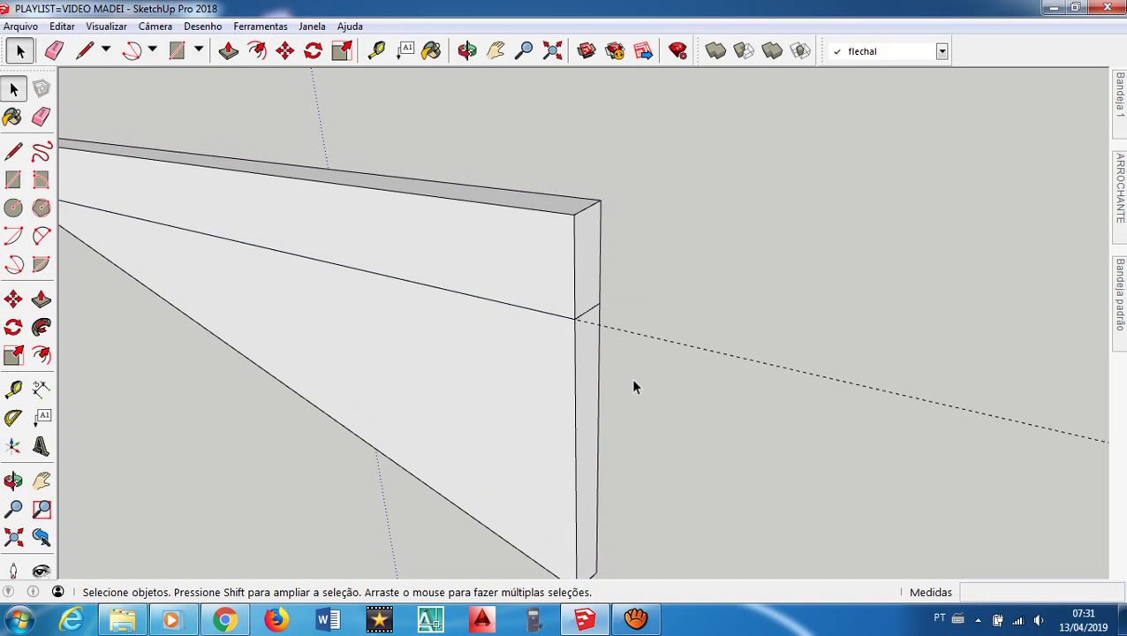
Delete the part of the wedge below the lower slope line, including its side face, end face and bottom edges
{"action": "left_click_drag", "start_coordinate": [405, 509], "coordinate": [391, 501]}
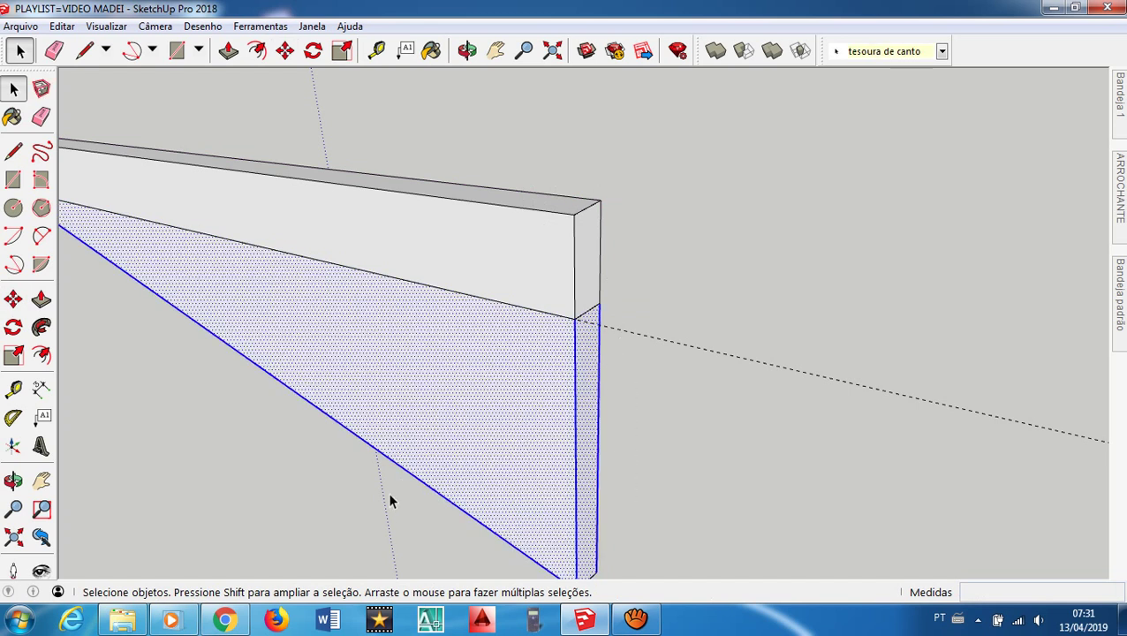
{"action": "key", "text": "Delete"}
{"action": "scroll", "coordinate": [546, 291], "scroll_direction": "down", "scroll_amount": 1}
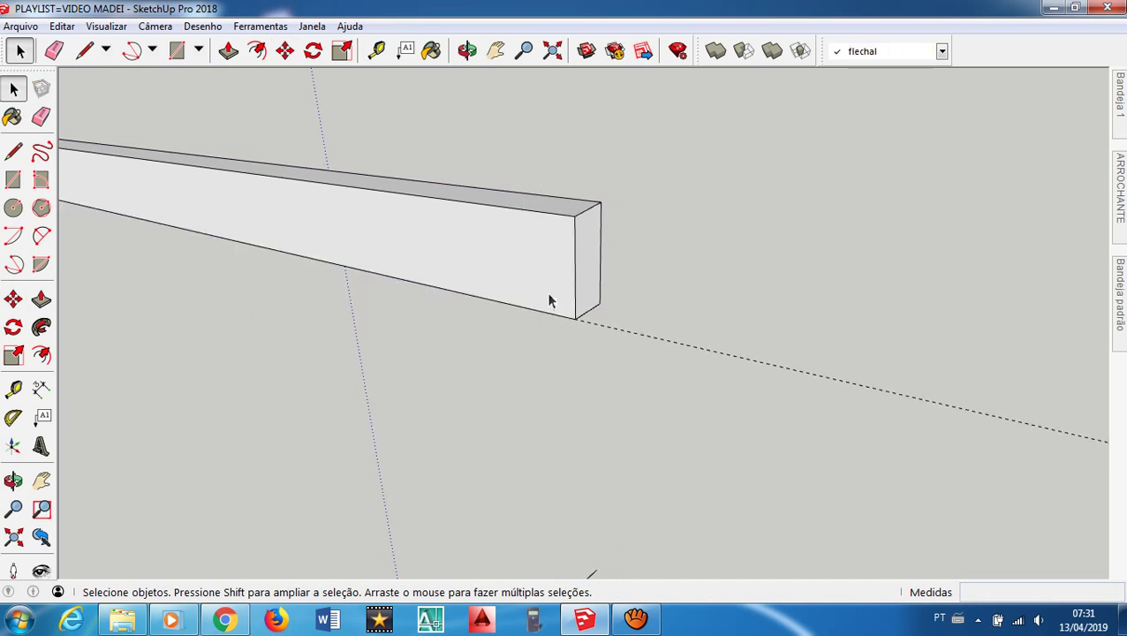
{"action": "scroll", "coordinate": [545, 270], "scroll_direction": "down", "scroll_amount": 3}
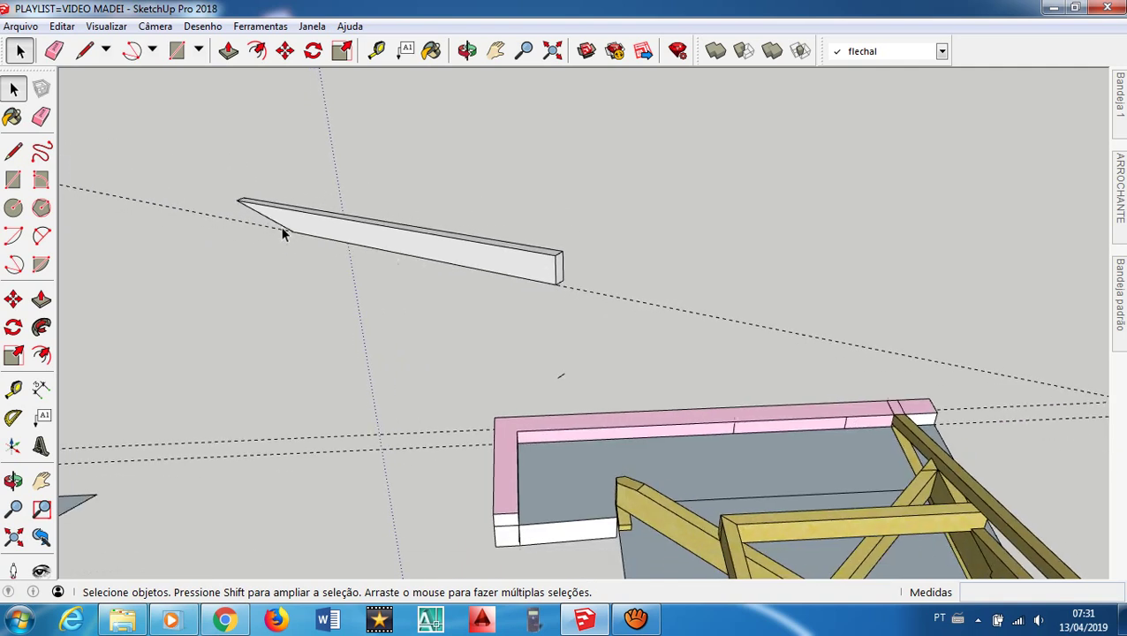
Create a guide line on the timber's side face, parallel to and 0.05 m below its upper slope edge
{"action": "scroll", "coordinate": [285, 228], "scroll_direction": "up", "scroll_amount": 3}
{"action": "scroll", "coordinate": [285, 228], "scroll_direction": "up", "scroll_amount": 2}
{"action": "middle_click_drag", "start_coordinate": [284, 226], "coordinate": [515, 267]}
{"action": "middle_click_drag", "start_coordinate": [348, 252], "coordinate": [480, 289]}
{"action": "scroll", "coordinate": [517, 241], "scroll_direction": "down", "scroll_amount": 1}
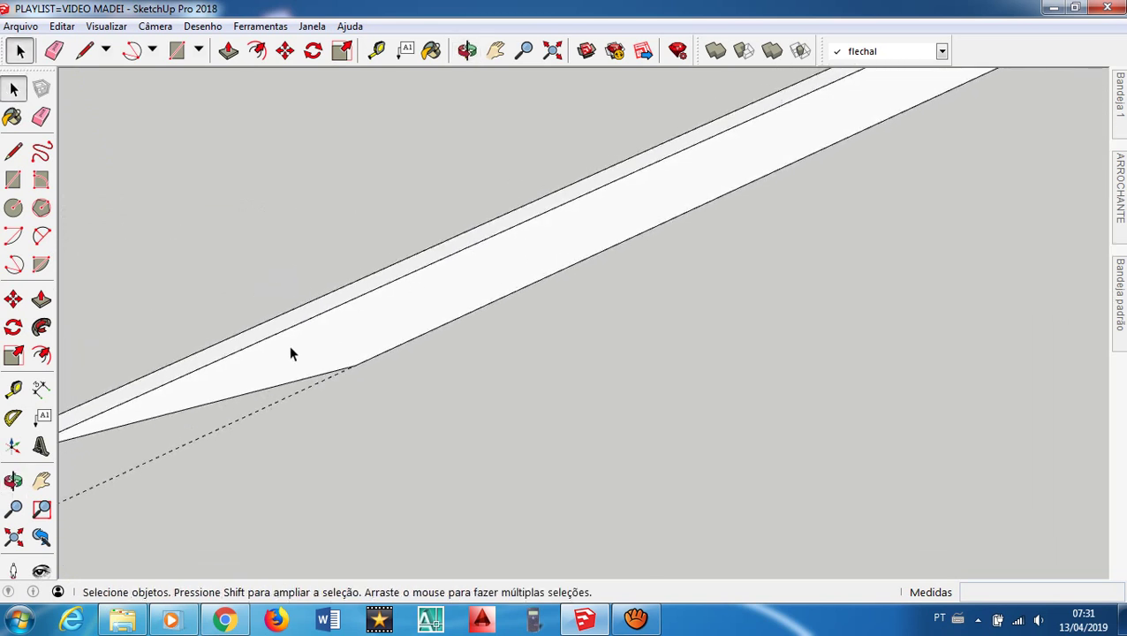
{"action": "key", "text": "t"}
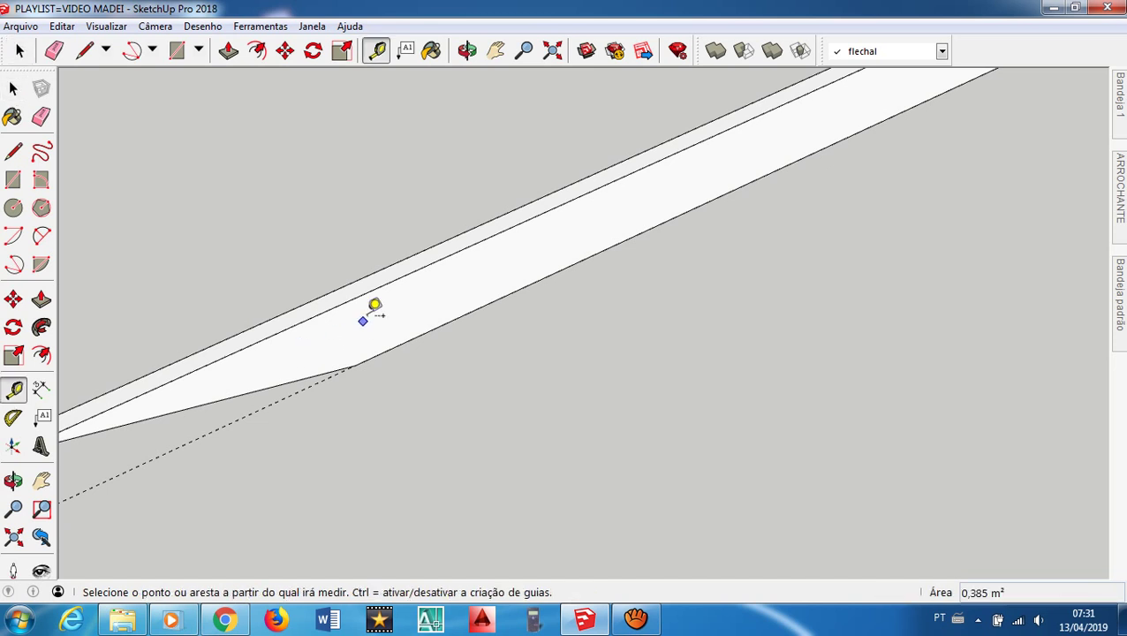
{"action": "left_click", "coordinate": [391, 281]}
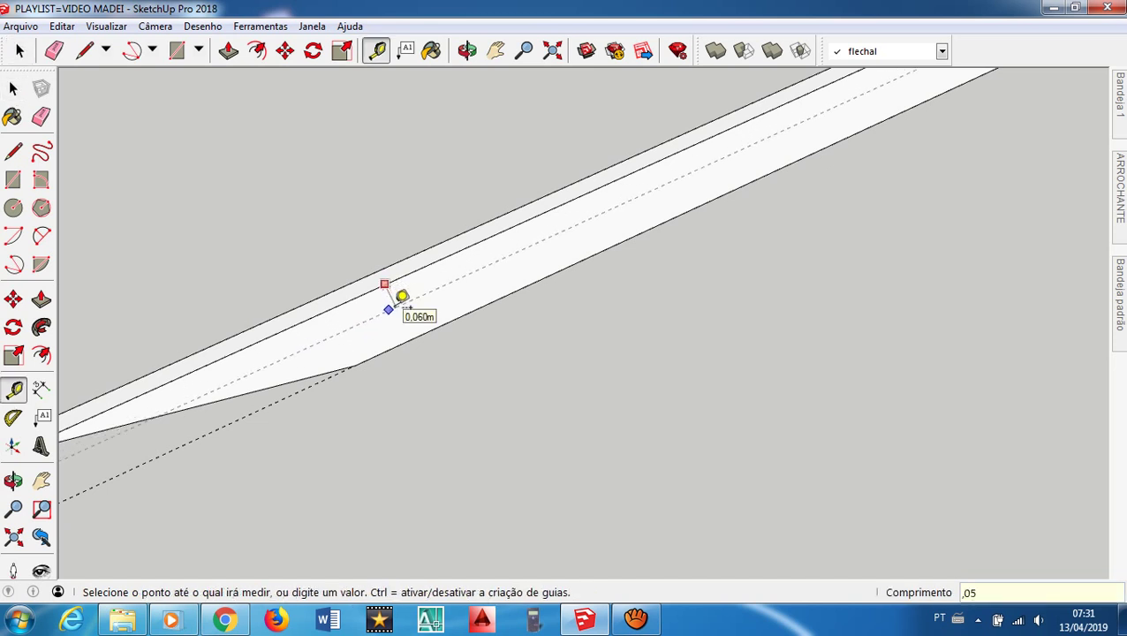
{"action": "key", "text": "Return"}
Draw a line about 0.052 m long from the new guide's crossing with the lower edge to the upper edge, and continue it across the top face
{"action": "scroll", "coordinate": [463, 252], "scroll_direction": "down", "scroll_amount": 3}
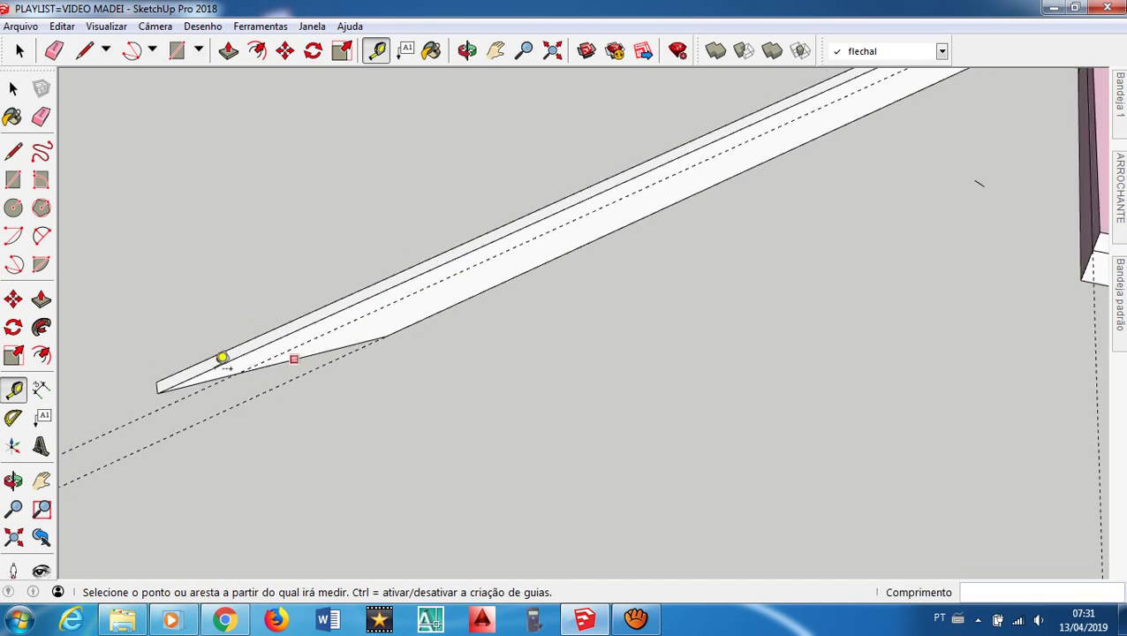
{"action": "scroll", "coordinate": [215, 363], "scroll_direction": "up", "scroll_amount": 1}
{"action": "scroll", "coordinate": [232, 357], "scroll_direction": "up", "scroll_amount": 2}
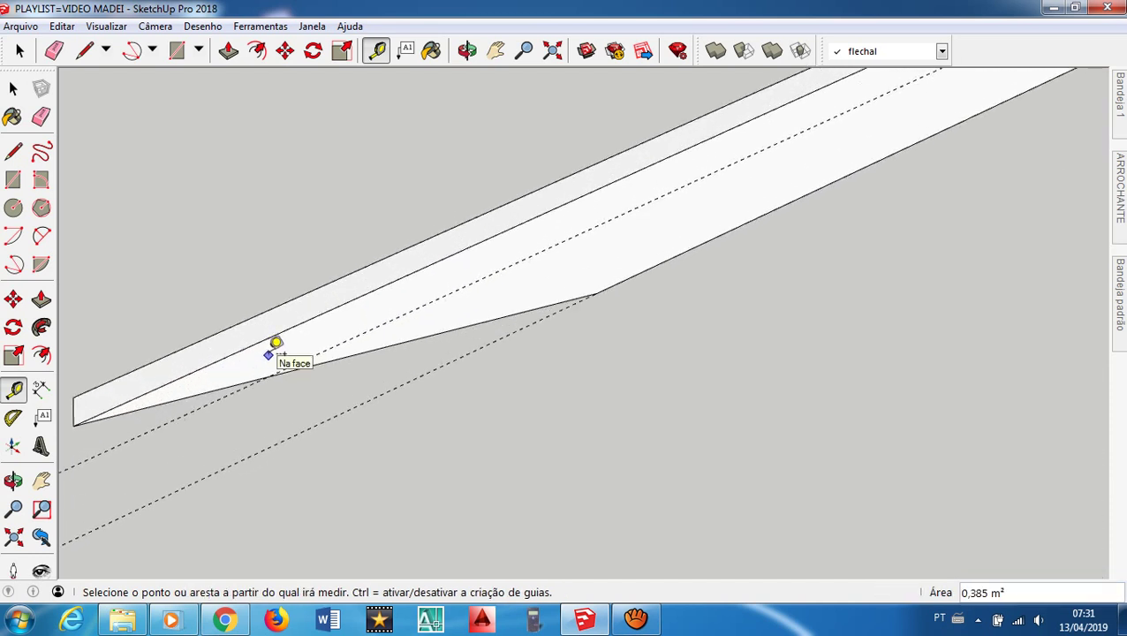
{"action": "key", "text": "l"}
{"action": "left_click", "coordinate": [268, 377]}
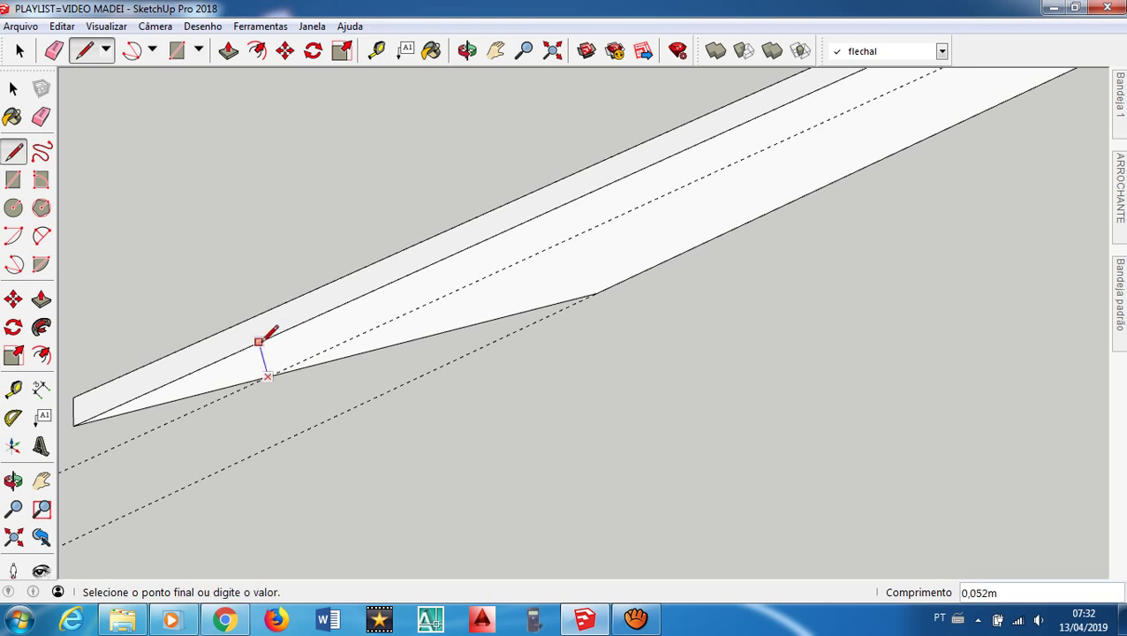
{"action": "left_click", "coordinate": [259, 341]}
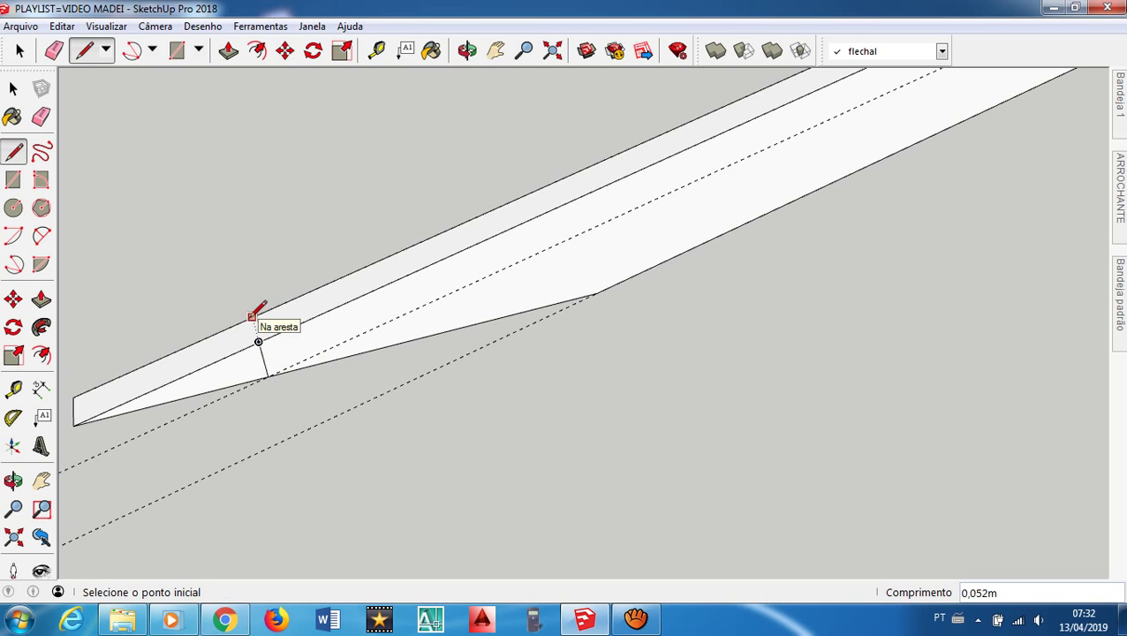
{"action": "left_click", "coordinate": [251, 316]}
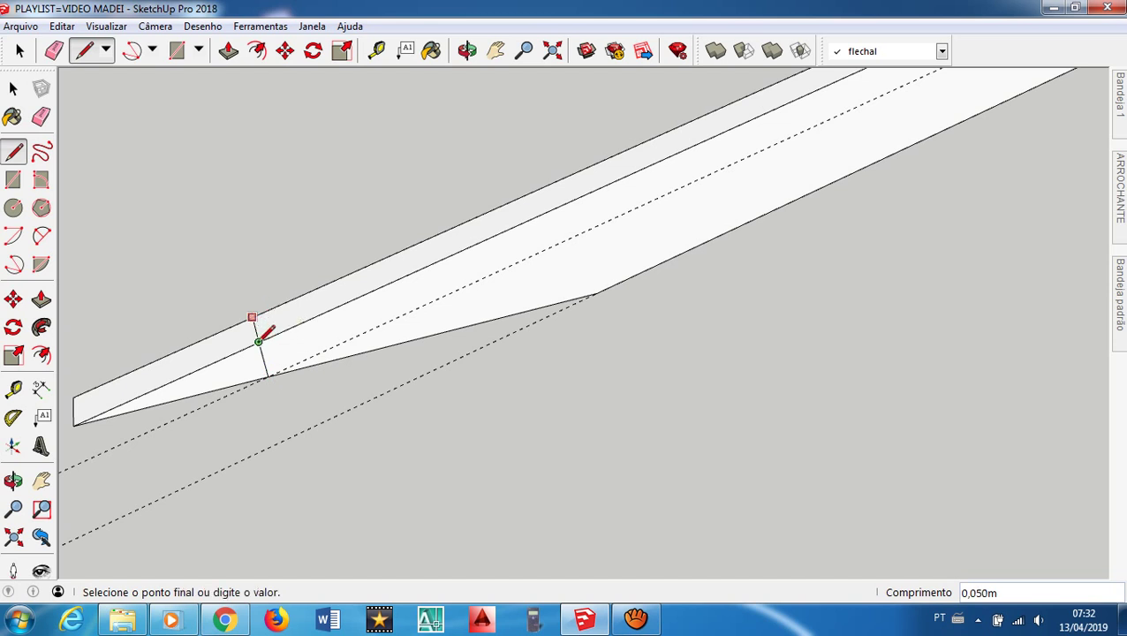
{"action": "left_click", "coordinate": [258, 341]}
Create a guide line on the top face, parallel to the cross line and 0.05 m from it towards the pointed end
{"action": "mouse_move", "coordinate": [261, 340]}
{"action": "middle_mouse_down"}
{"action": "mouse_move", "coordinate": [408, 320]}
{"action": "mouse_move", "coordinate": [423, 297]}
{"action": "mouse_move", "coordinate": [415, 305]}
{"action": "middle_mouse_up"}
{"action": "scroll", "coordinate": [279, 407], "scroll_direction": "up", "scroll_amount": 2}
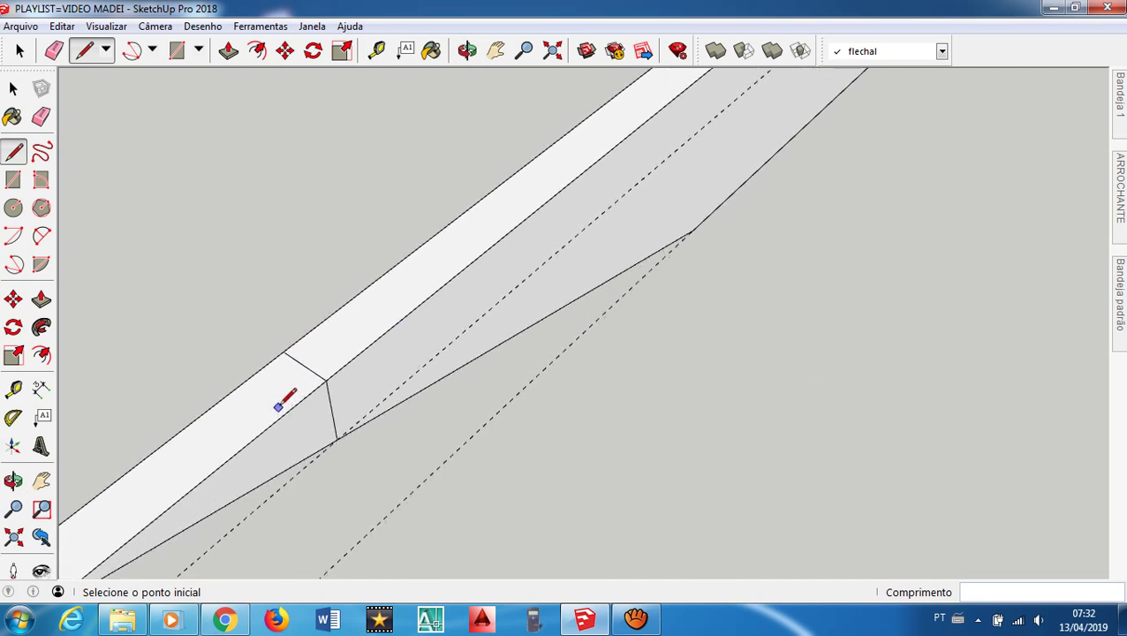
{"action": "scroll", "coordinate": [279, 407], "scroll_direction": "up", "scroll_amount": 2}
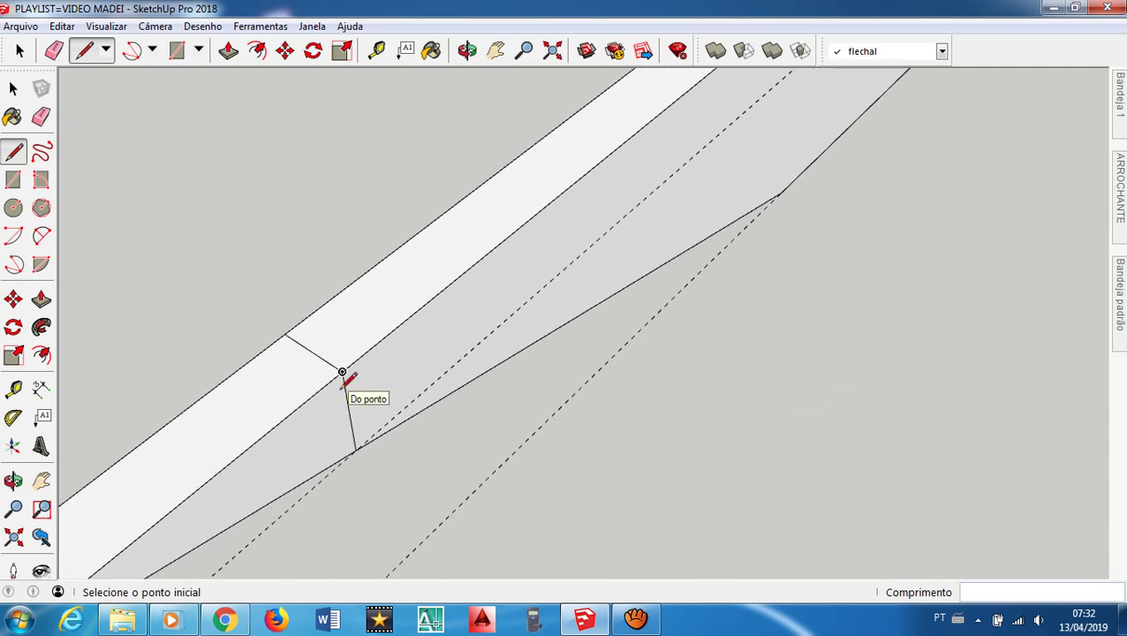
{"action": "key", "text": "space"}
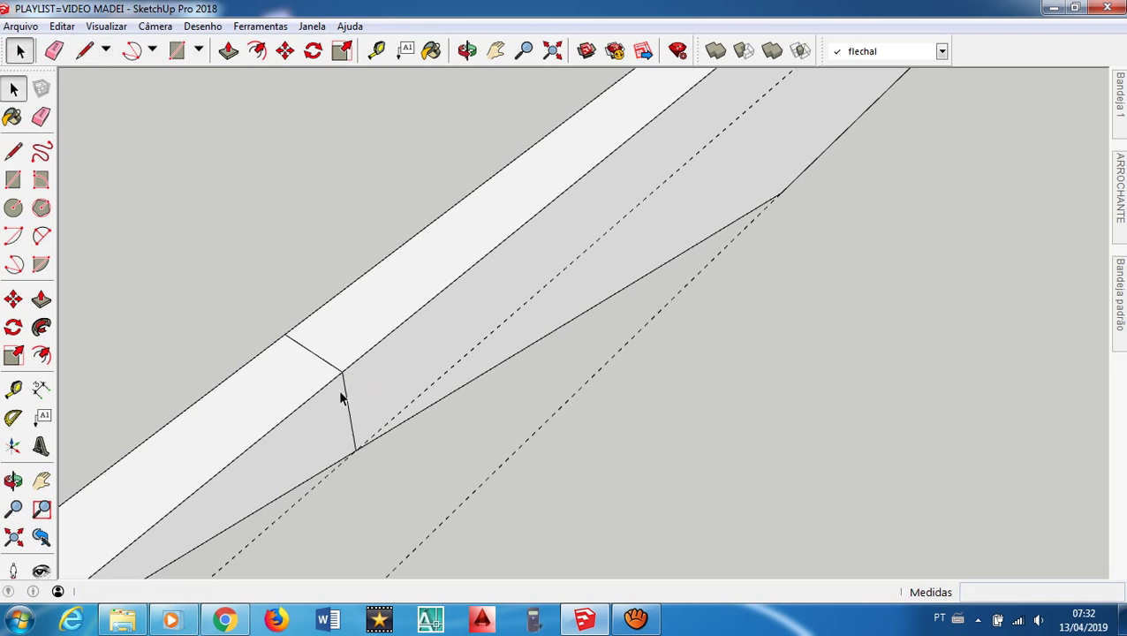
{"action": "key", "text": "t"}
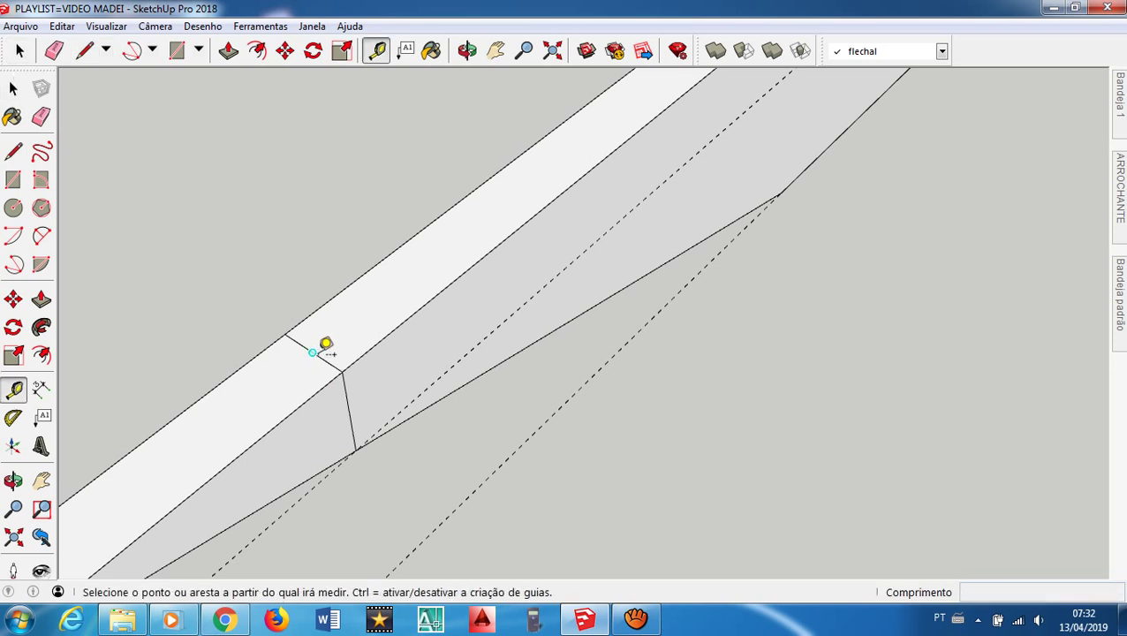
{"action": "left_click", "coordinate": [326, 360]}
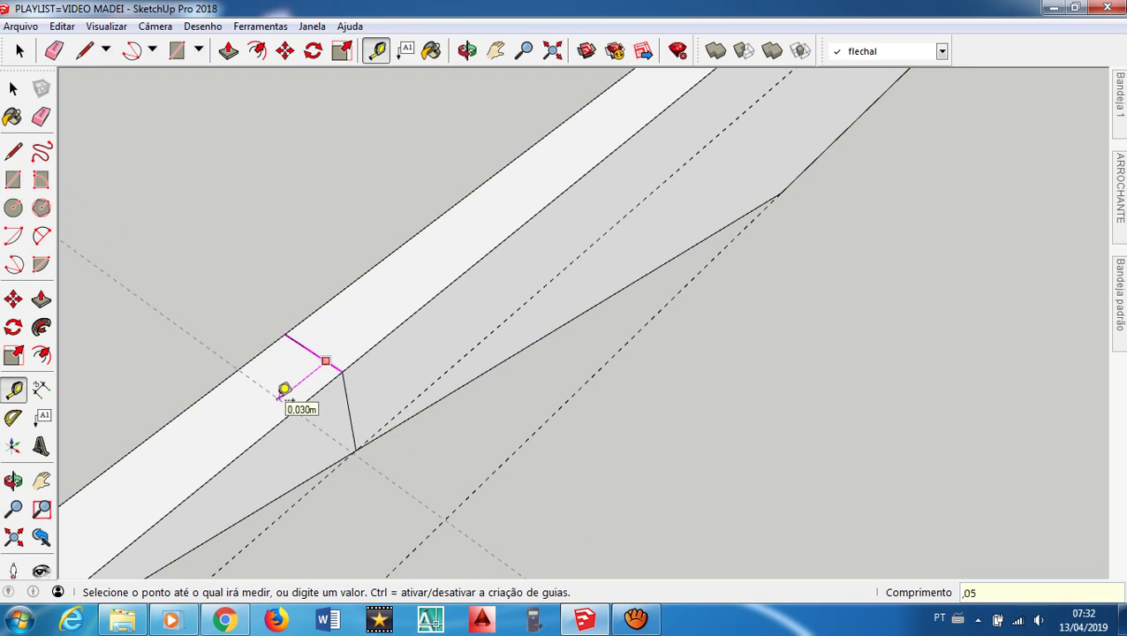
{"action": "type", "text": ",05"}
{"action": "key", "text": "Return"}
Draw a line across the top face along the new guide, from one long edge to the other
{"action": "key", "text": "l"}
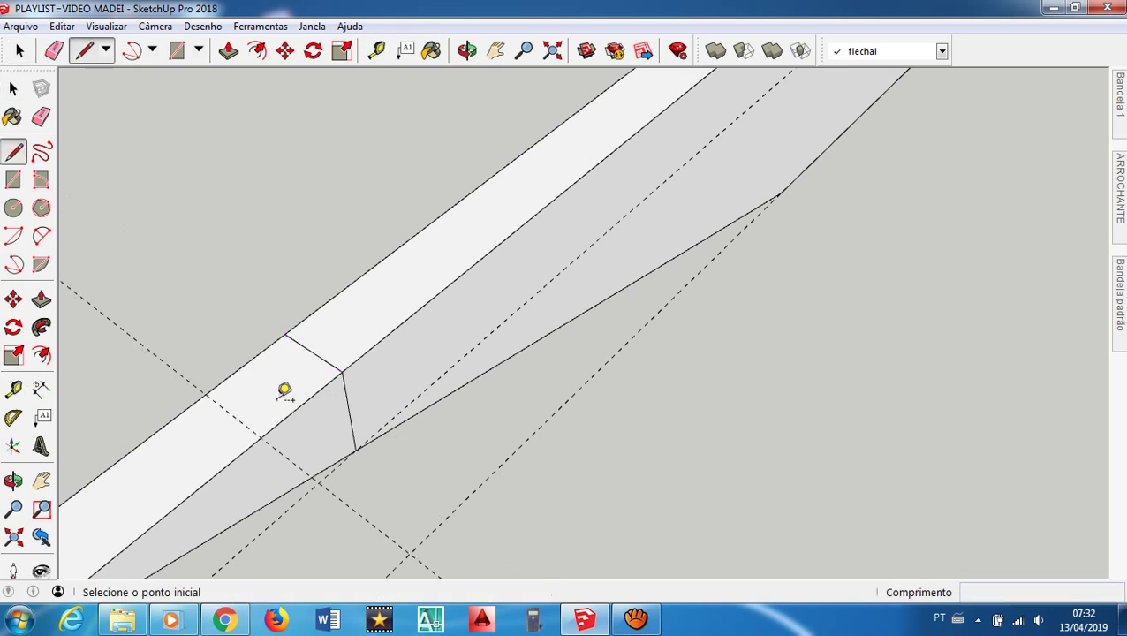
{"action": "left_click", "coordinate": [208, 395]}
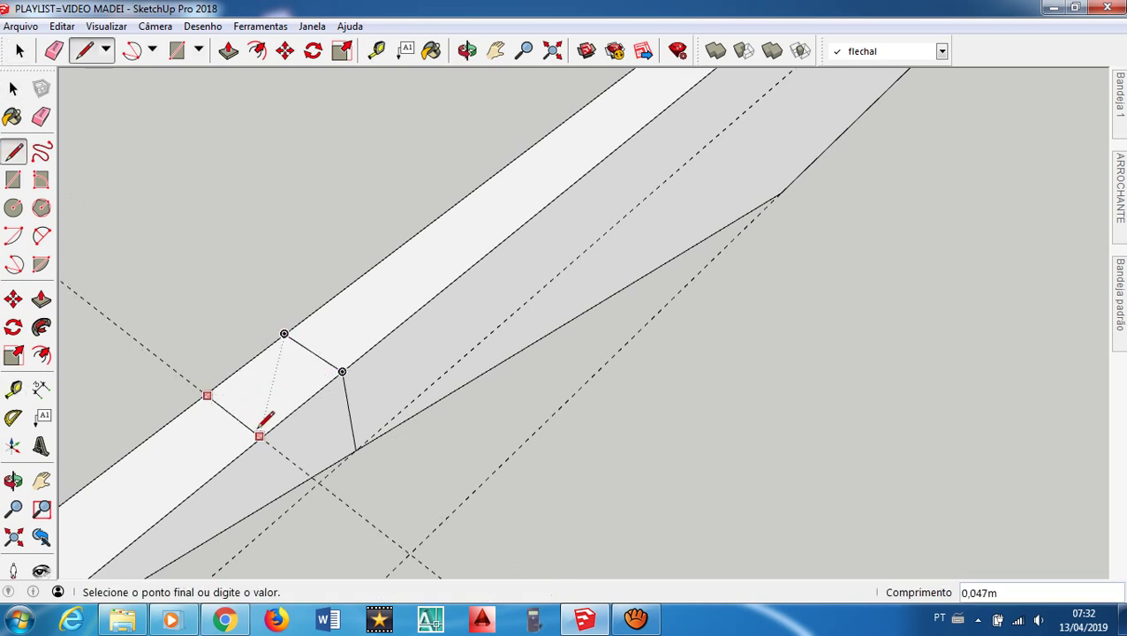
{"action": "left_click", "coordinate": [261, 436]}
{"action": "key", "text": "space"}
Draw two lines about 0.056 m long joining the first cross line's ends to the midpoint of the line on the guide, forming a triangular tip
{"action": "key", "text": "l"}
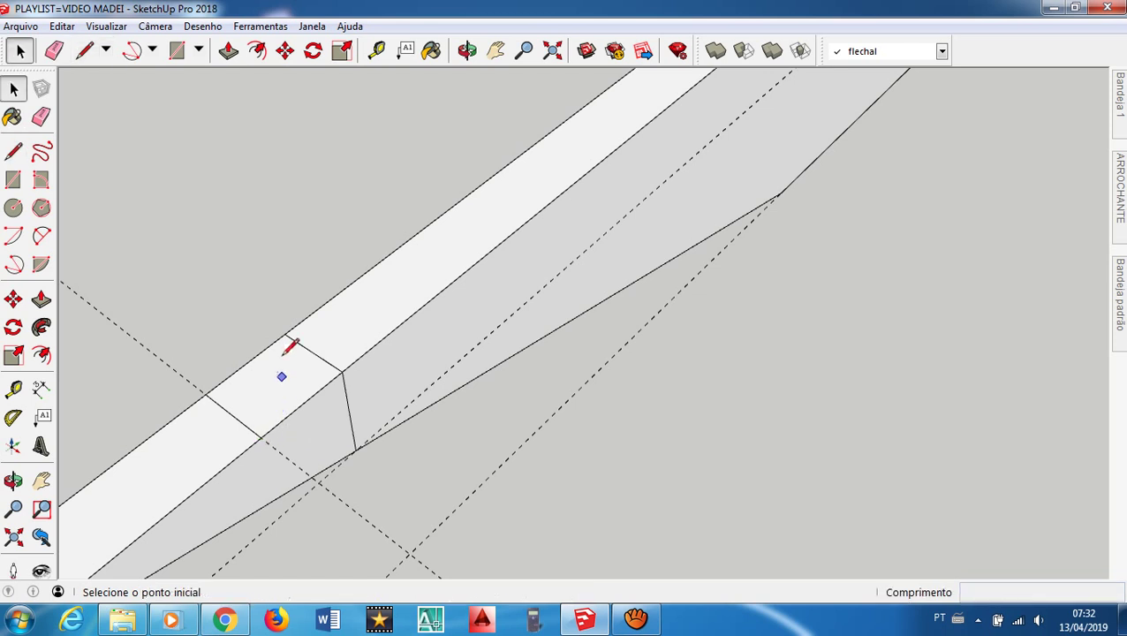
{"action": "left_click", "coordinate": [284, 333]}
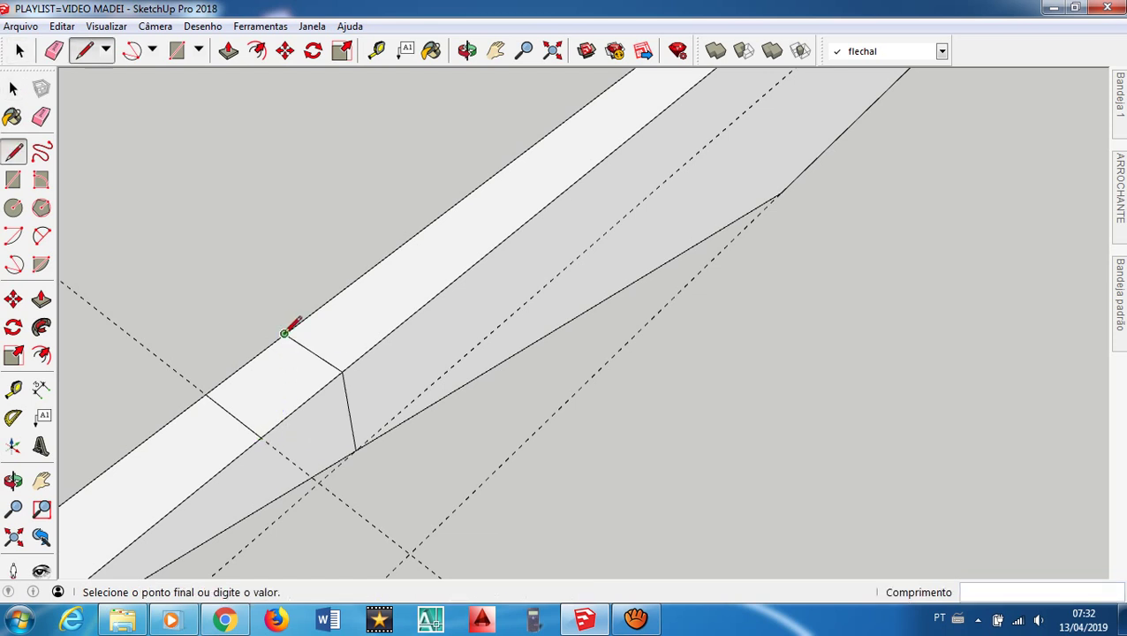
{"action": "left_click", "coordinate": [232, 416]}
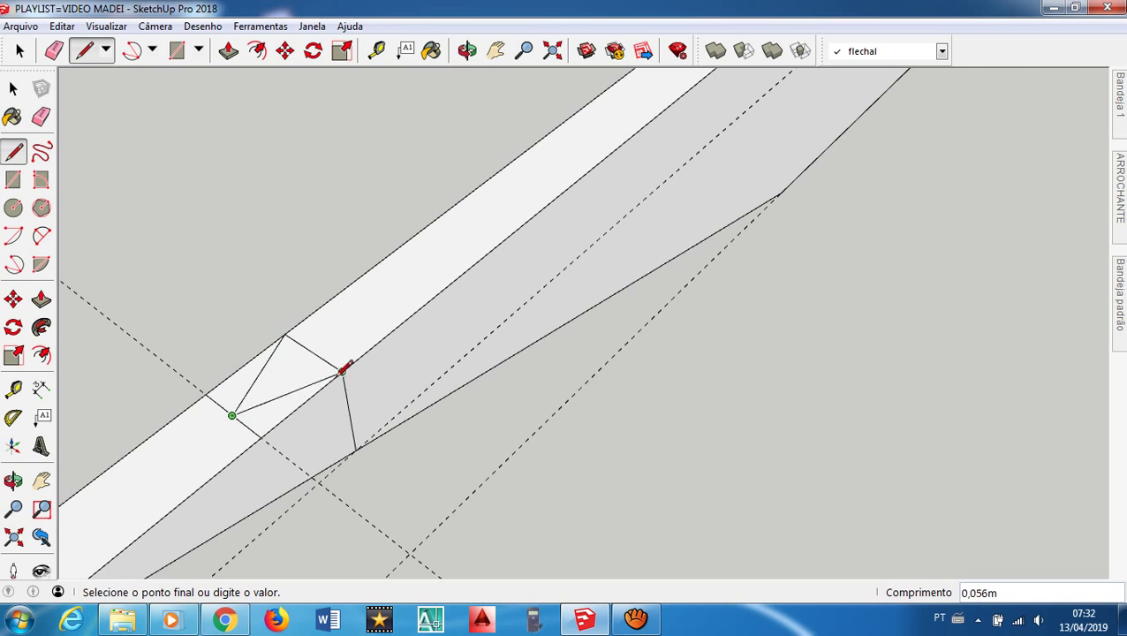
{"action": "left_click", "coordinate": [343, 371]}
{"action": "key", "text": "space"}
Copy the short line on the side face 0.05 m across to the opposite end of the cross line
{"action": "left_click", "coordinate": [346, 398]}
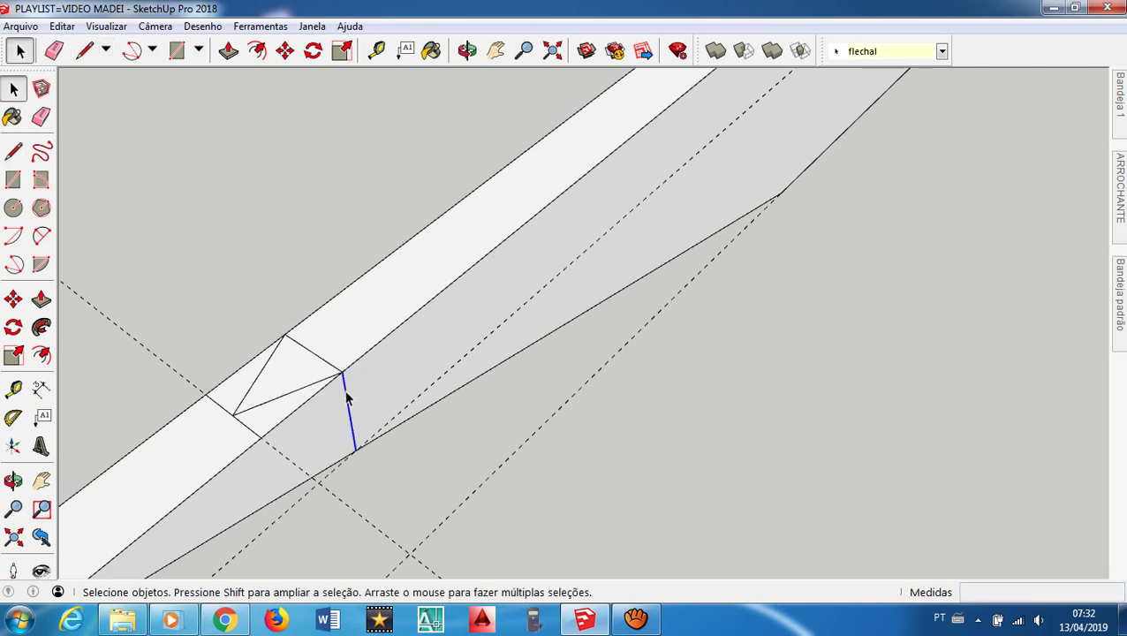
{"action": "key", "text": "m"}
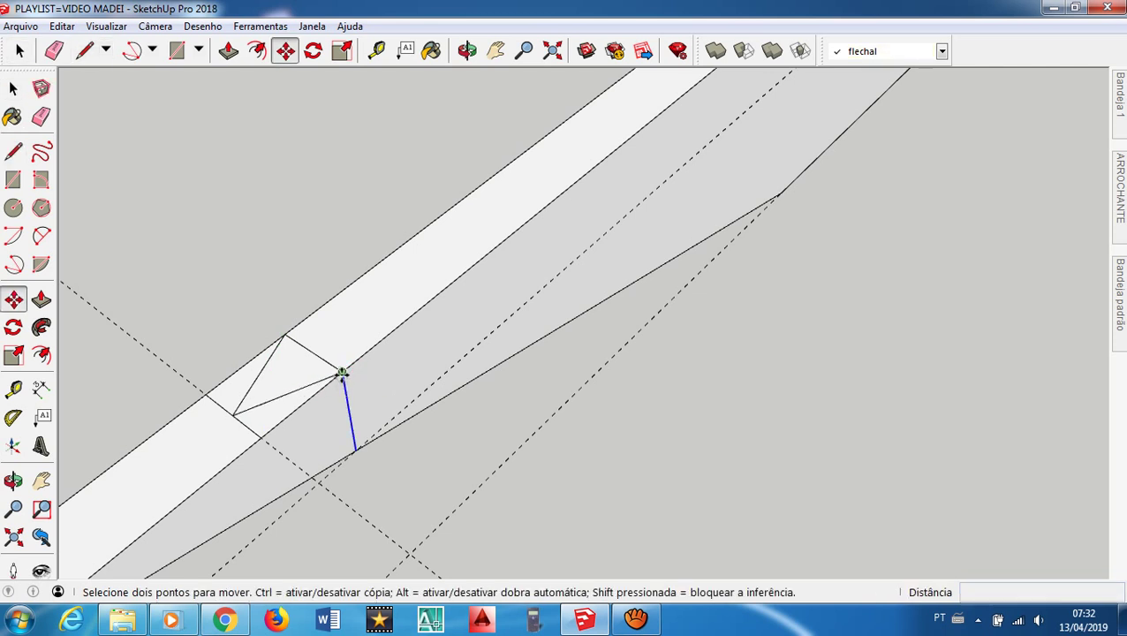
{"action": "left_click", "coordinate": [343, 371]}
{"action": "key", "text": "ctrl"}
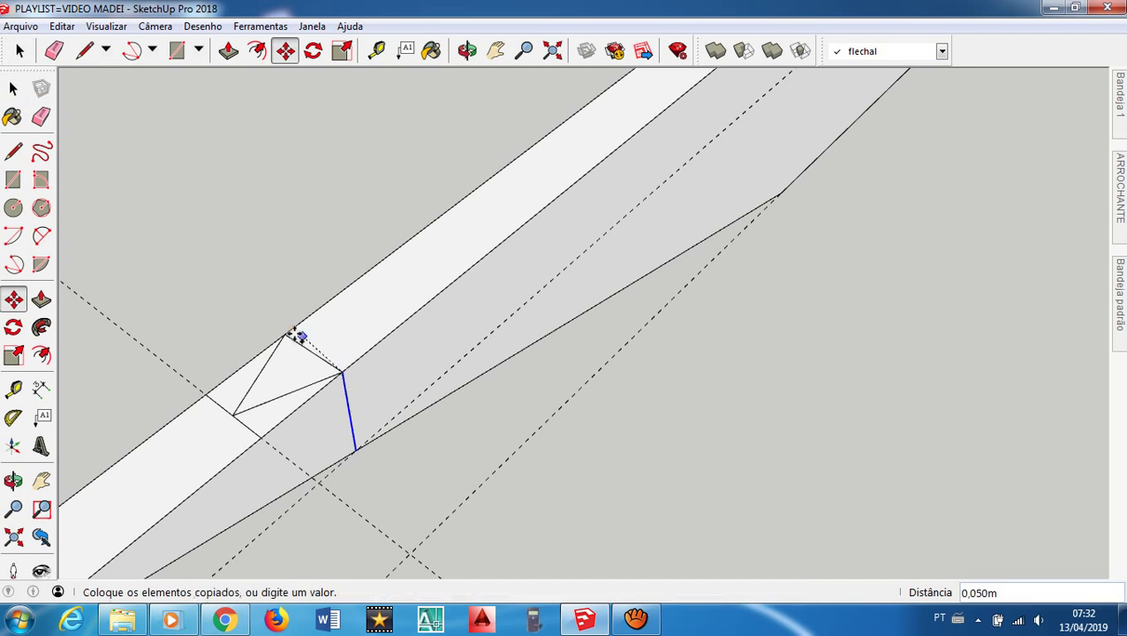
{"action": "left_click", "coordinate": [284, 335]}
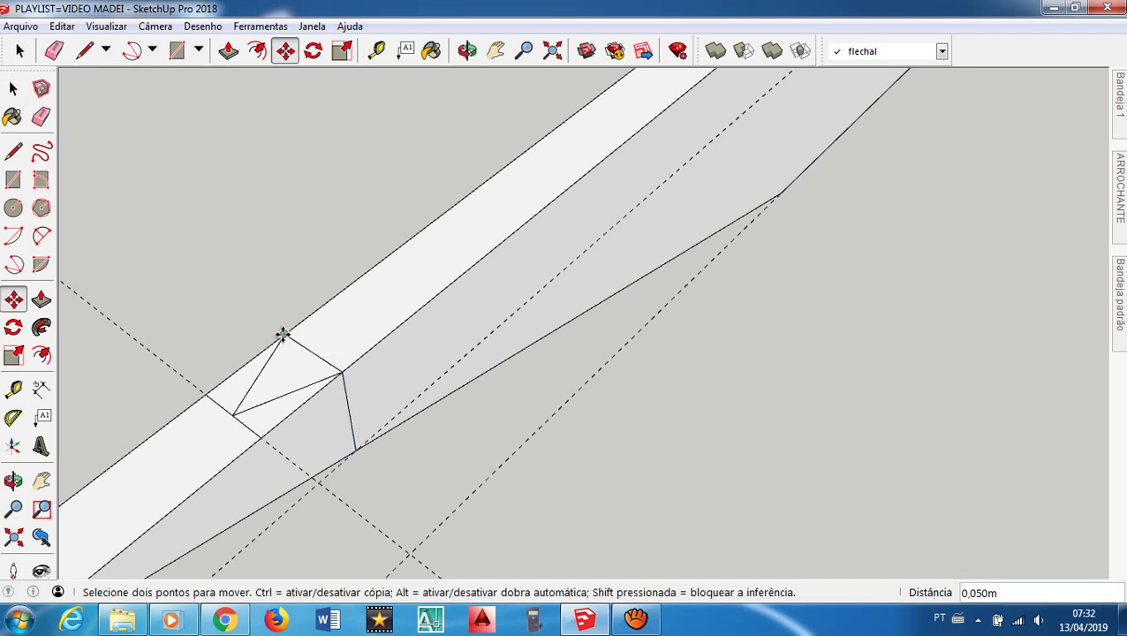
{"action": "key", "text": "space"}
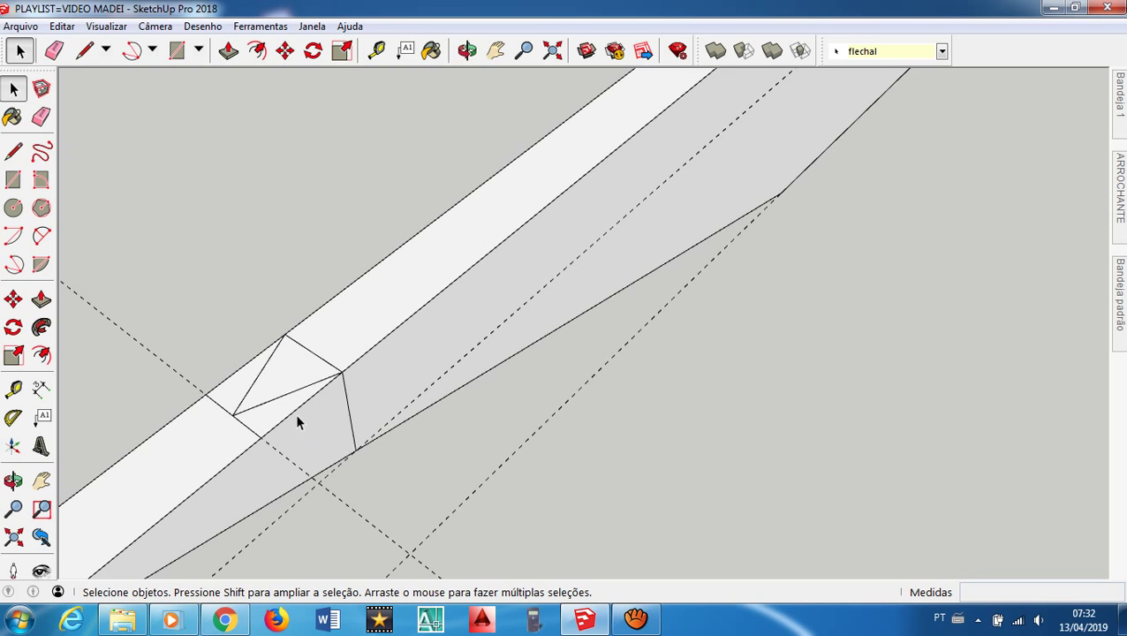
Delete the timber's leftover top edge beyond the pointed end and copy the short side edge from the cross line's end to the tip point
{"action": "left_click", "coordinate": [296, 412]}
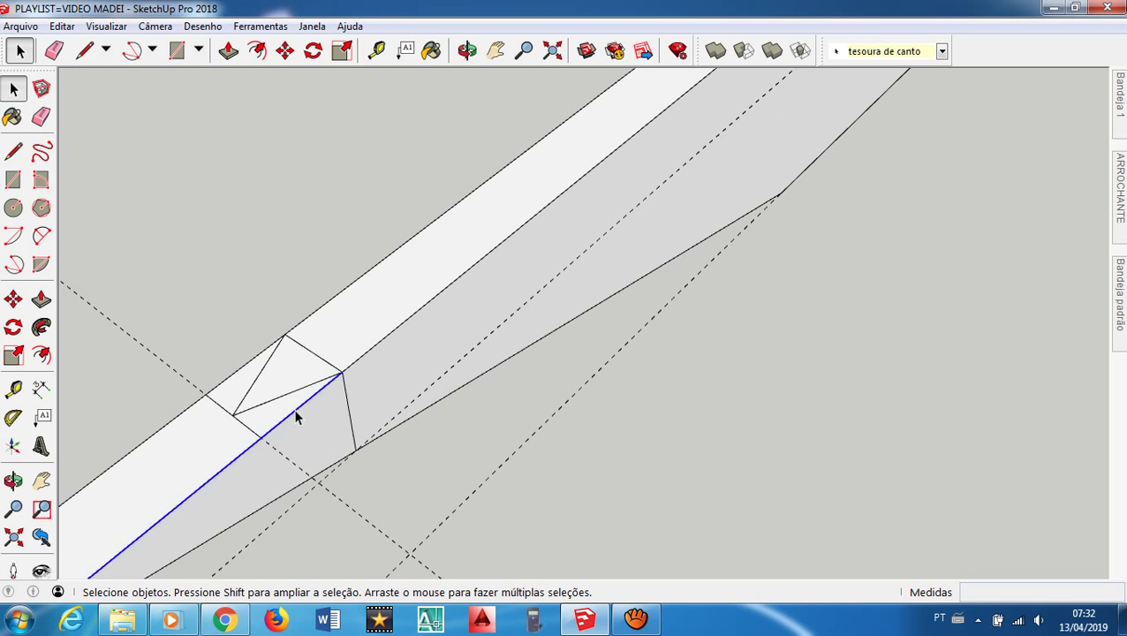
{"action": "key", "text": "Delete"}
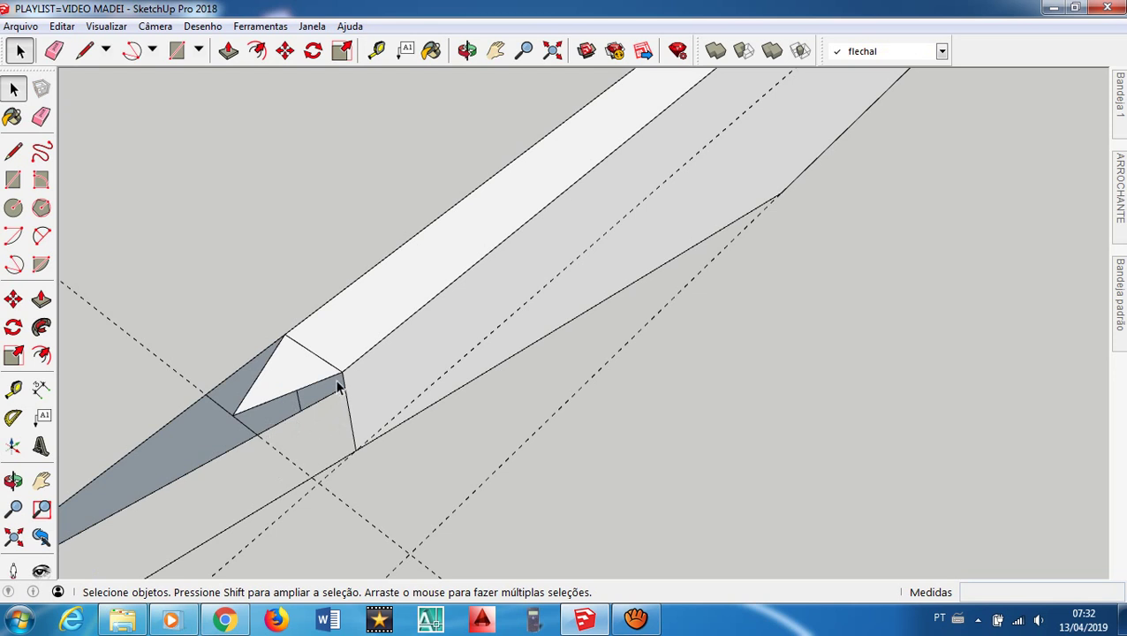
{"action": "left_click", "coordinate": [345, 391]}
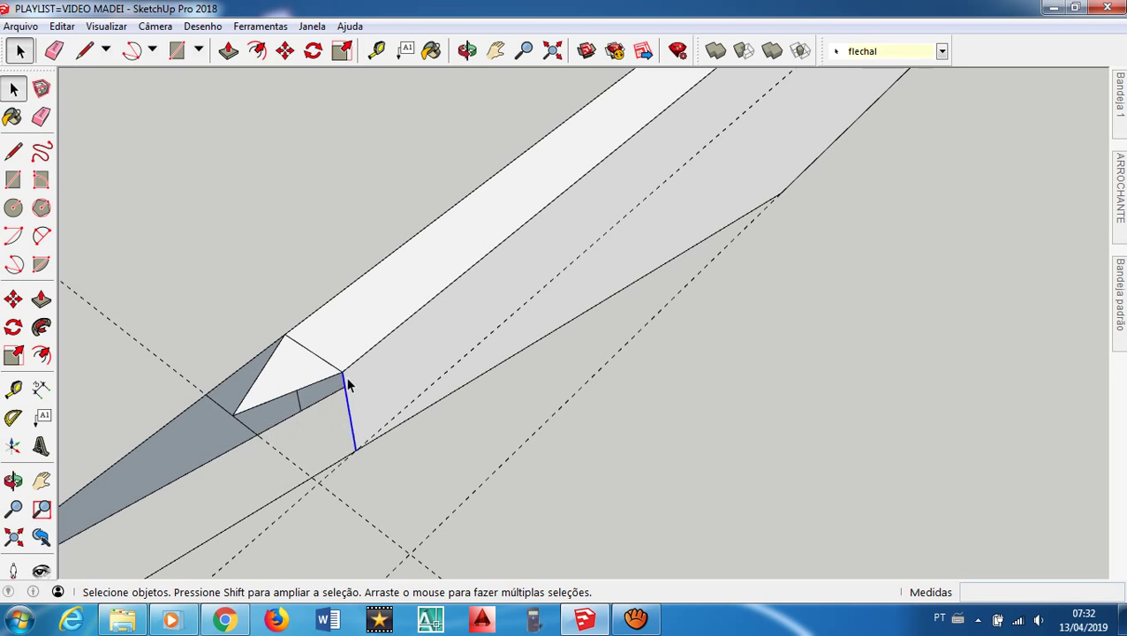
{"action": "key", "text": "m"}
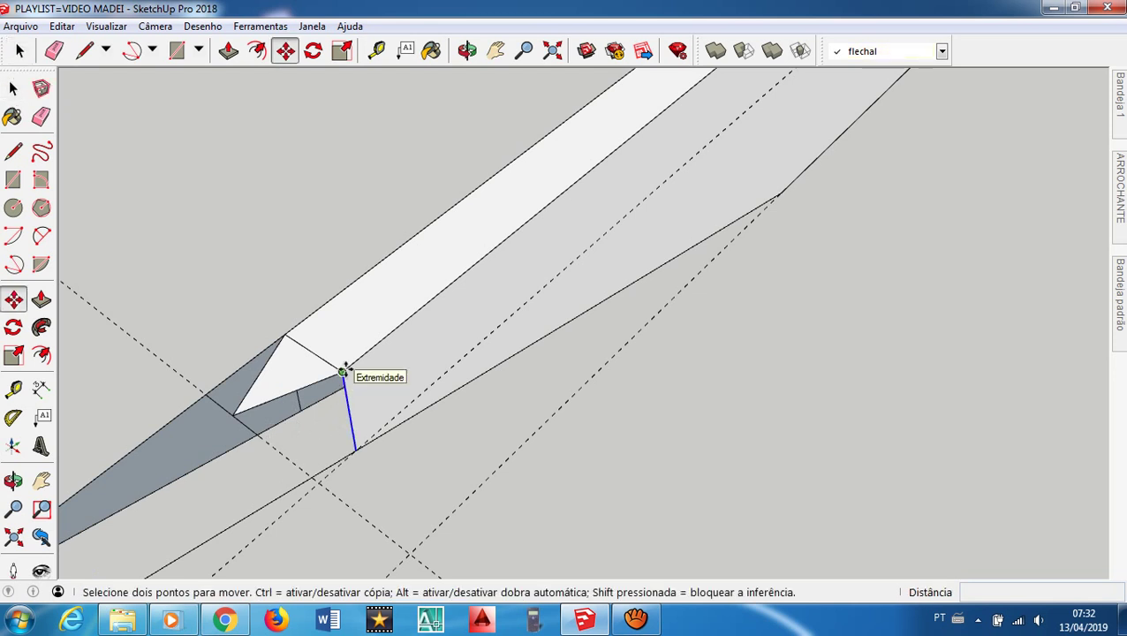
{"action": "key", "text": "ctrl"}
{"action": "left_click", "coordinate": [344, 369]}
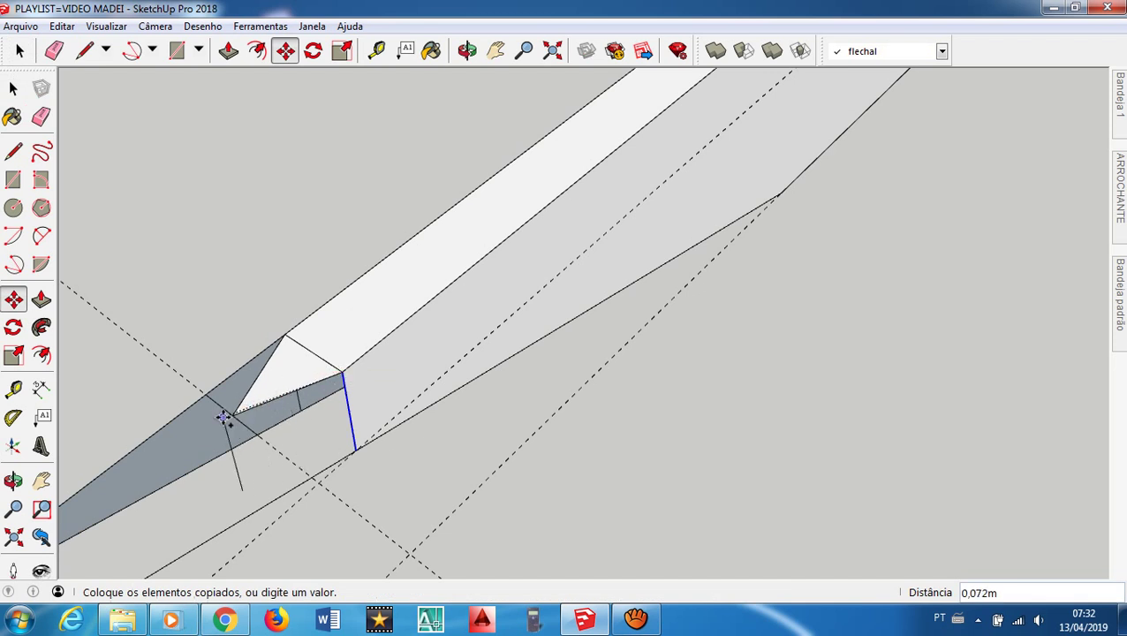
{"action": "left_click", "coordinate": [232, 415]}
{"action": "key", "text": "space"}
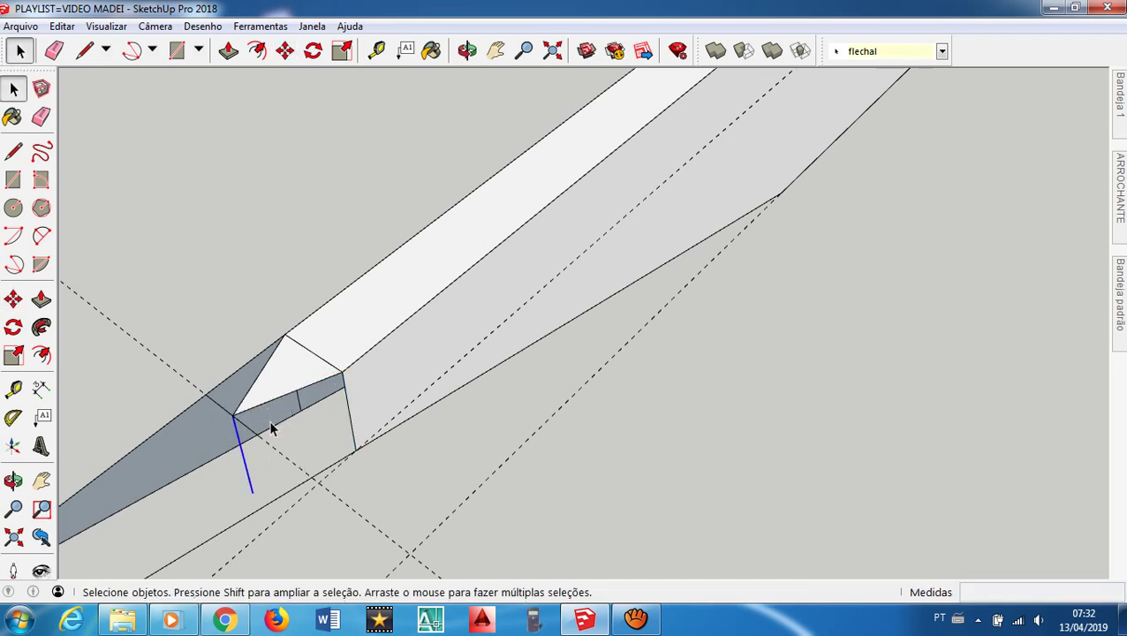
Draw two lines about 0.056 m long from the copied edge's lower end to both lower side corners, closing the tip's side faces
{"action": "key", "text": "l"}
{"action": "left_click", "coordinate": [300, 411]}
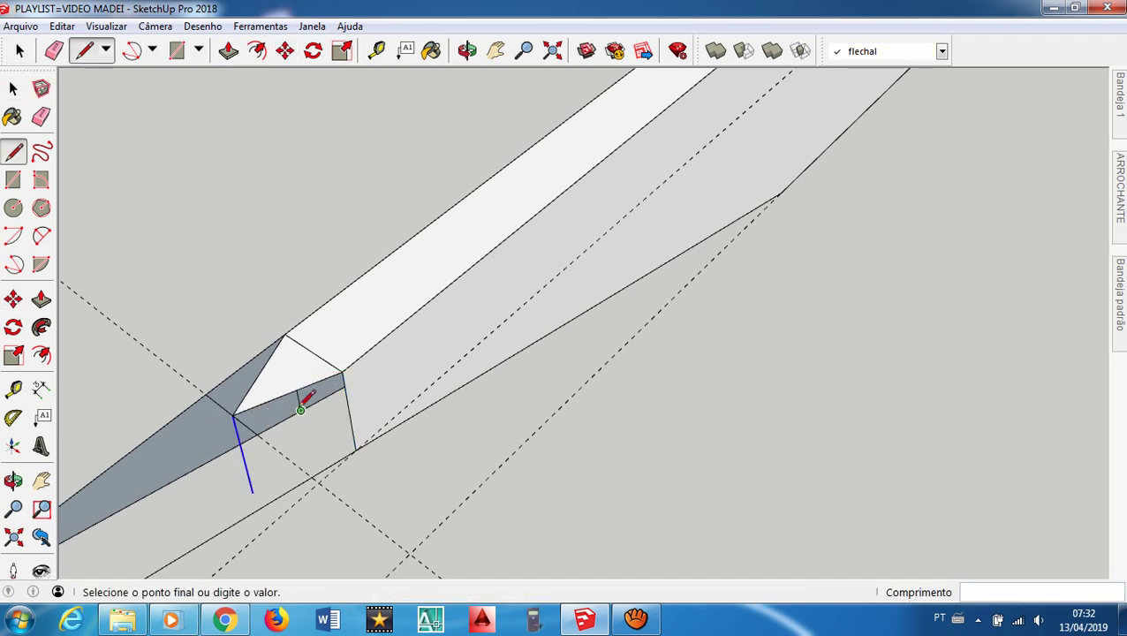
{"action": "left_click", "coordinate": [252, 491]}
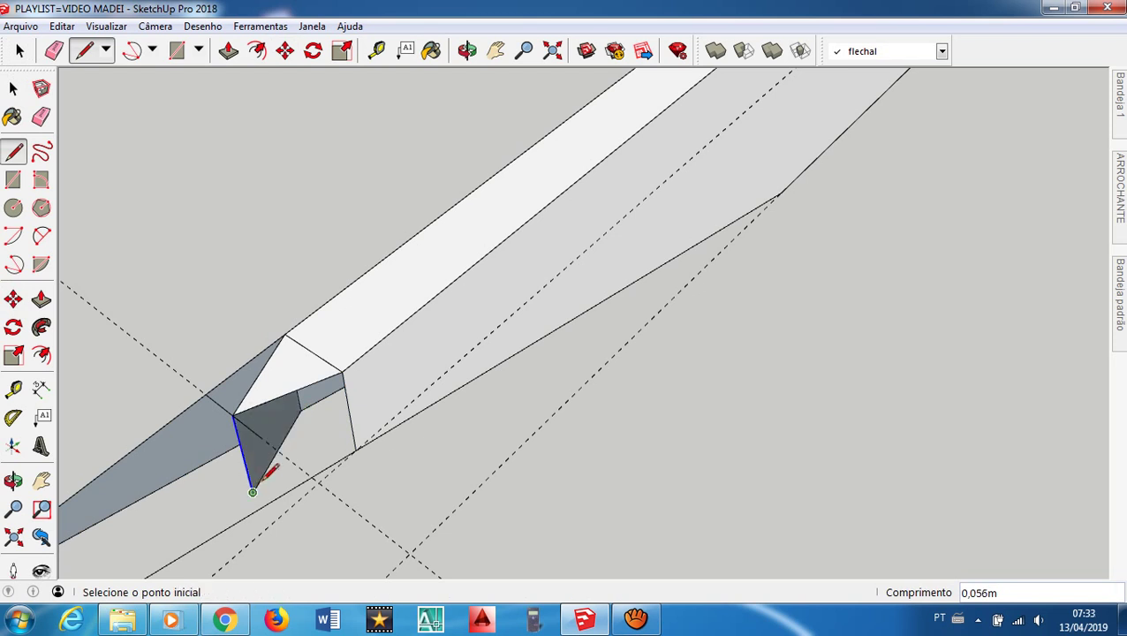
{"action": "left_click", "coordinate": [355, 450]}
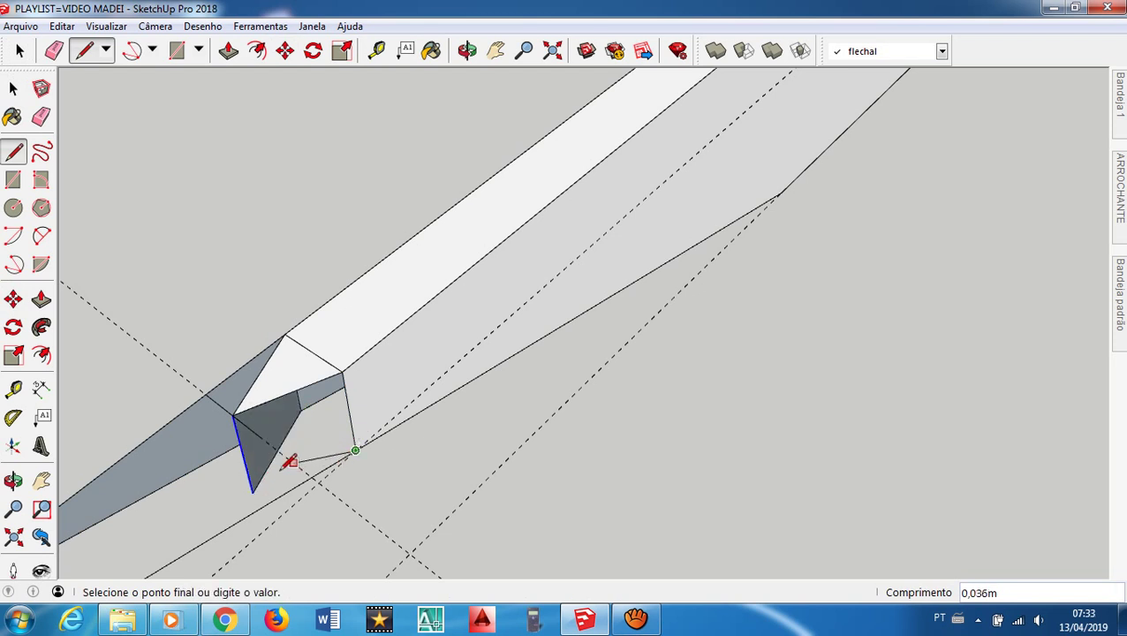
{"action": "left_click", "coordinate": [253, 491]}
Delete the leftover side face beyond the tip with its edge and guide line, plus the two cross lines at the pointed end
{"action": "middle_click_drag", "start_coordinate": [318, 452], "coordinate": [433, 410]}
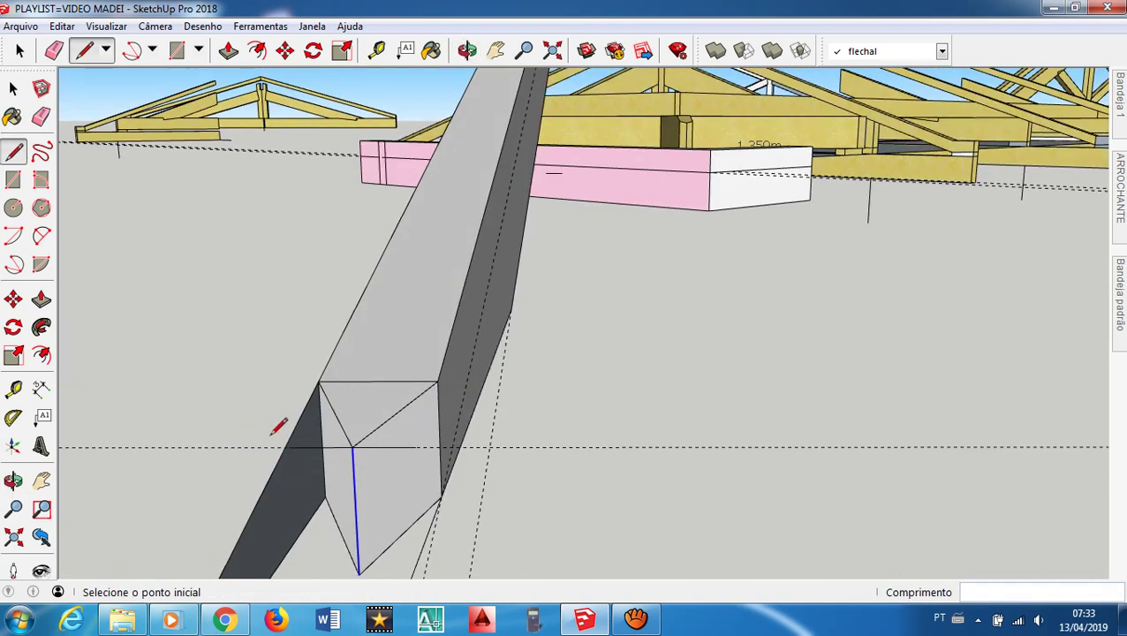
{"action": "key", "text": "space"}
{"action": "left_click_drag", "start_coordinate": [261, 541], "coordinate": [248, 537]}
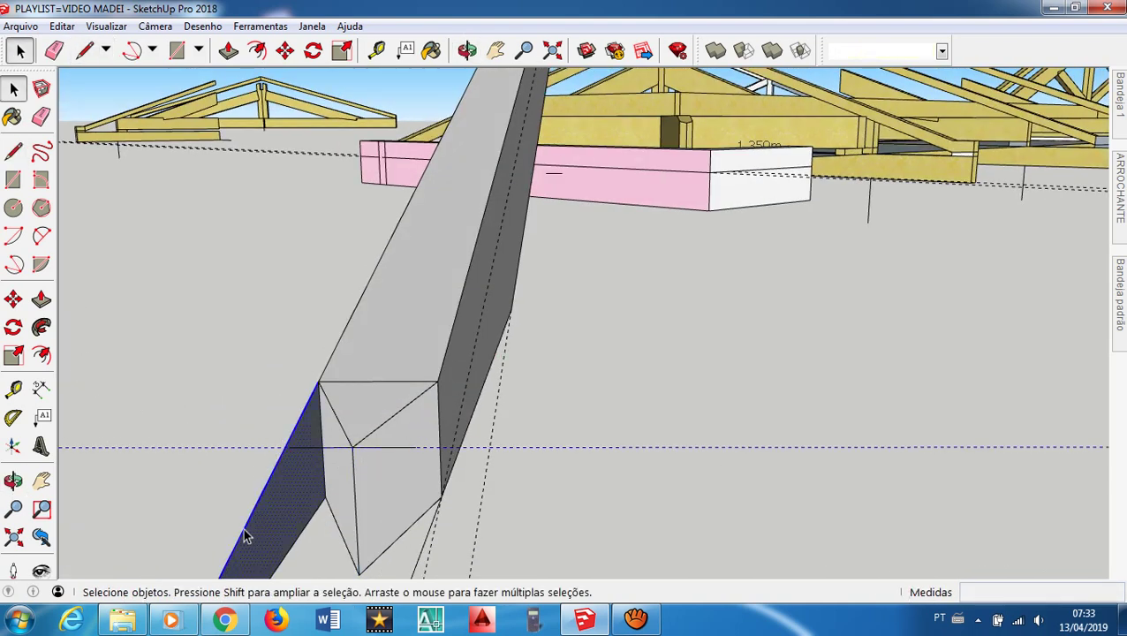
{"action": "key", "text": "Delete"}
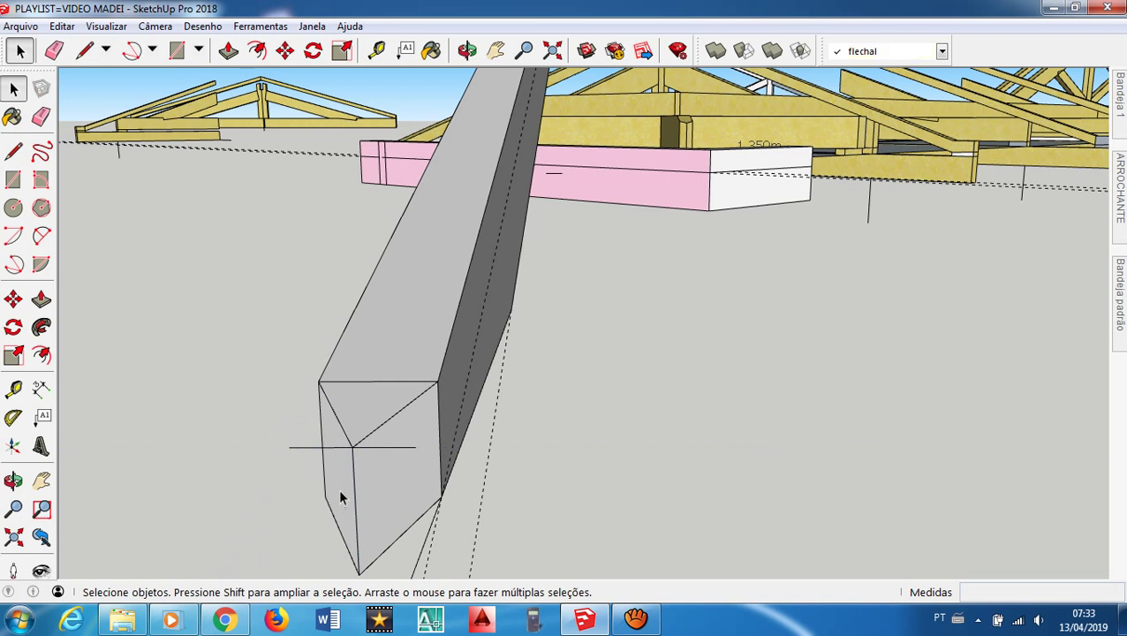
{"action": "left_click", "coordinate": [395, 383]}
{"action": "key", "text": "Delete"}
{"action": "left_click", "coordinate": [402, 454]}
{"action": "key", "text": "Delete"}
Delete the leftover edges and guide lines extending beyond the timber's pointed lower end
{"action": "middle_click_drag", "start_coordinate": [466, 428], "coordinate": [234, 467]}
{"action": "scroll", "coordinate": [442, 437], "scroll_direction": "down", "scroll_amount": 5}
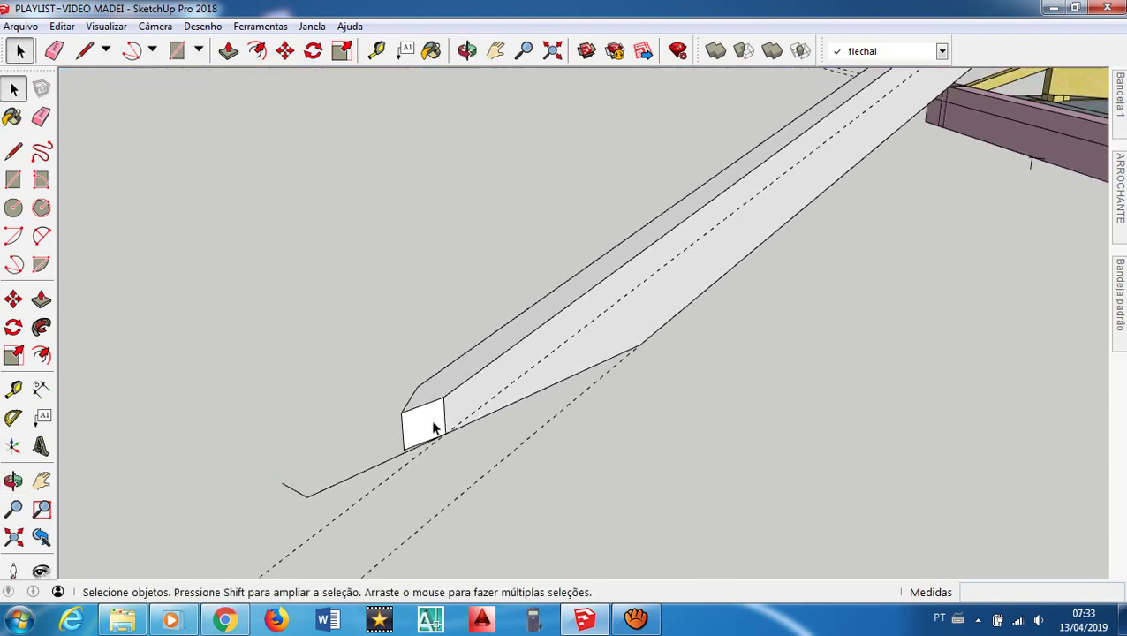
{"action": "middle_click_drag", "start_coordinate": [444, 448], "coordinate": [473, 350]}
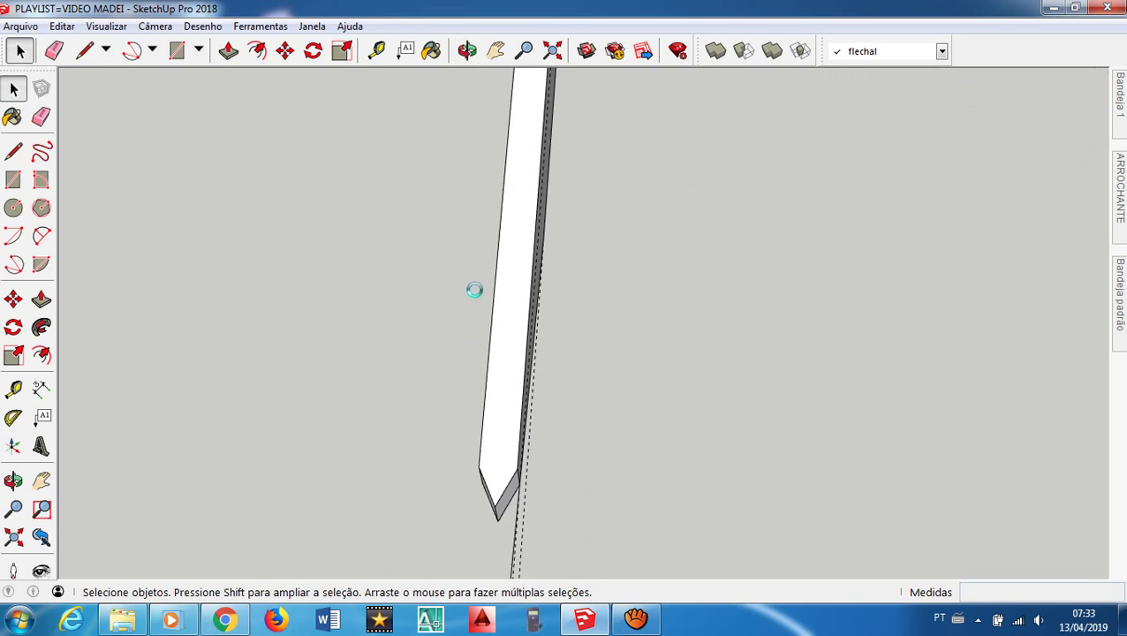
{"action": "middle_click_drag", "start_coordinate": [513, 290], "coordinate": [531, 538]}
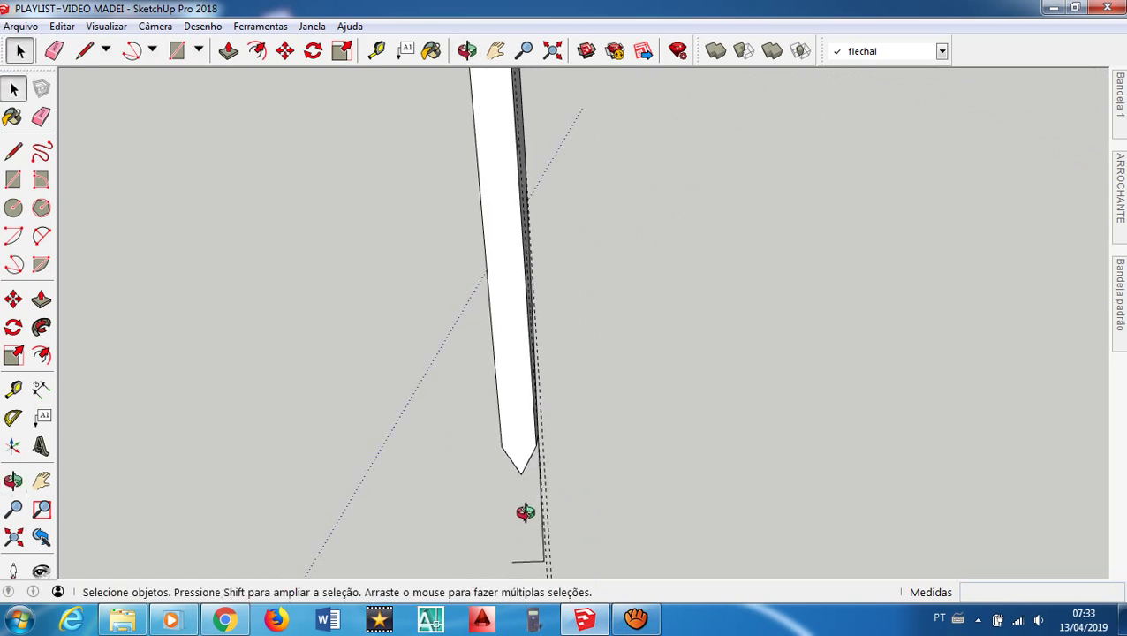
{"action": "middle_click_drag", "start_coordinate": [527, 358], "coordinate": [521, 489]}
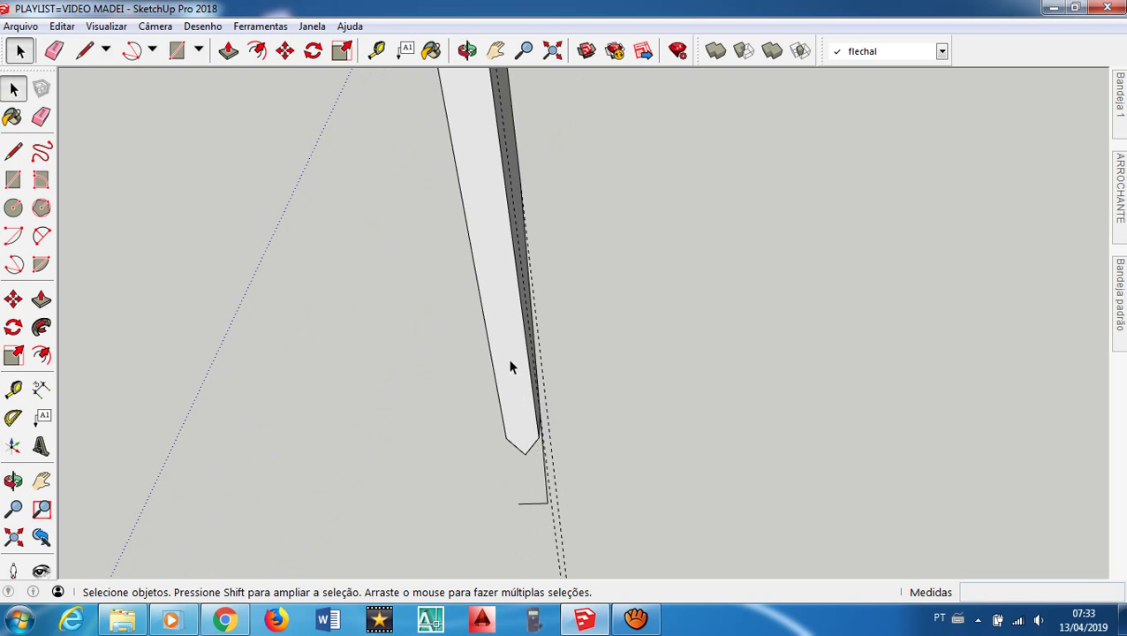
{"action": "middle_click_drag", "start_coordinate": [511, 365], "coordinate": [610, 477]}
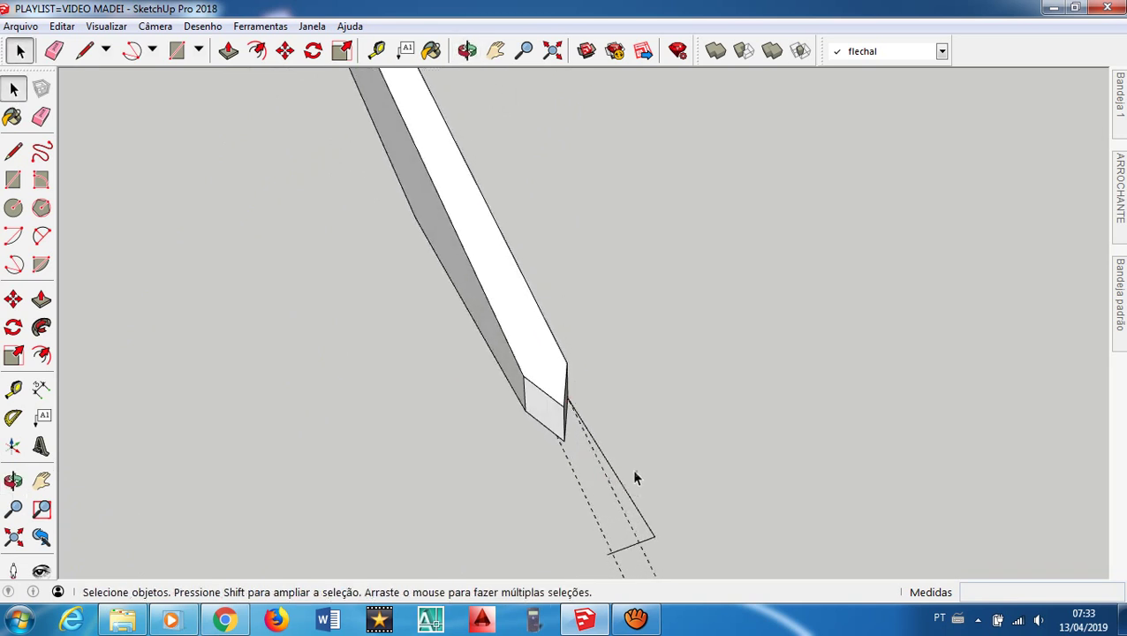
{"action": "left_click_drag", "start_coordinate": [635, 477], "coordinate": [582, 523]}
{"action": "key", "text": "Delete"}
Paint all faces of the sloping timber with the pale yellow wood material from the Madeiras collection
{"action": "middle_click_drag", "start_coordinate": [678, 461], "coordinate": [603, 331]}
{"action": "scroll", "coordinate": [549, 327], "scroll_direction": "down", "scroll_amount": 8}
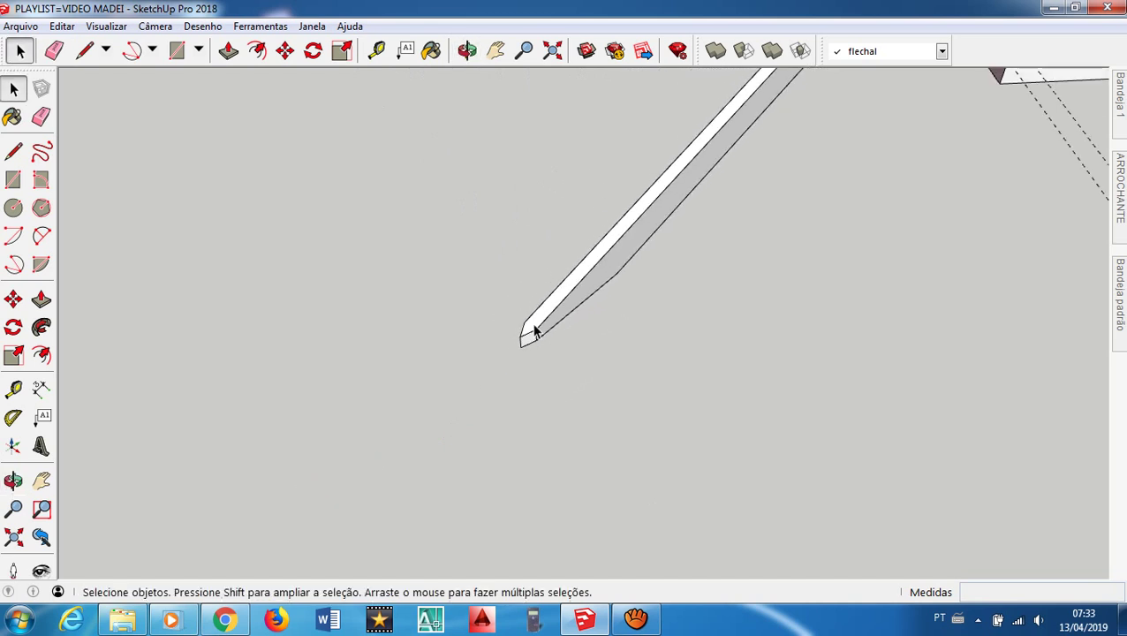
{"action": "scroll", "coordinate": [545, 321], "scroll_direction": "down", "scroll_amount": 2}
{"action": "scroll", "coordinate": [707, 228], "scroll_direction": "up", "scroll_amount": 5}
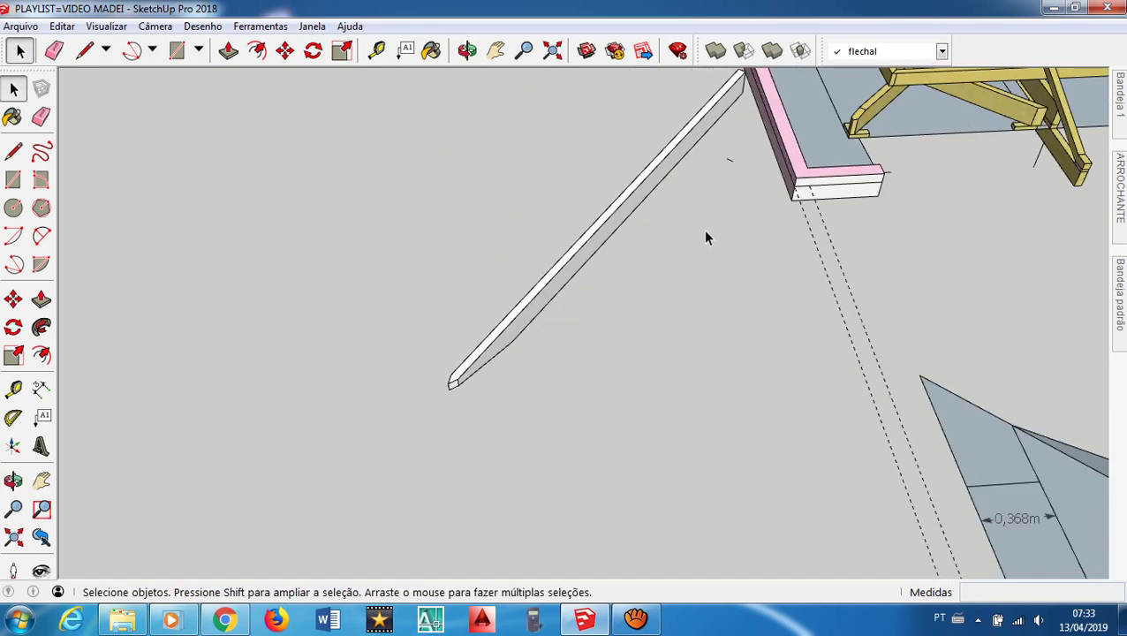
{"action": "middle_click", "coordinate": [680, 223]}
{"action": "scroll", "coordinate": [664, 228], "scroll_direction": "down", "scroll_amount": 5}
{"action": "scroll", "coordinate": [658, 238], "scroll_direction": "down", "scroll_amount": 2}
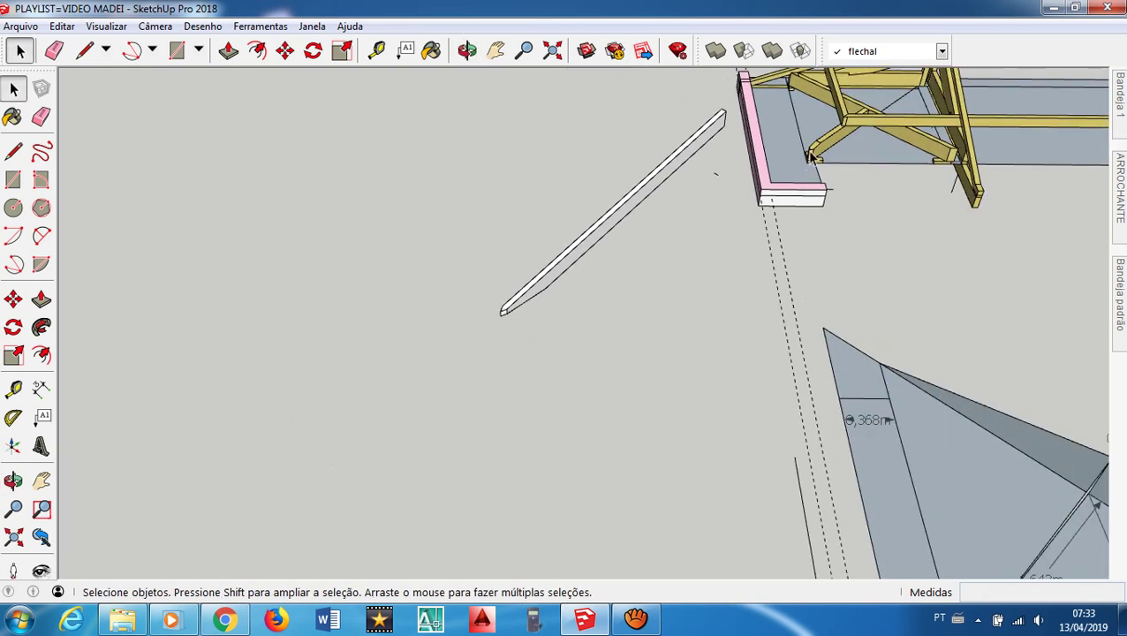
{"action": "scroll", "coordinate": [858, 146], "scroll_direction": "up", "scroll_amount": 4}
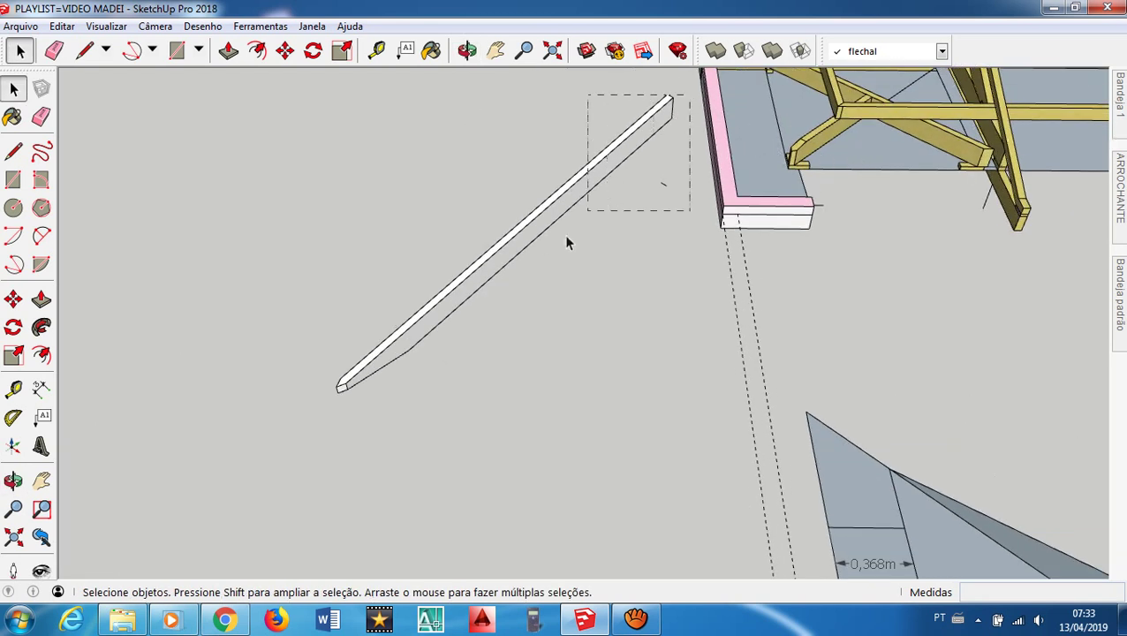
{"action": "left_click_drag", "start_coordinate": [567, 243], "coordinate": [313, 428]}
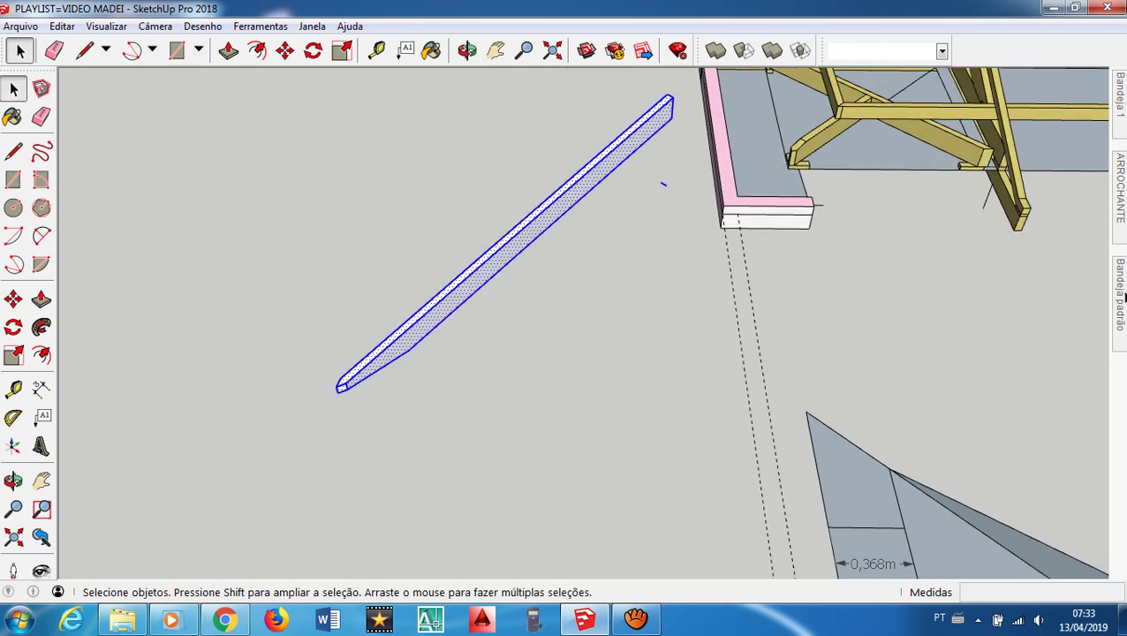
{"action": "mouse_move", "coordinate": [1122, 298]}
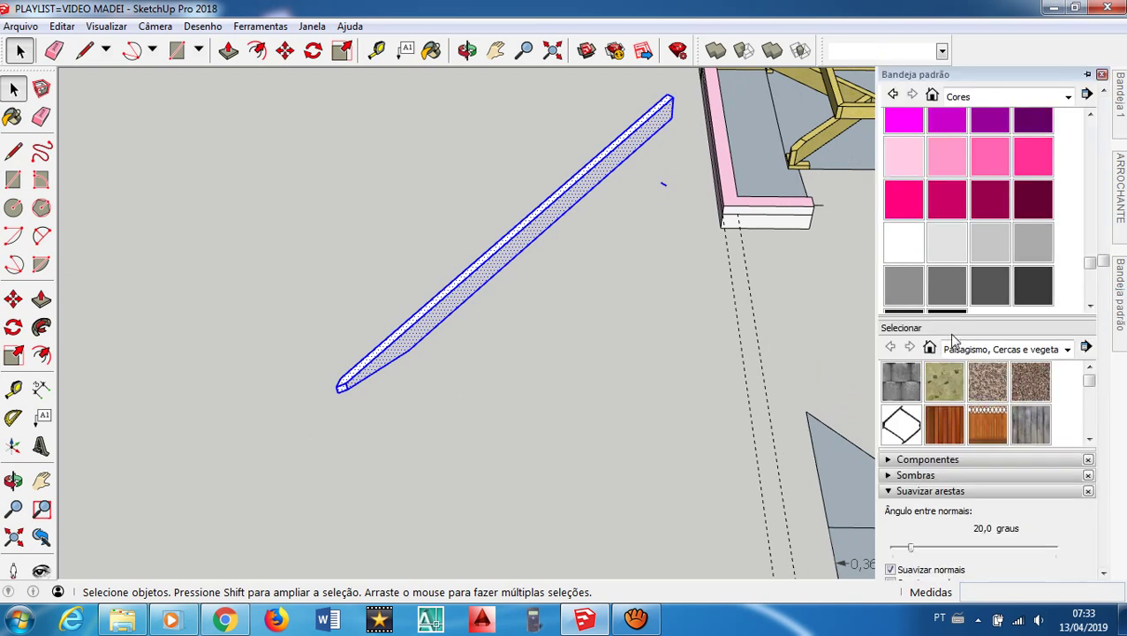
{"action": "left_click", "coordinate": [1065, 350]}
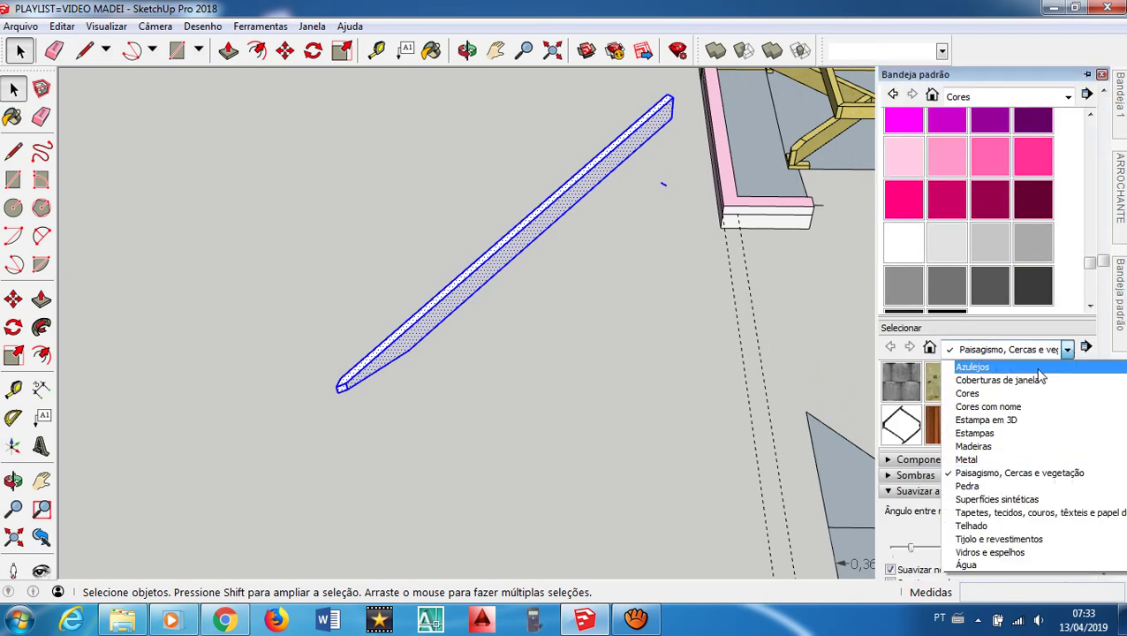
{"action": "left_click", "coordinate": [1012, 447]}
{"action": "scroll", "coordinate": [967, 371], "scroll_direction": "down", "scroll_amount": 5}
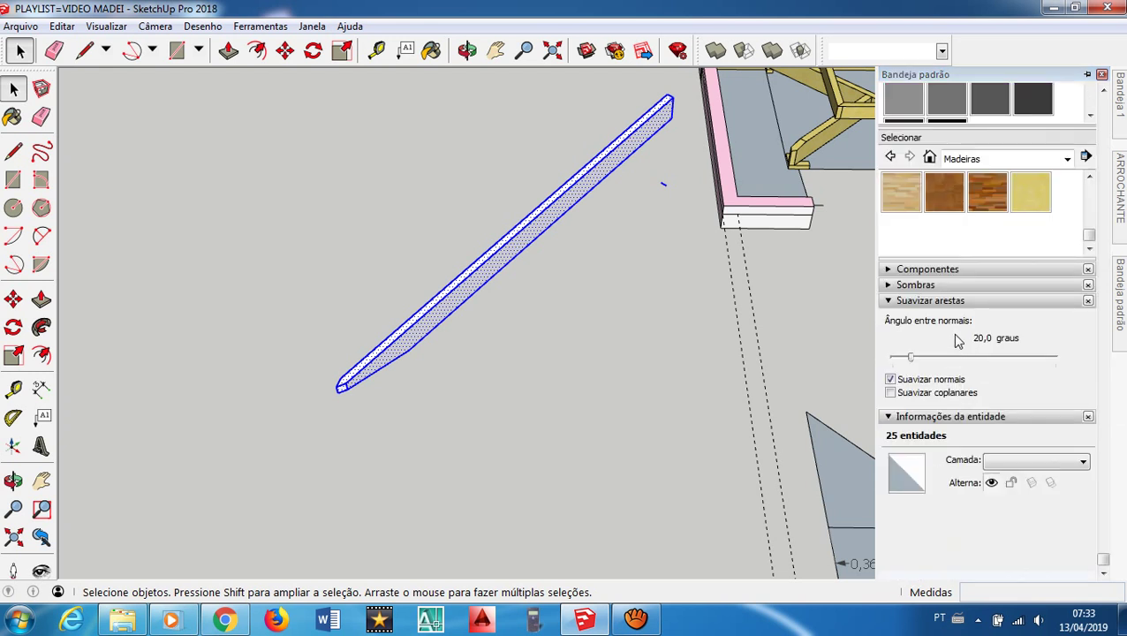
{"action": "left_click", "coordinate": [1030, 191]}
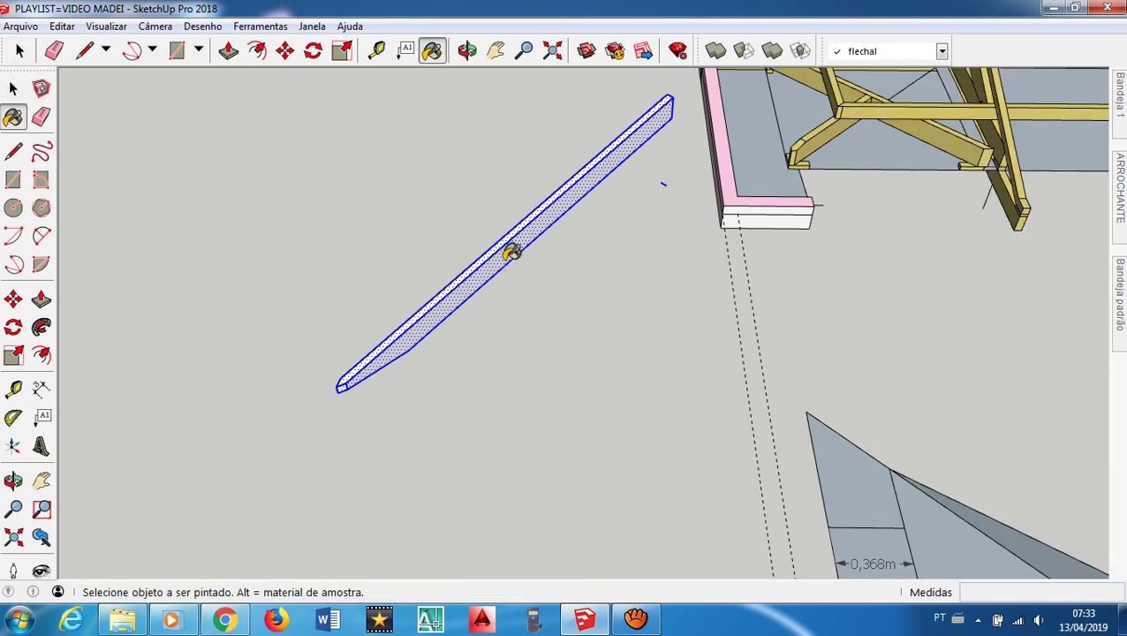
{"action": "left_click", "coordinate": [510, 250]}
{"action": "mouse_move", "coordinate": [508, 245]}
{"action": "middle_mouse_down"}
{"action": "mouse_move", "coordinate": [946, 177]}
{"action": "mouse_move", "coordinate": [624, 254]}
{"action": "mouse_move", "coordinate": [528, 247]}
{"action": "middle_mouse_up"}
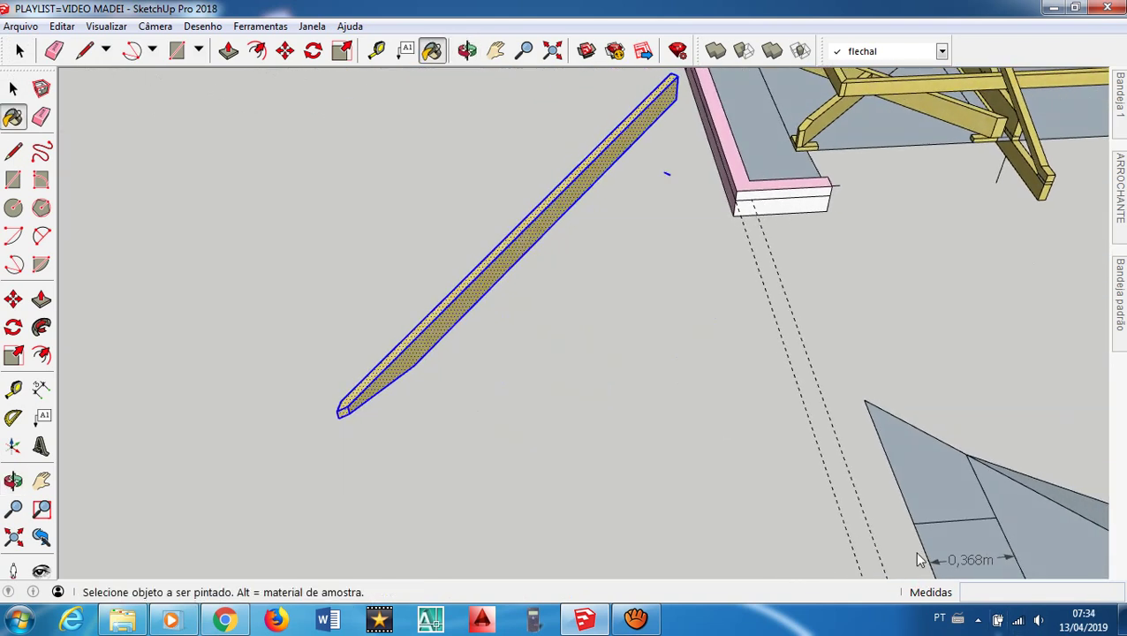
{"action": "key", "text": "space"}
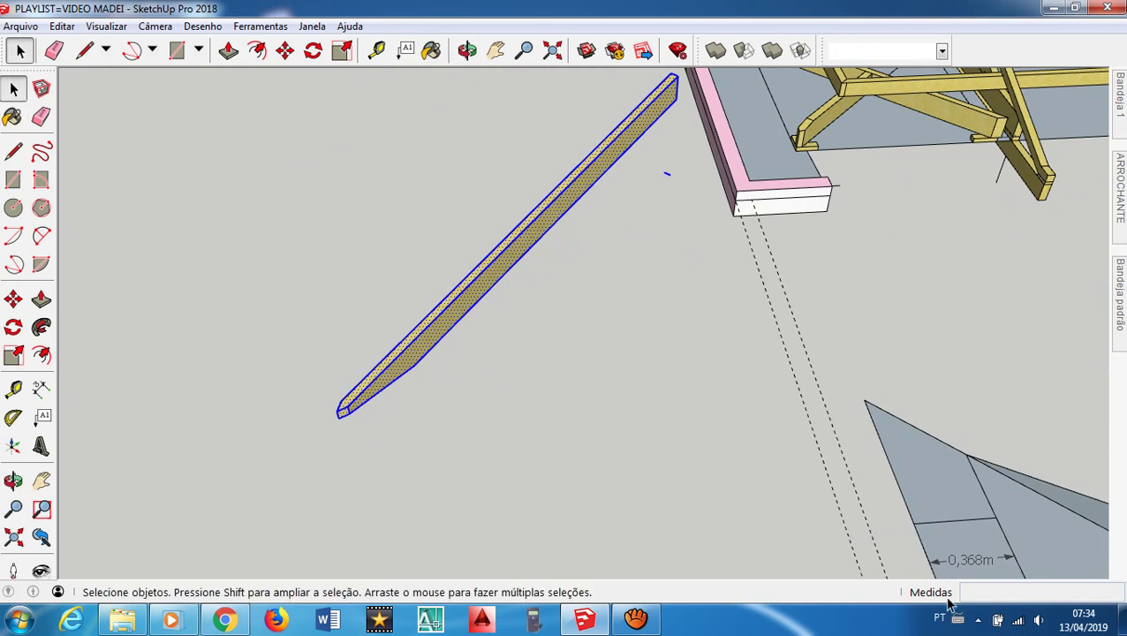
Lower the system volume to 12 and clear the timber selection
{"action": "left_click", "coordinate": [1041, 621]}
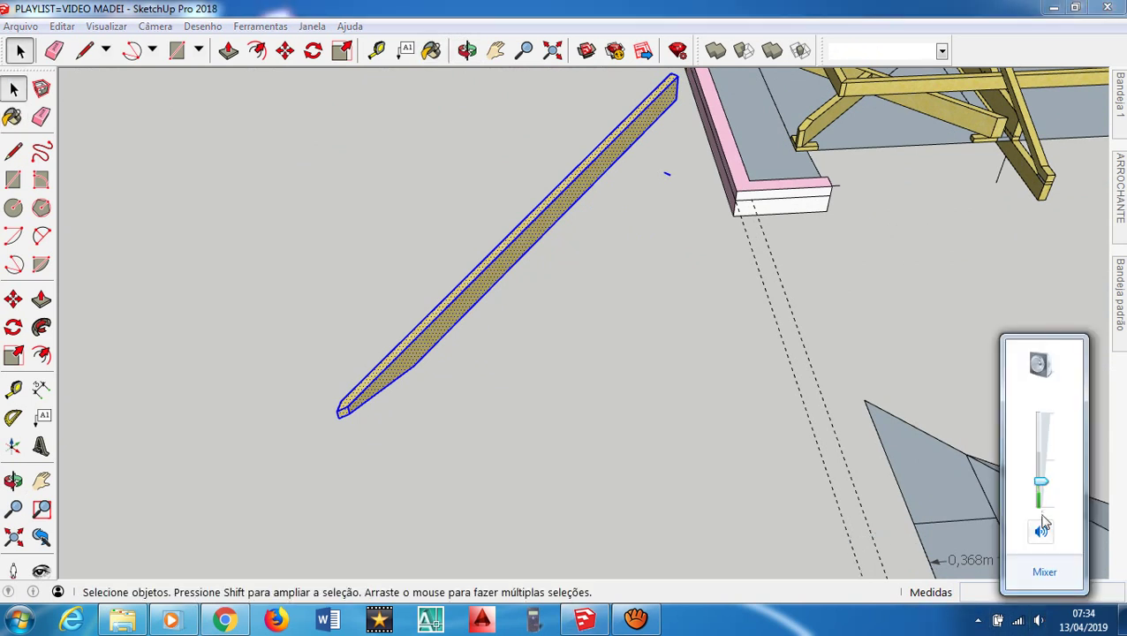
{"action": "mouse_move", "coordinate": [1044, 490]}
{"action": "left_mouse_down"}
{"action": "mouse_move", "coordinate": [1045, 479]}
{"action": "mouse_move", "coordinate": [1048, 500]}
{"action": "left_mouse_up"}
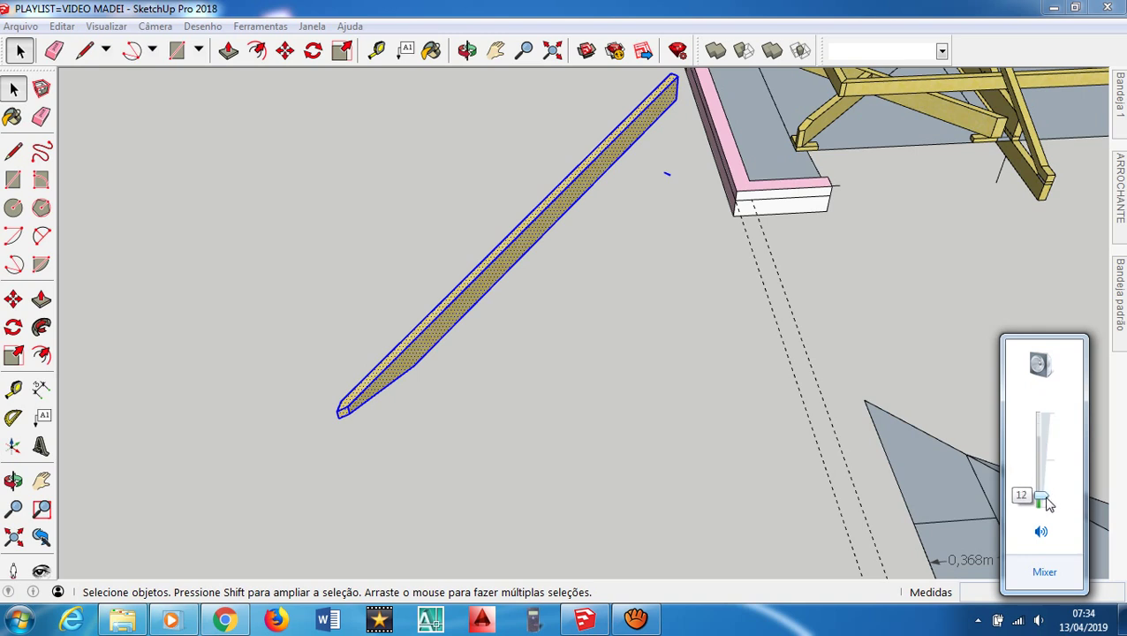
{"action": "left_click", "coordinate": [638, 471]}
{"action": "left_click", "coordinate": [635, 469]}
Dimension the length of the white wall face between the pink-topped corner and the truss end
{"action": "scroll", "coordinate": [616, 464], "scroll_direction": "down", "scroll_amount": 3}
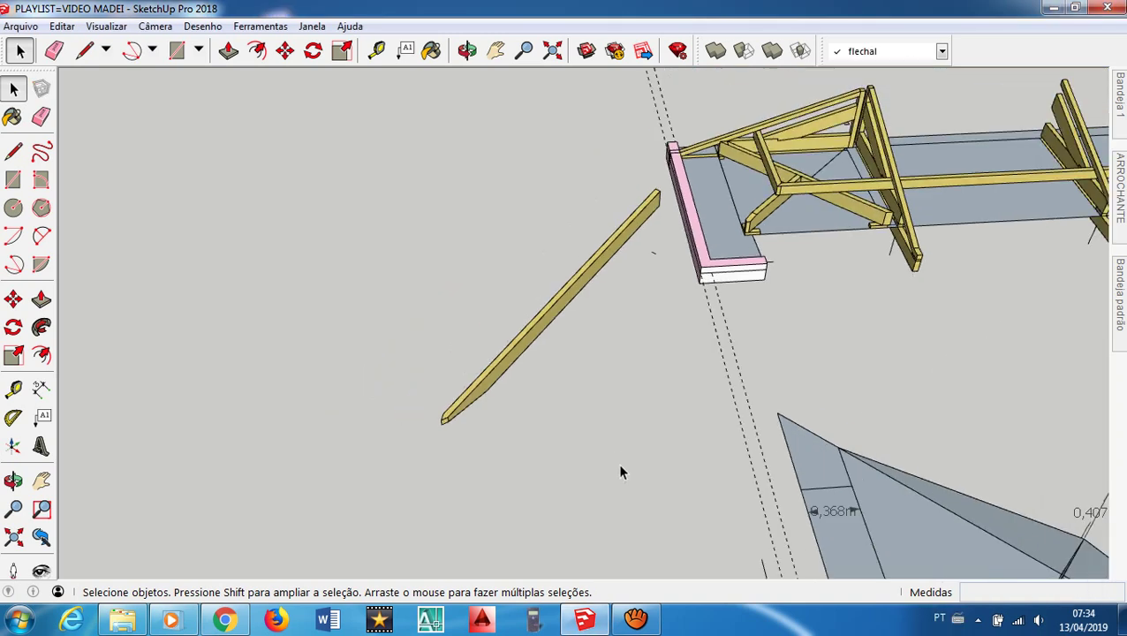
{"action": "scroll", "coordinate": [530, 279], "scroll_direction": "up", "scroll_amount": 3}
{"action": "middle_click_drag", "start_coordinate": [653, 320], "coordinate": [638, 244]}
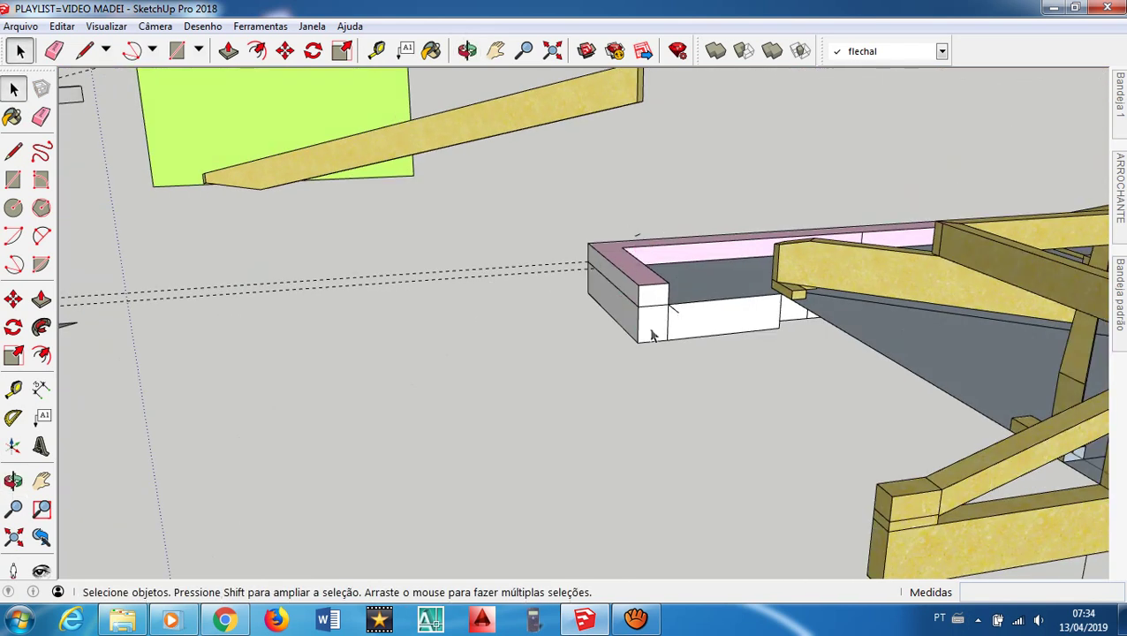
{"action": "left_click", "coordinate": [41, 388]}
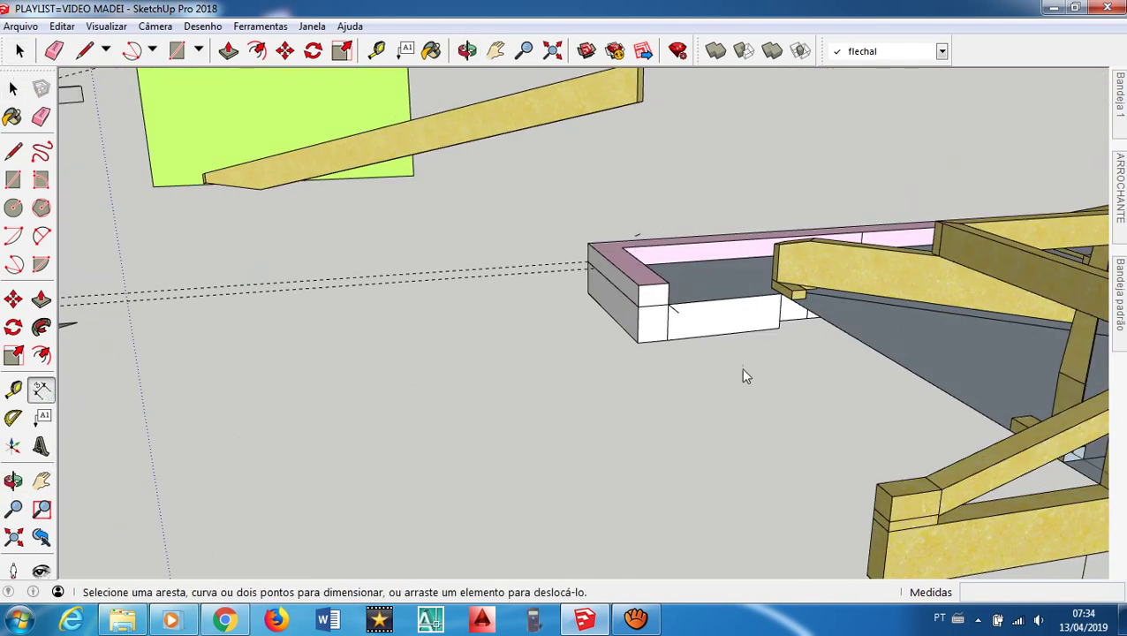
{"action": "left_click", "coordinate": [783, 295]}
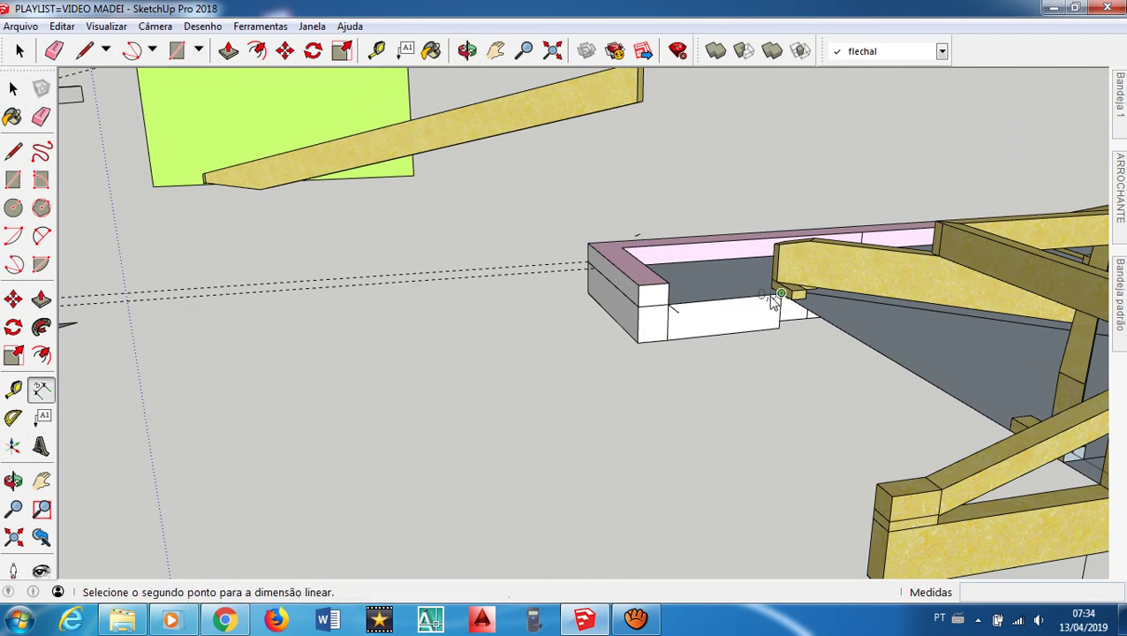
{"action": "left_click", "coordinate": [673, 307]}
{"action": "left_click", "coordinate": [701, 327]}
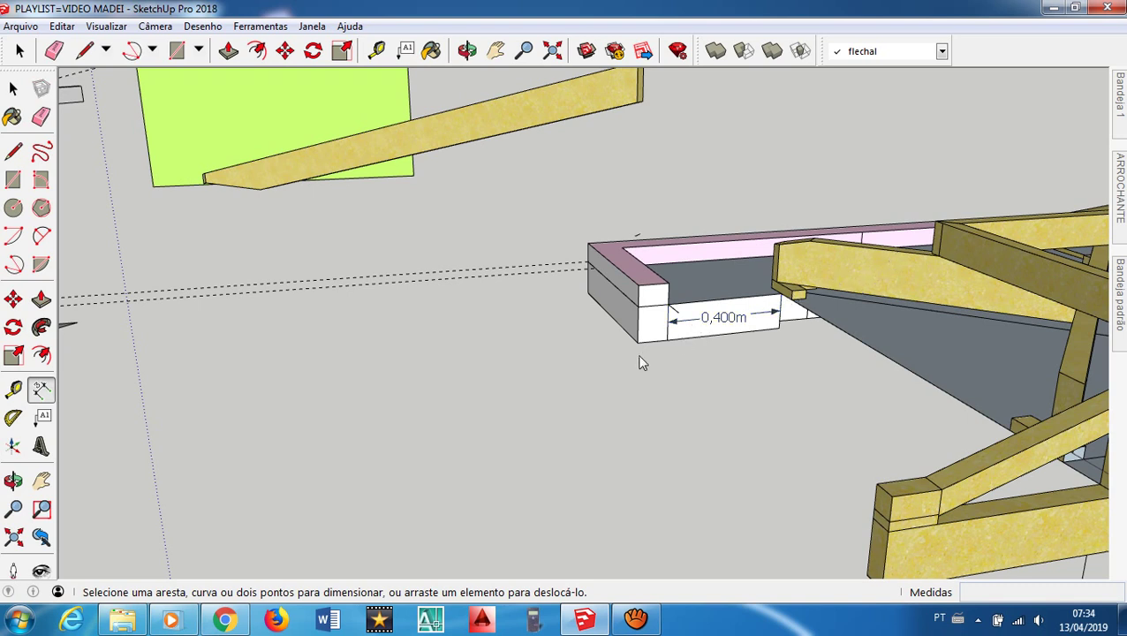
Measure the depth of the short corner timber where the long beam crosses it, using a temporary line
{"action": "middle_click_drag", "start_coordinate": [667, 346], "coordinate": [813, 356]}
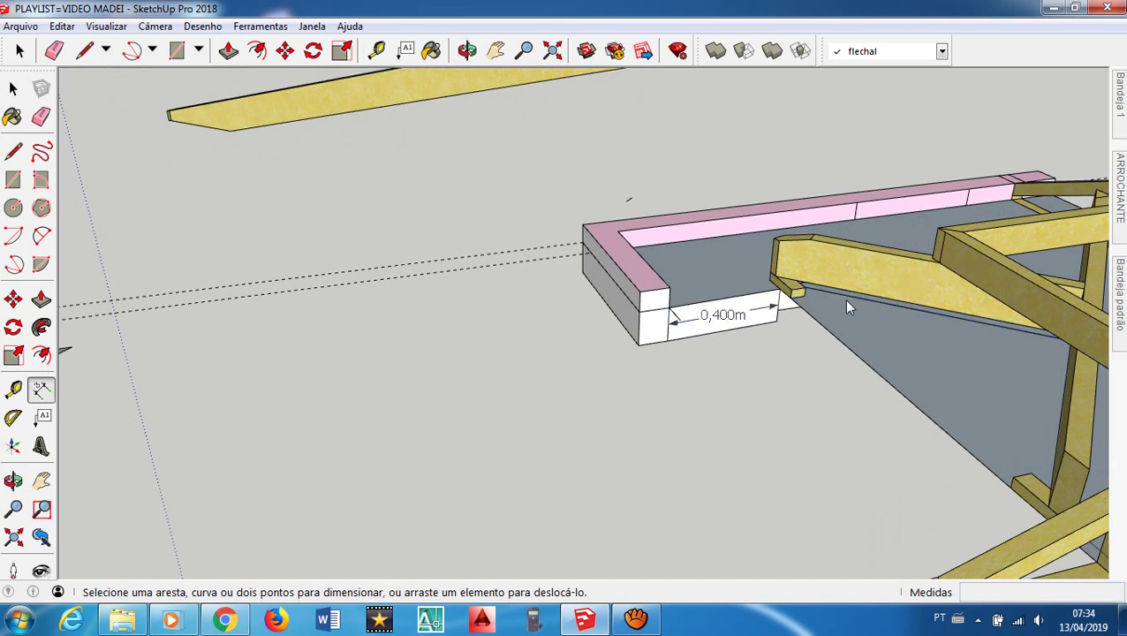
{"action": "key", "text": "l"}
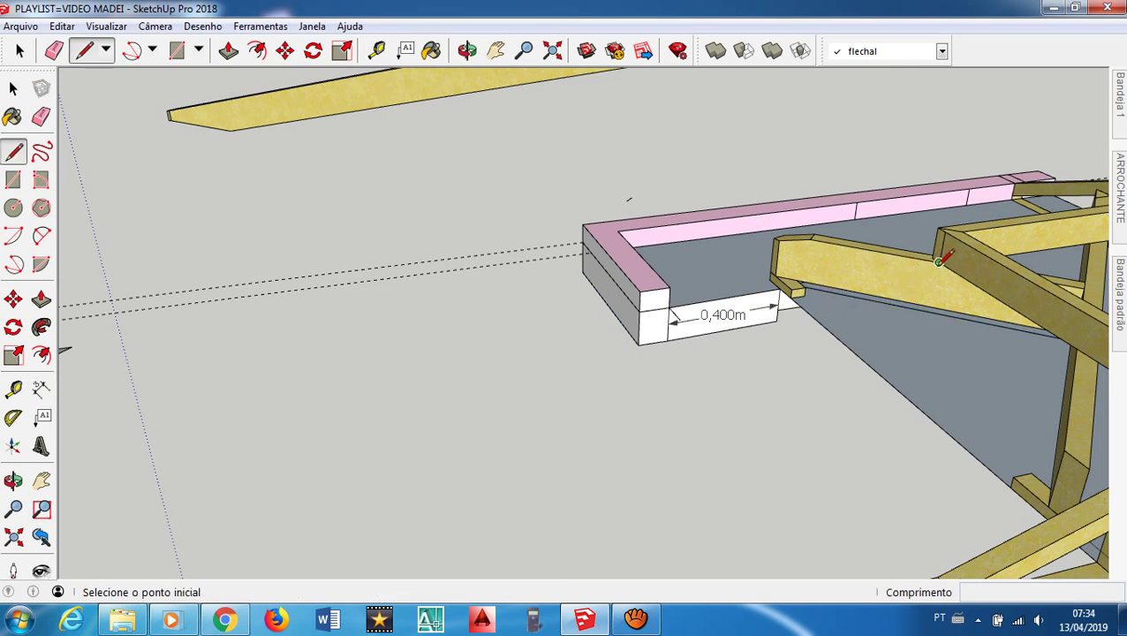
{"action": "left_click", "coordinate": [940, 262]}
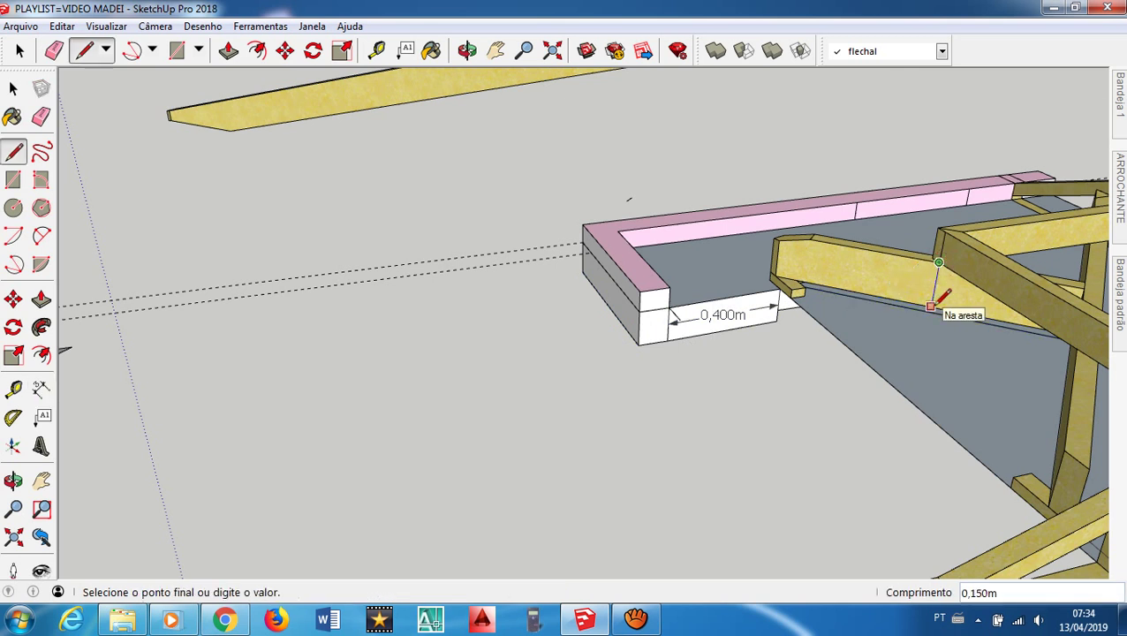
{"action": "key", "text": "space"}
Examine the triangular corner roof plan, the truss elevation's eave dimensions and the assembled trusses at the roof corner
{"action": "scroll", "coordinate": [954, 236], "scroll_direction": "down", "scroll_amount": 4}
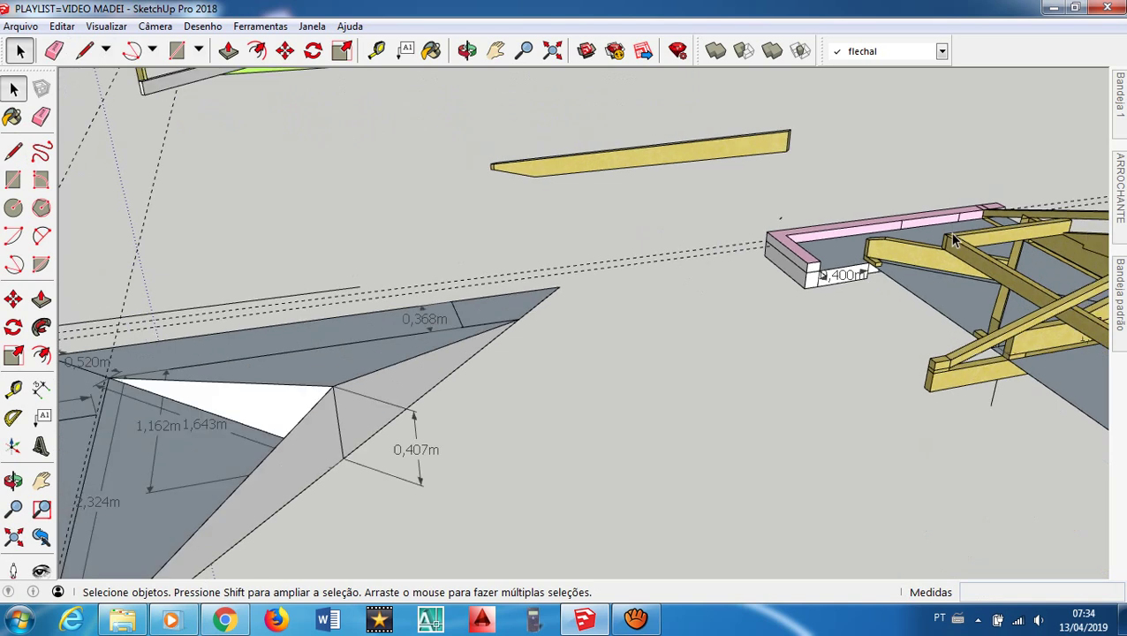
{"action": "scroll", "coordinate": [953, 237], "scroll_direction": "down", "scroll_amount": 2}
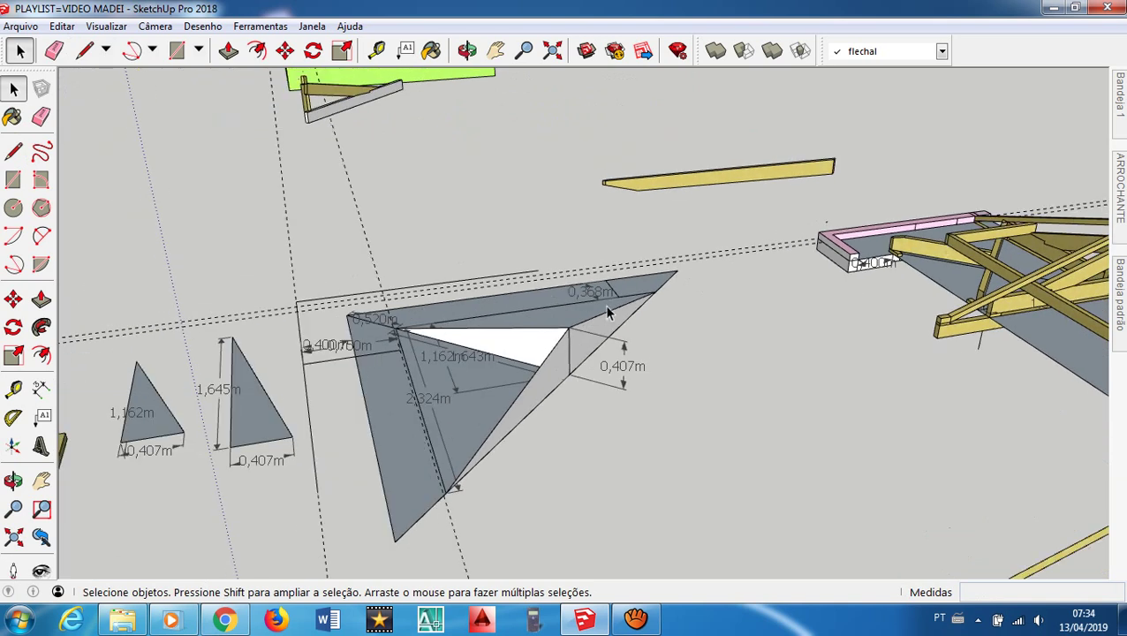
{"action": "scroll", "coordinate": [607, 312], "scroll_direction": "up", "scroll_amount": 2}
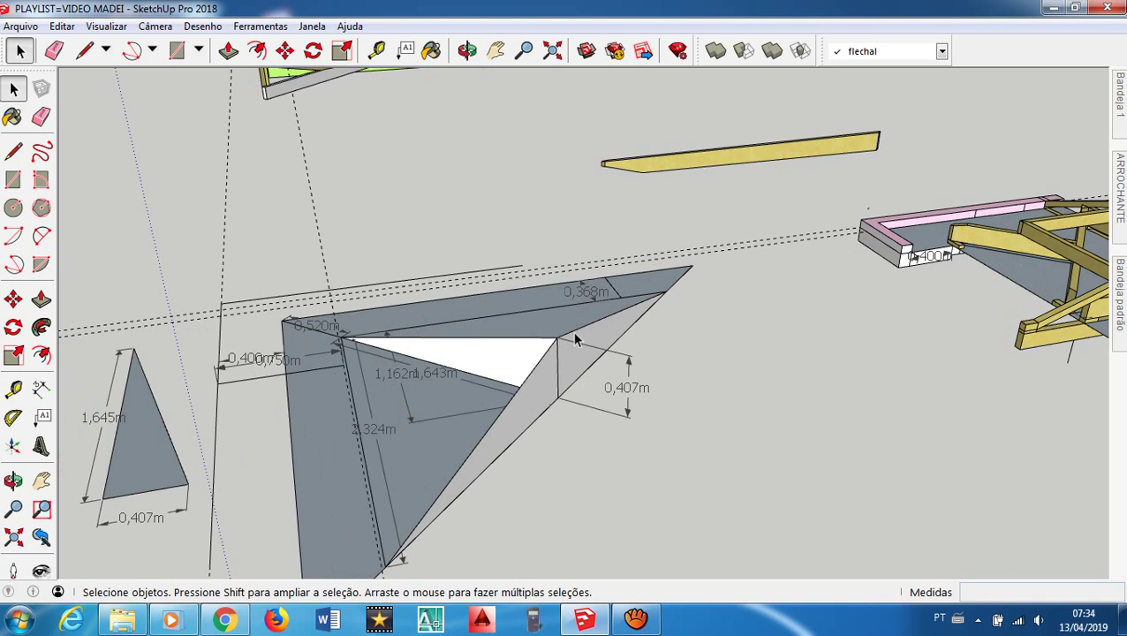
{"action": "scroll", "coordinate": [574, 341], "scroll_direction": "down", "scroll_amount": 5}
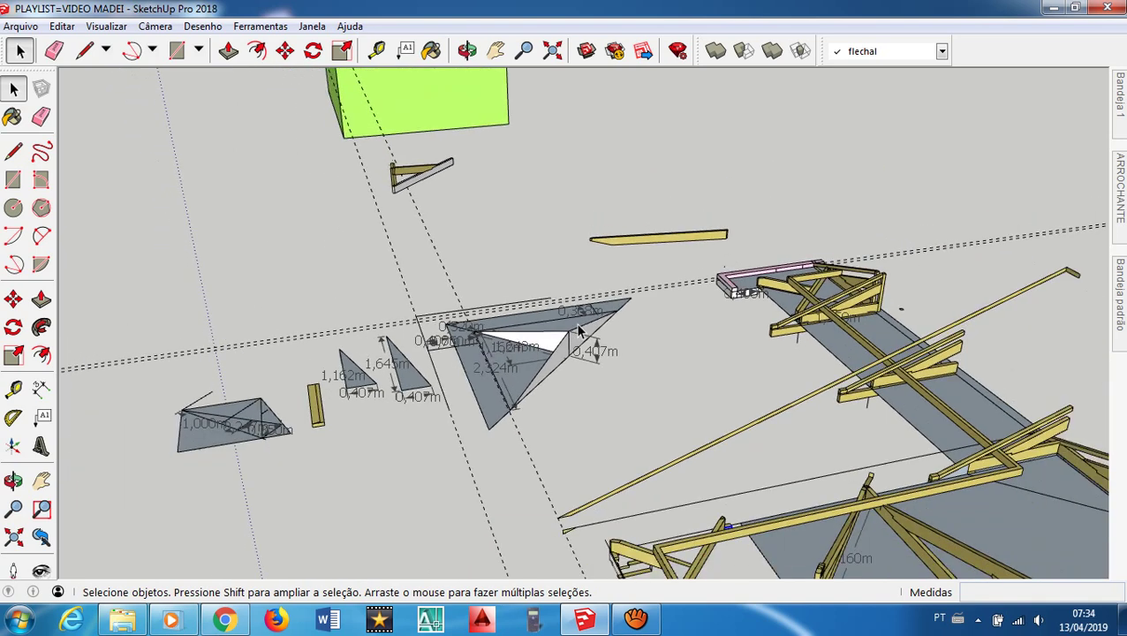
{"action": "scroll", "coordinate": [521, 347], "scroll_direction": "down", "scroll_amount": 3}
{"action": "middle_click_drag", "start_coordinate": [521, 348], "coordinate": [612, 393]}
{"action": "scroll", "coordinate": [695, 528], "scroll_direction": "up", "scroll_amount": 3}
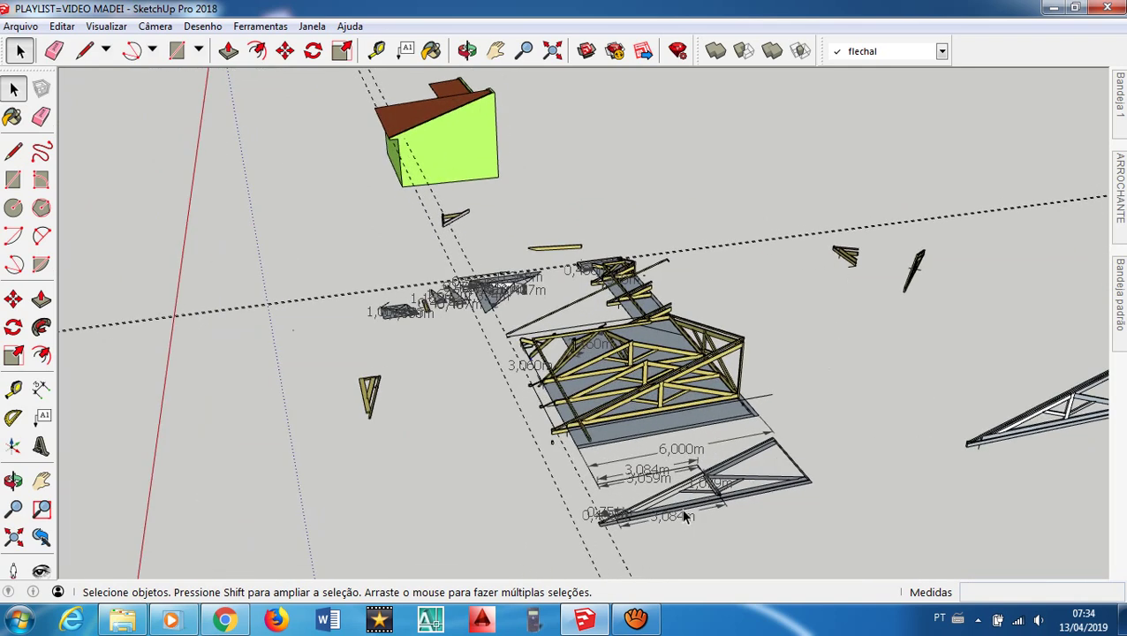
{"action": "scroll", "coordinate": [599, 533], "scroll_direction": "up", "scroll_amount": 5}
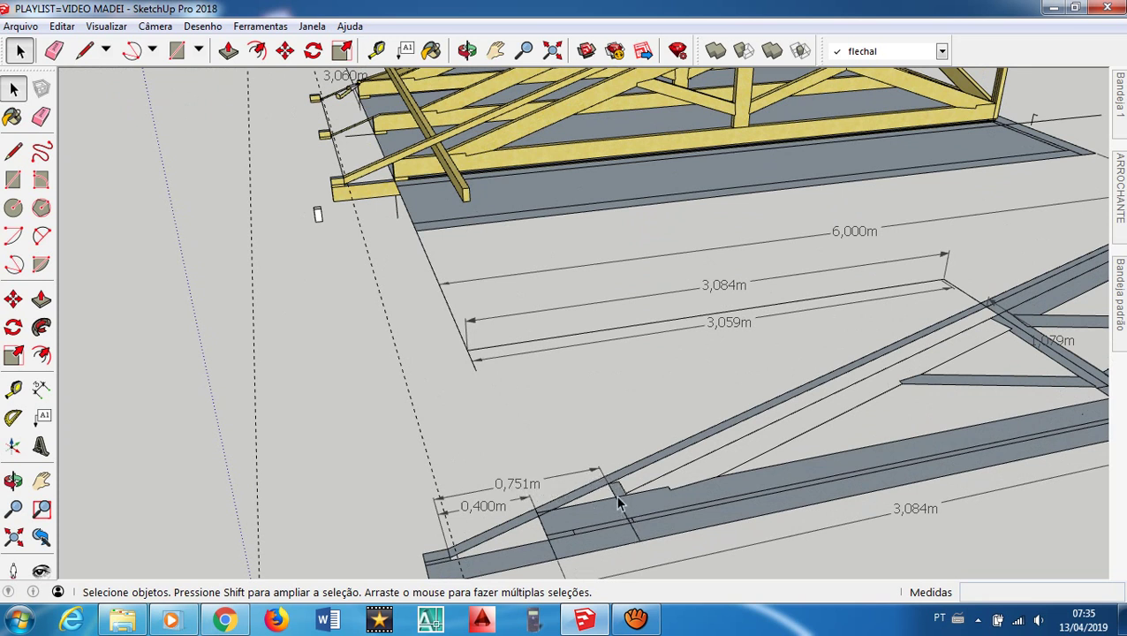
{"action": "scroll", "coordinate": [674, 474], "scroll_direction": "down", "scroll_amount": 2}
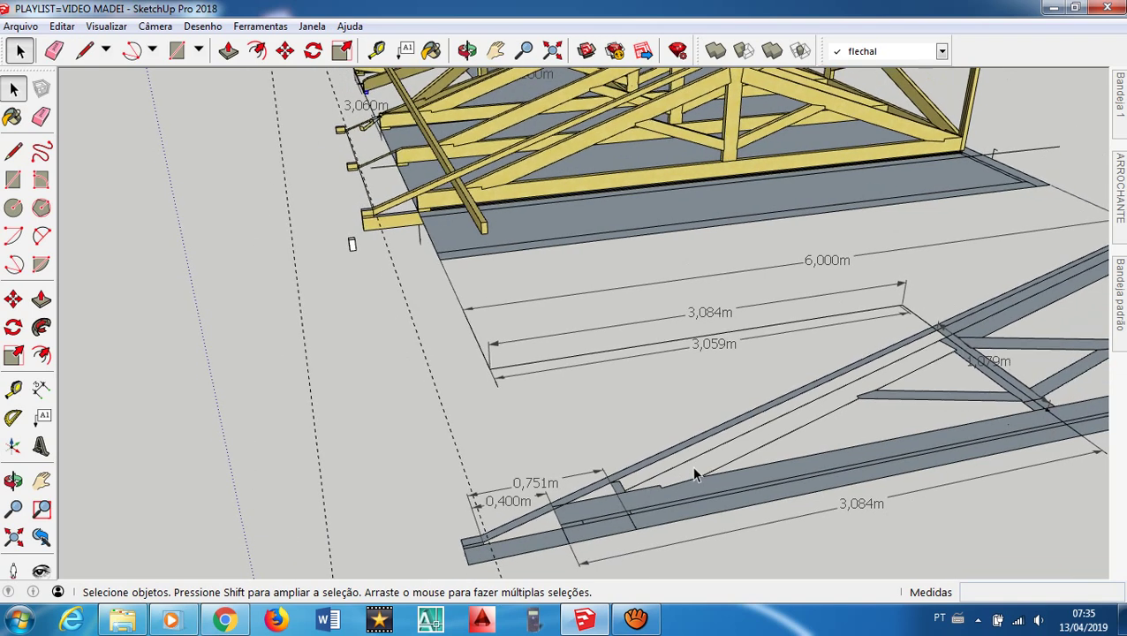
{"action": "scroll", "coordinate": [695, 458], "scroll_direction": "down", "scroll_amount": 2}
{"action": "scroll", "coordinate": [646, 218], "scroll_direction": "down", "scroll_amount": 4}
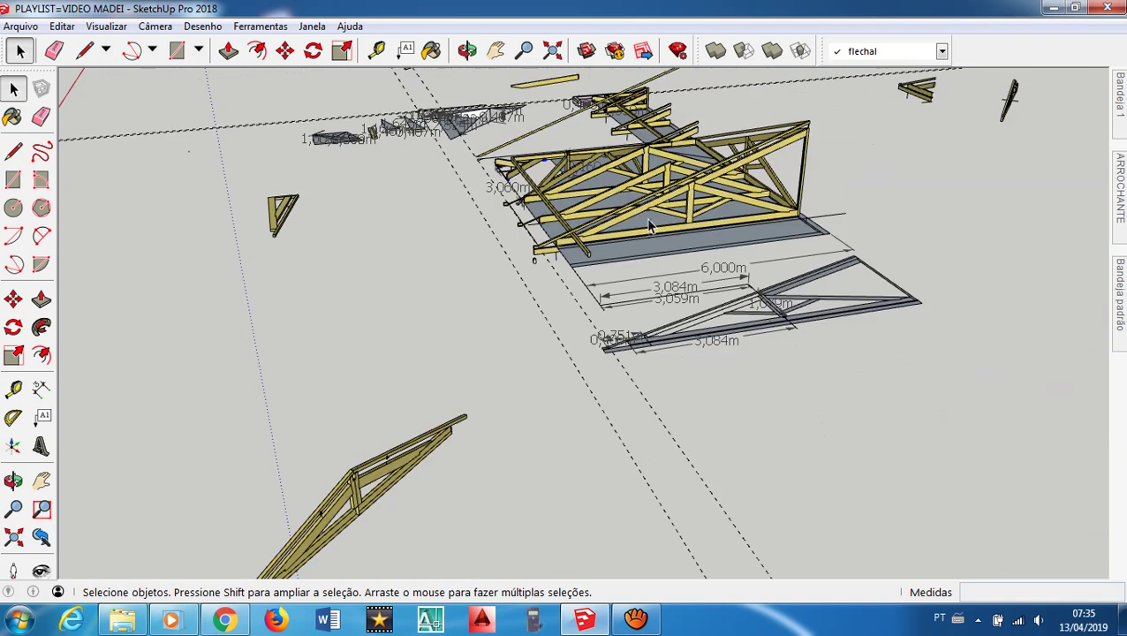
{"action": "scroll", "coordinate": [599, 102], "scroll_direction": "up", "scroll_amount": 8}
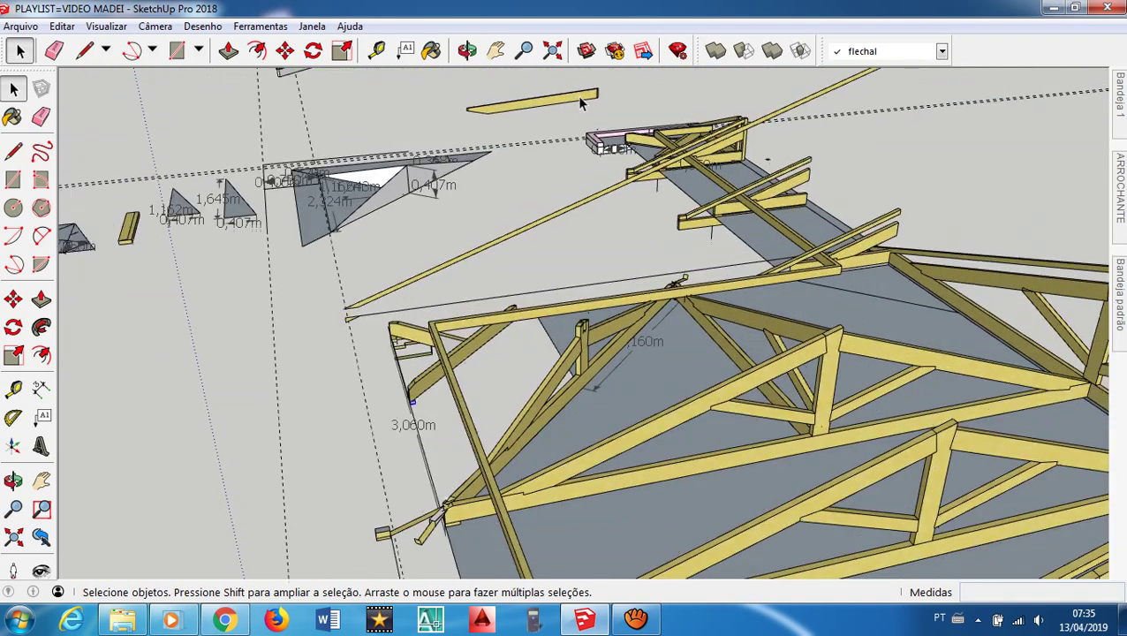
{"action": "scroll", "coordinate": [619, 155], "scroll_direction": "up", "scroll_amount": 1}
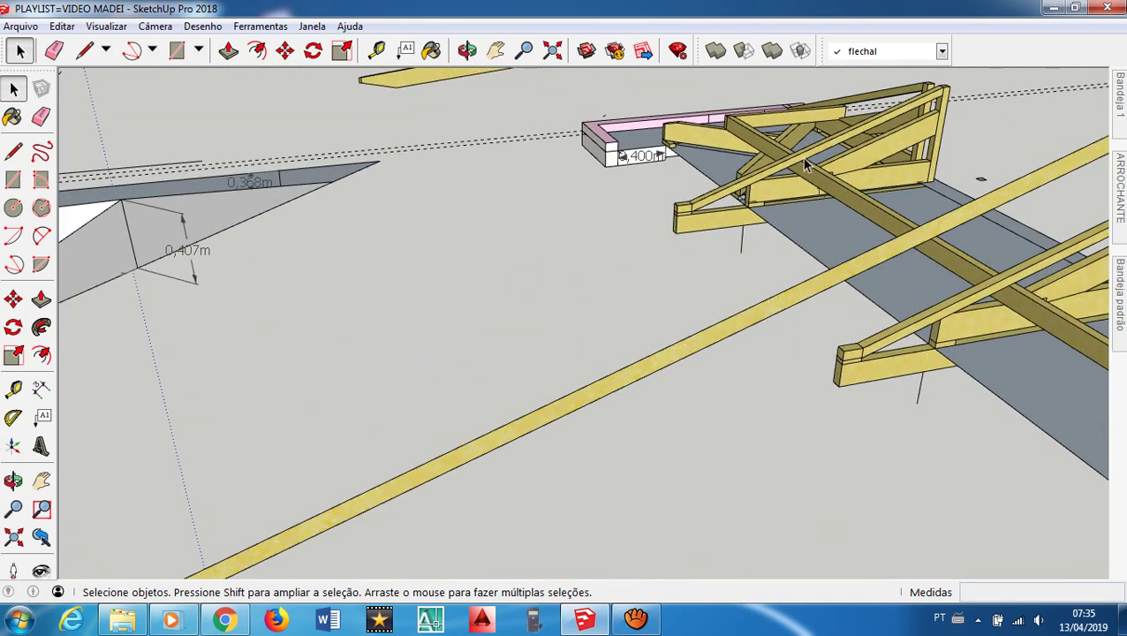
{"action": "middle_click_drag", "start_coordinate": [732, 308], "coordinate": [762, 322]}
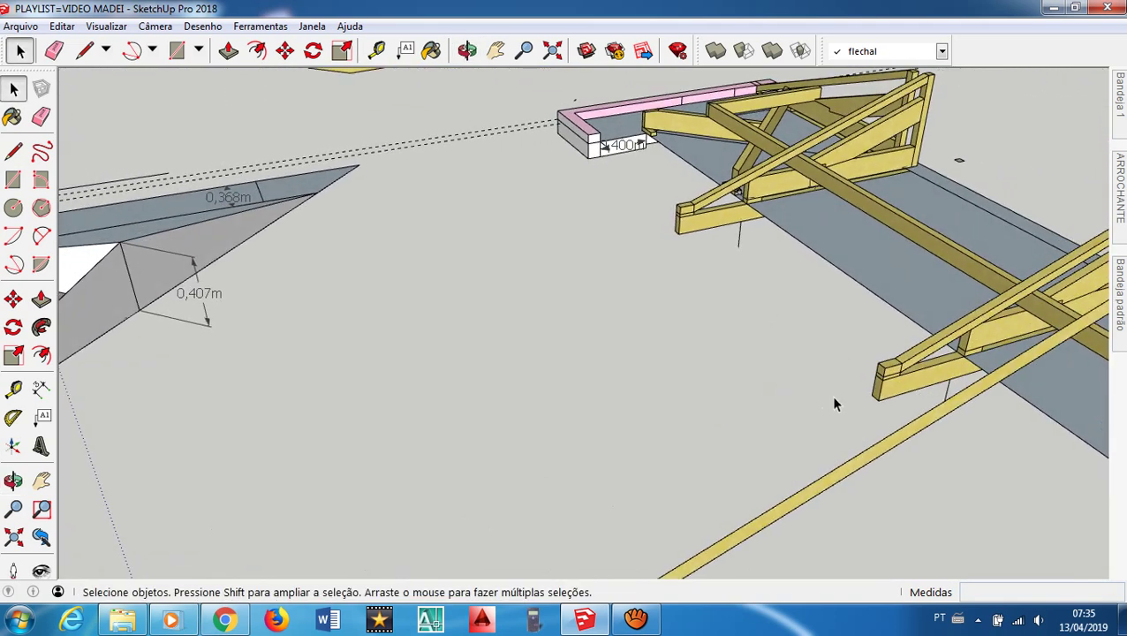
{"action": "middle_click_drag", "start_coordinate": [835, 403], "coordinate": [916, 391]}
{"action": "scroll", "coordinate": [919, 389], "scroll_direction": "down", "scroll_amount": 2}
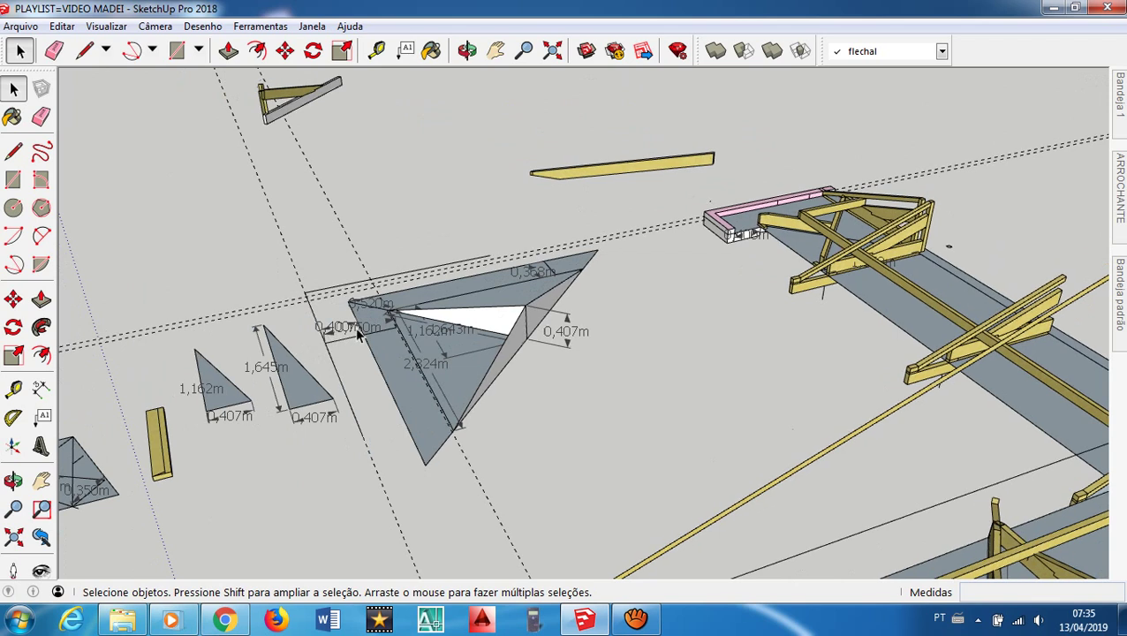
Draw a diagonal line in the roof plan from the outer eave corner to the guide's intersection with the existing diagonal
{"action": "scroll", "coordinate": [361, 310], "scroll_direction": "up", "scroll_amount": 5}
{"action": "scroll", "coordinate": [363, 317], "scroll_direction": "up", "scroll_amount": 2}
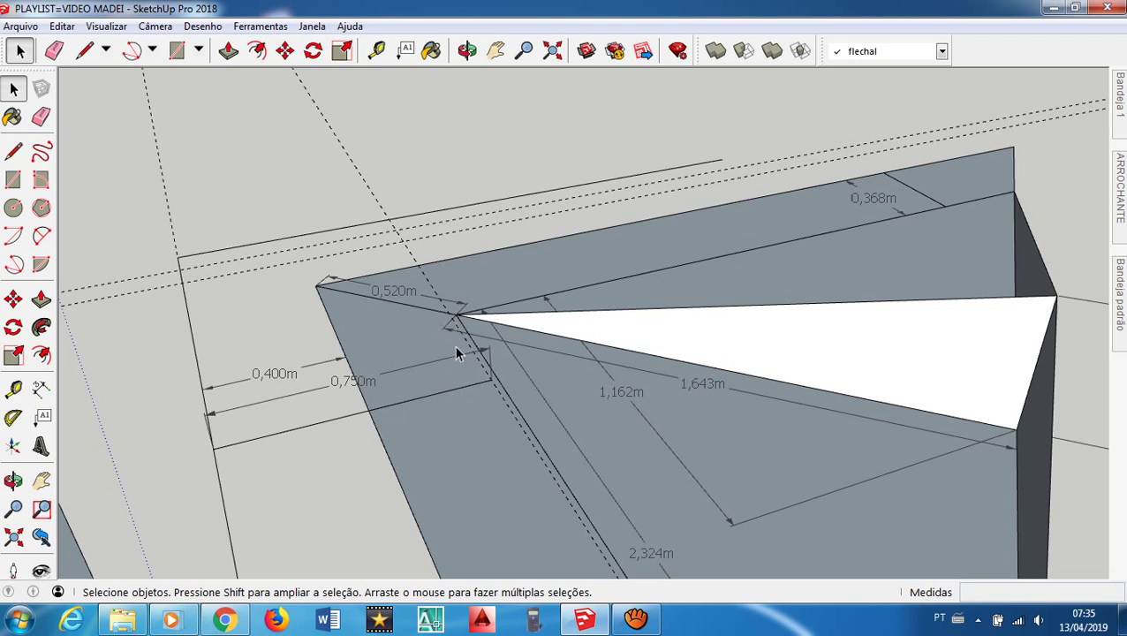
{"action": "key", "text": "l"}
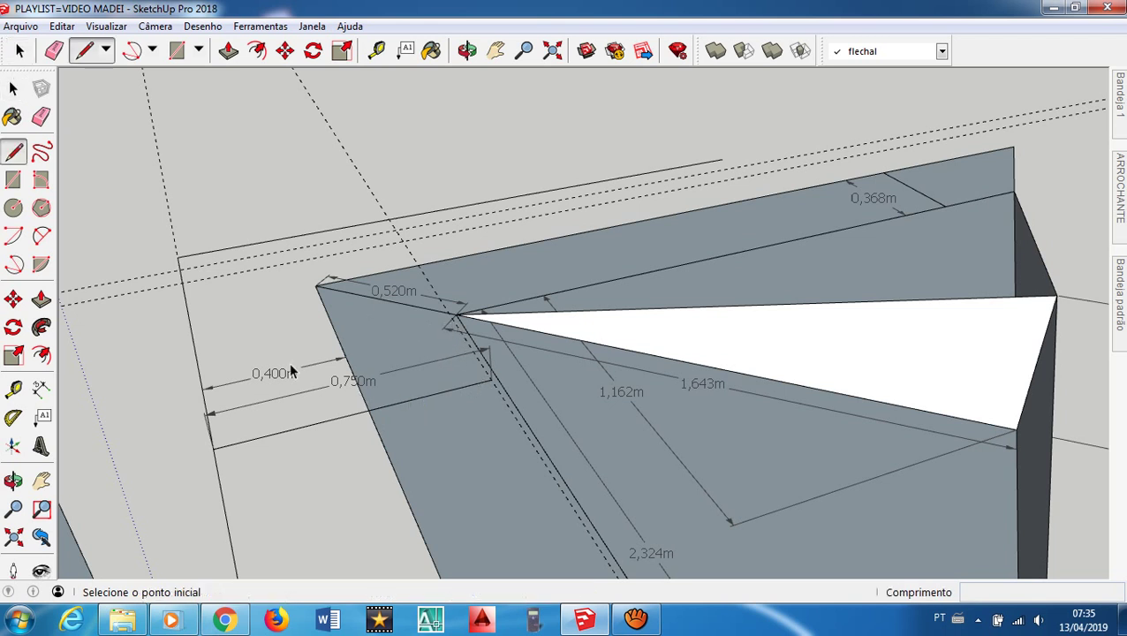
{"action": "left_click", "coordinate": [178, 257]}
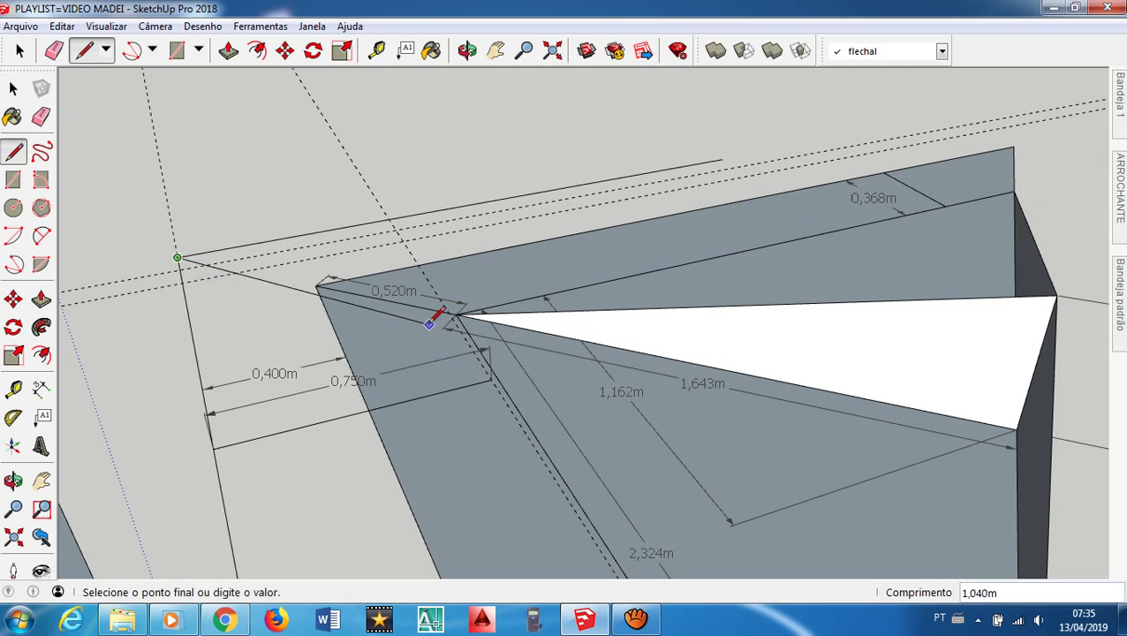
{"action": "scroll", "coordinate": [433, 318], "scroll_direction": "up", "scroll_amount": 1}
{"action": "scroll", "coordinate": [435, 317], "scroll_direction": "up", "scroll_amount": 4}
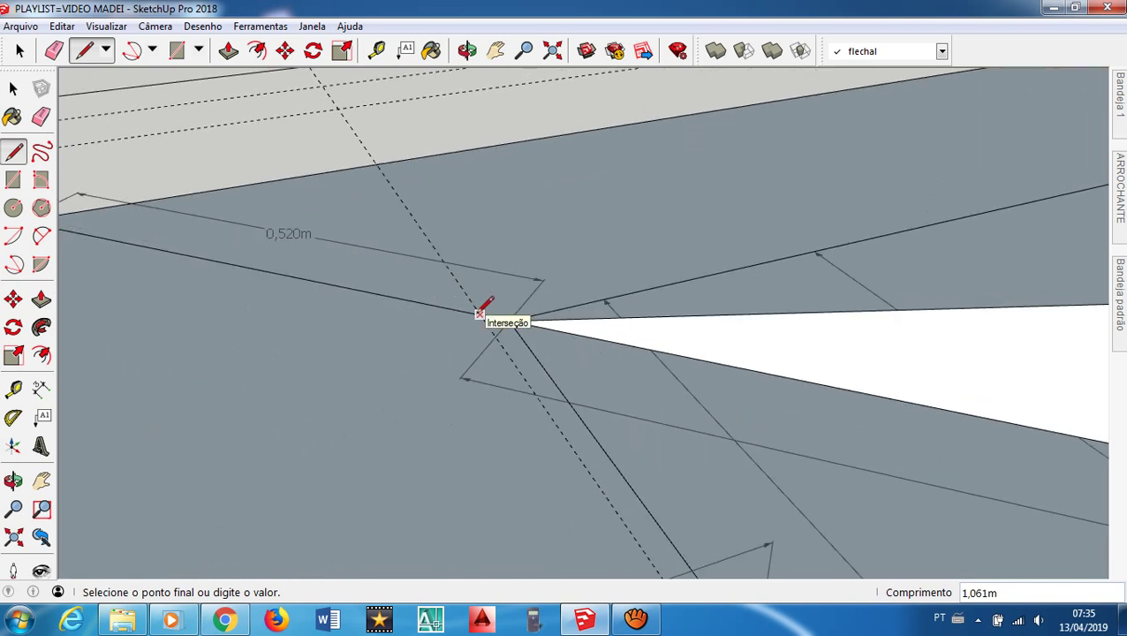
{"action": "left_click", "coordinate": [479, 313]}
{"action": "key", "text": "space"}
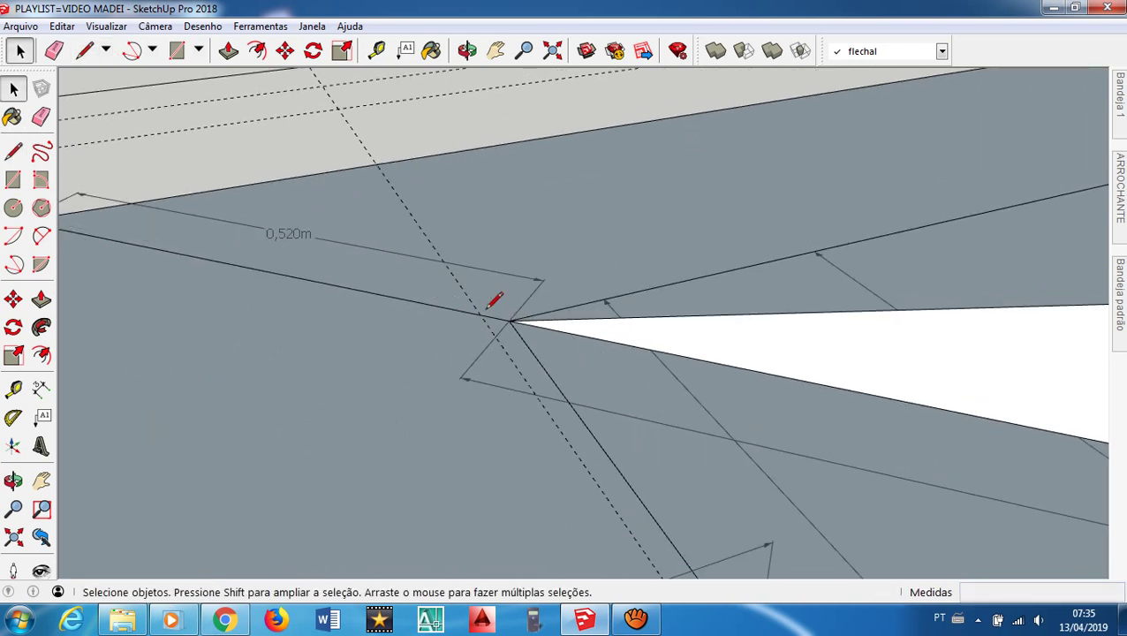
Dimension the diagonal from the outer eave corner to the guide intersection, placing the dimension just below the line
{"action": "scroll", "coordinate": [414, 306], "scroll_direction": "down", "scroll_amount": 3}
{"action": "scroll", "coordinate": [413, 302], "scroll_direction": "down", "scroll_amount": 1}
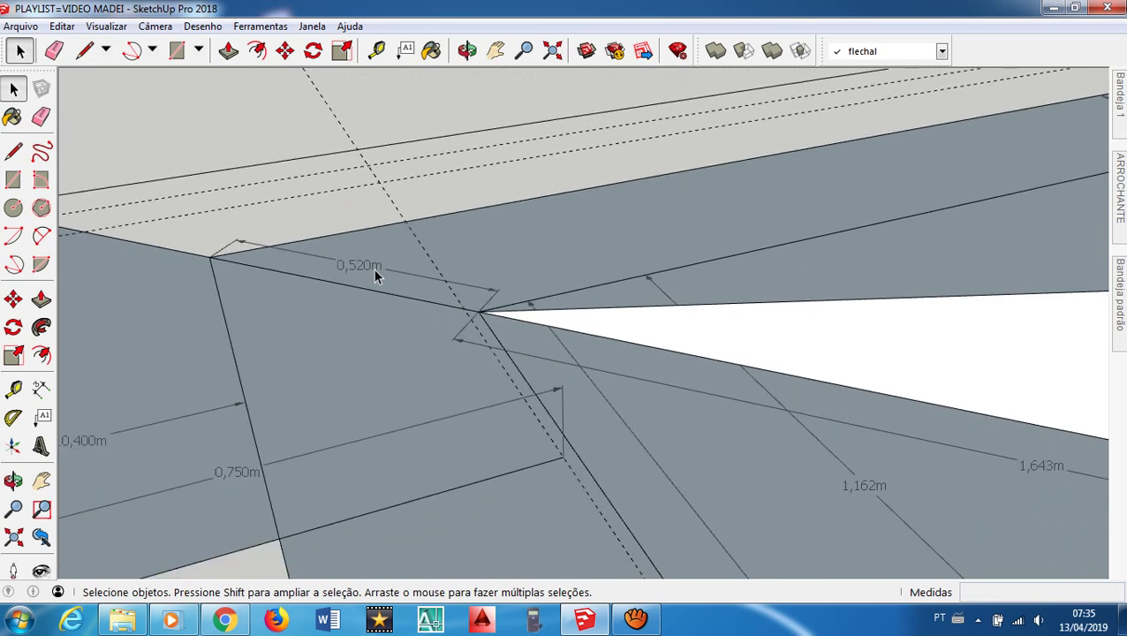
{"action": "scroll", "coordinate": [397, 269], "scroll_direction": "down", "scroll_amount": 1}
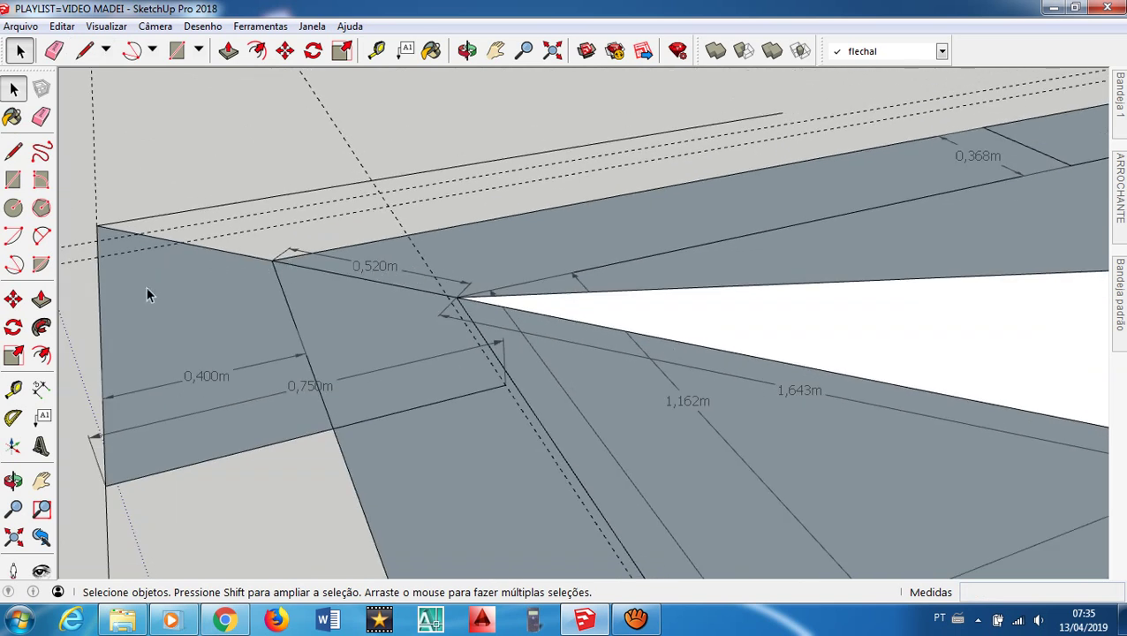
{"action": "left_click", "coordinate": [41, 389]}
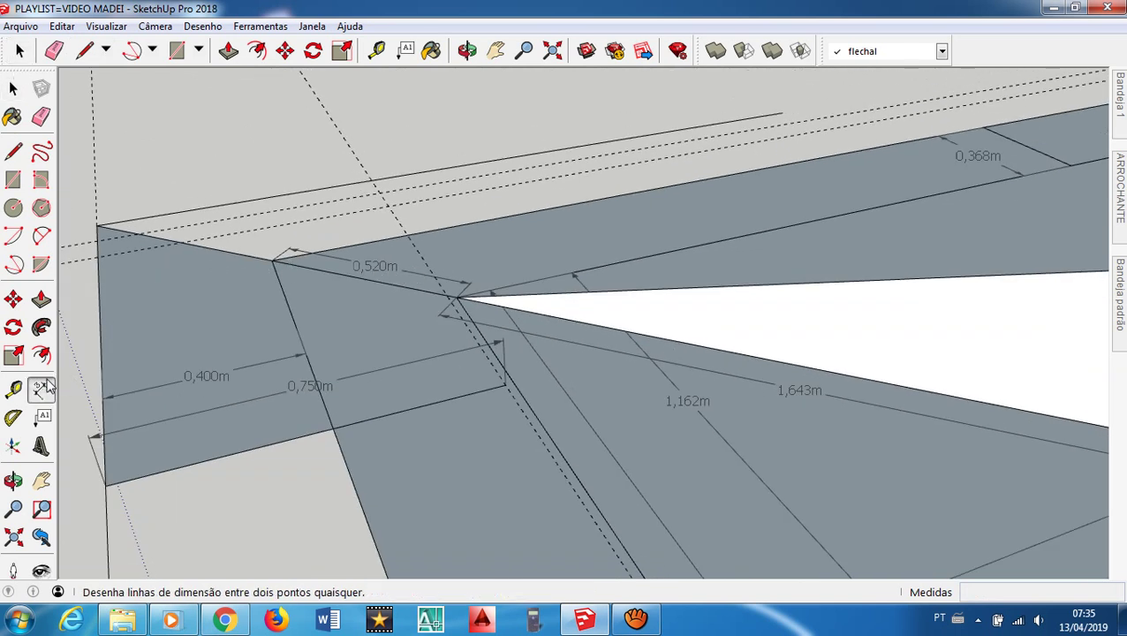
{"action": "left_click", "coordinate": [96, 225]}
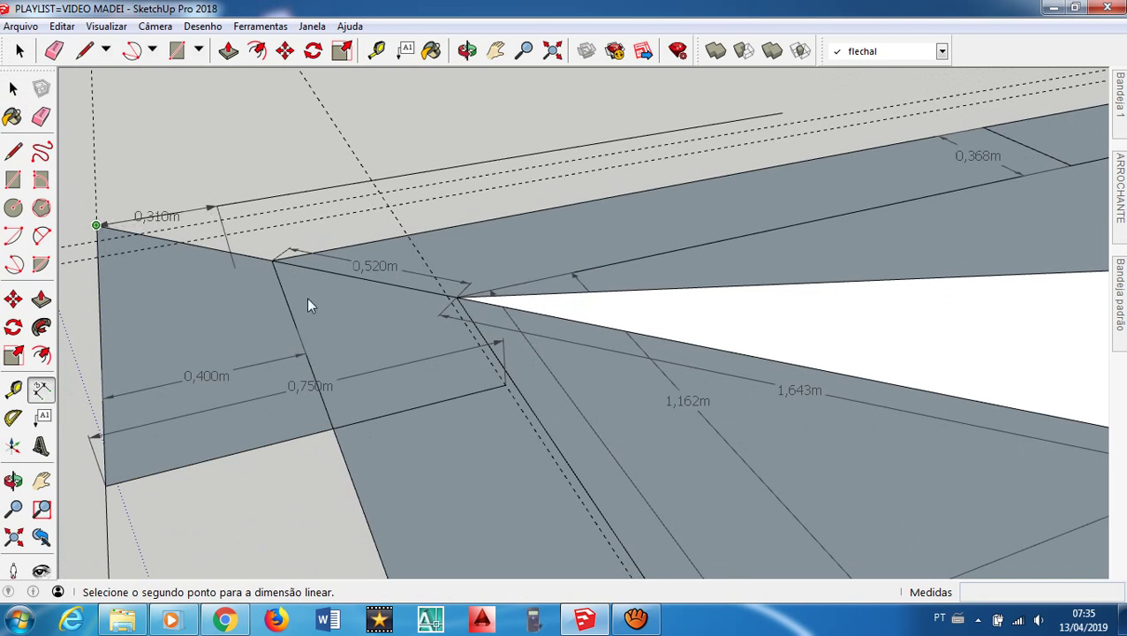
{"action": "left_click", "coordinate": [451, 296]}
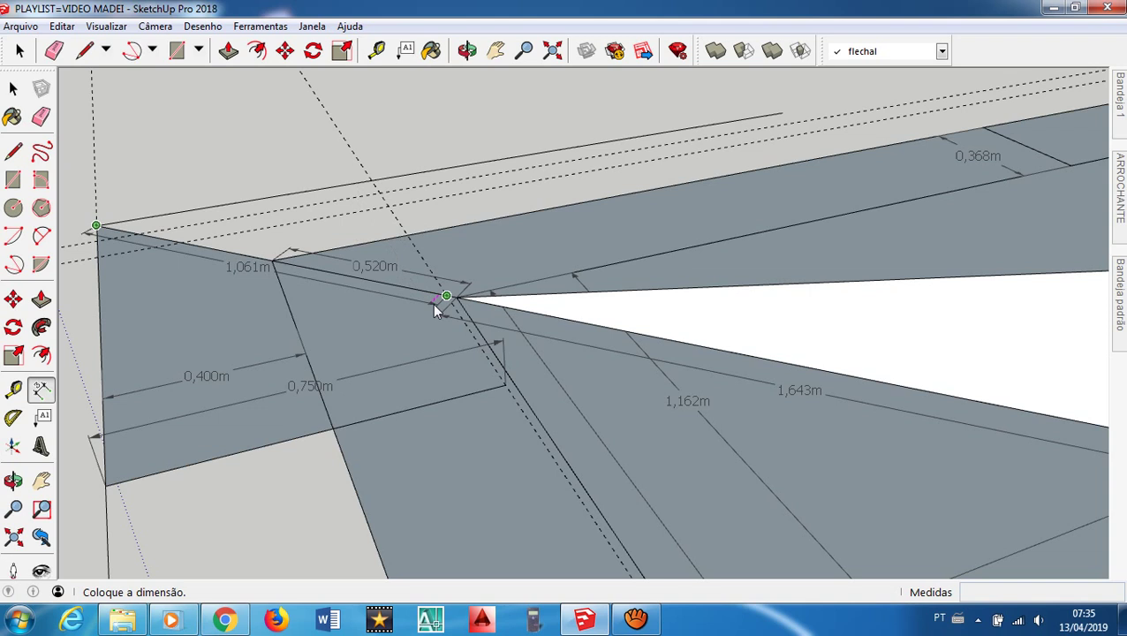
{"action": "left_click", "coordinate": [433, 304]}
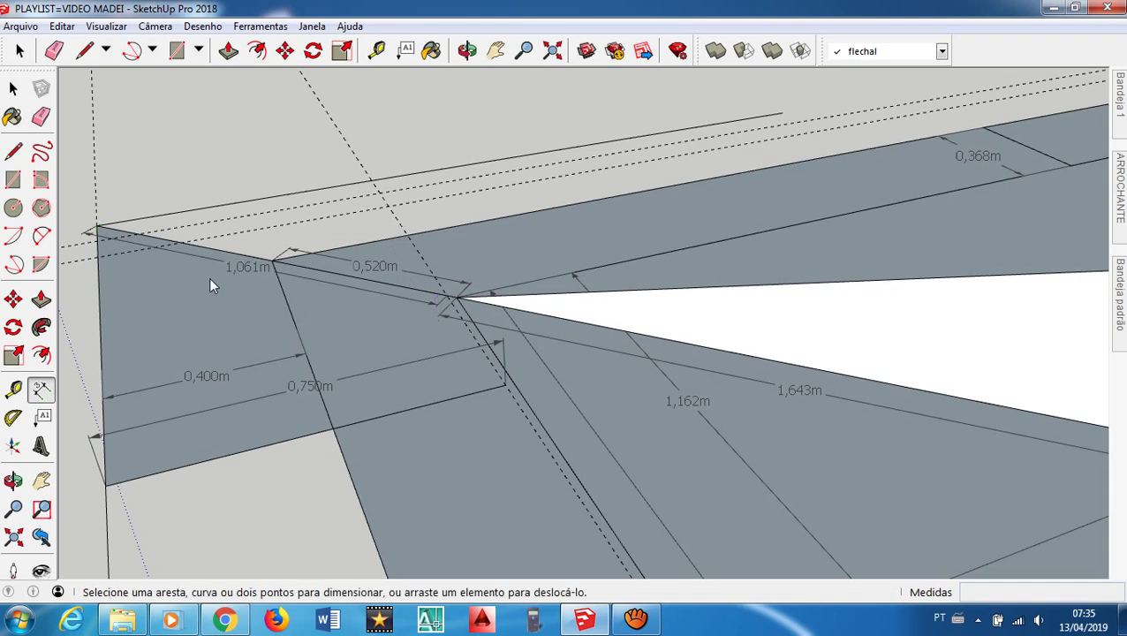
{"action": "scroll", "coordinate": [203, 274], "scroll_direction": "up", "scroll_amount": 3}
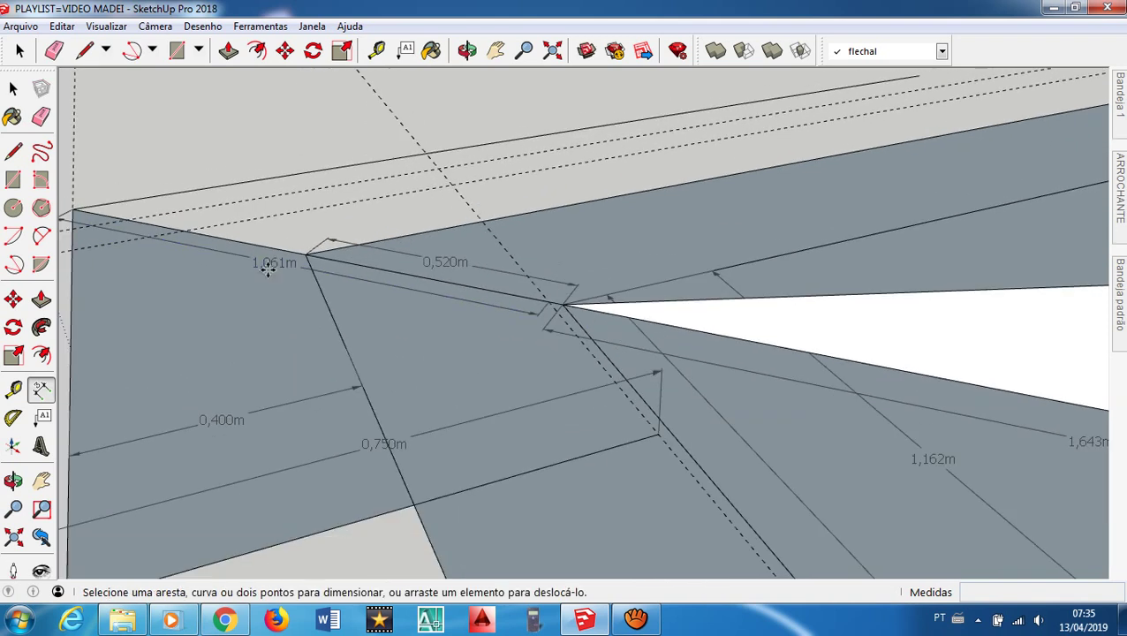
{"action": "scroll", "coordinate": [268, 269], "scroll_direction": "down", "scroll_amount": 5}
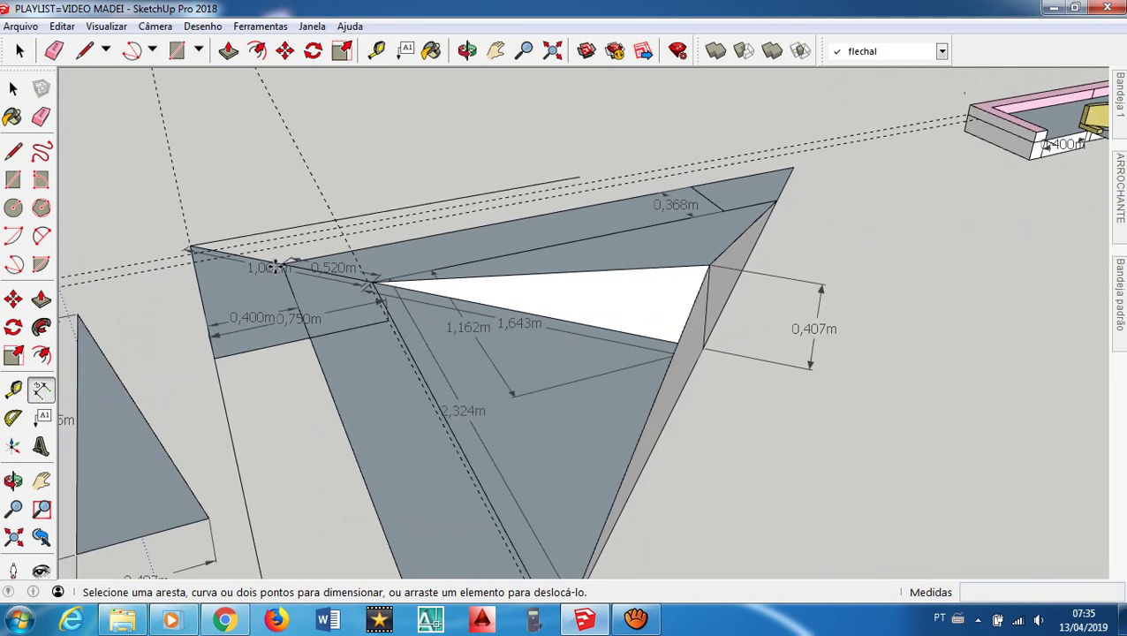
{"action": "scroll", "coordinate": [276, 267], "scroll_direction": "down", "scroll_amount": 4}
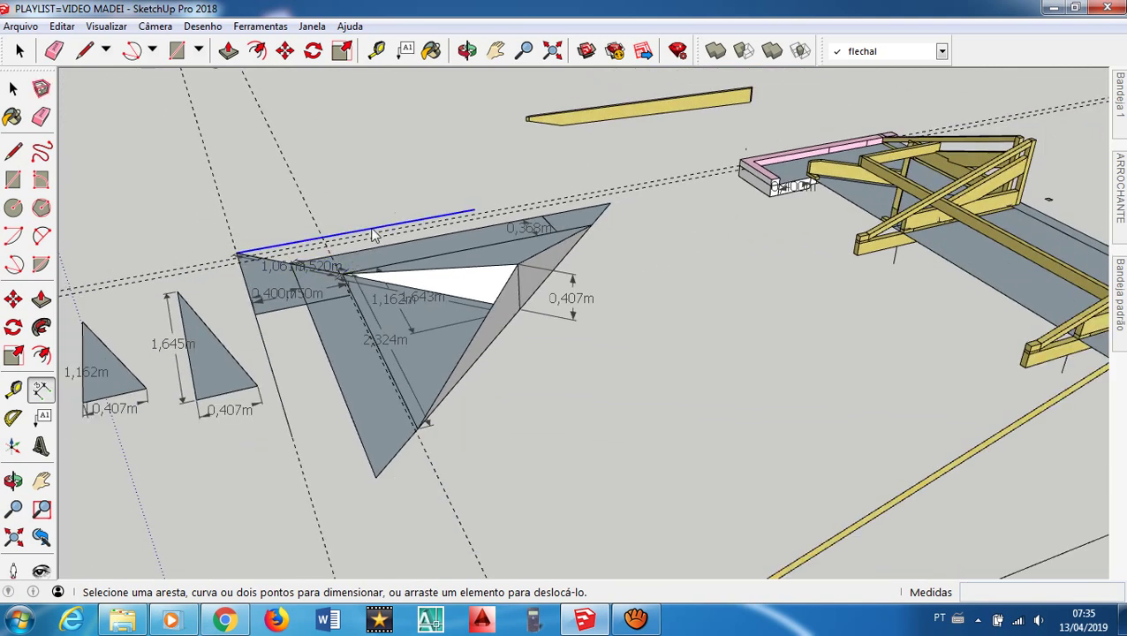
Inspect the sloping timber's pointed lower end and try to measure from the bottom corner of its tip
{"action": "middle_click_drag", "start_coordinate": [511, 230], "coordinate": [574, 212]}
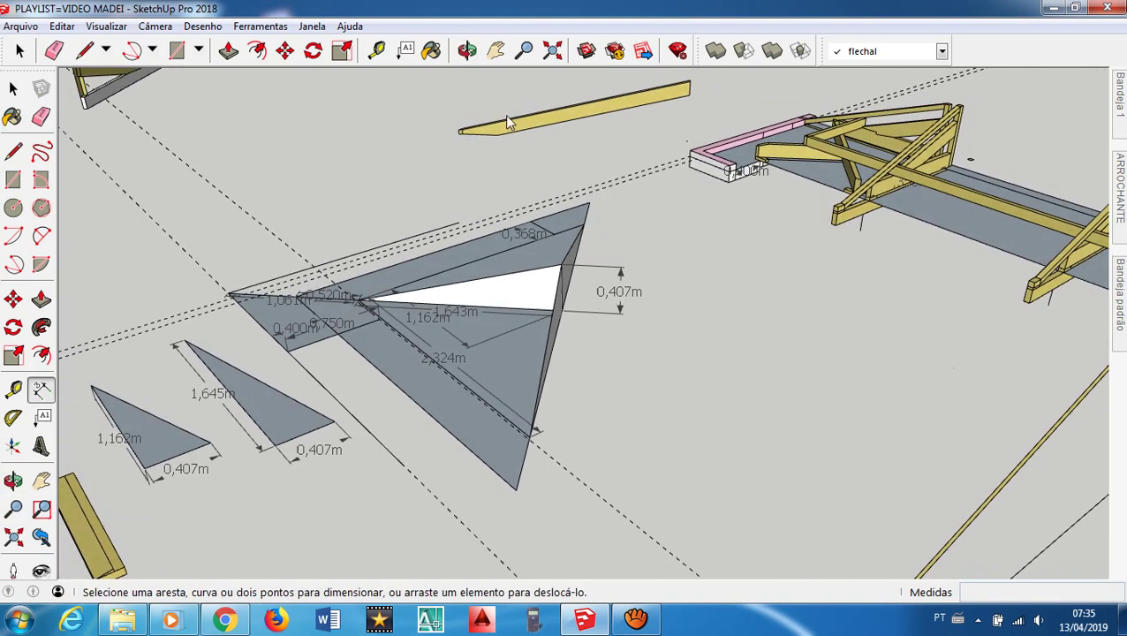
{"action": "scroll", "coordinate": [513, 126], "scroll_direction": "up", "scroll_amount": 5}
{"action": "scroll", "coordinate": [495, 130], "scroll_direction": "up", "scroll_amount": 3}
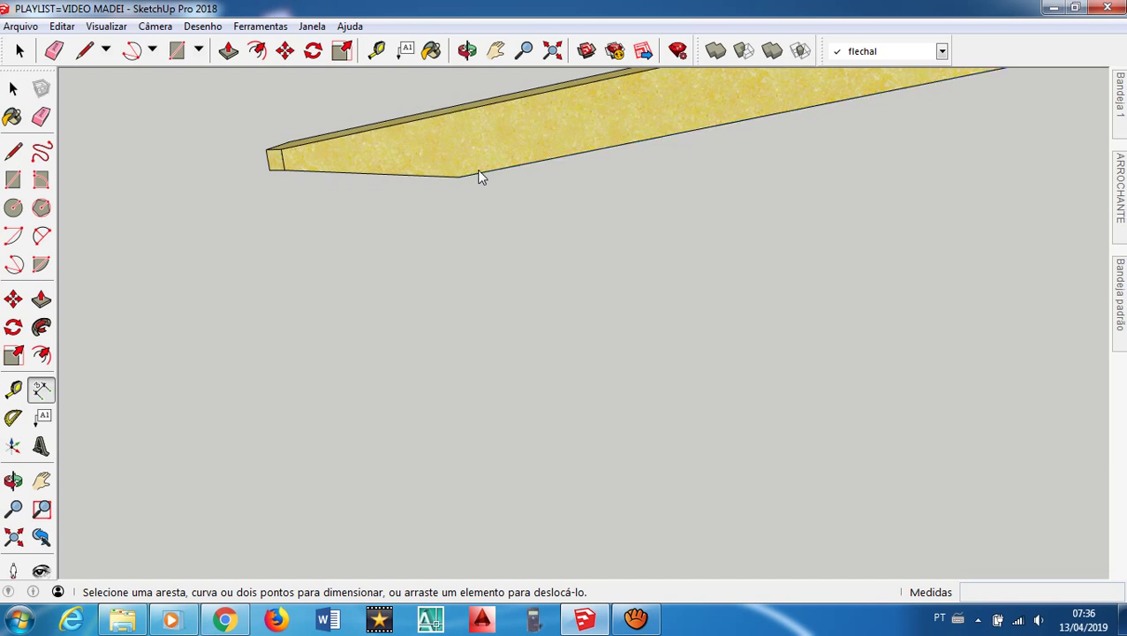
{"action": "middle_click_drag", "start_coordinate": [478, 176], "coordinate": [518, 339]}
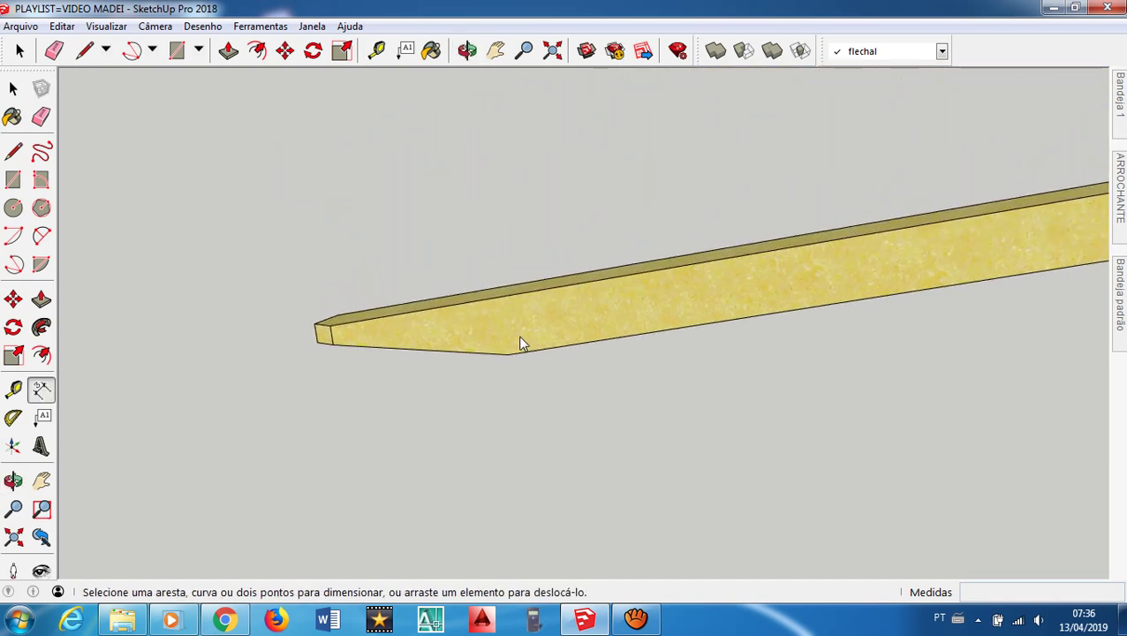
{"action": "scroll", "coordinate": [520, 333], "scroll_direction": "up", "scroll_amount": 3}
{"action": "scroll", "coordinate": [520, 331], "scroll_direction": "down", "scroll_amount": 1}
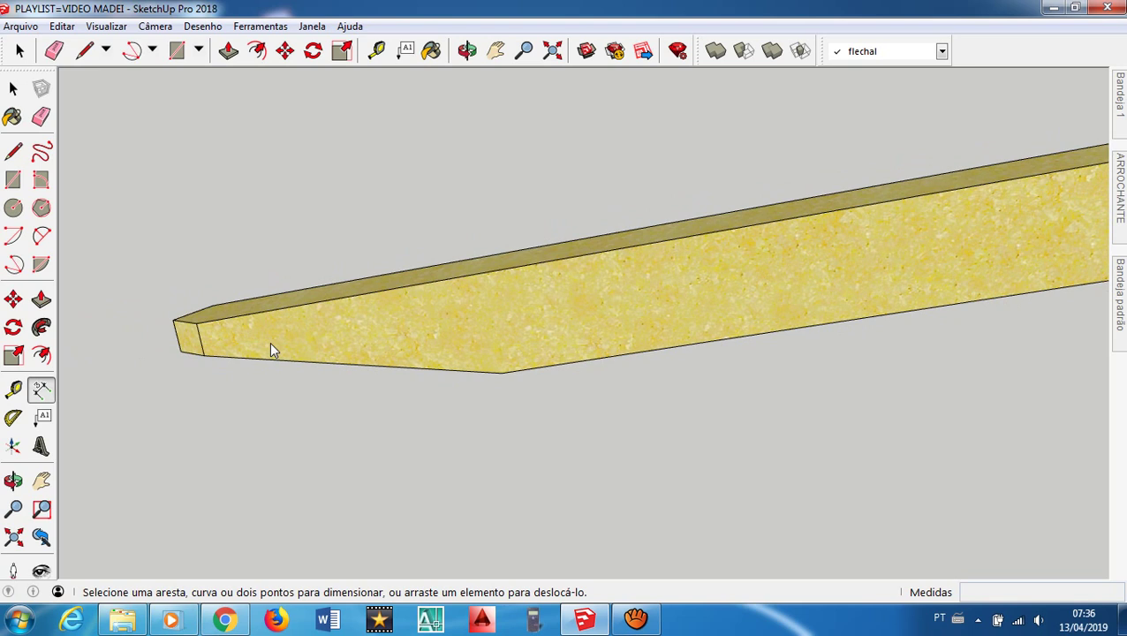
{"action": "key", "text": "t"}
{"action": "left_click", "coordinate": [203, 354]}
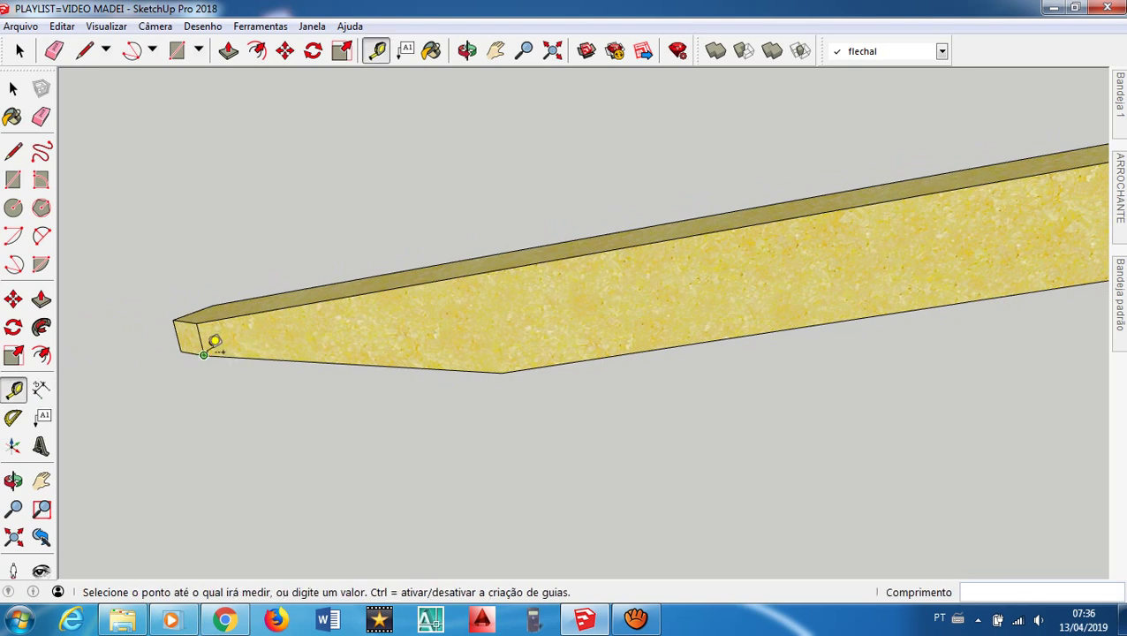
{"action": "key", "text": "space"}
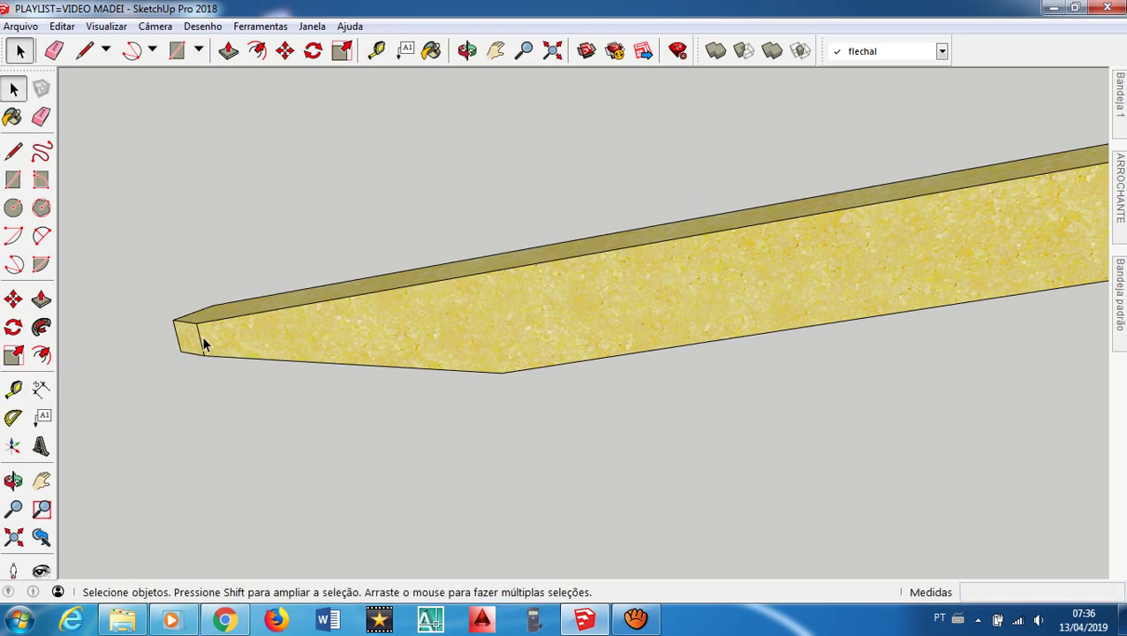
Draw a straight line from the bottom corner of the timber's pointed tip up along its end edge and past the top
{"action": "left_click", "coordinate": [203, 345]}
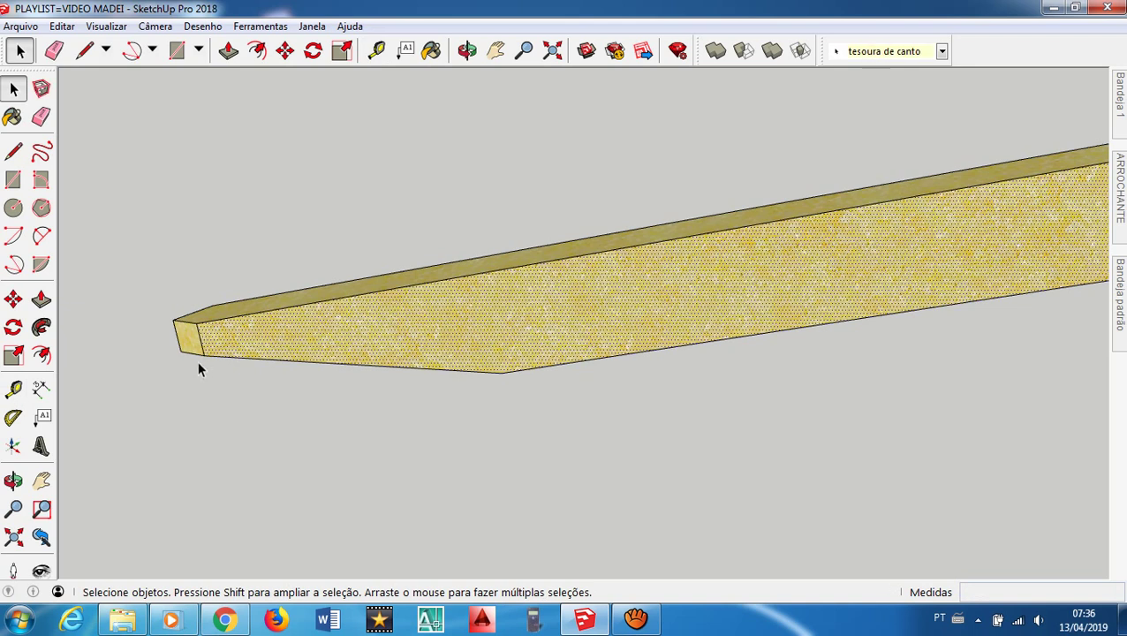
{"action": "key", "text": "l"}
{"action": "left_click", "coordinate": [203, 355]}
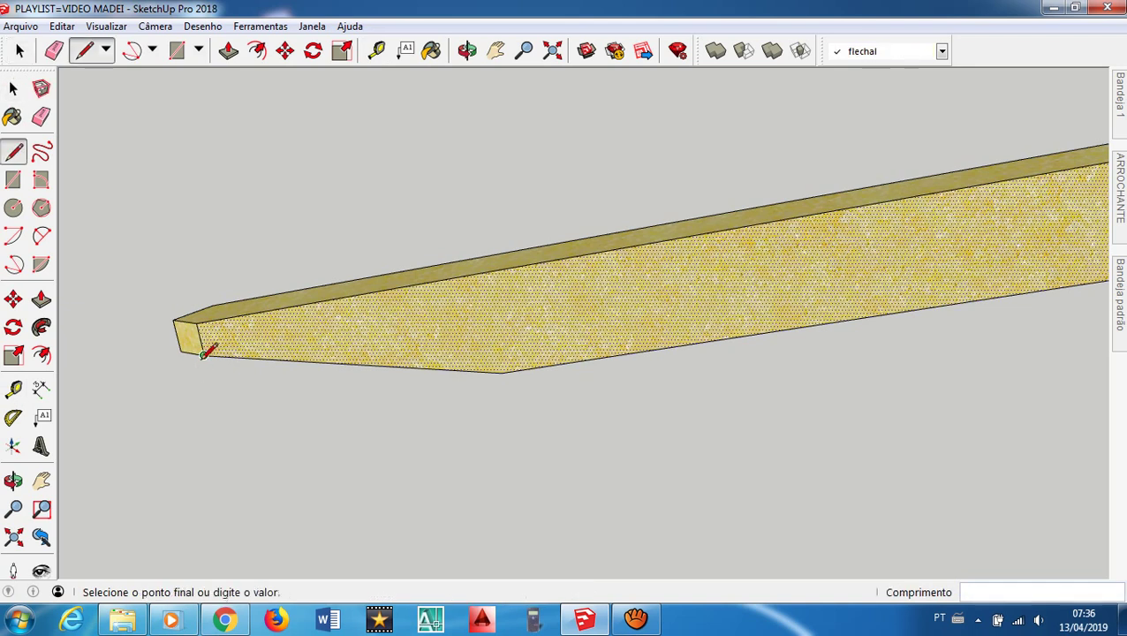
{"action": "left_click", "coordinate": [170, 202]}
{"action": "key", "text": "space"}
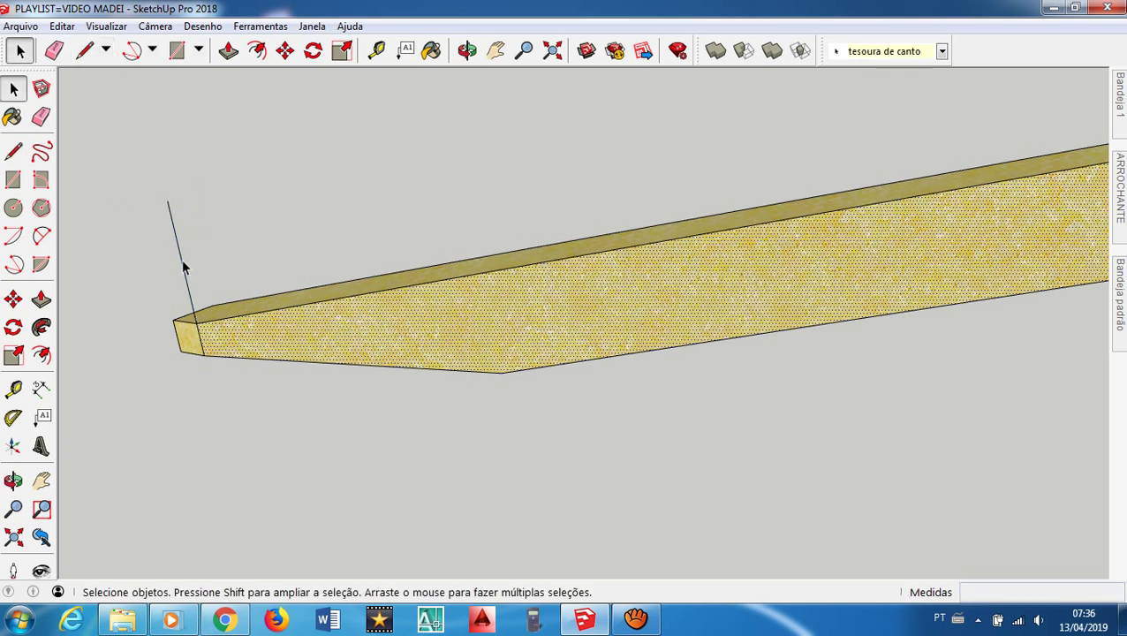
Try to place a parallel guide 1,061 m from the line at the timber's tip
{"action": "key", "text": "t"}
{"action": "left_click", "coordinate": [182, 263]}
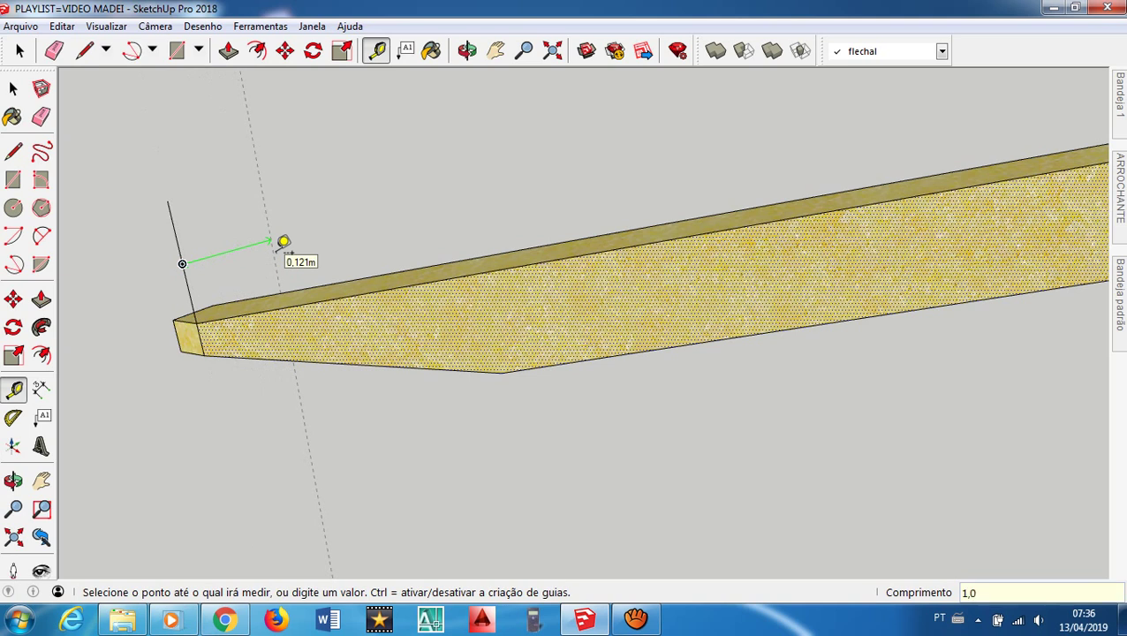
{"action": "type", "text": "1,061"}
{"action": "key", "text": "Return"}
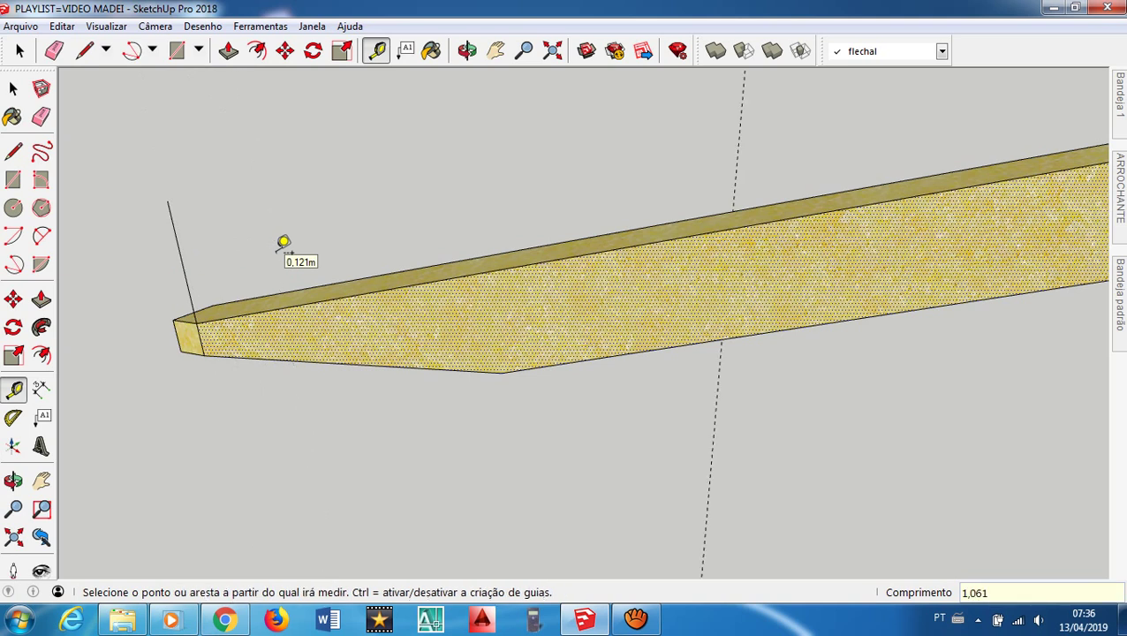
{"action": "middle_click_drag", "start_coordinate": [564, 302], "coordinate": [775, 292]}
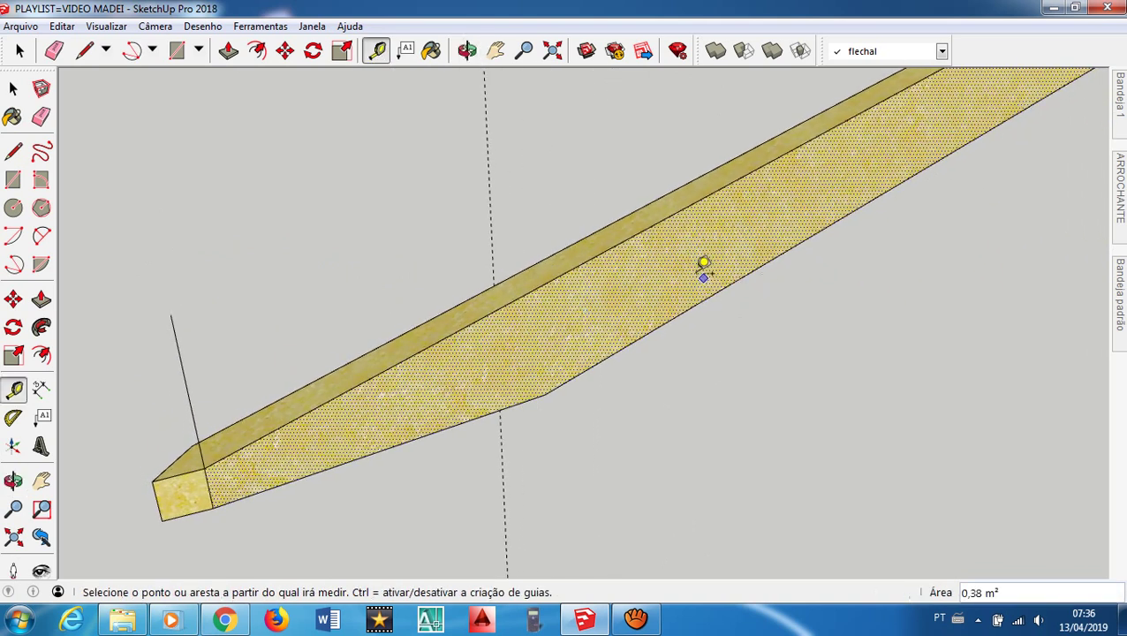
{"action": "scroll", "coordinate": [703, 265], "scroll_direction": "down", "scroll_amount": 2}
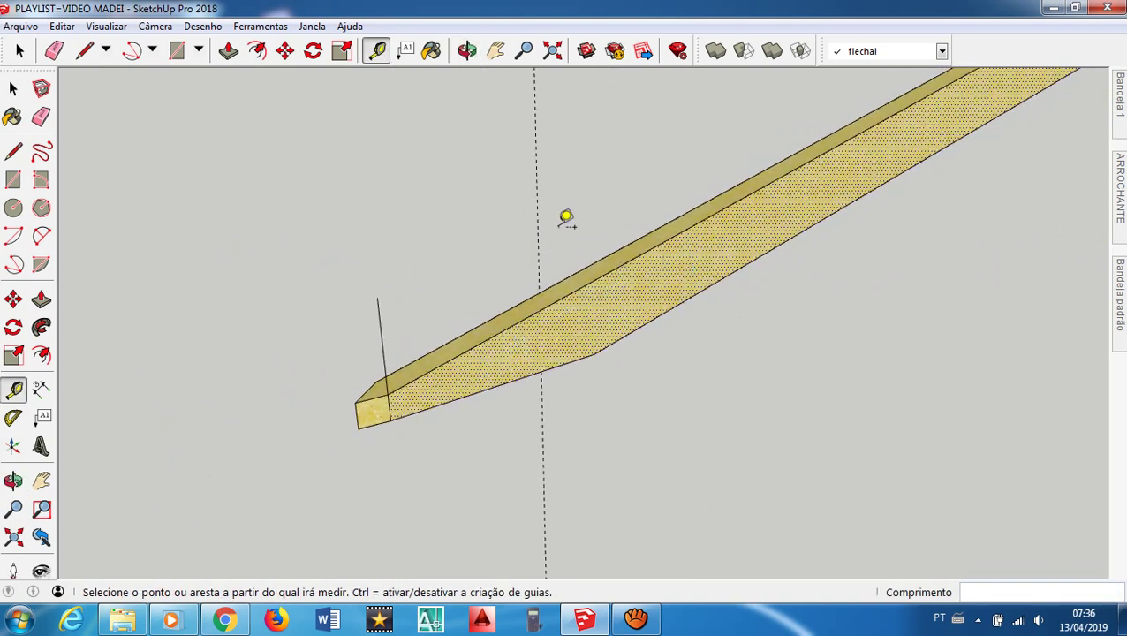
{"action": "key", "text": "space"}
{"action": "left_click_drag", "start_coordinate": [502, 235], "coordinate": [498, 236]}
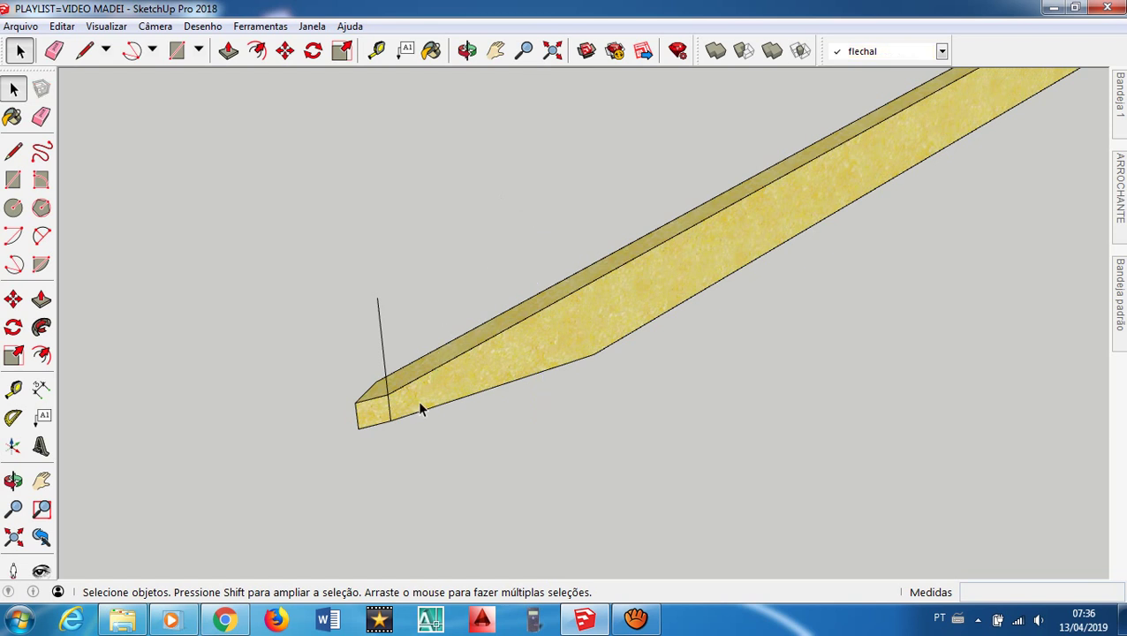
Create a 1,061 m guide from the upper corner of the timber's tip, running horizontally beneath the sloping timber
{"action": "key", "text": "t"}
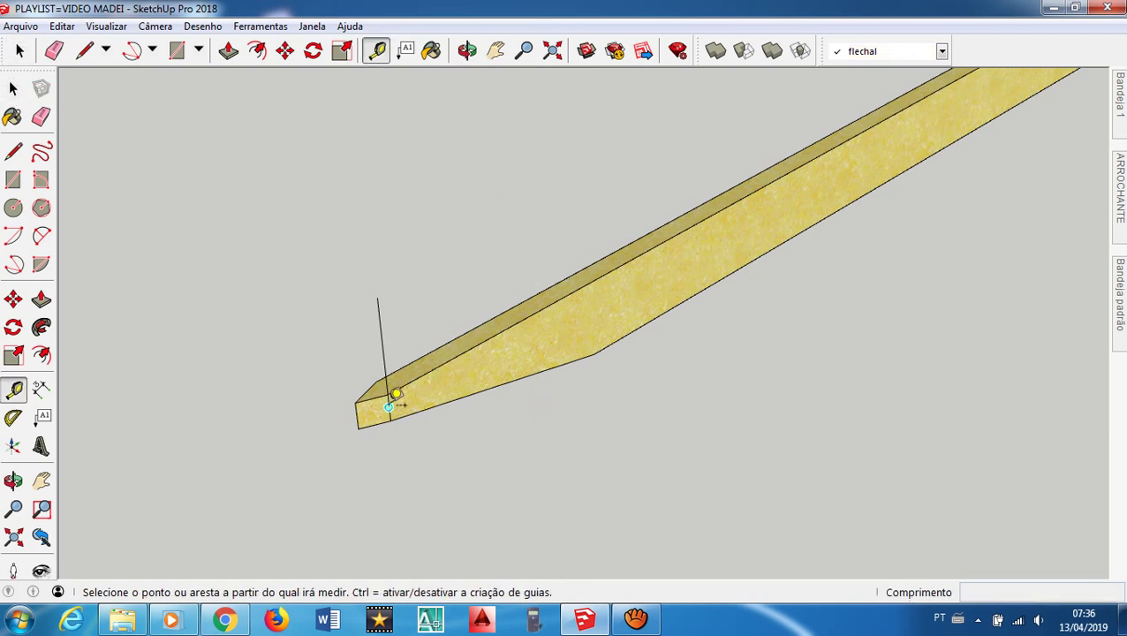
{"action": "left_click", "coordinate": [388, 394]}
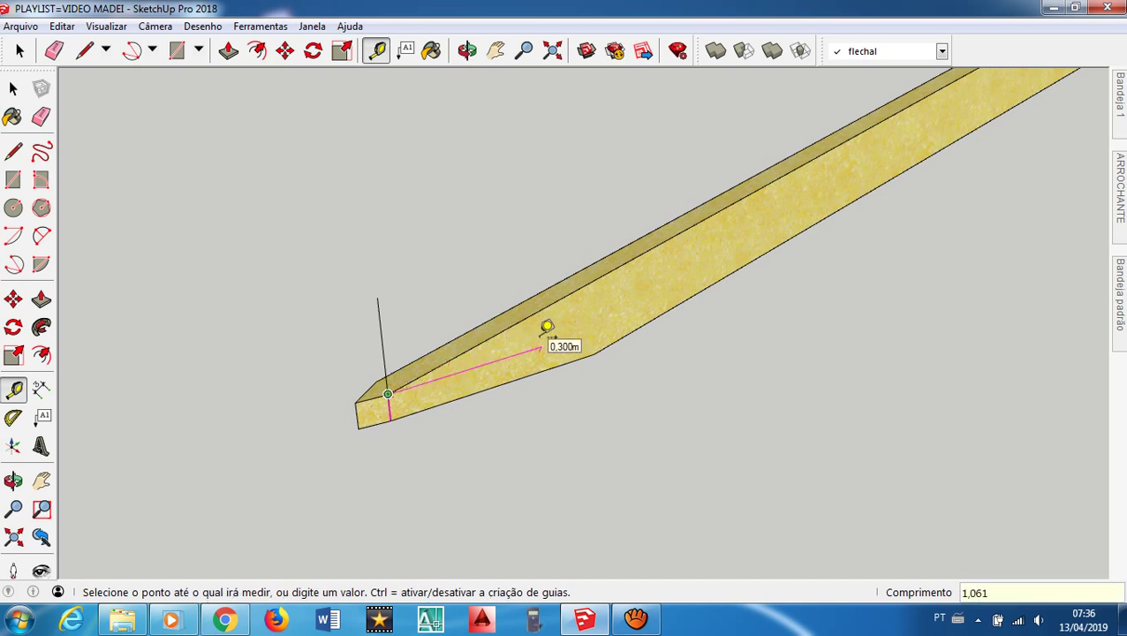
{"action": "type", "text": "1,061"}
{"action": "key", "text": "Return"}
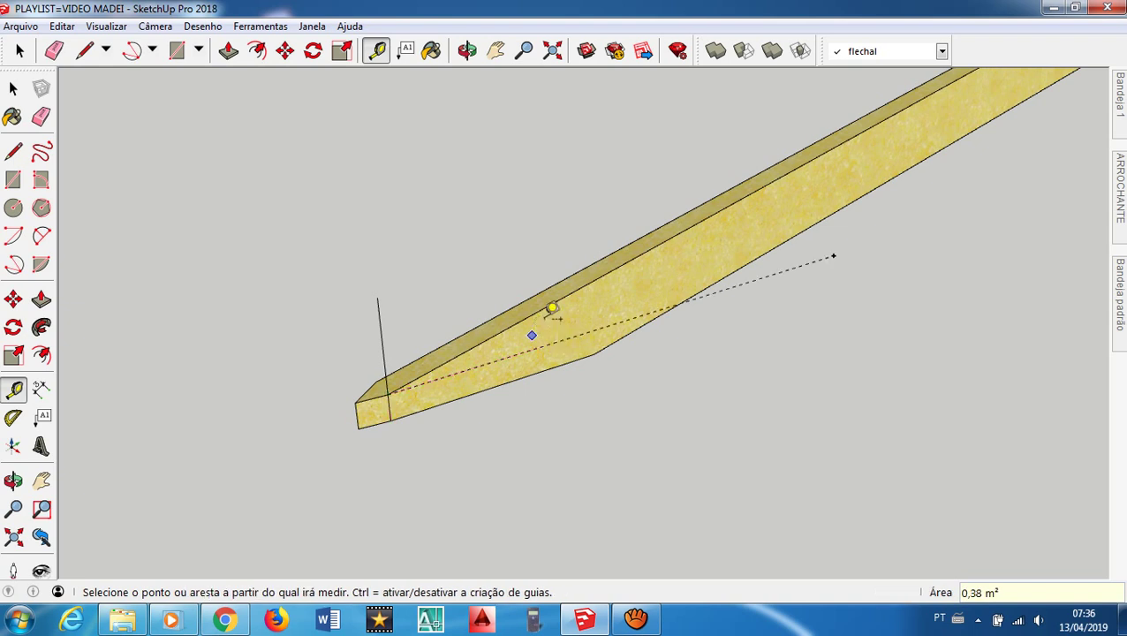
Copy the upright line at the tip from the upper corner to the far end of the 1,061 m guide
{"action": "middle_click_drag", "start_coordinate": [659, 265], "coordinate": [337, 339]}
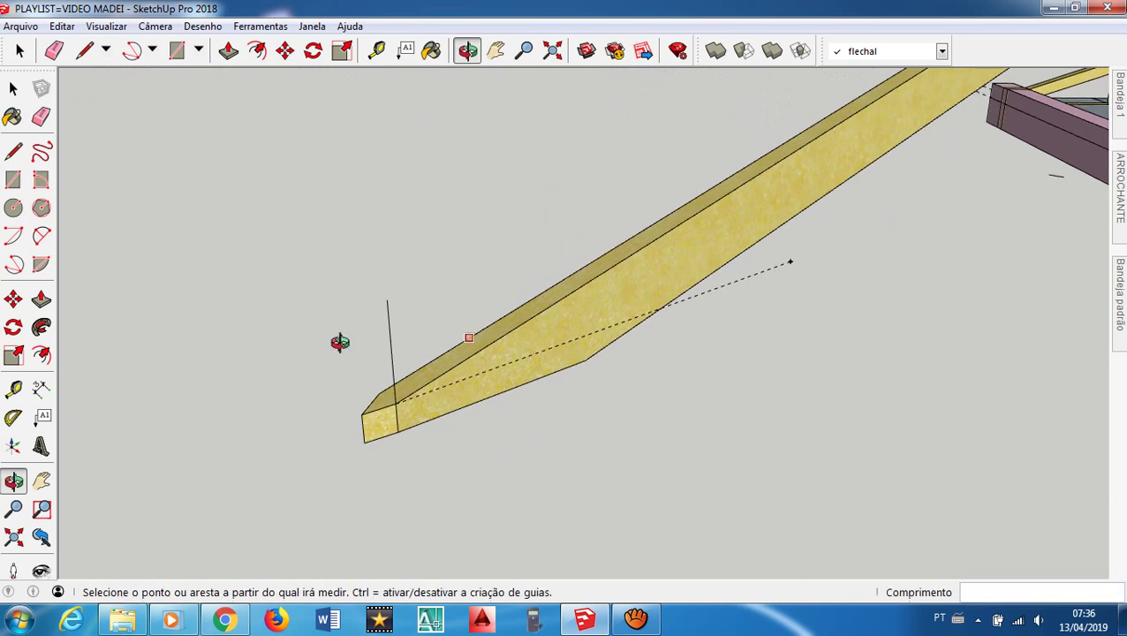
{"action": "key", "text": "space"}
{"action": "left_click", "coordinate": [390, 311]}
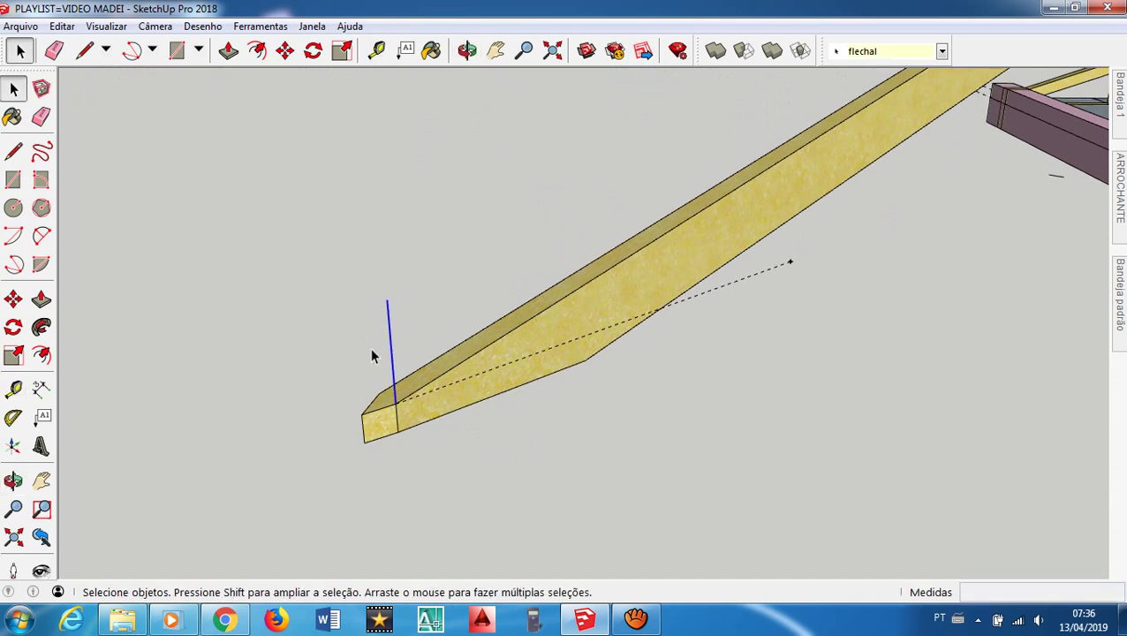
{"action": "key", "text": "m"}
{"action": "key", "text": "ctrl"}
{"action": "left_click", "coordinate": [396, 402]}
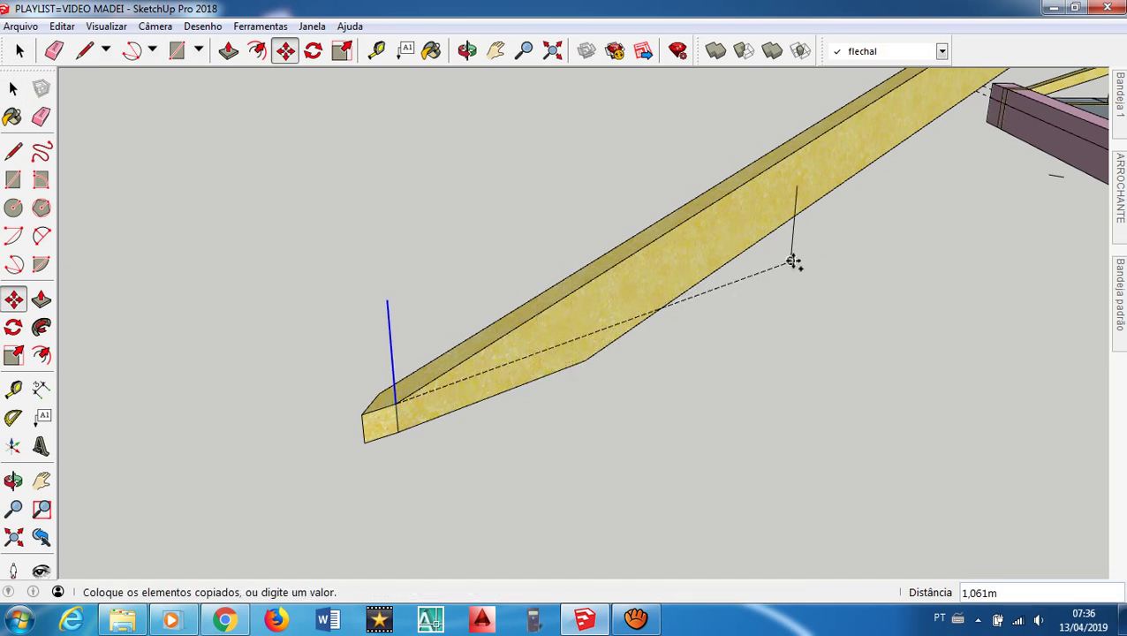
{"action": "left_click", "coordinate": [791, 260]}
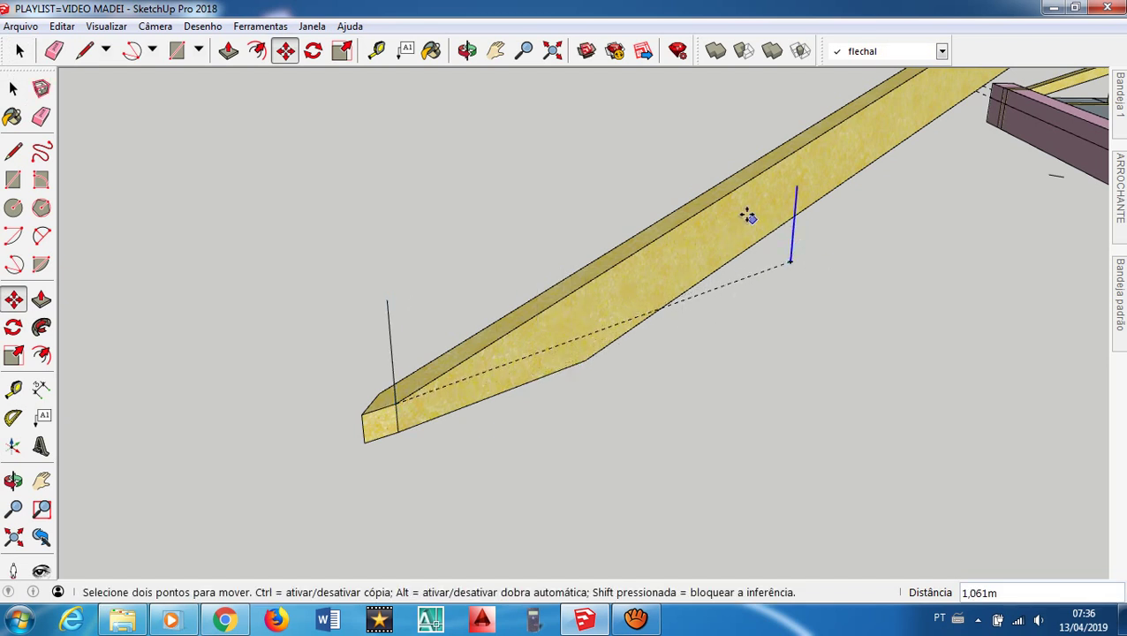
{"action": "key", "text": "space"}
Try to offset a guide 0,05 m from the sloping timber's upper side edge
{"action": "key", "text": "t"}
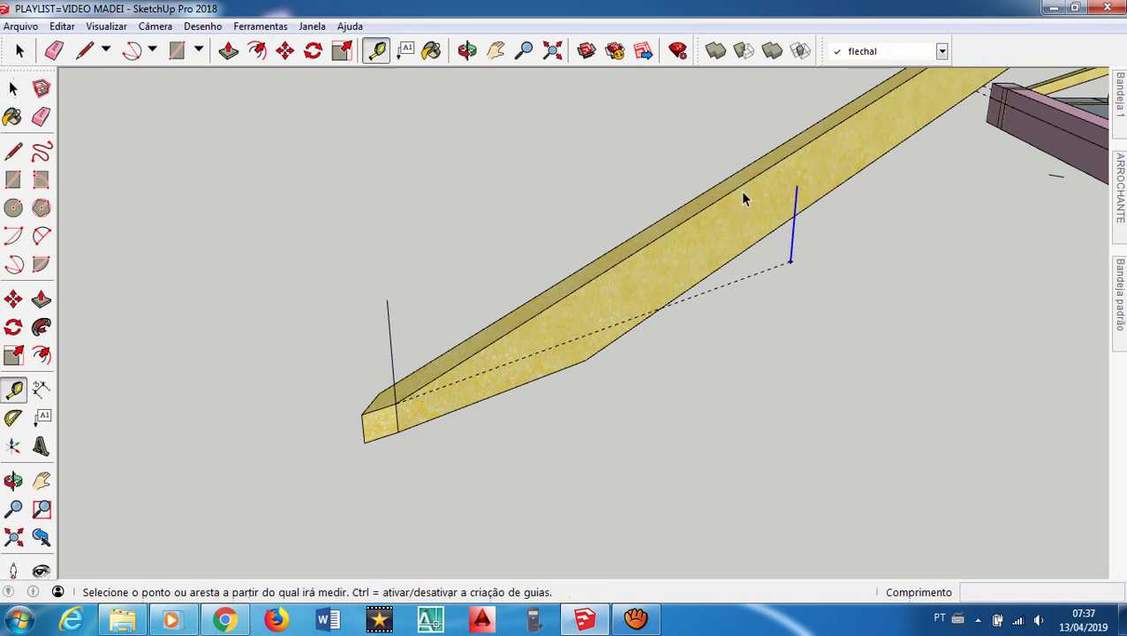
{"action": "left_click", "coordinate": [740, 185]}
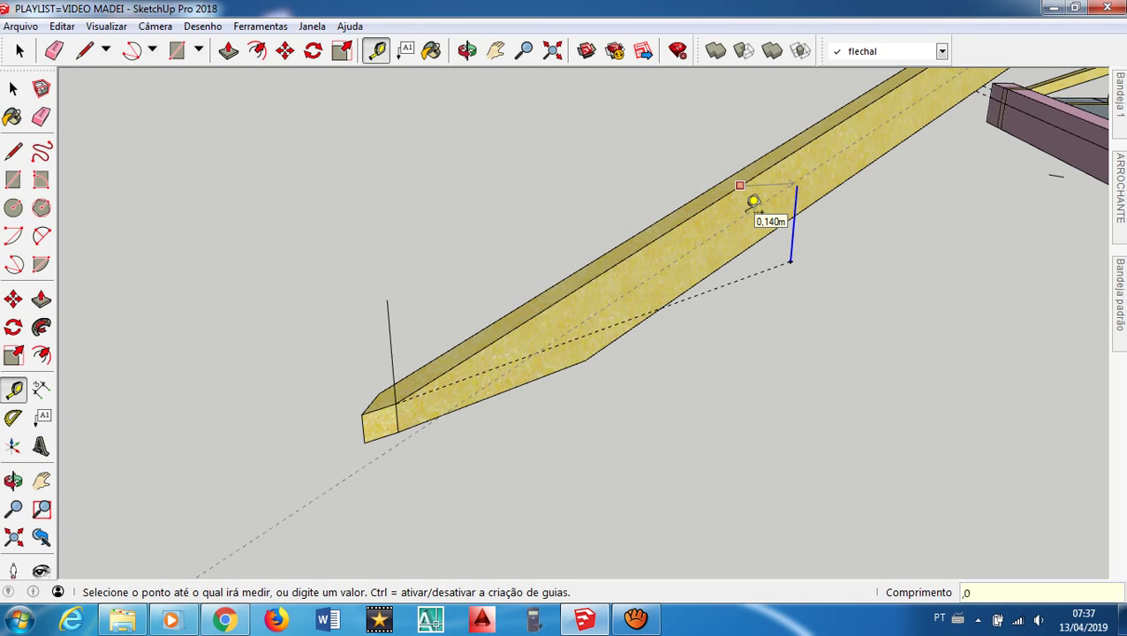
{"action": "type", "text": ",05"}
{"action": "key", "text": "Return"}
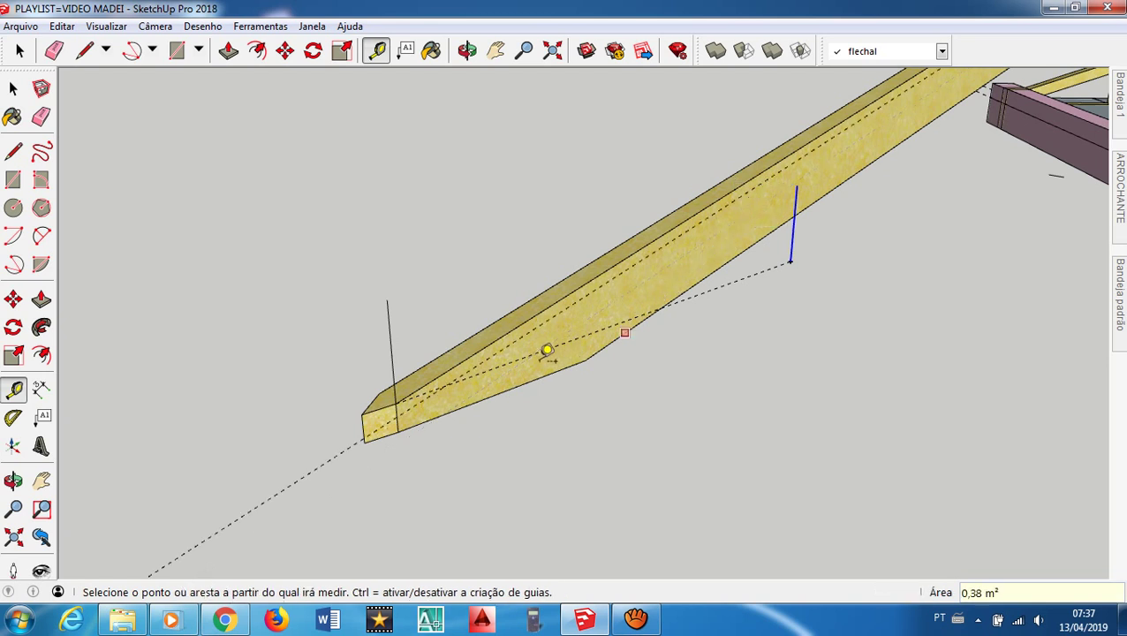
{"action": "key", "text": "space"}
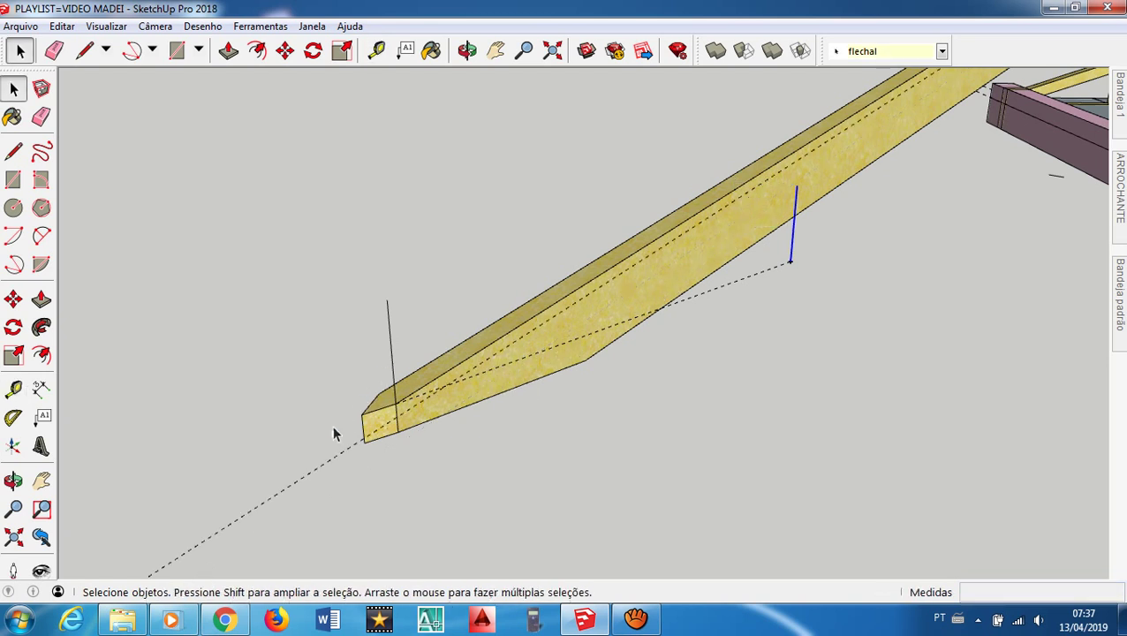
{"action": "left_click", "coordinate": [283, 500]}
{"action": "scroll", "coordinate": [608, 318], "scroll_direction": "up", "scroll_amount": 3}
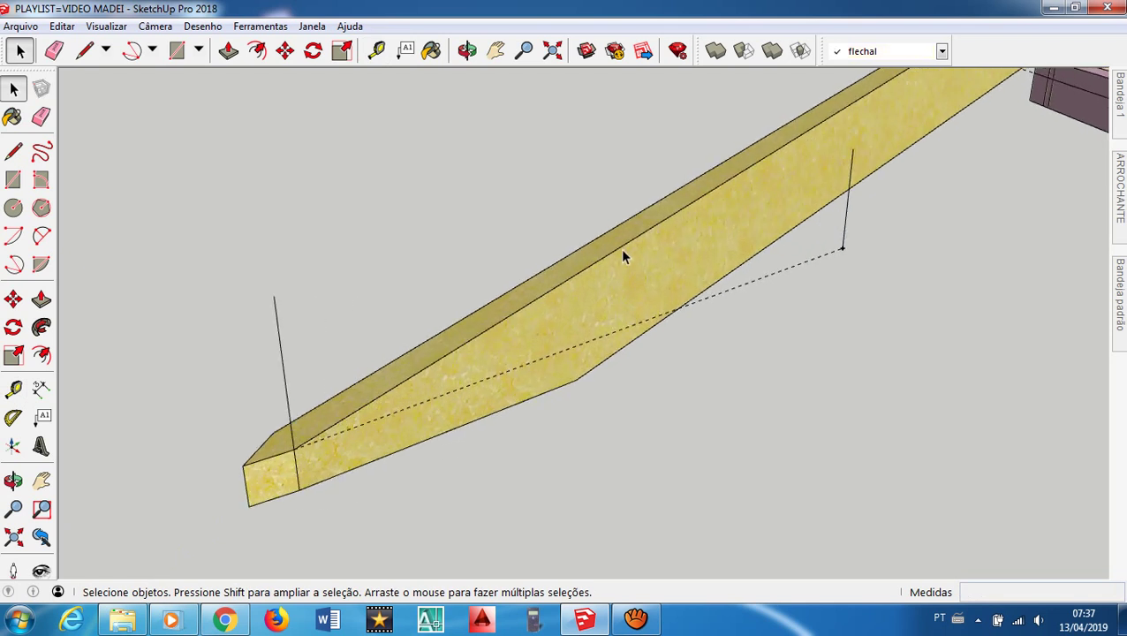
Place a guide on the timber's side face, parallel to its upper edge at a distance of 0,05 m
{"action": "key", "text": "t"}
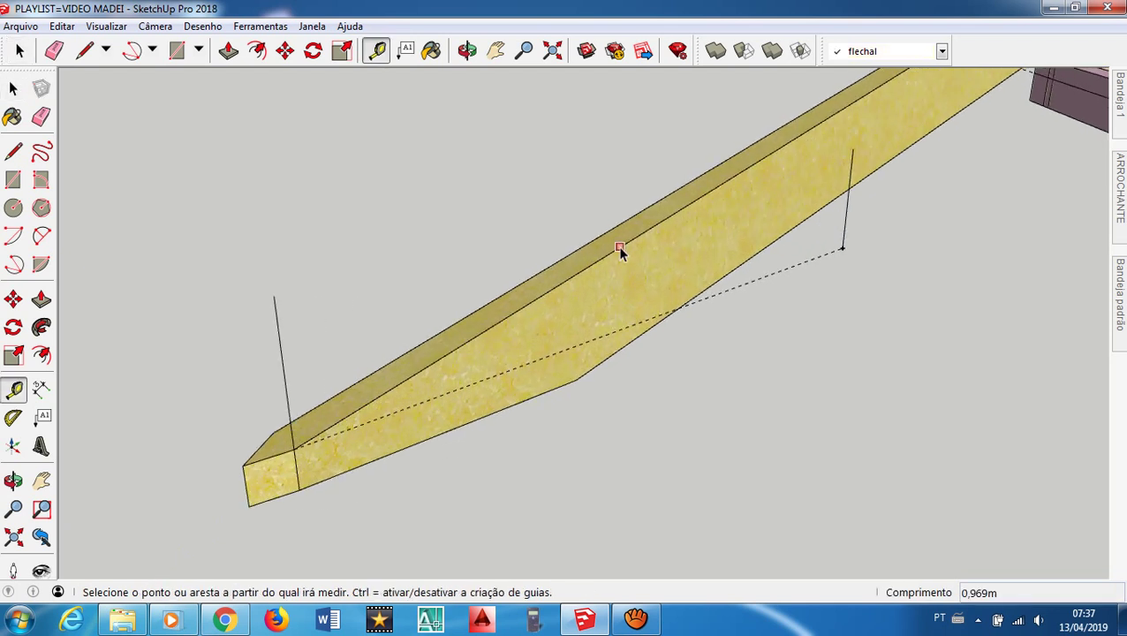
{"action": "left_click", "coordinate": [637, 236]}
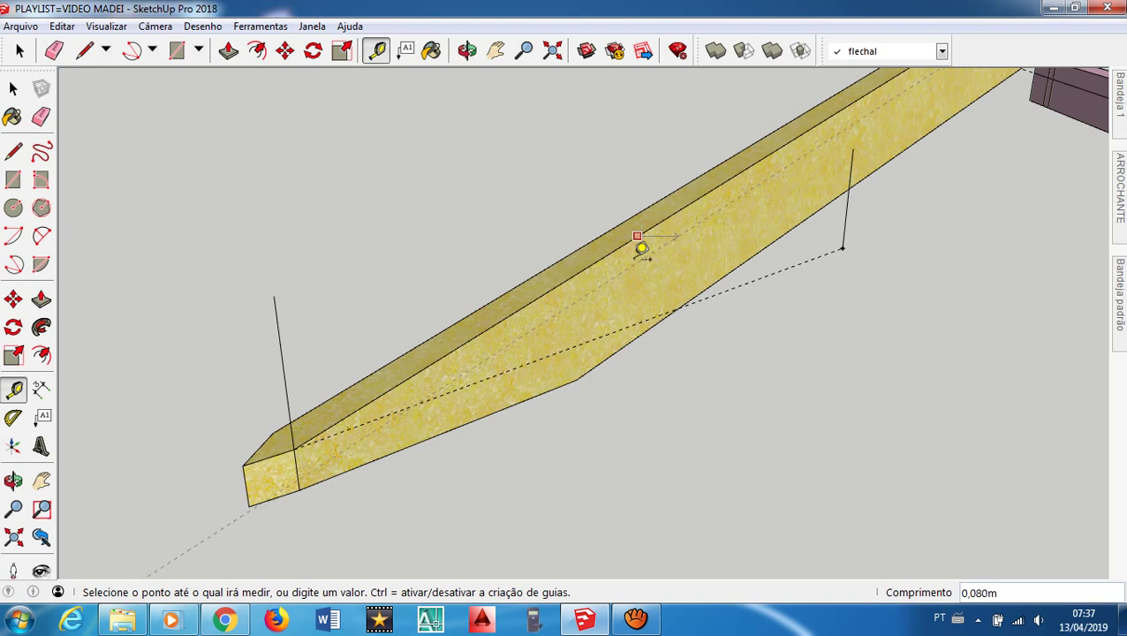
{"action": "scroll", "coordinate": [650, 235], "scroll_direction": "up", "scroll_amount": 2}
{"action": "scroll", "coordinate": [644, 245], "scroll_direction": "up", "scroll_amount": 3}
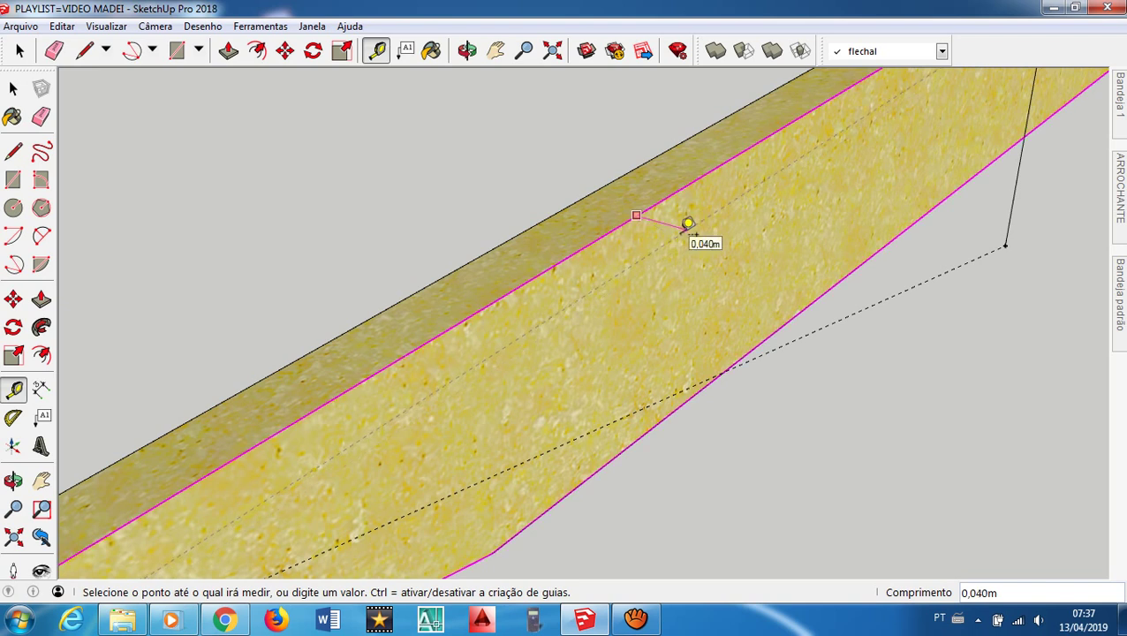
{"action": "key", "text": "Return"}
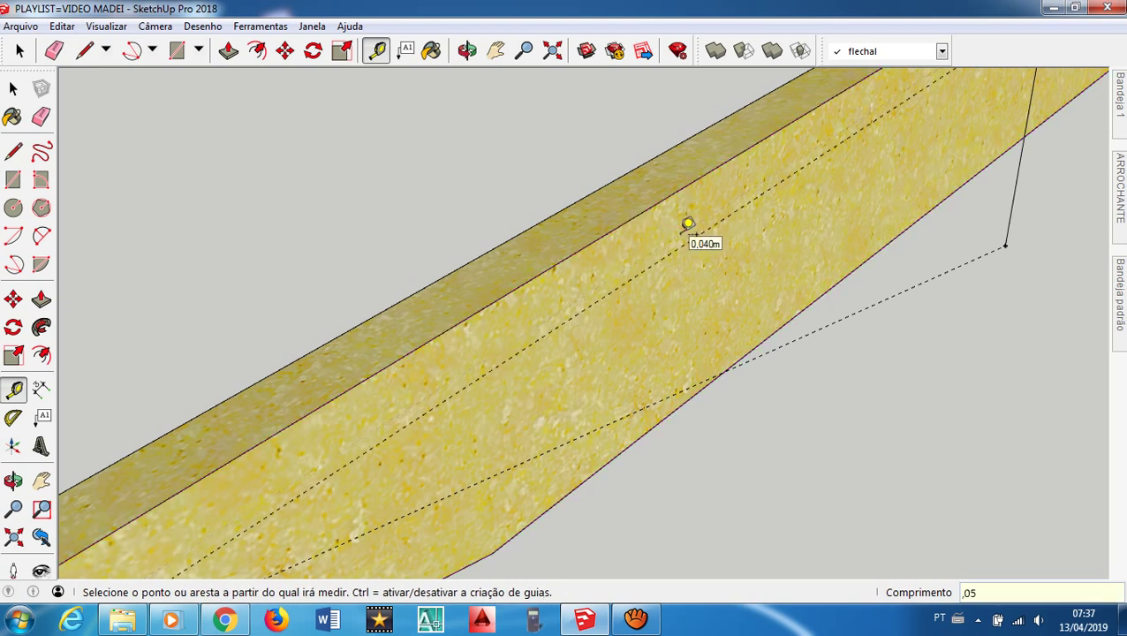
Examine where the parallel guide crosses the timber's pointed lower end
{"action": "scroll", "coordinate": [720, 188], "scroll_direction": "down", "scroll_amount": 4}
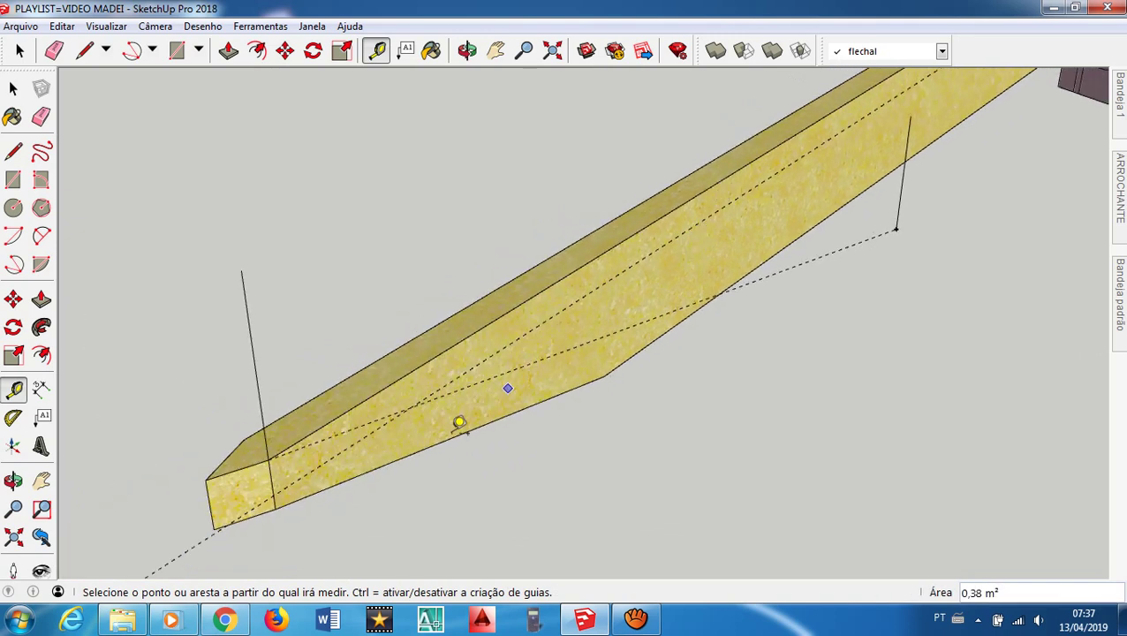
{"action": "scroll", "coordinate": [305, 478], "scroll_direction": "up", "scroll_amount": 3}
{"action": "scroll", "coordinate": [299, 482], "scroll_direction": "up", "scroll_amount": 1}
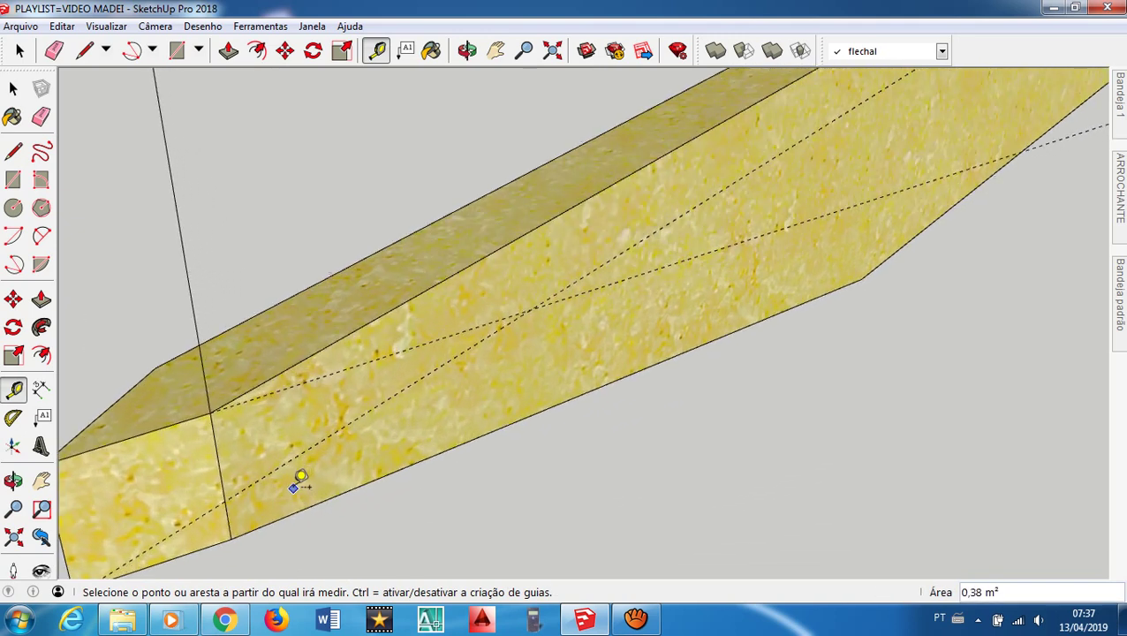
{"action": "scroll", "coordinate": [371, 393], "scroll_direction": "down", "scroll_amount": 1}
{"action": "scroll", "coordinate": [369, 387], "scroll_direction": "down", "scroll_amount": 1}
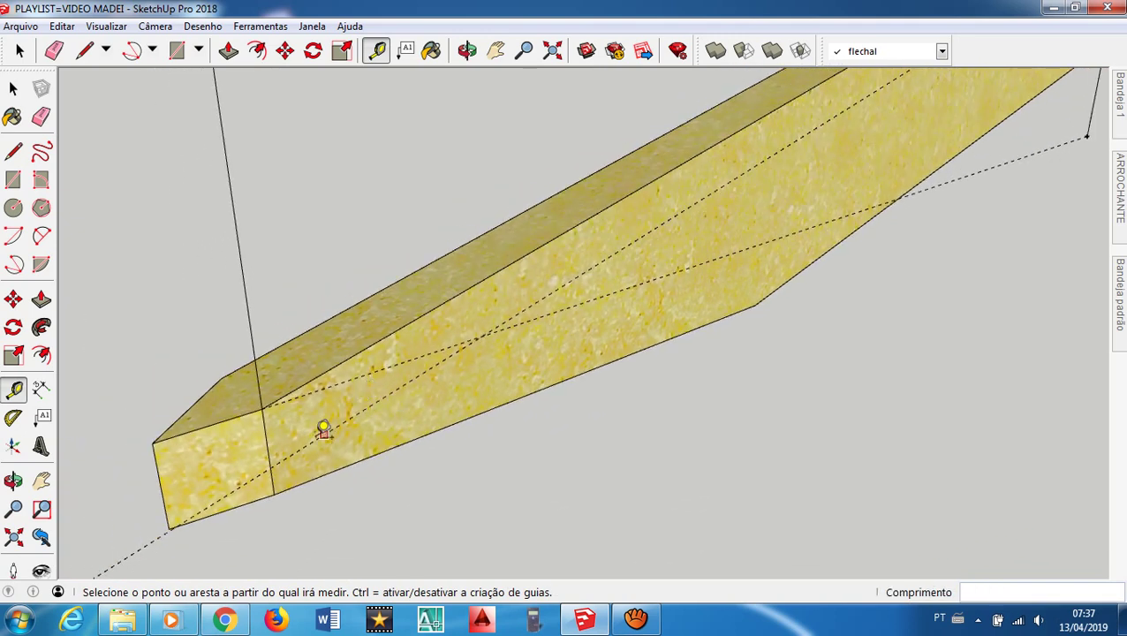
{"action": "left_click", "coordinate": [169, 536]}
{"action": "scroll", "coordinate": [221, 472], "scroll_direction": "down", "scroll_amount": 1}
{"action": "scroll", "coordinate": [330, 424], "scroll_direction": "down", "scroll_amount": 1}
{"action": "scroll", "coordinate": [425, 353], "scroll_direction": "down", "scroll_amount": 1}
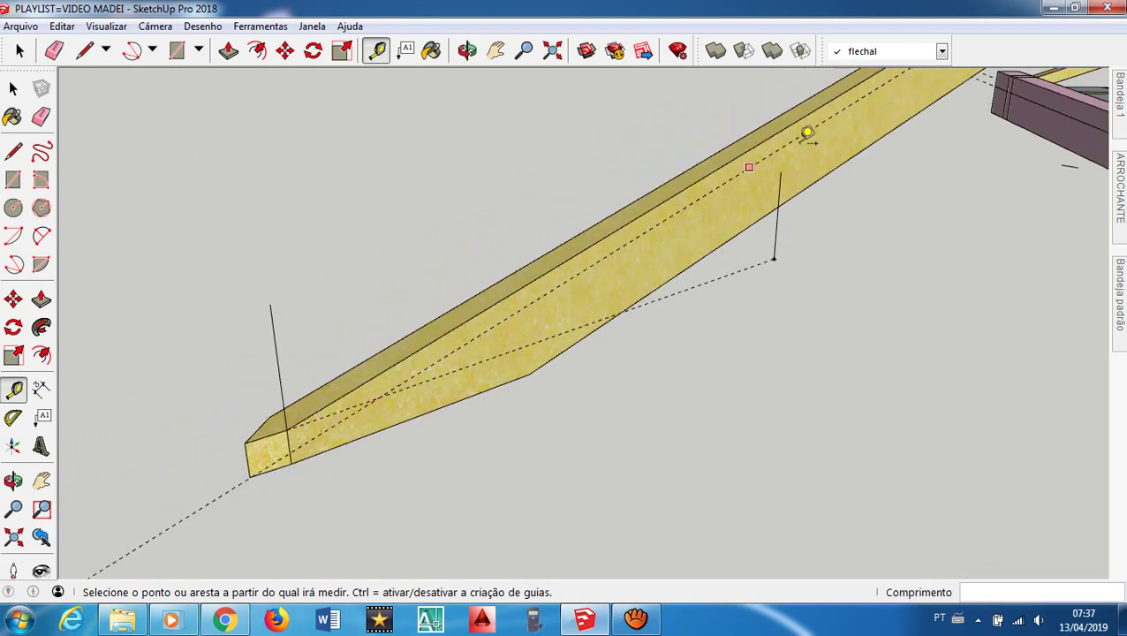
Try to extend the copied upright line from its upper end to the parallel guide on the timber's face
{"action": "scroll", "coordinate": [813, 128], "scroll_direction": "up", "scroll_amount": 1}
{"action": "key", "text": "space"}
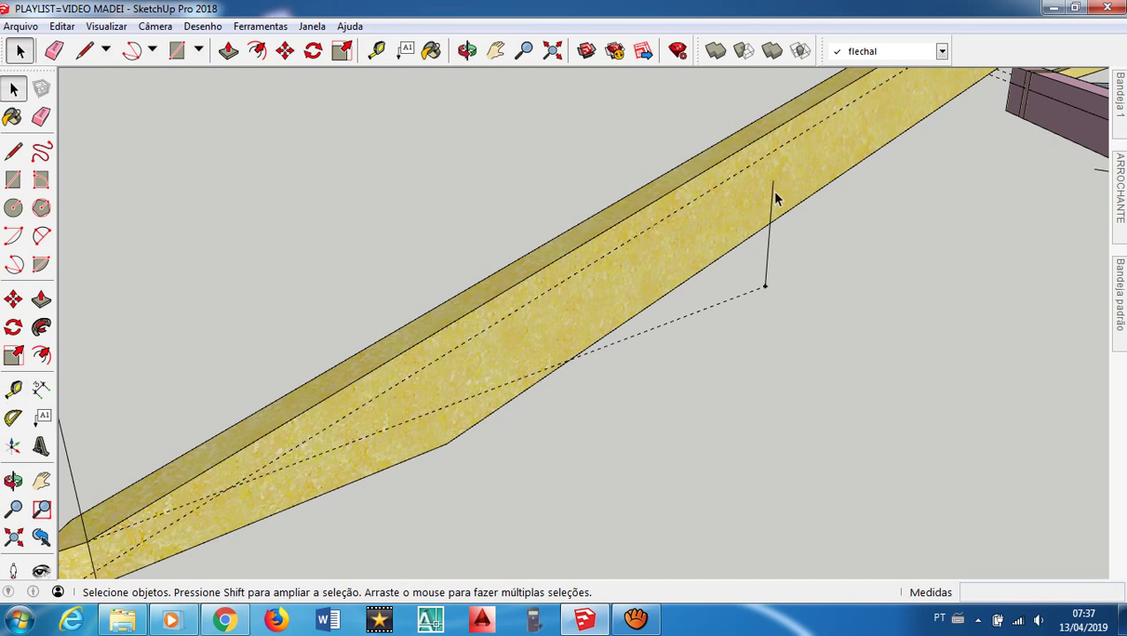
{"action": "key", "text": "l"}
{"action": "left_click", "coordinate": [773, 180]}
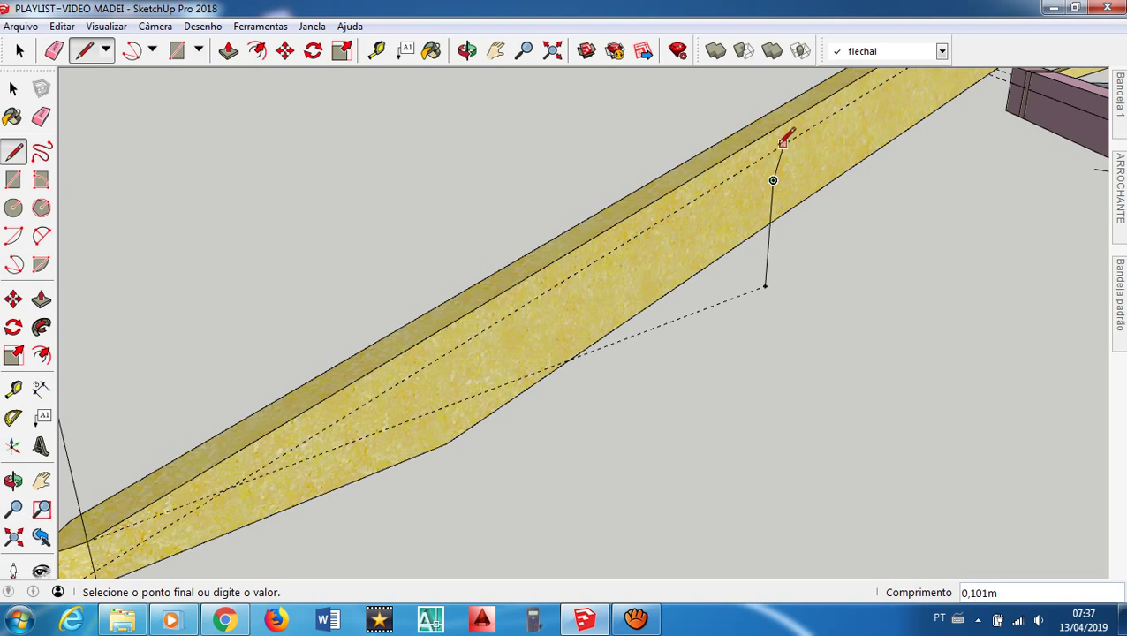
{"action": "scroll", "coordinate": [777, 143], "scroll_direction": "up", "scroll_amount": 5}
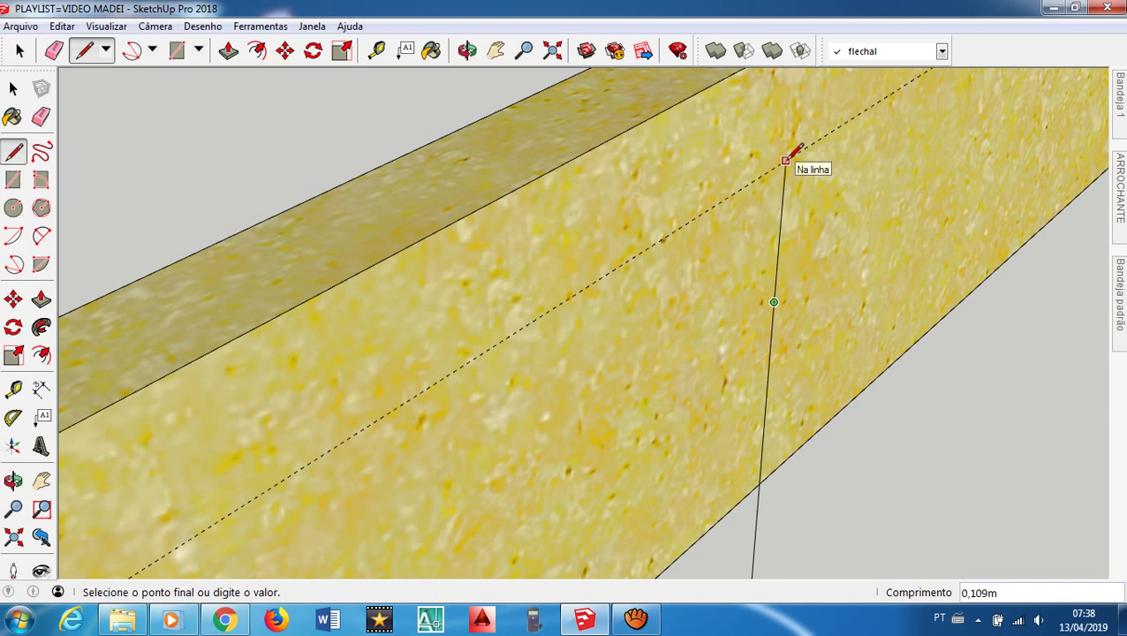
{"action": "key", "text": "space"}
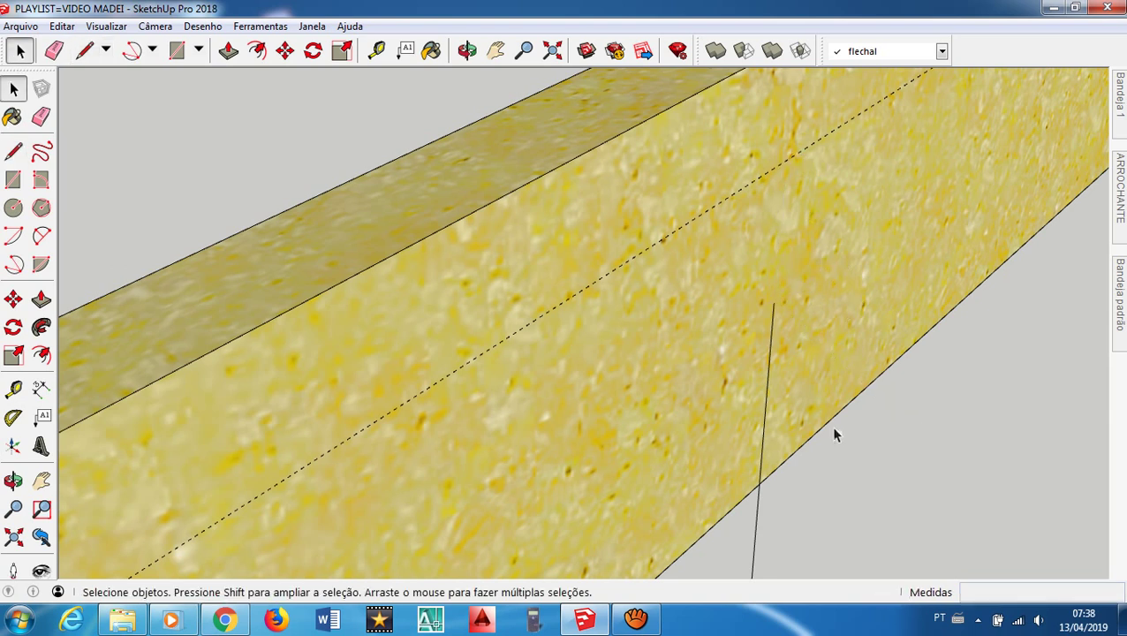
{"action": "left_click", "coordinate": [747, 537]}
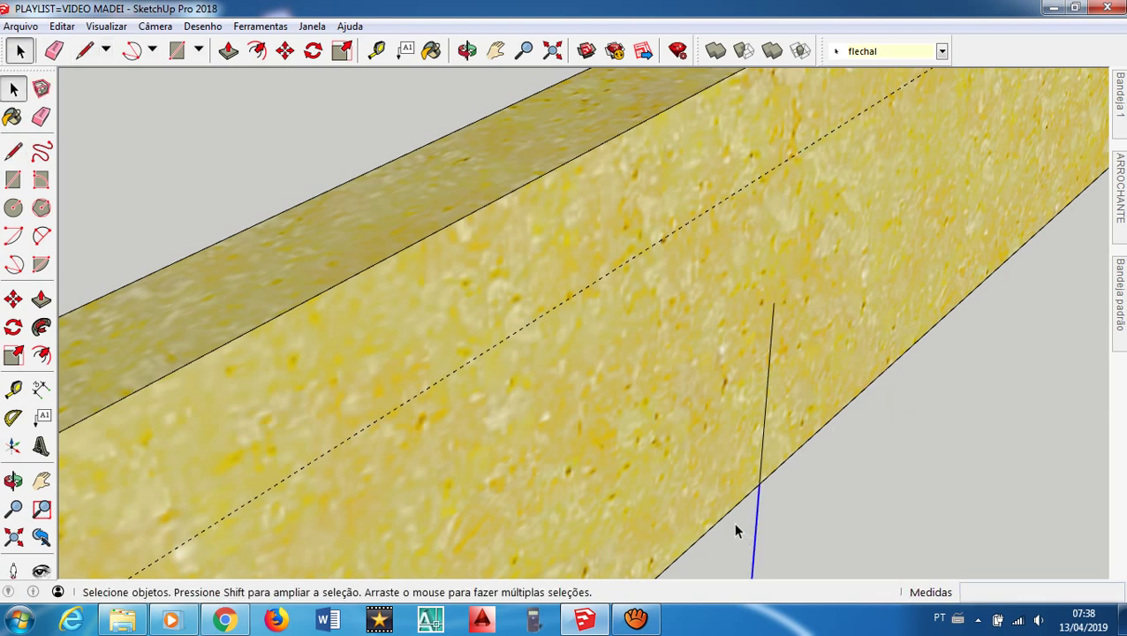
{"action": "key", "text": "m"}
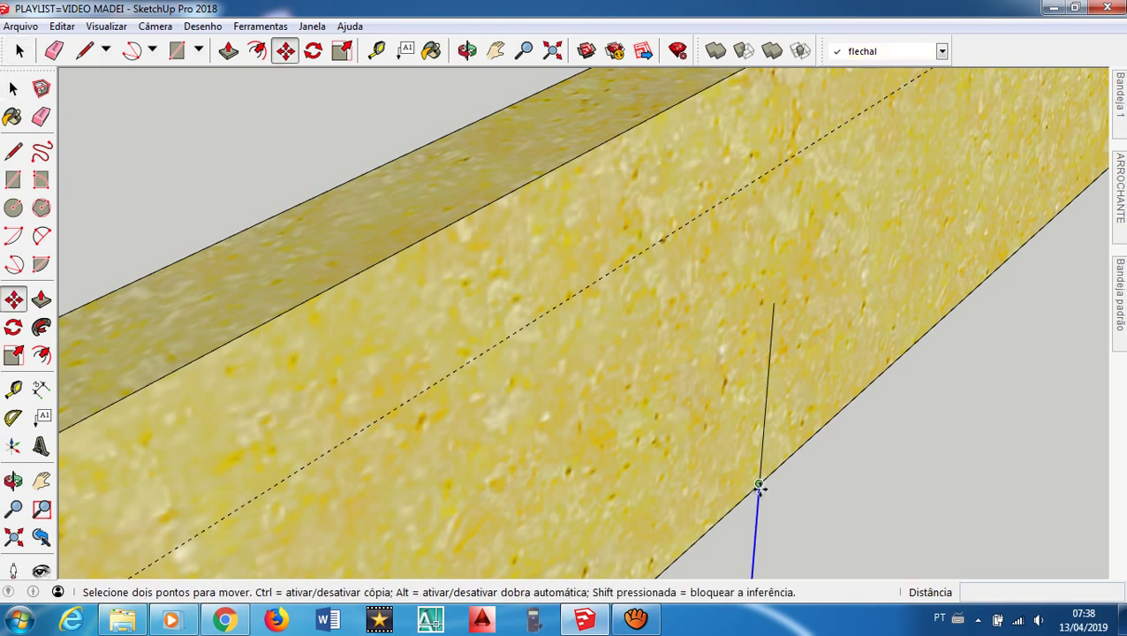
{"action": "left_click", "coordinate": [758, 486]}
{"action": "key", "text": "ctrl"}
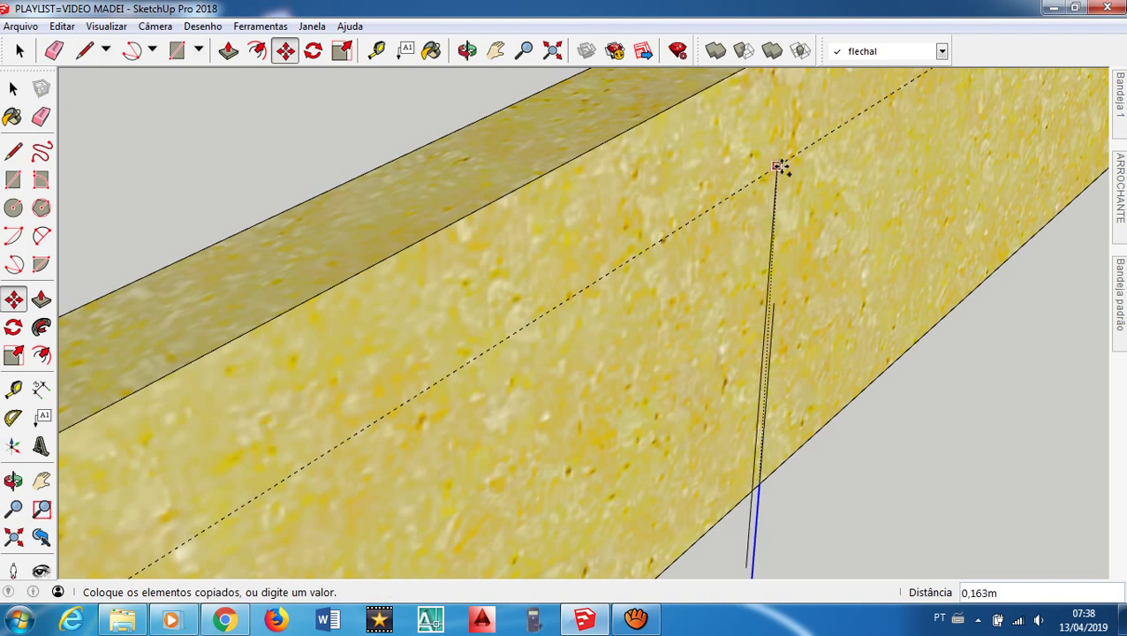
{"action": "middle_click_drag", "start_coordinate": [798, 174], "coordinate": [814, 225]}
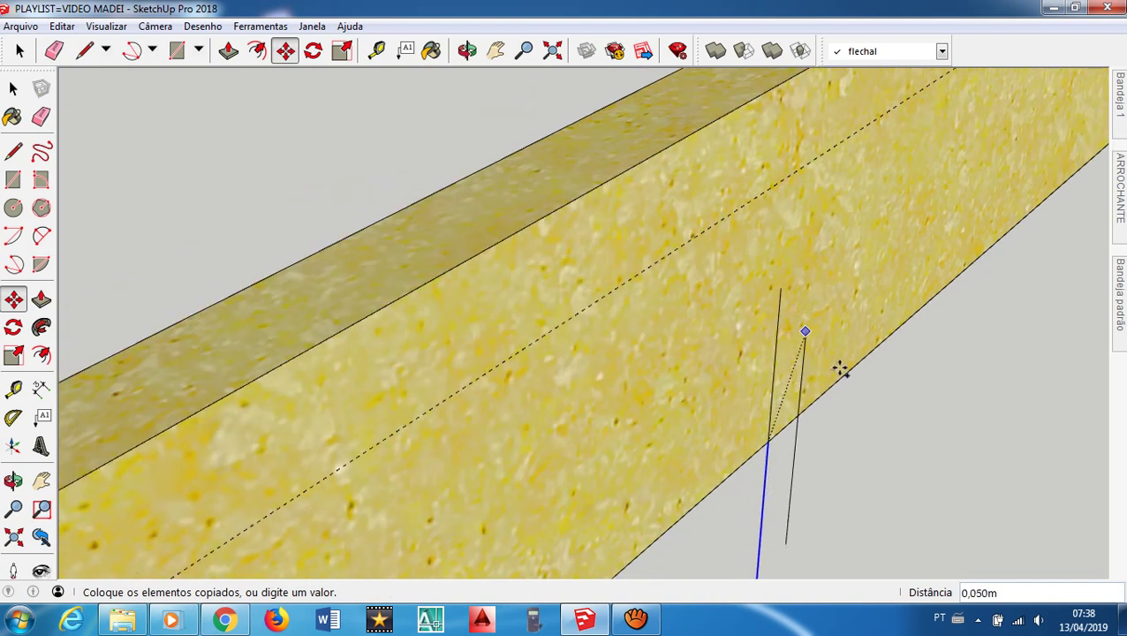
{"action": "key", "text": "space"}
{"action": "left_click", "coordinate": [897, 427]}
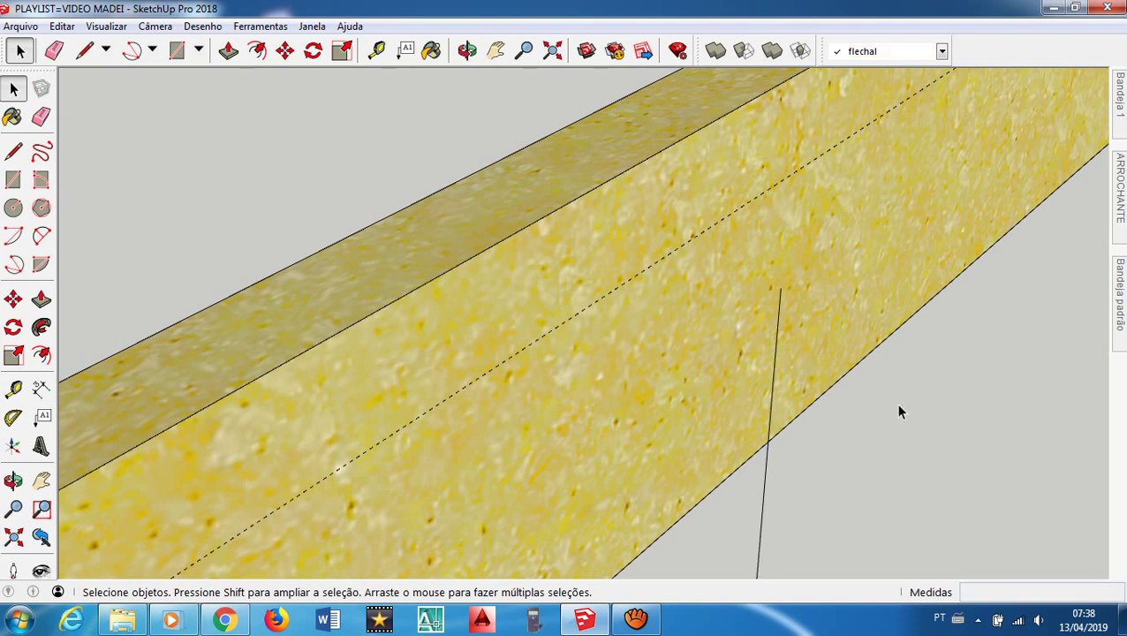
{"action": "left_click_drag", "start_coordinate": [748, 553], "coordinate": [750, 551]}
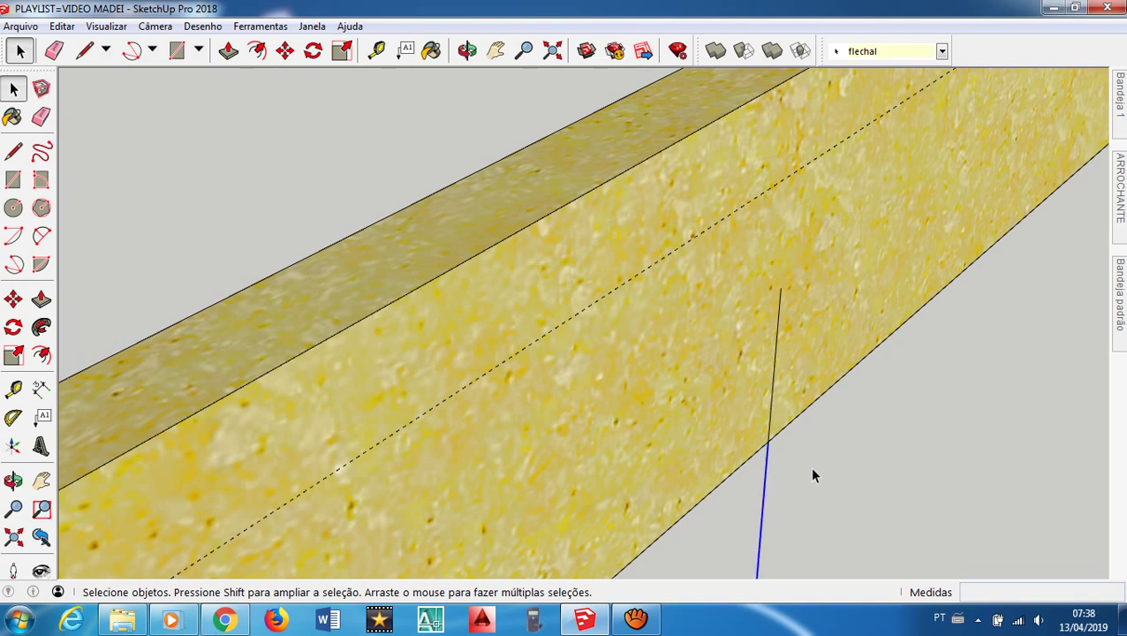
{"action": "left_click", "coordinate": [895, 428]}
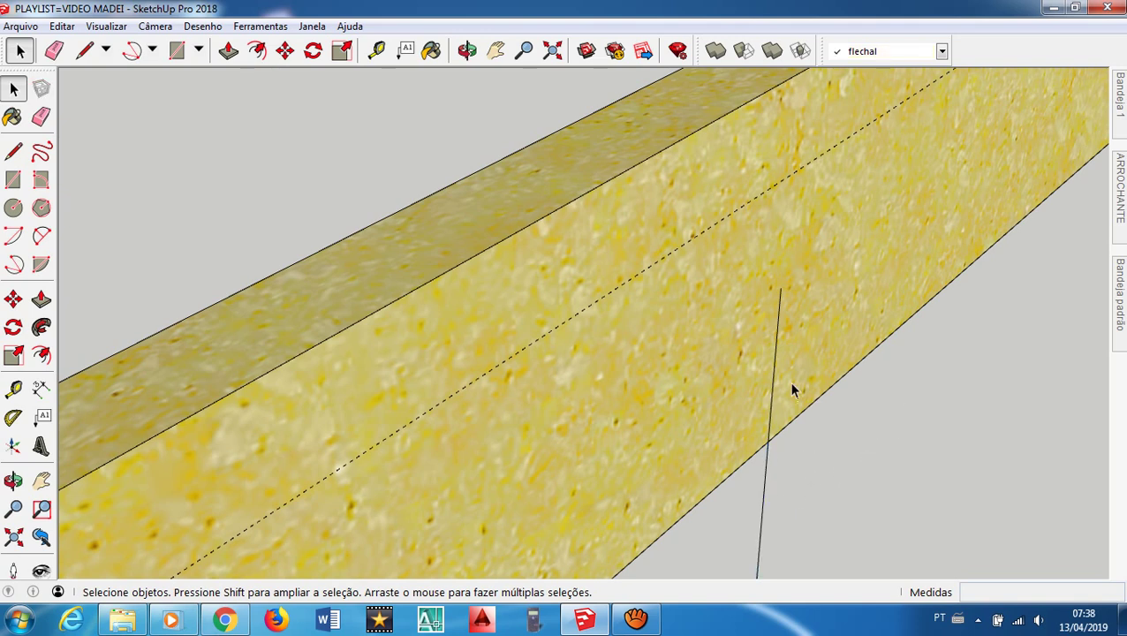
Draw a line from the copied upright line's upper end to the upper edge of the timber's side face
{"action": "scroll", "coordinate": [782, 336], "scroll_direction": "up", "scroll_amount": 1}
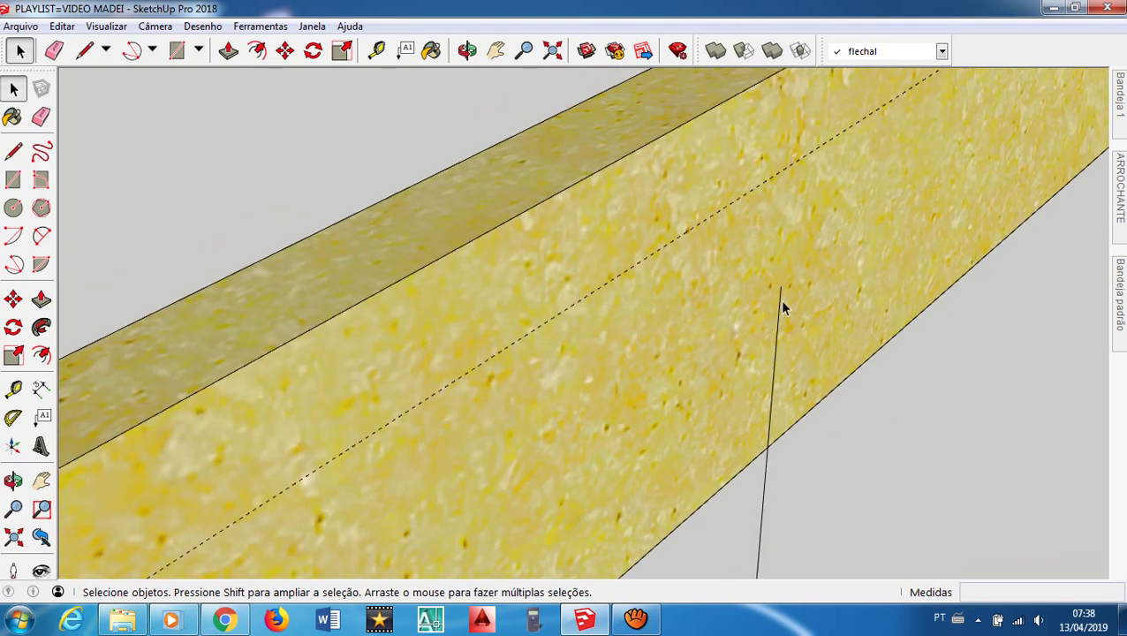
{"action": "scroll", "coordinate": [782, 305], "scroll_direction": "down", "scroll_amount": 2}
{"action": "key", "text": "l"}
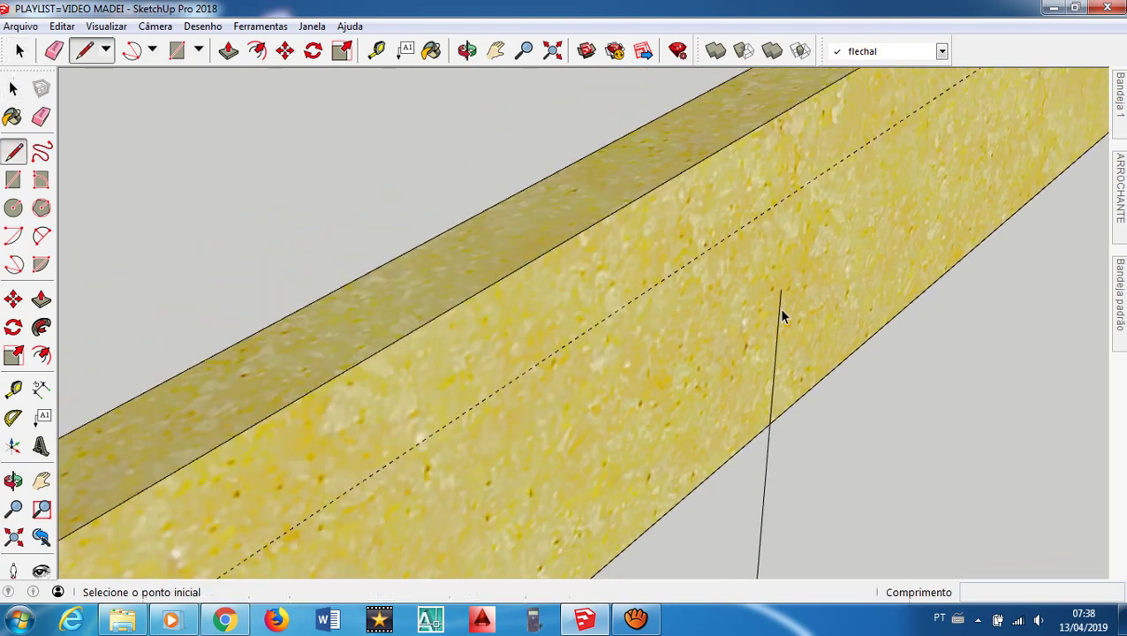
{"action": "left_click", "coordinate": [782, 289]}
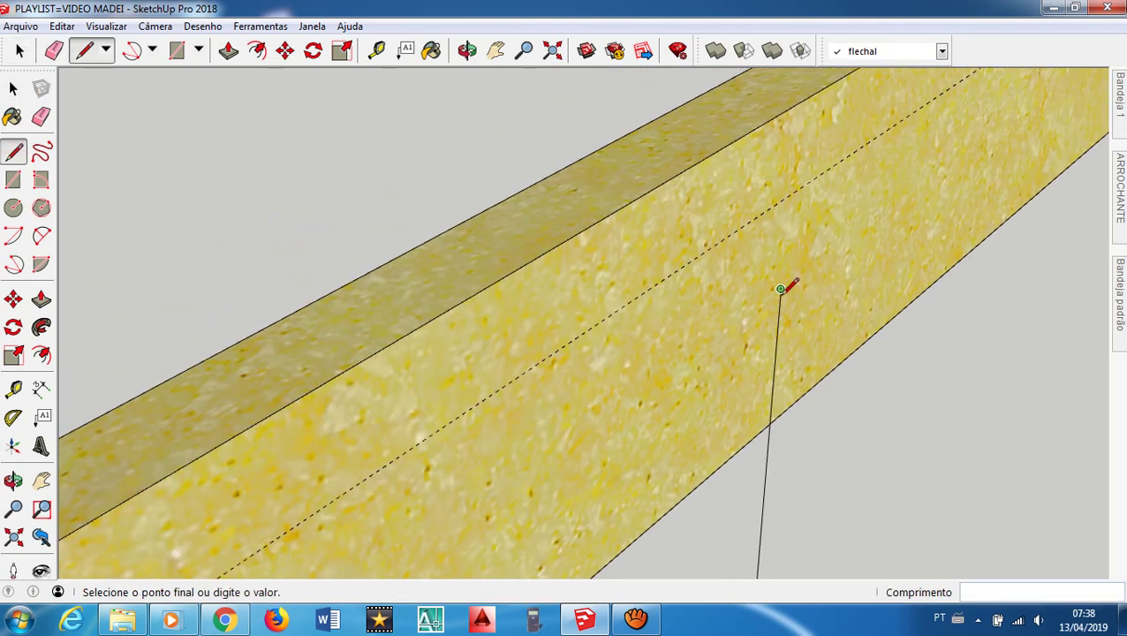
{"action": "left_click", "coordinate": [796, 103]}
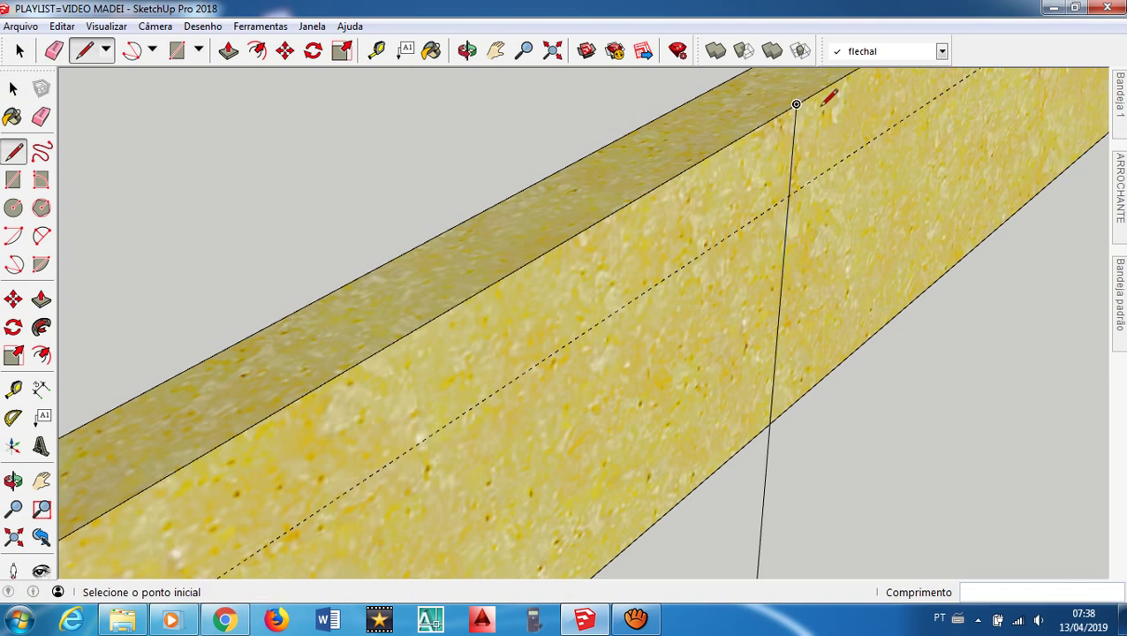
Draw a short line about 0,06 m long across the timber's face from where the upright line crosses the parallel guide
{"action": "scroll", "coordinate": [797, 100], "scroll_direction": "up", "scroll_amount": 5}
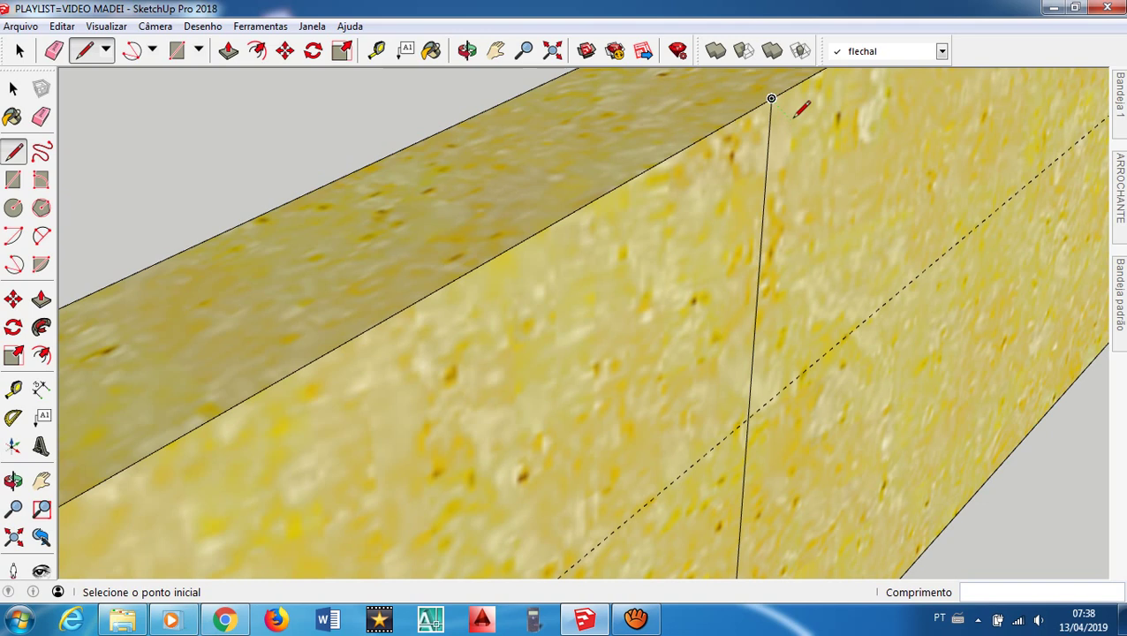
{"action": "scroll", "coordinate": [795, 112], "scroll_direction": "down", "scroll_amount": 2}
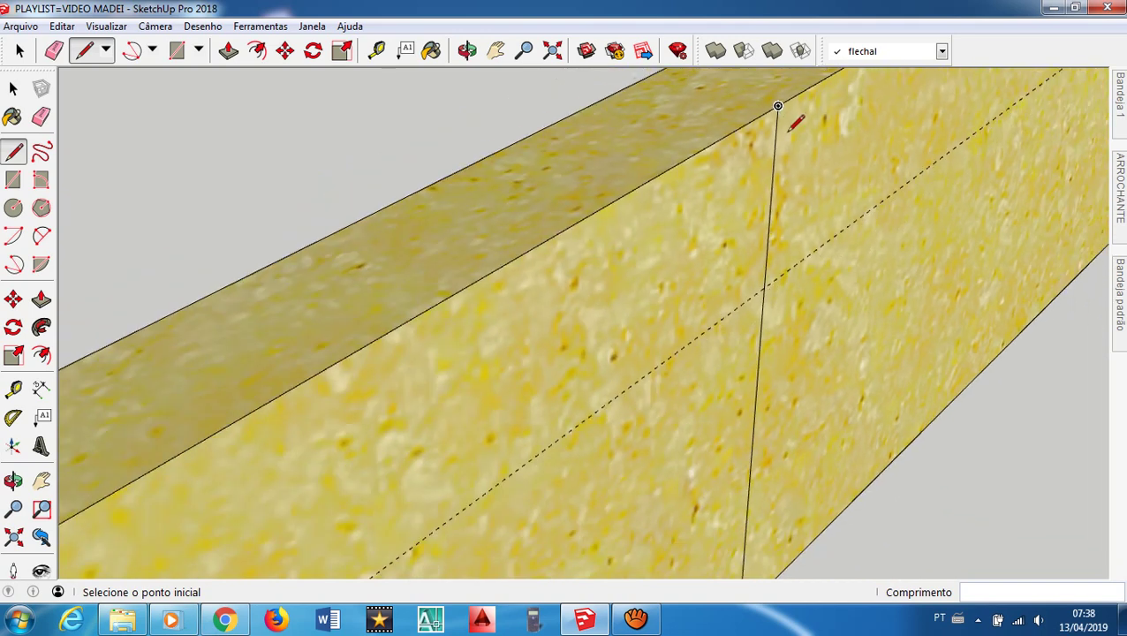
{"action": "scroll", "coordinate": [757, 229], "scroll_direction": "down", "scroll_amount": 3}
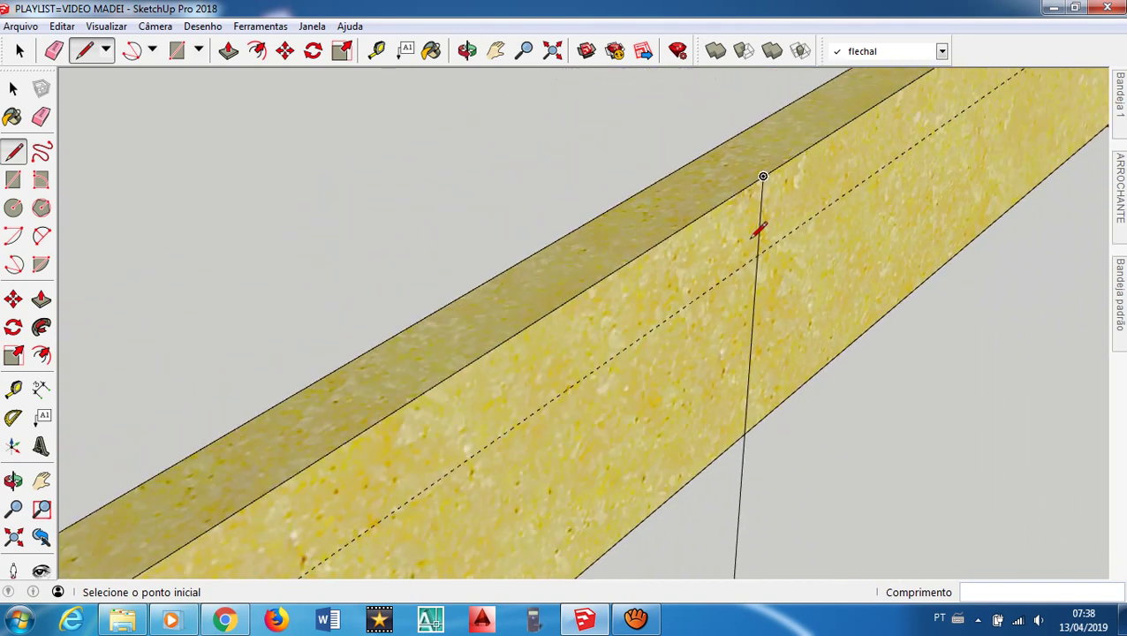
{"action": "scroll", "coordinate": [755, 234], "scroll_direction": "down", "scroll_amount": 3}
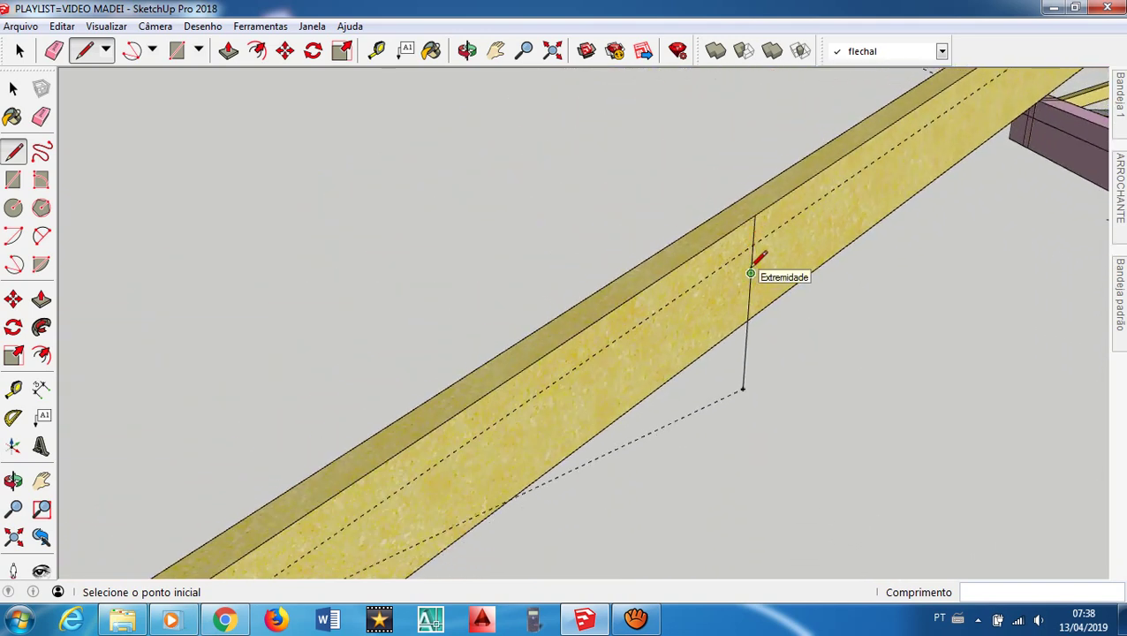
{"action": "key", "text": "space"}
{"action": "key", "text": "l"}
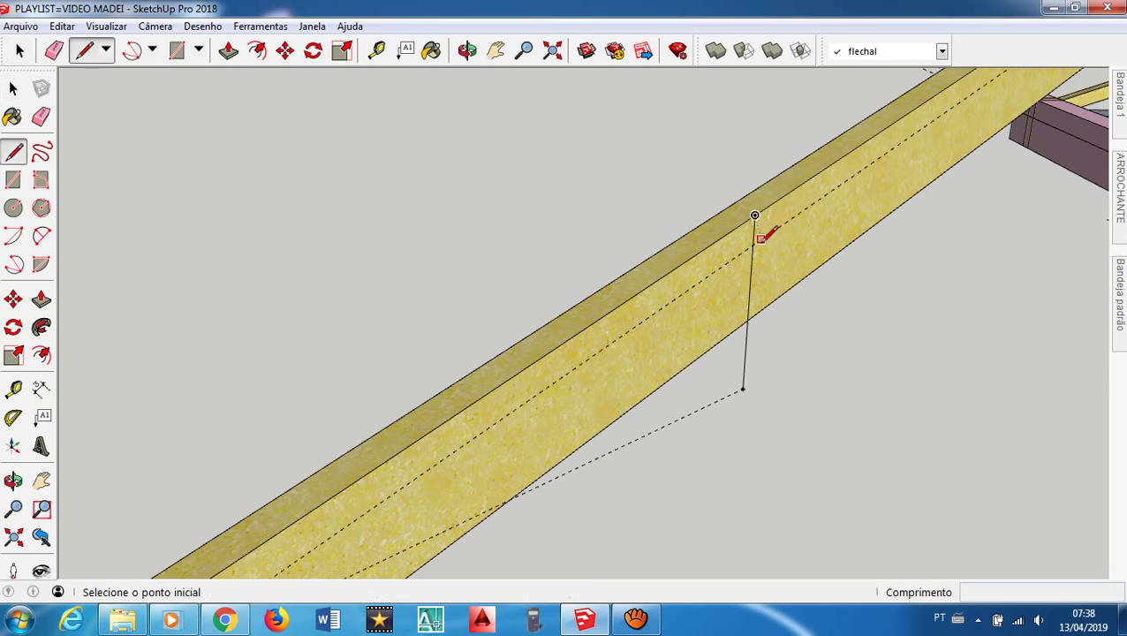
{"action": "left_click", "coordinate": [754, 245]}
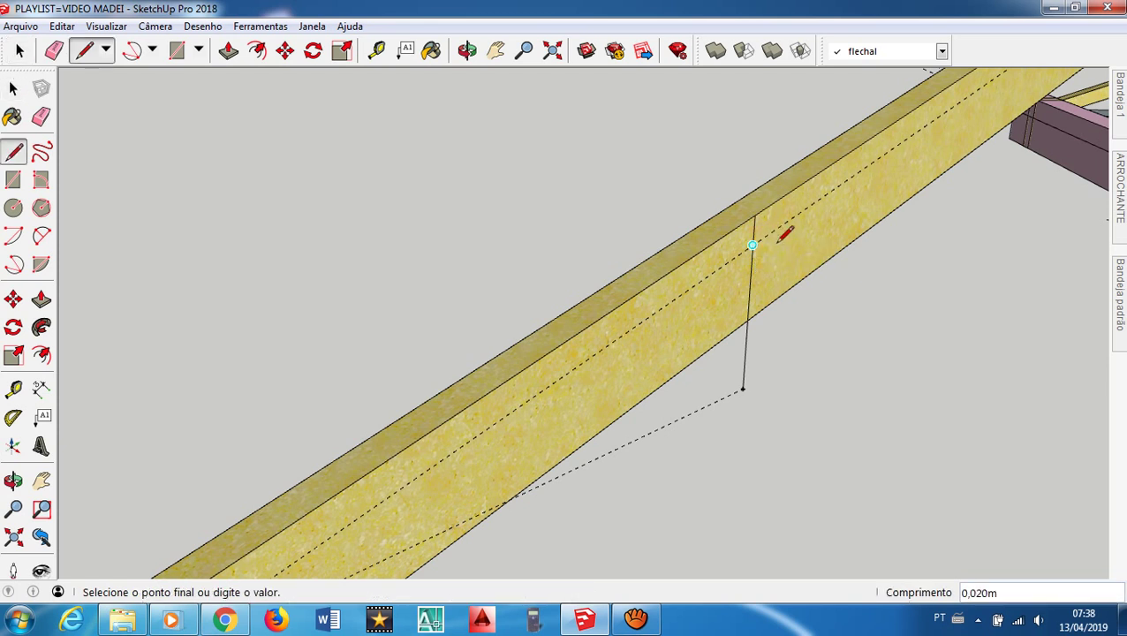
{"action": "scroll", "coordinate": [798, 239], "scroll_direction": "down", "scroll_amount": 1}
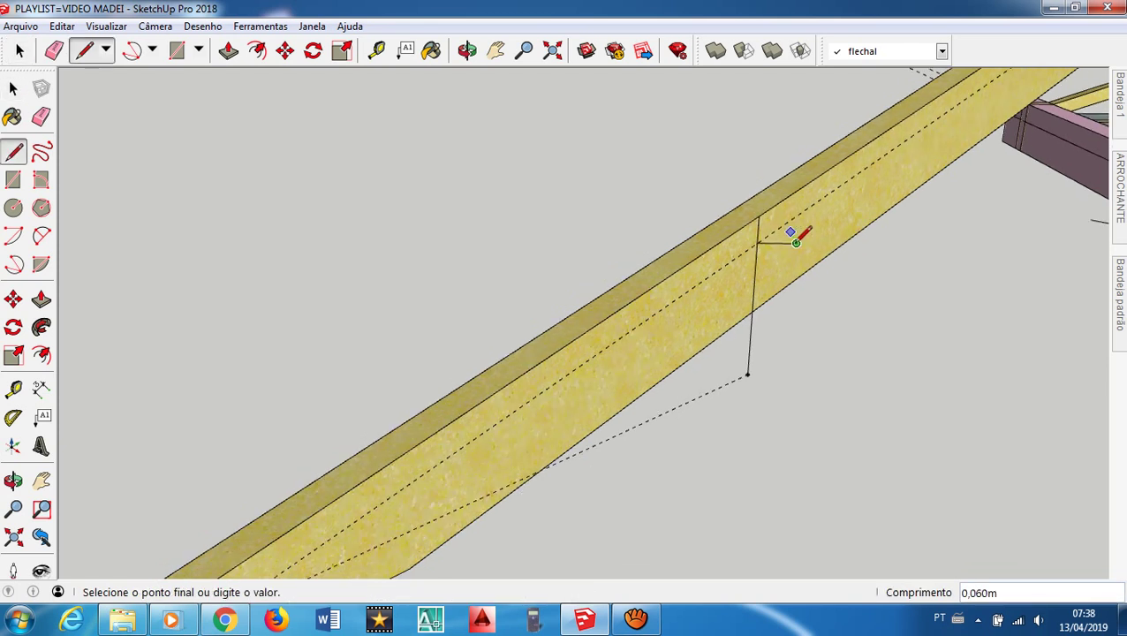
{"action": "scroll", "coordinate": [782, 240], "scroll_direction": "down", "scroll_amount": 4}
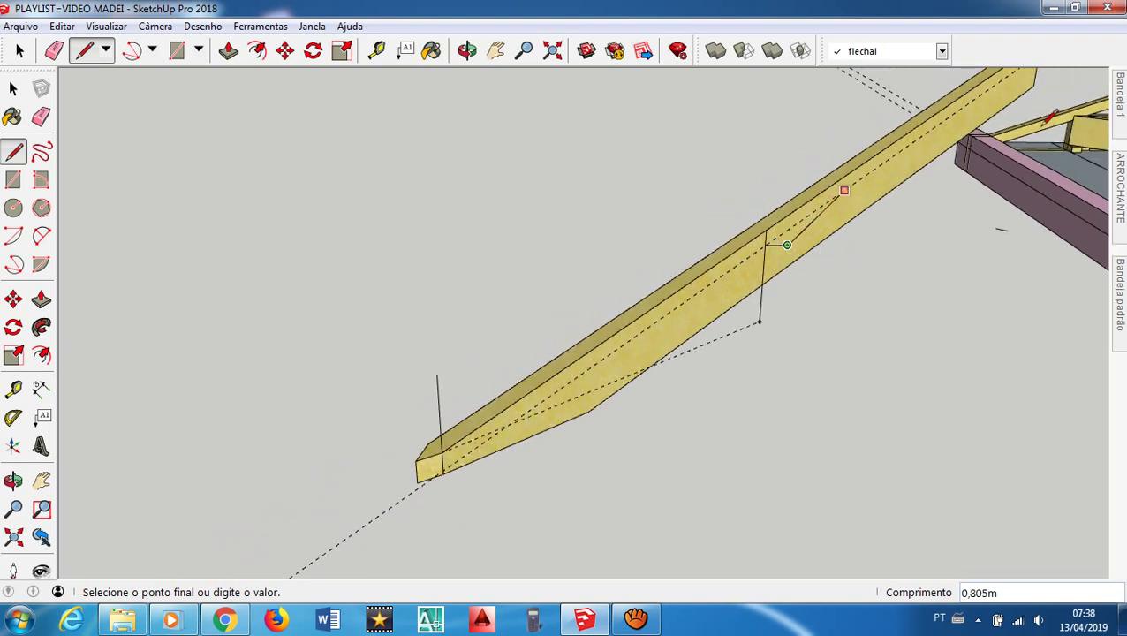
{"action": "scroll", "coordinate": [664, 357], "scroll_direction": "down", "scroll_amount": 2}
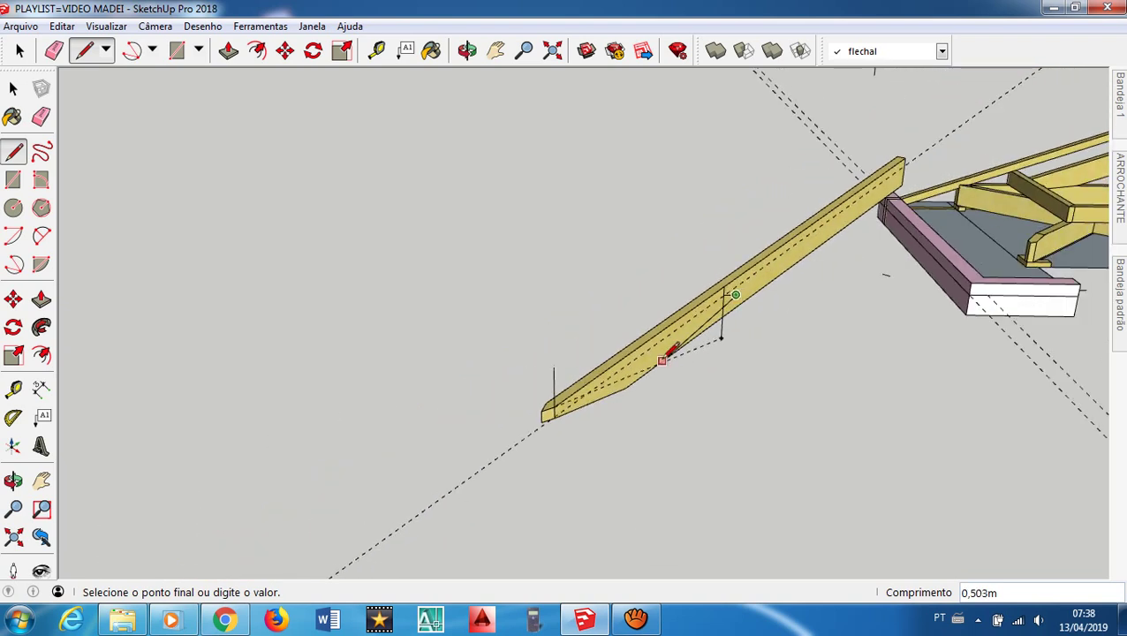
{"action": "scroll", "coordinate": [972, 265], "scroll_direction": "up", "scroll_amount": 3}
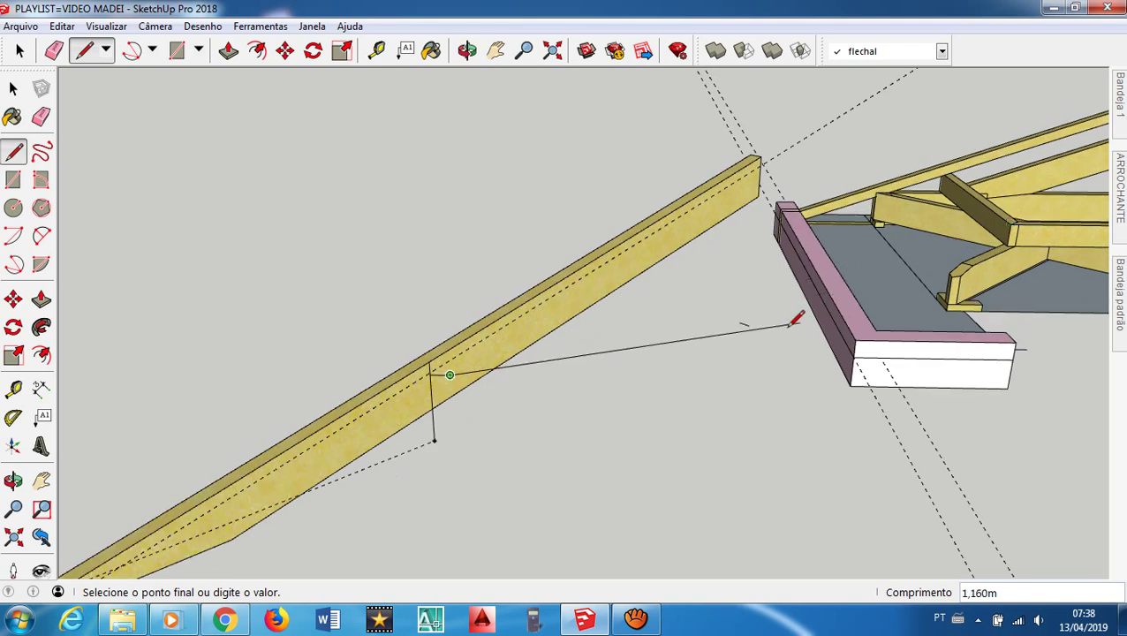
{"action": "key", "text": "space"}
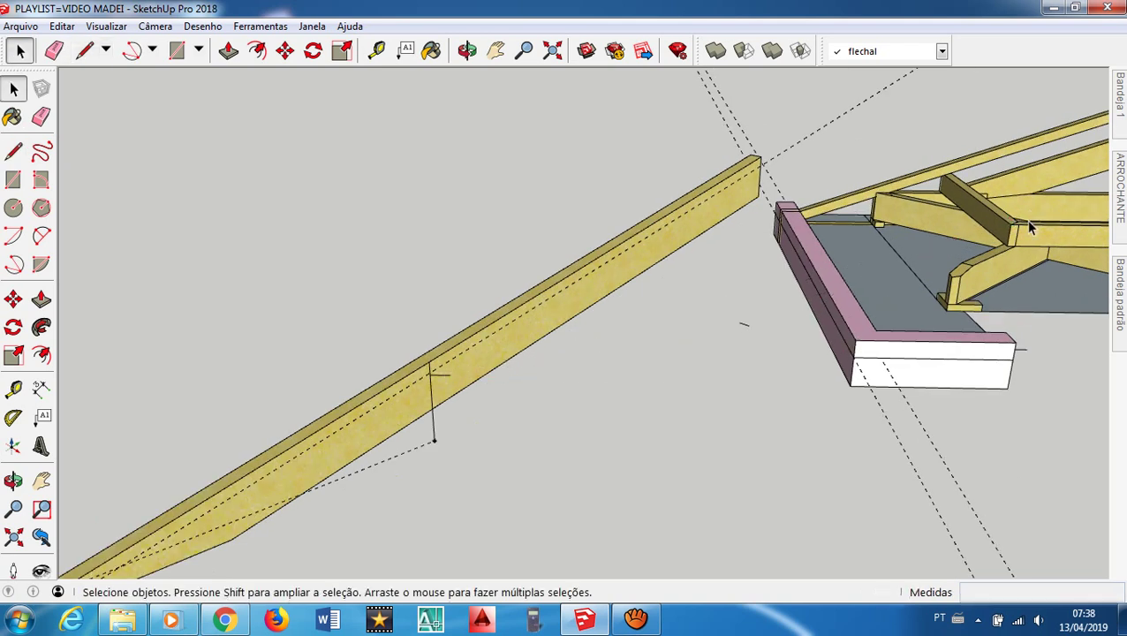
Draw a 0,3 m by 0,3 m square on the ground beside the sloping timber
{"action": "scroll", "coordinate": [1029, 228], "scroll_direction": "up", "scroll_amount": 5}
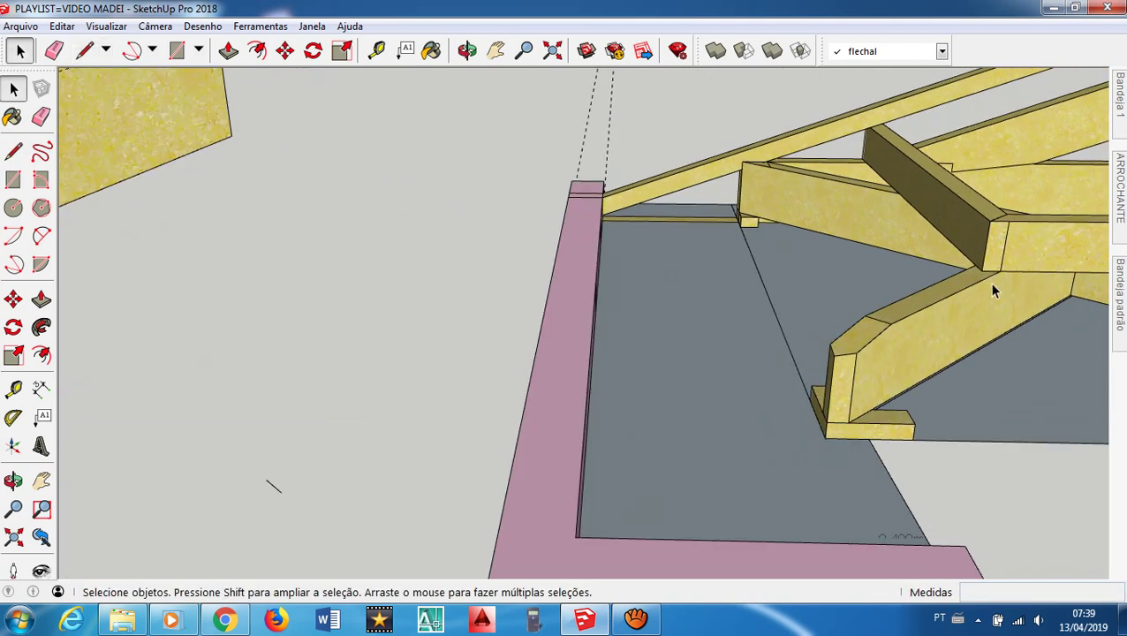
{"action": "scroll", "coordinate": [987, 268], "scroll_direction": "down", "scroll_amount": 8}
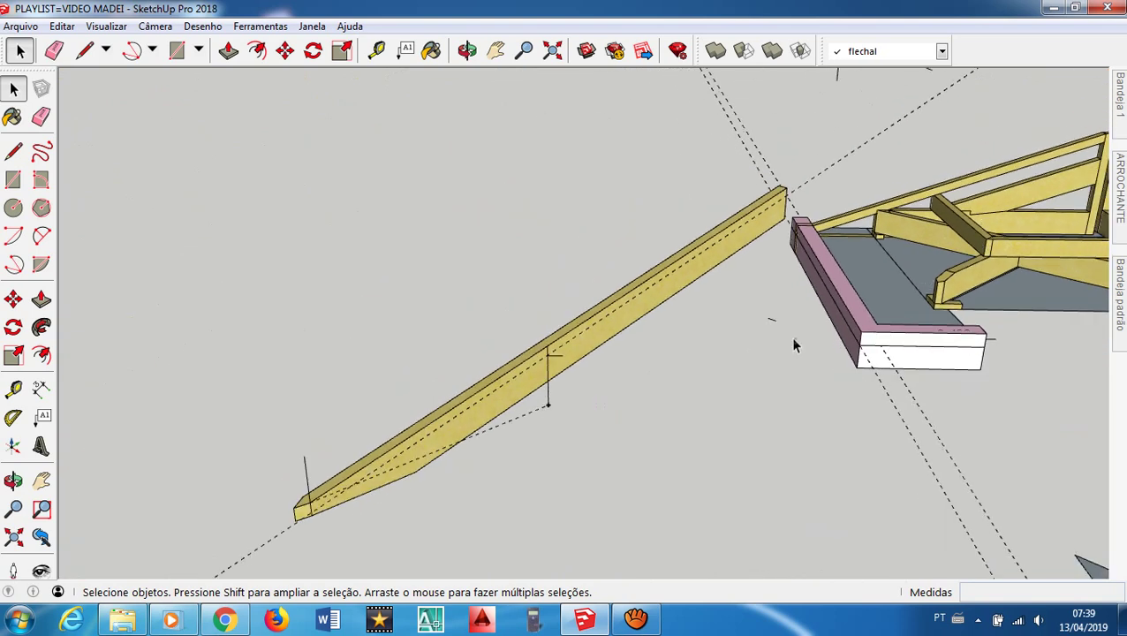
{"action": "mouse_move", "coordinate": [775, 328]}
{"action": "middle_mouse_down"}
{"action": "mouse_move", "coordinate": [664, 428]}
{"action": "mouse_move", "coordinate": [695, 453]}
{"action": "mouse_move", "coordinate": [613, 434]}
{"action": "middle_mouse_up"}
{"action": "key", "text": "r"}
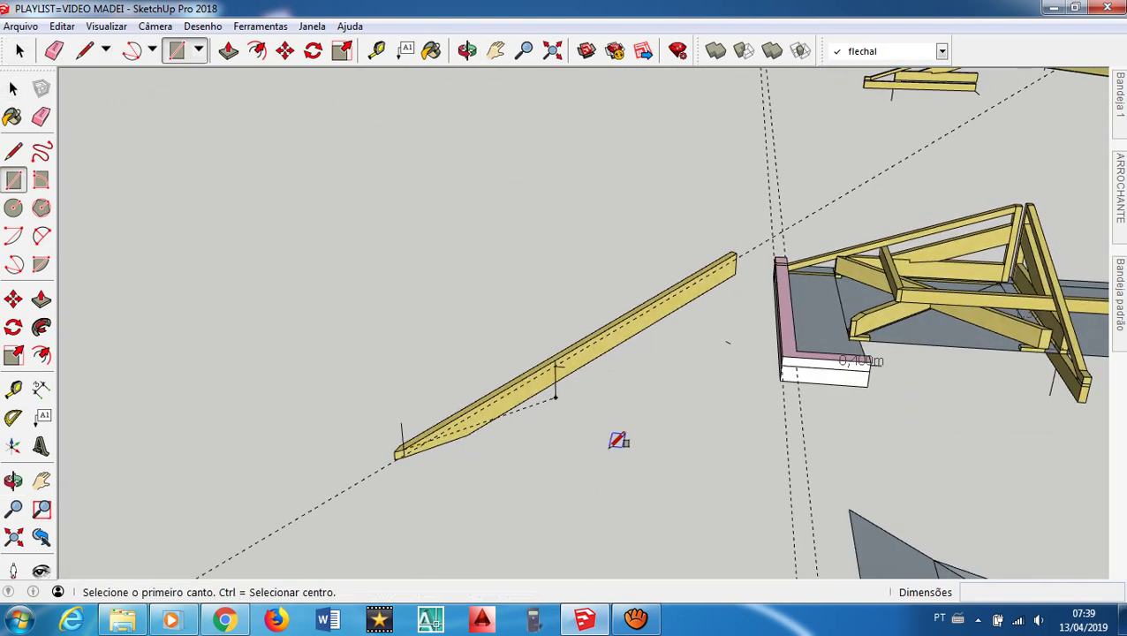
{"action": "left_click", "coordinate": [589, 455]}
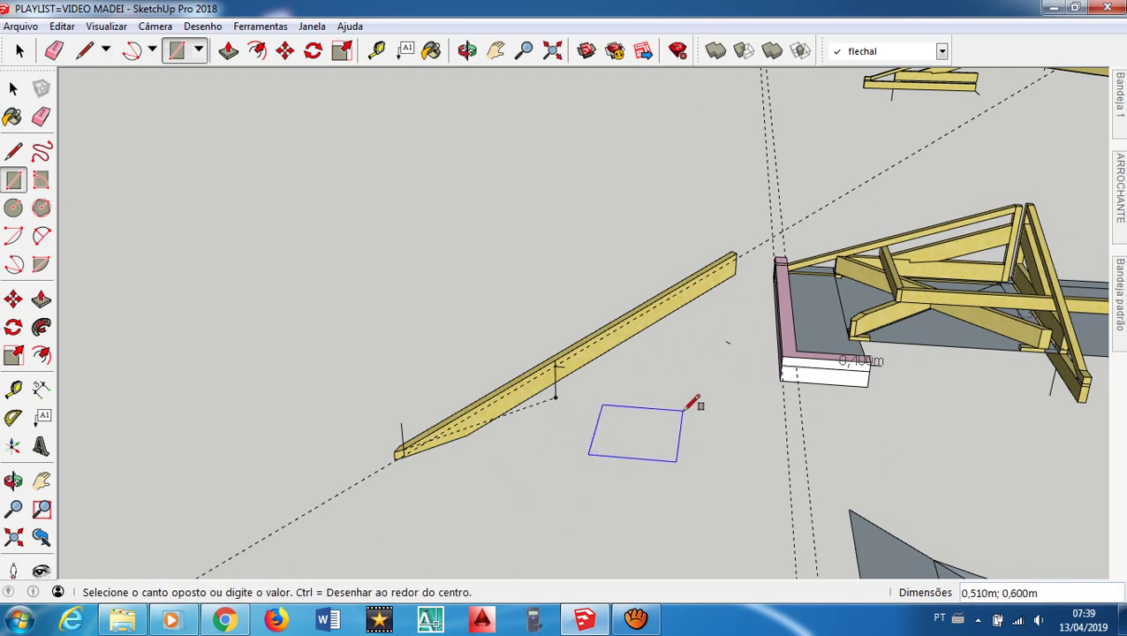
{"action": "type", "text": ",3;,3"}
{"action": "key", "text": "Return"}
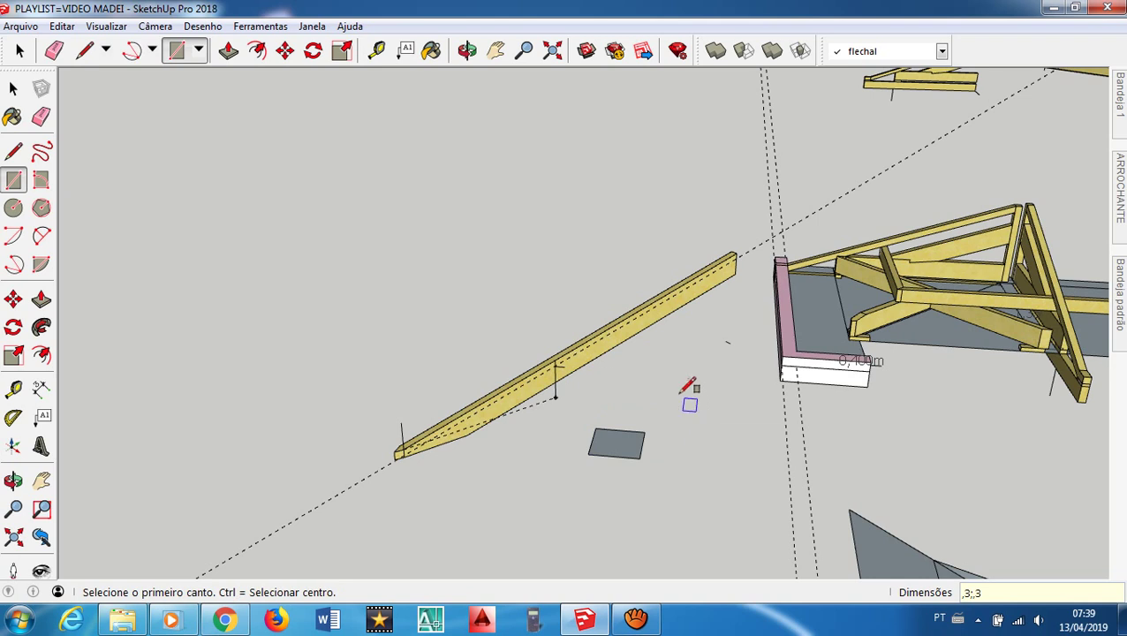
Offset the square's outline 0,05 m inward
{"action": "scroll", "coordinate": [608, 444], "scroll_direction": "up", "scroll_amount": 4}
{"action": "scroll", "coordinate": [608, 443], "scroll_direction": "up", "scroll_amount": 4}
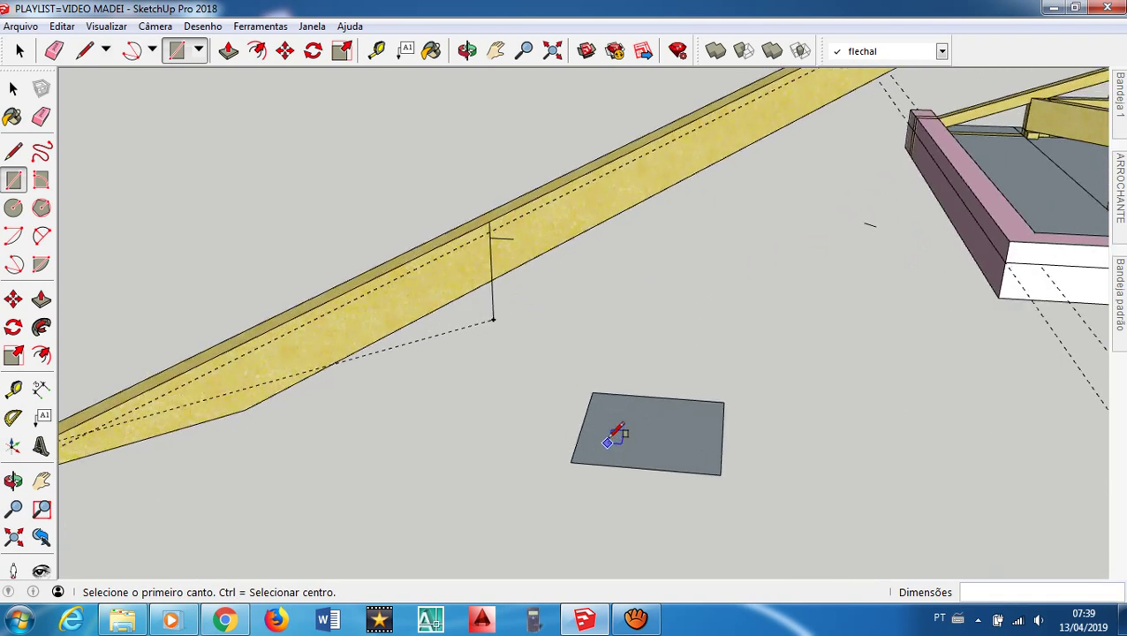
{"action": "key", "text": "space"}
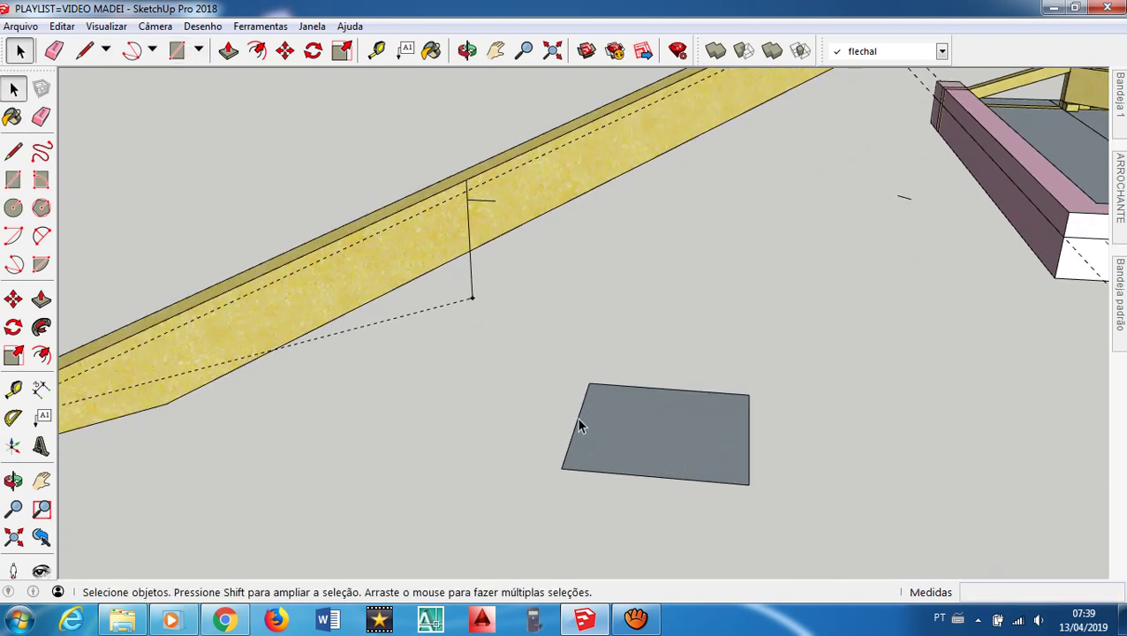
{"action": "left_click", "coordinate": [41, 355]}
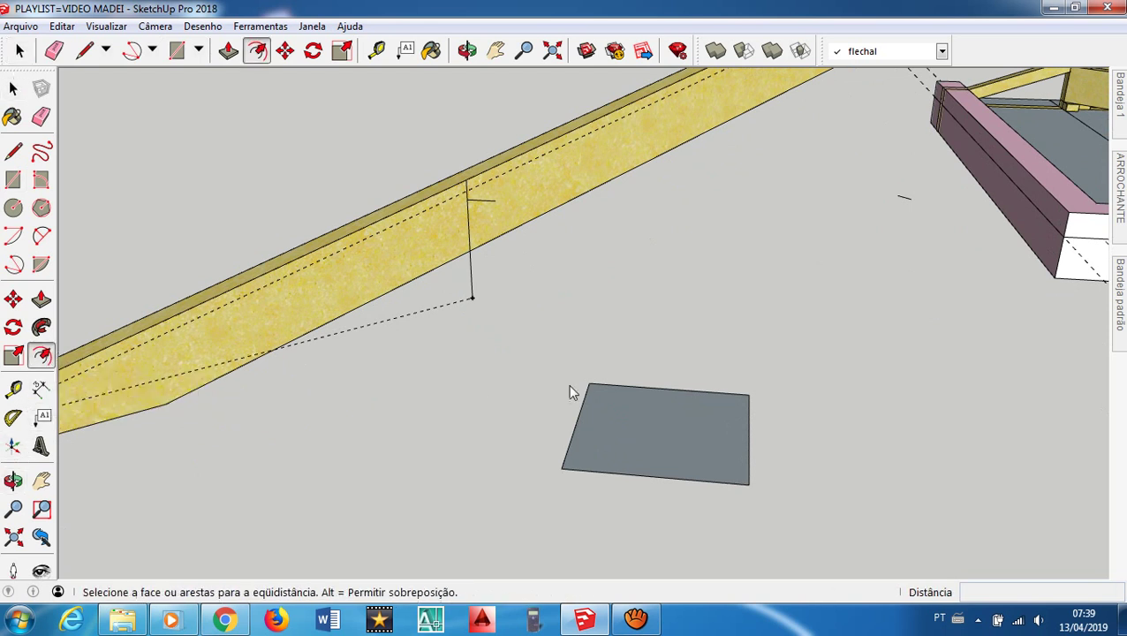
{"action": "left_click", "coordinate": [571, 437]}
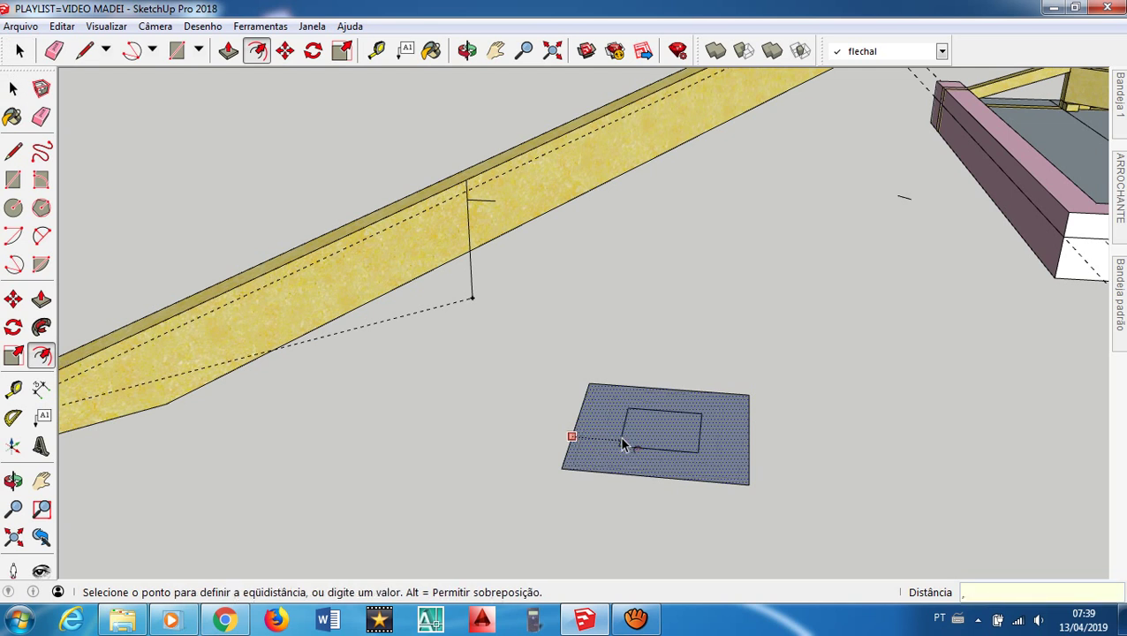
{"action": "type", "text": ",05"}
{"action": "key", "text": "Return"}
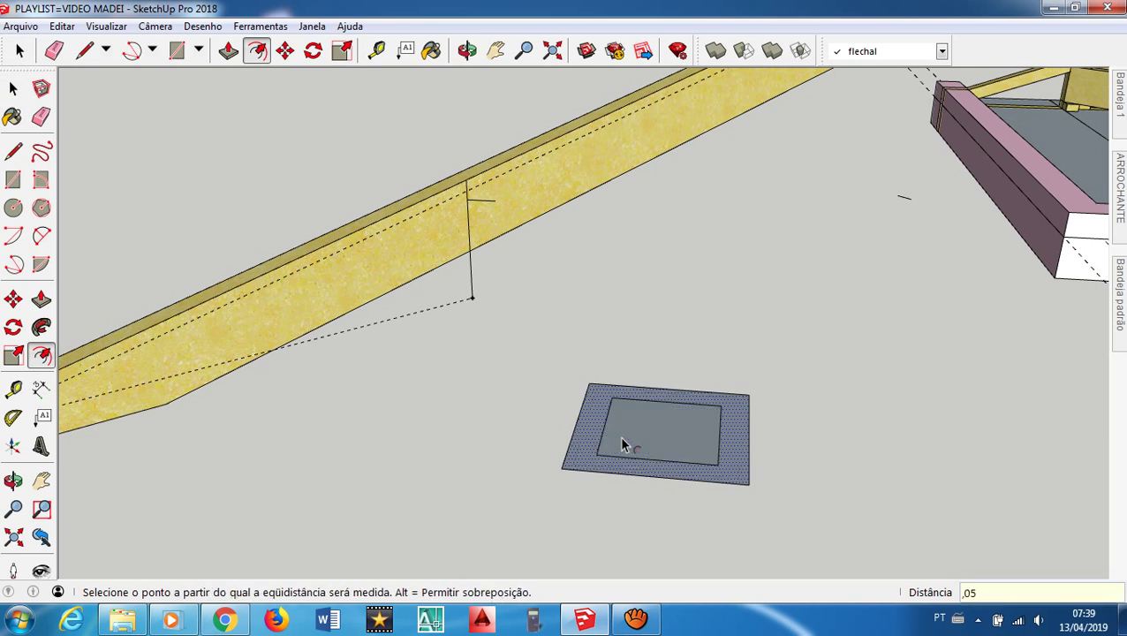
{"action": "key", "text": "Escape"}
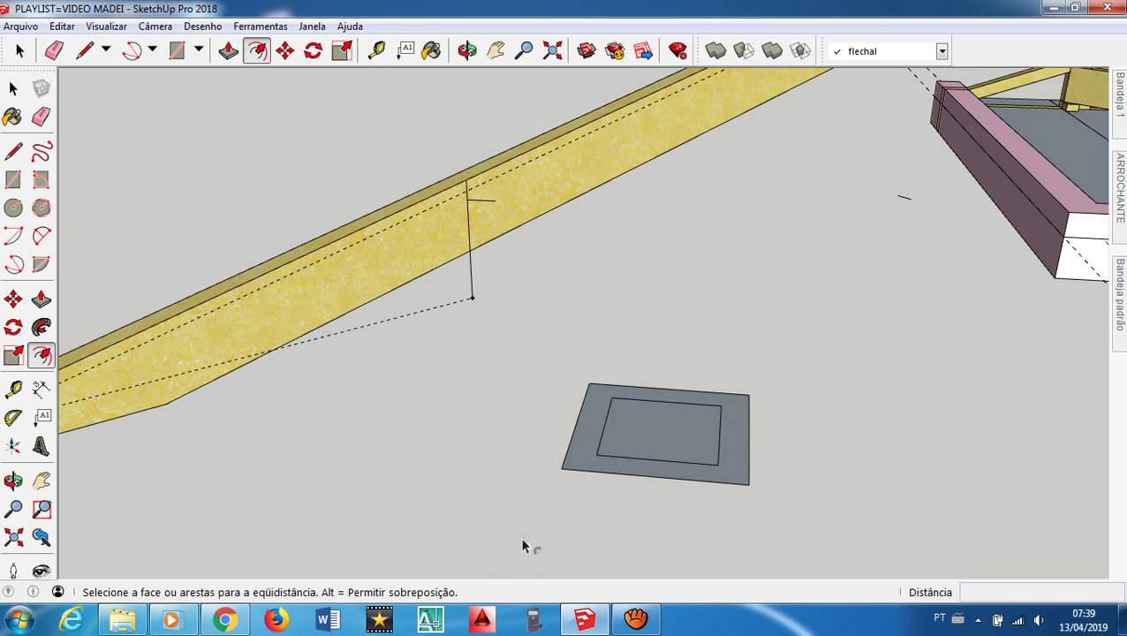
Draw a diagonal line between two opposite outer corners of the square
{"action": "key", "text": "l"}
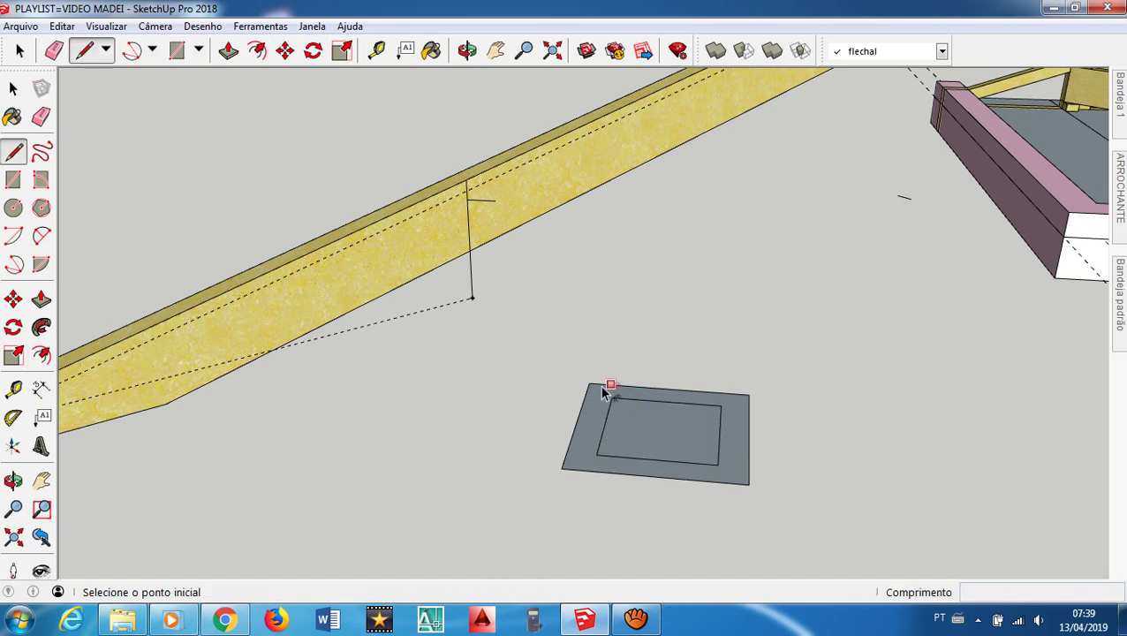
{"action": "left_click", "coordinate": [589, 385]}
{"action": "left_click", "coordinate": [749, 483]}
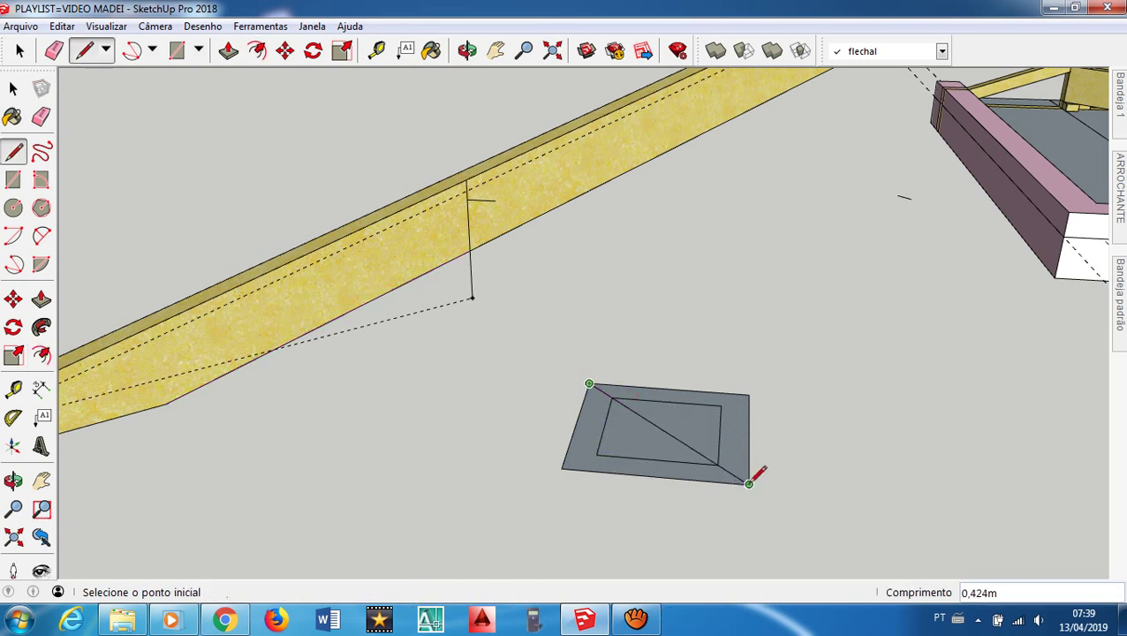
Delete the half of the square on the far side of the diagonal, including its faces and edges
{"action": "key", "text": "space"}
{"action": "left_click", "coordinate": [698, 426]}
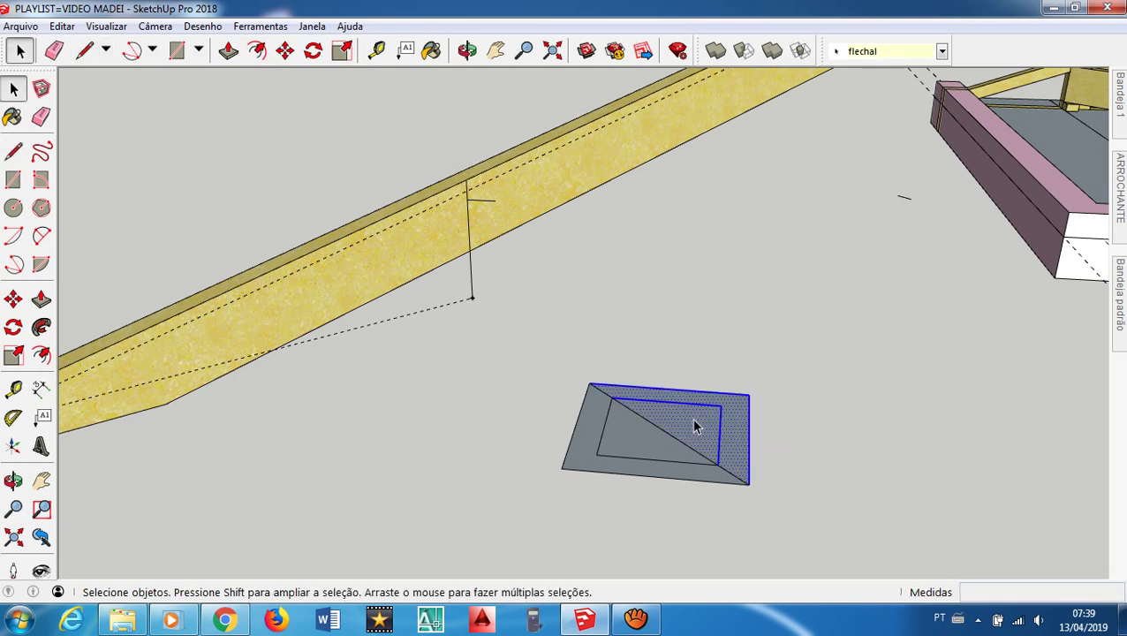
{"action": "key", "text": "Delete"}
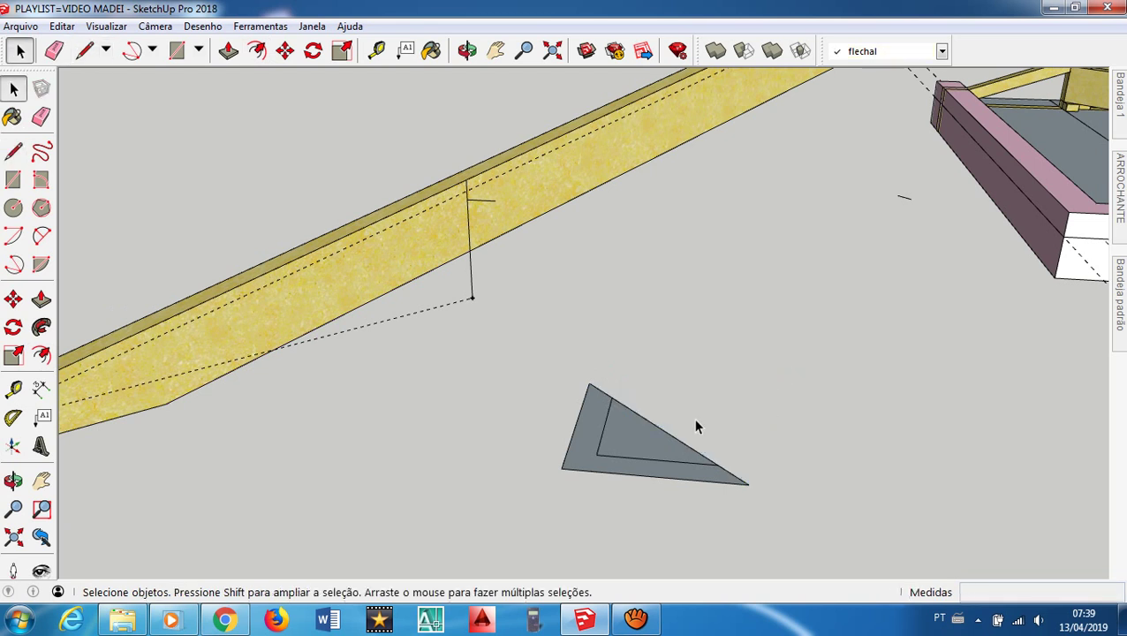
Extrude the remaining L-shaped border upward by 0,15 m with Push/Pull
{"action": "left_click", "coordinate": [586, 444]}
{"action": "key", "text": "p"}
{"action": "left_click", "coordinate": [585, 438]}
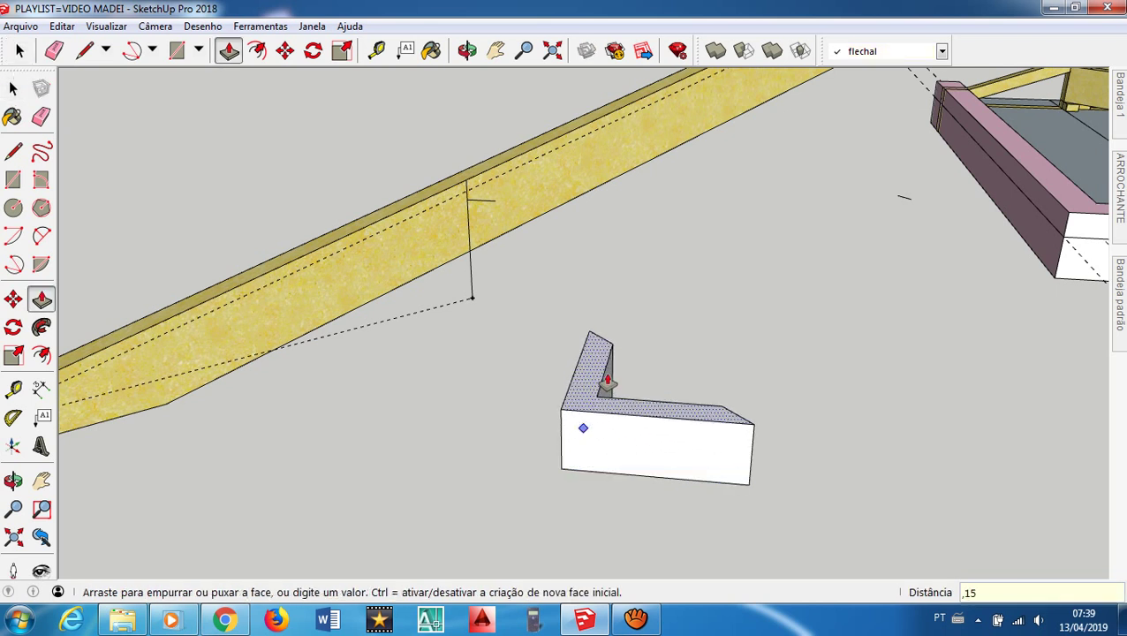
{"action": "key", "text": "Return"}
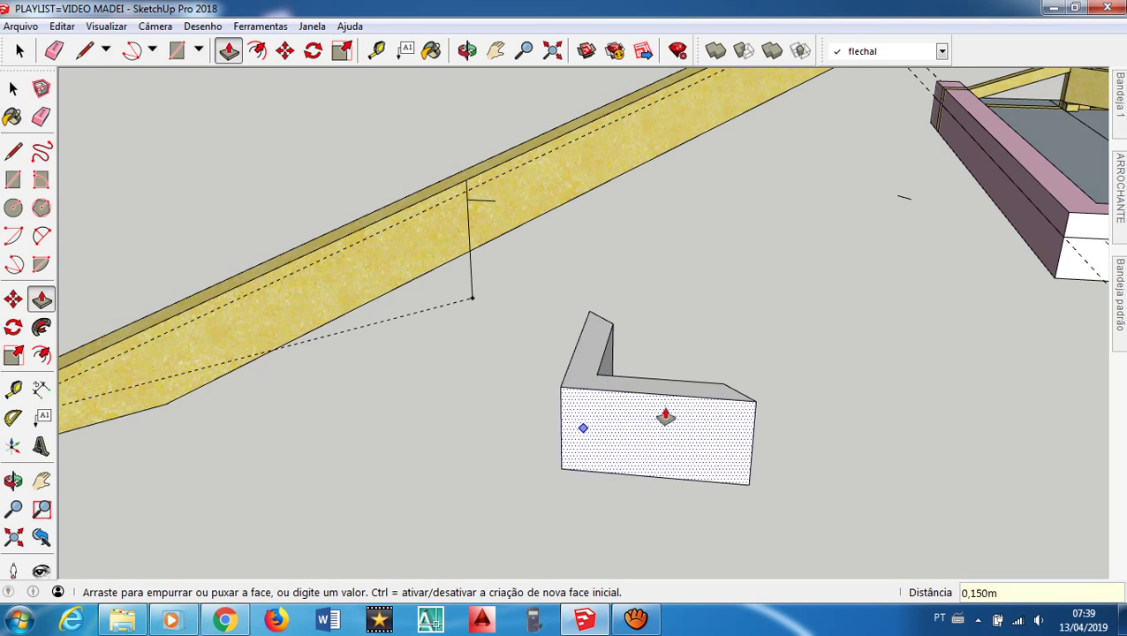
Paint the whole L-shaped block with the light yellow wood material from the Madeiras collection
{"action": "scroll", "coordinate": [663, 417], "scroll_direction": "down", "scroll_amount": 2}
{"action": "key", "text": "space"}
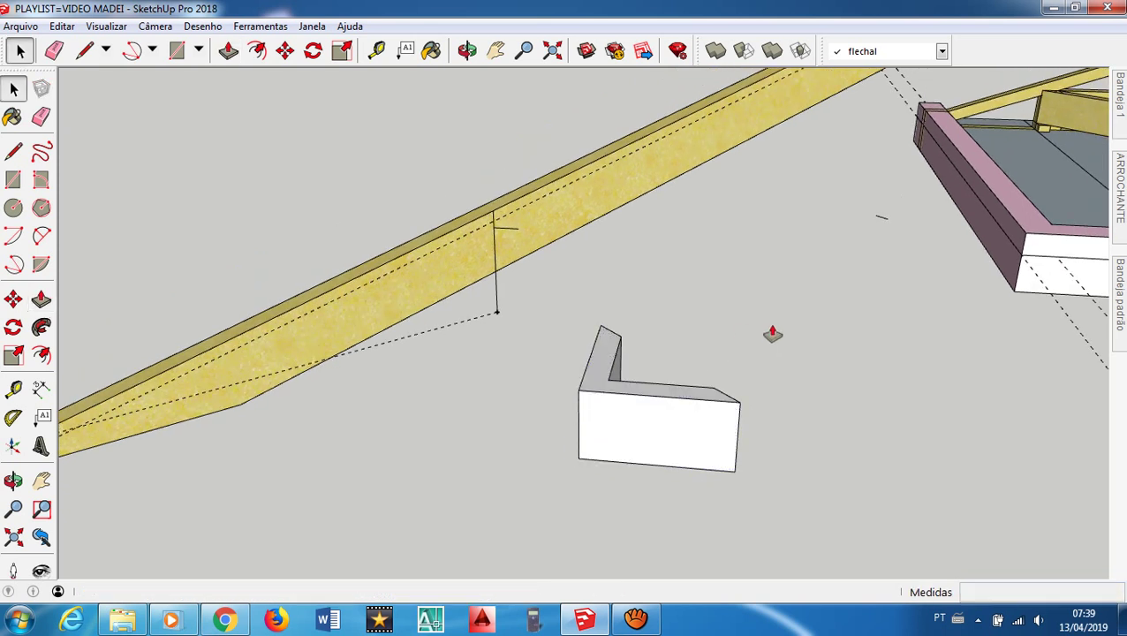
{"action": "left_click_drag", "start_coordinate": [769, 328], "coordinate": [546, 501]}
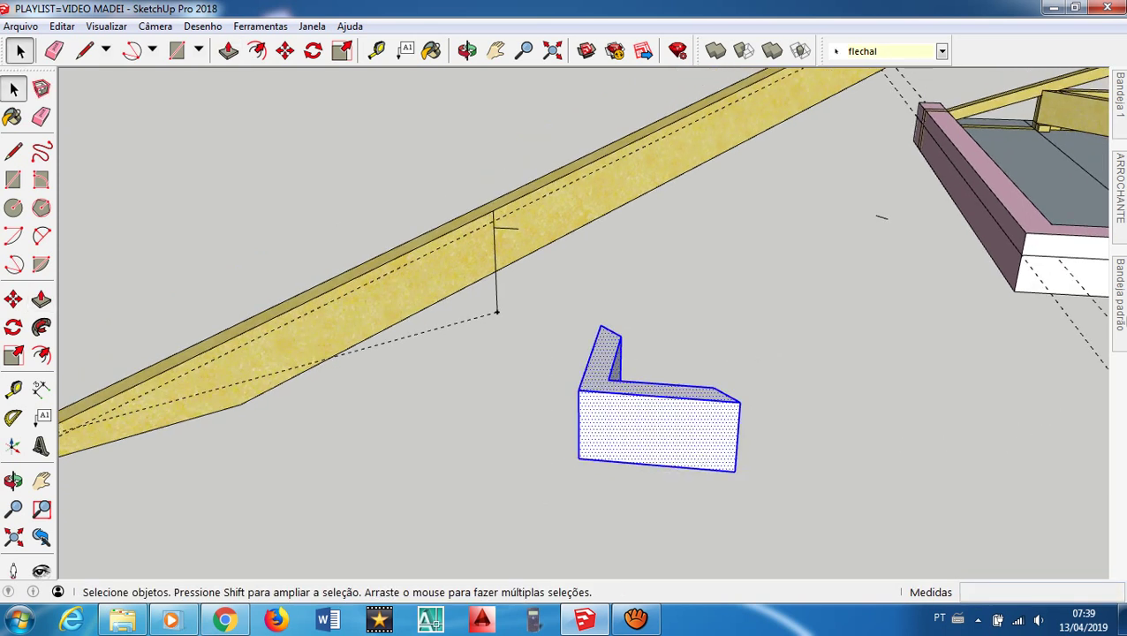
{"action": "mouse_move", "coordinate": [1118, 305]}
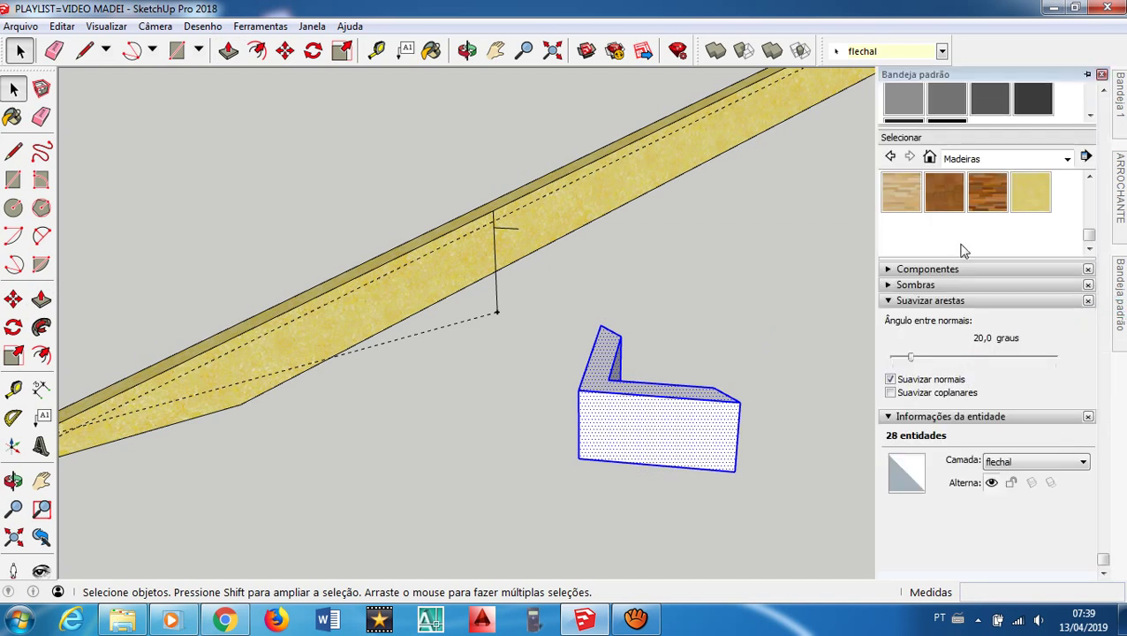
{"action": "left_click", "coordinate": [1031, 193]}
{"action": "left_click", "coordinate": [669, 413]}
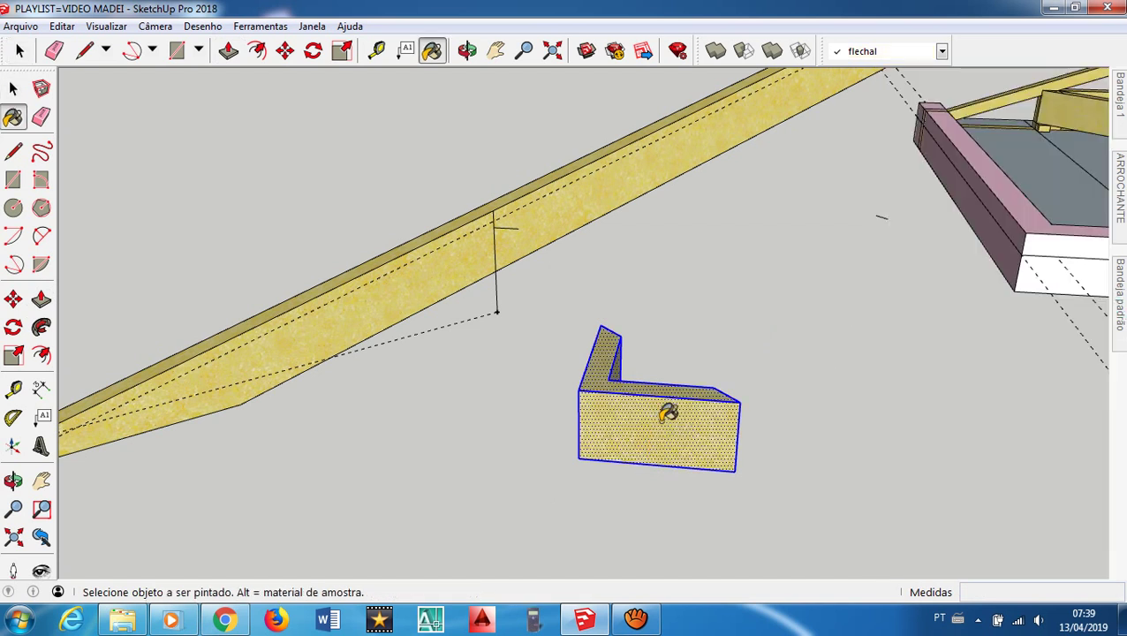
{"action": "key", "text": "space"}
{"action": "left_click", "coordinate": [757, 377]}
Move the whole L-shaped block, taking the upper outer corner of its right angle as the base point
{"action": "middle_click_drag", "start_coordinate": [758, 377], "coordinate": [748, 356]}
{"action": "scroll", "coordinate": [748, 356], "scroll_direction": "down", "scroll_amount": 3}
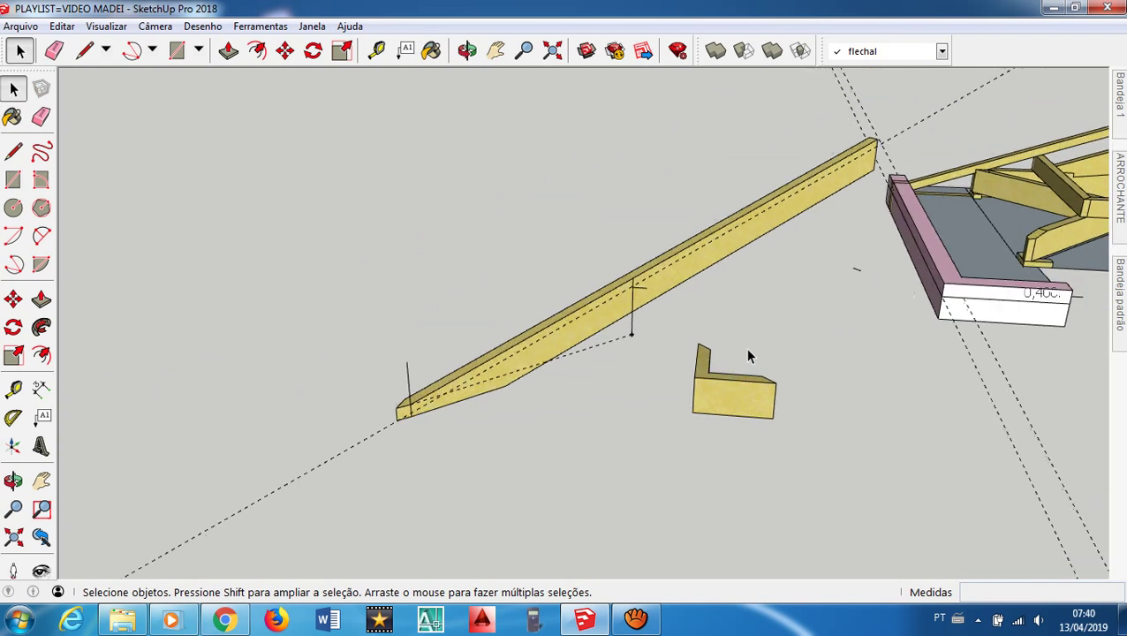
{"action": "scroll", "coordinate": [745, 355], "scroll_direction": "up", "scroll_amount": 3}
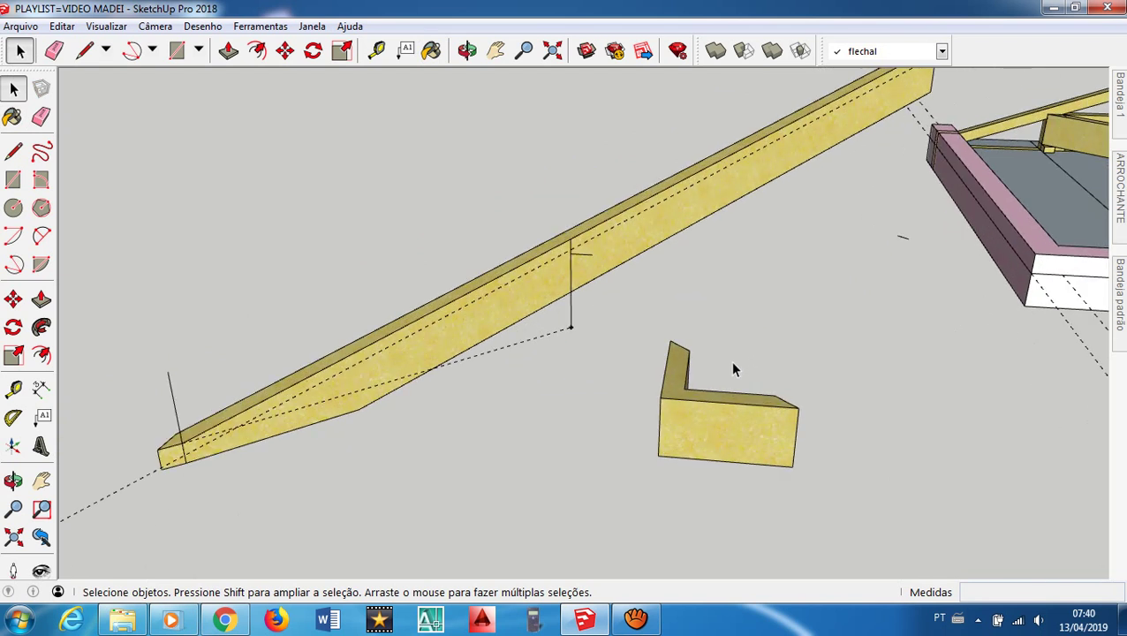
{"action": "left_click_drag", "start_coordinate": [733, 369], "coordinate": [594, 466]}
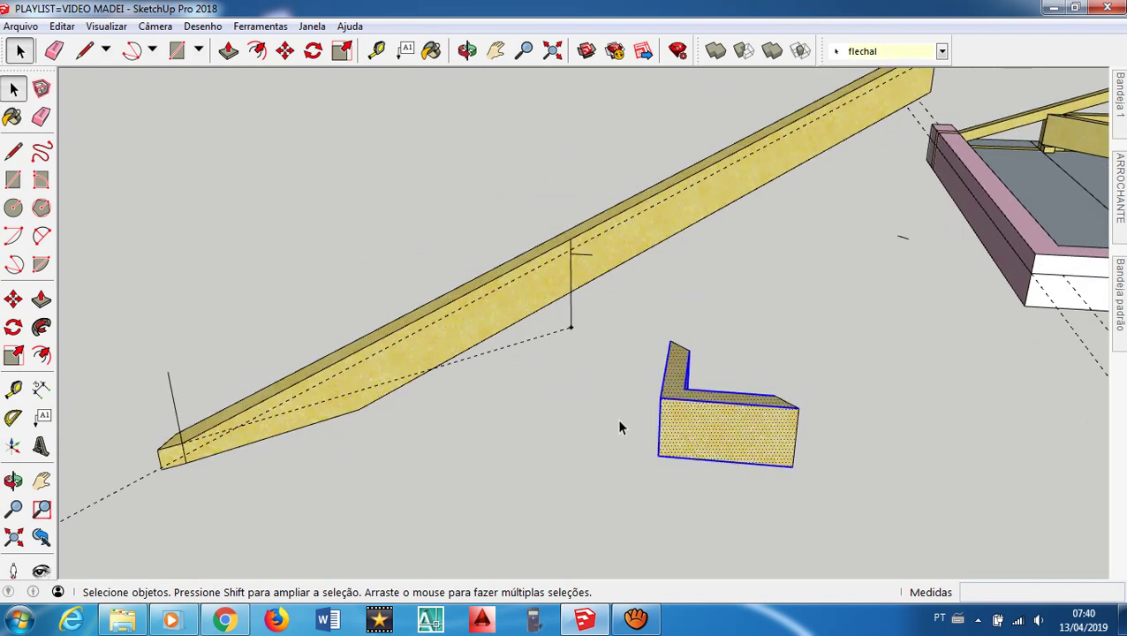
{"action": "key", "text": "m"}
{"action": "left_click", "coordinate": [659, 402]}
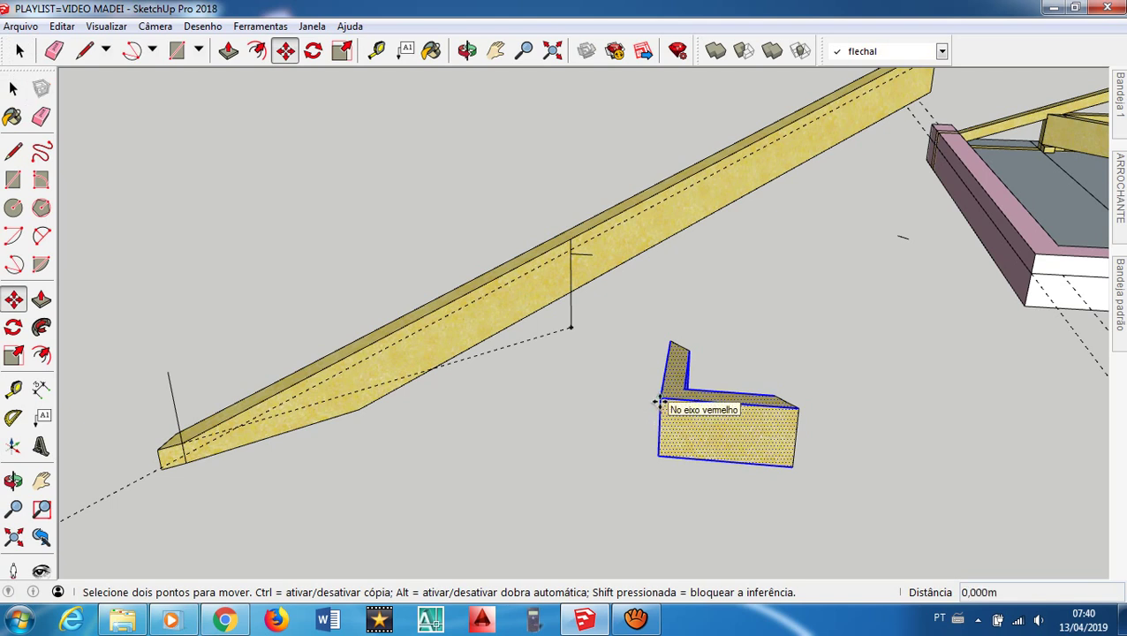
Draw a diagonal line on the L-shaped piece's top face from its inner corner to its outer corner
{"action": "key", "text": "space"}
{"action": "scroll", "coordinate": [676, 387], "scroll_direction": "up", "scroll_amount": 6}
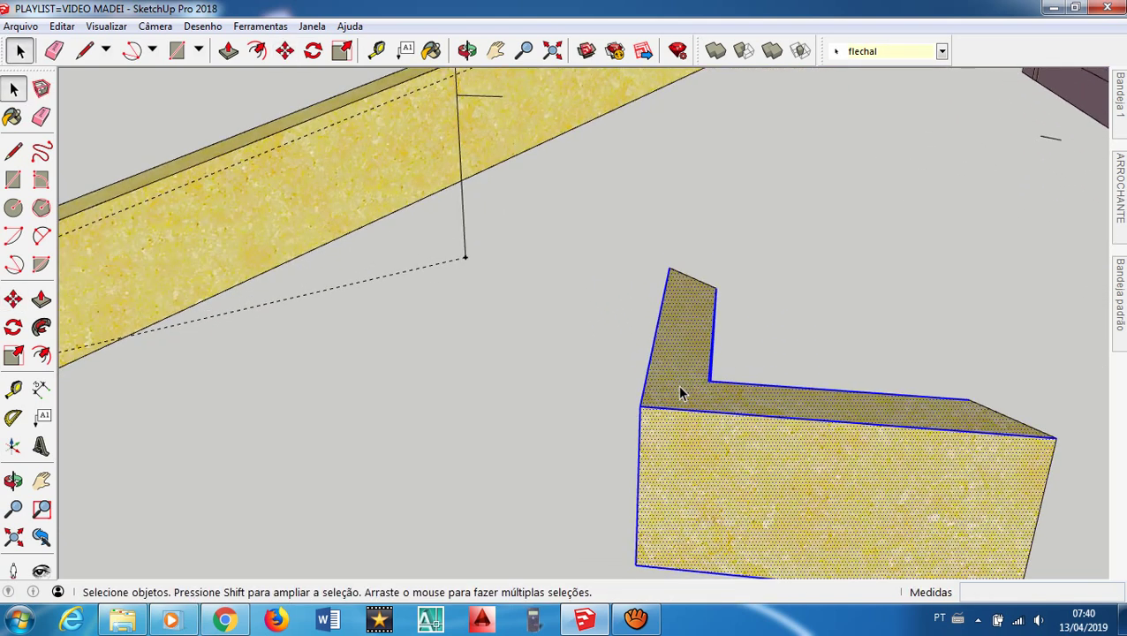
{"action": "key", "text": "l"}
{"action": "left_click", "coordinate": [709, 381]}
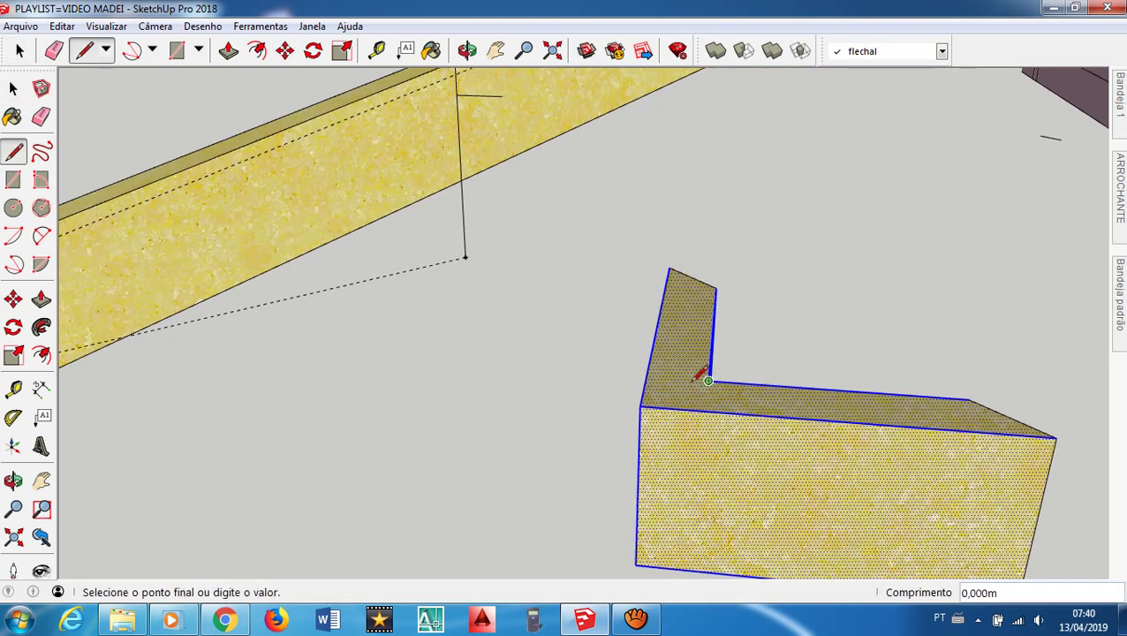
{"action": "left_click", "coordinate": [639, 406]}
{"action": "scroll", "coordinate": [694, 392], "scroll_direction": "up", "scroll_amount": 3}
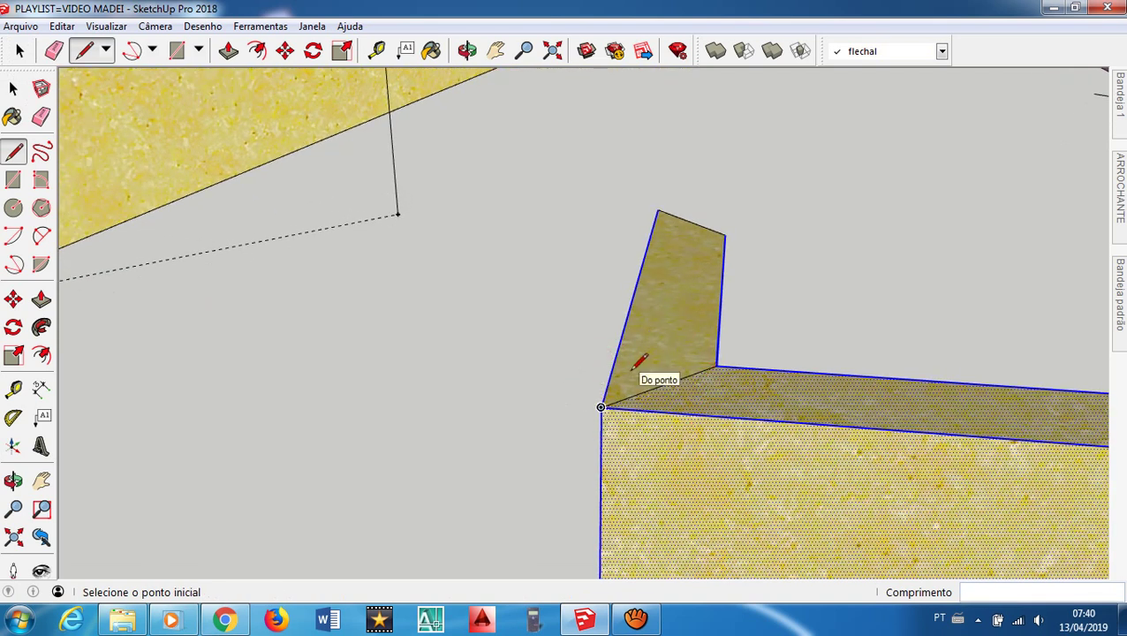
Create a guide parallel to the diagonal corner line, offset 0,025 m toward the long arm of the L-shaped piece
{"action": "key", "text": "t"}
{"action": "left_click", "coordinate": [689, 376]}
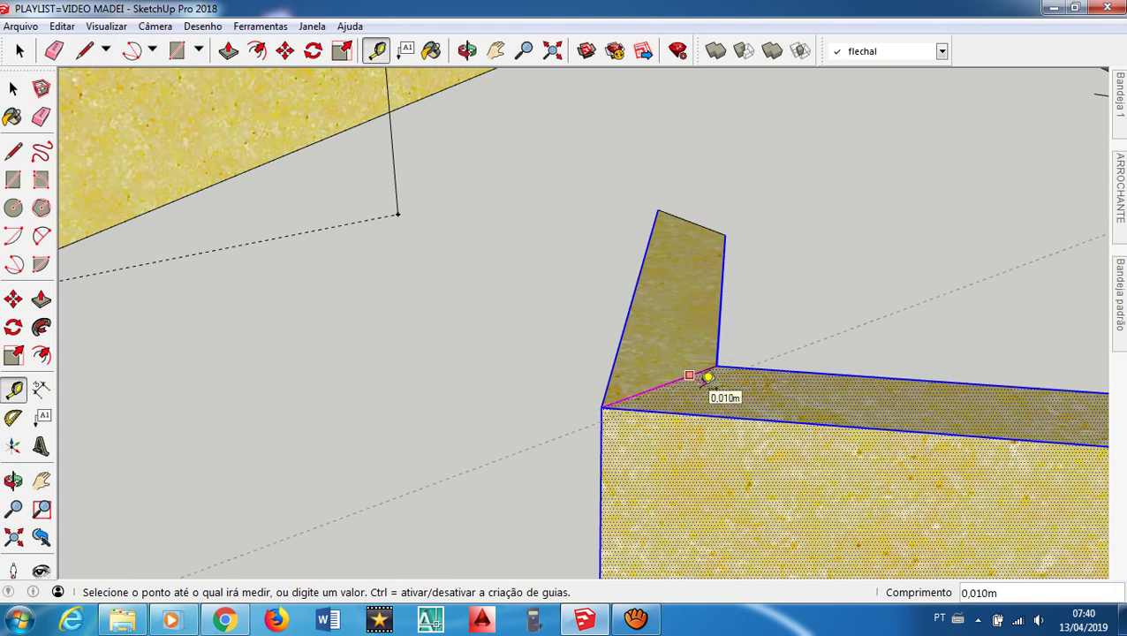
{"action": "type", "text": ",02"}
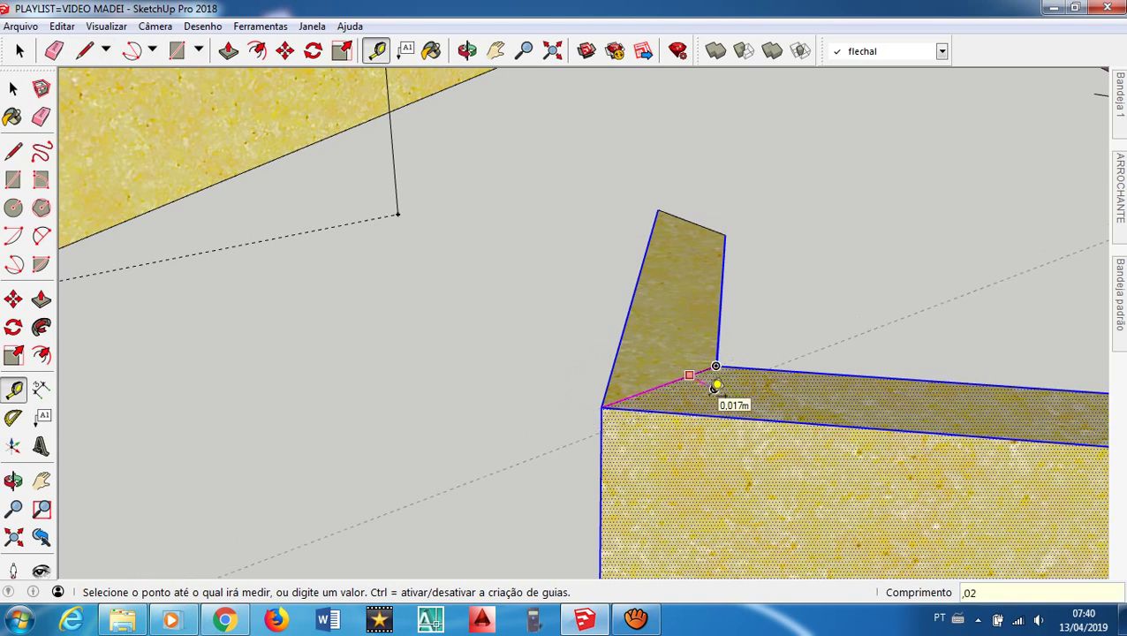
{"action": "type", "text": "5"}
{"action": "key", "text": "Return"}
{"action": "key", "text": "space"}
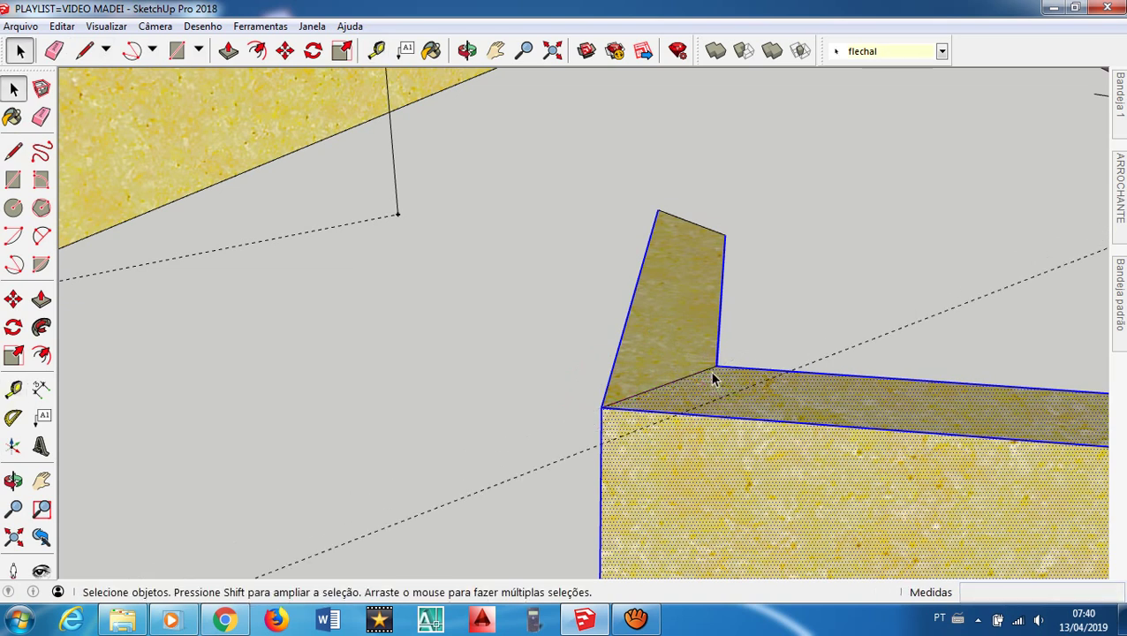
{"action": "scroll", "coordinate": [714, 378], "scroll_direction": "down", "scroll_amount": 2}
Draw a line along the guide across the top face of the L-shaped piece's long arm
{"action": "key", "text": "l"}
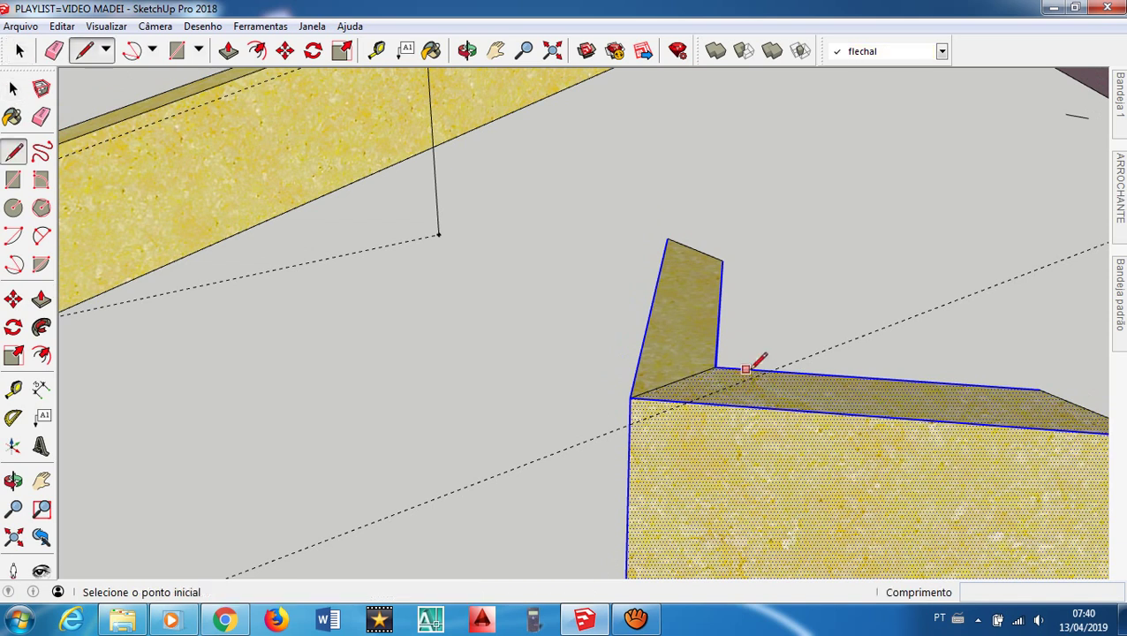
{"action": "left_click", "coordinate": [767, 370]}
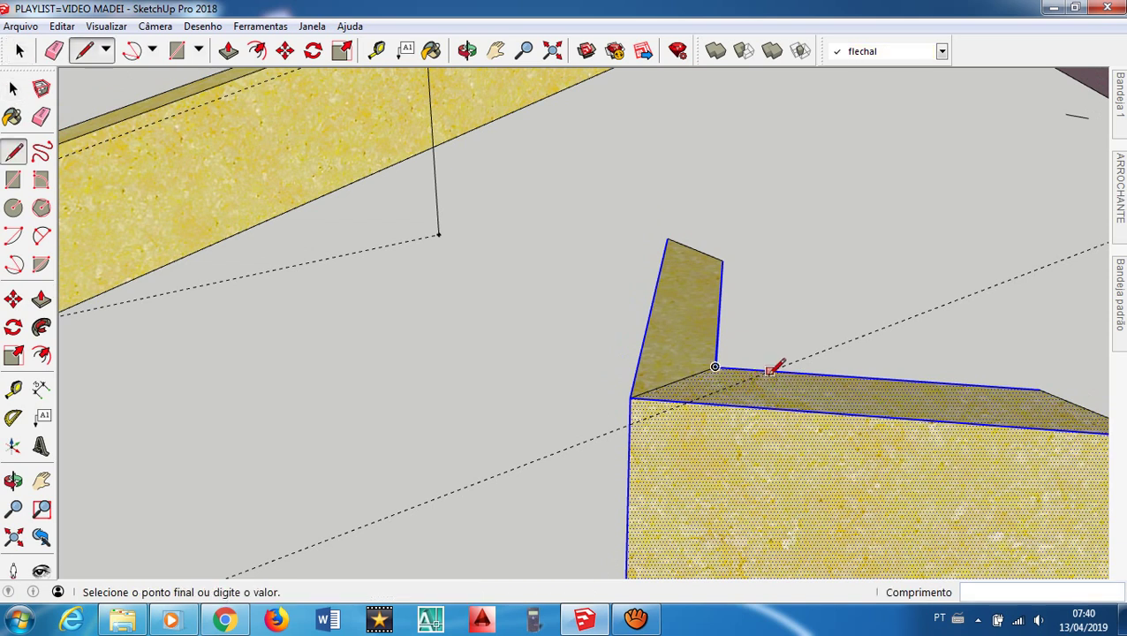
{"action": "left_click", "coordinate": [696, 397]}
{"action": "key", "text": "space"}
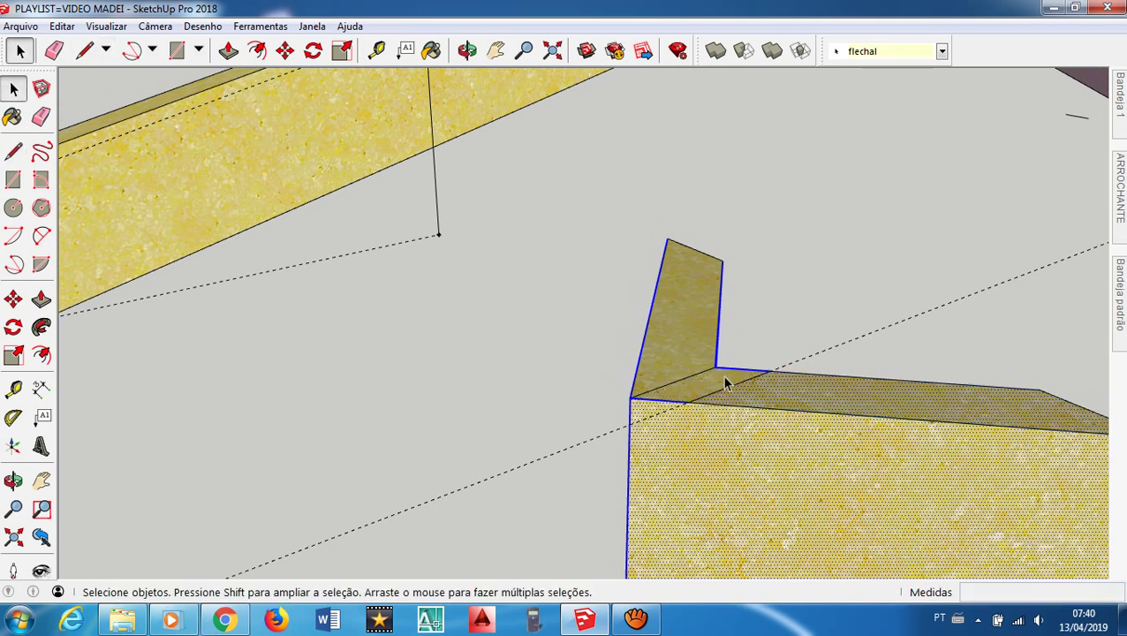
Copy the whole L-shaped piece with its guide from the offset line's front endpoint to the short horizontal mark's endpoint on the long rafter
{"action": "scroll", "coordinate": [739, 393], "scroll_direction": "down", "scroll_amount": 2}
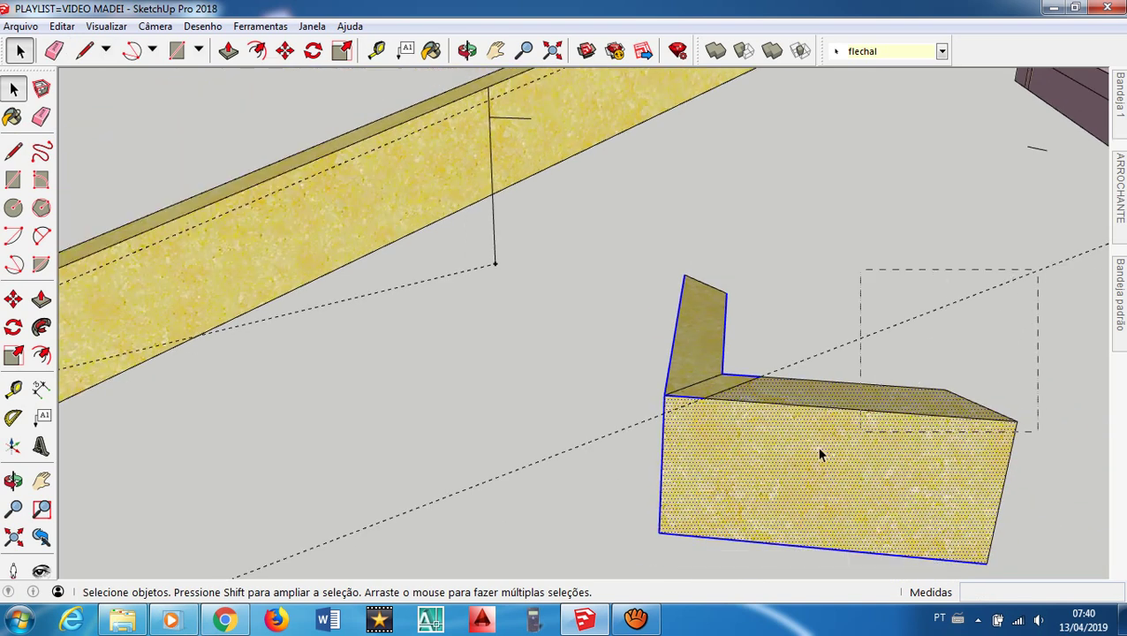
{"action": "left_click_drag", "start_coordinate": [649, 523], "coordinate": [652, 520]}
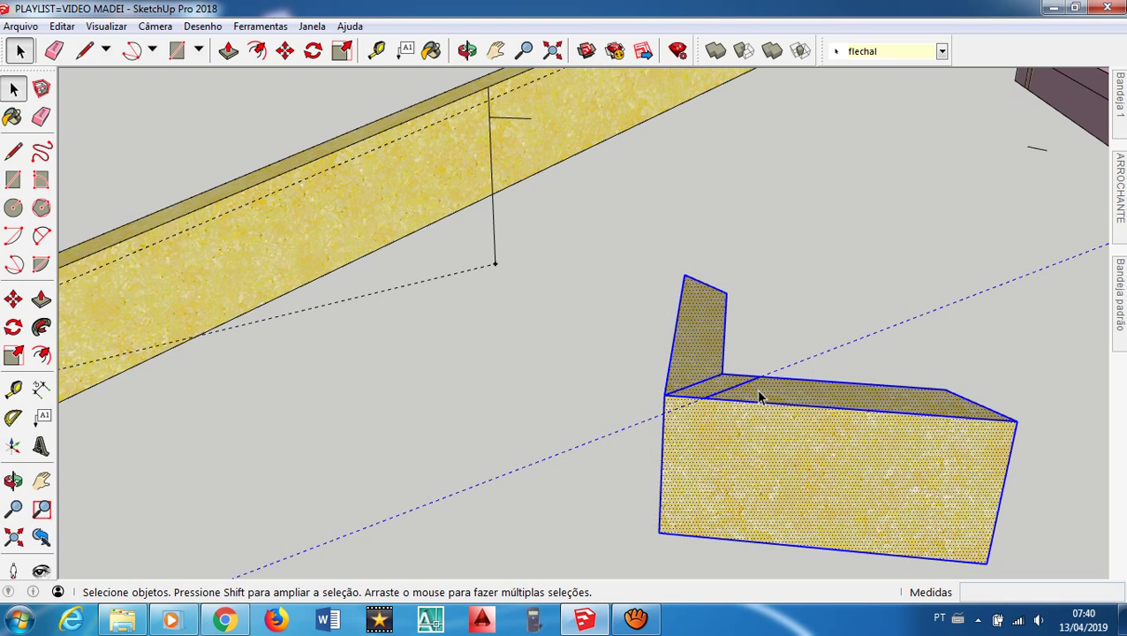
{"action": "key", "text": "m"}
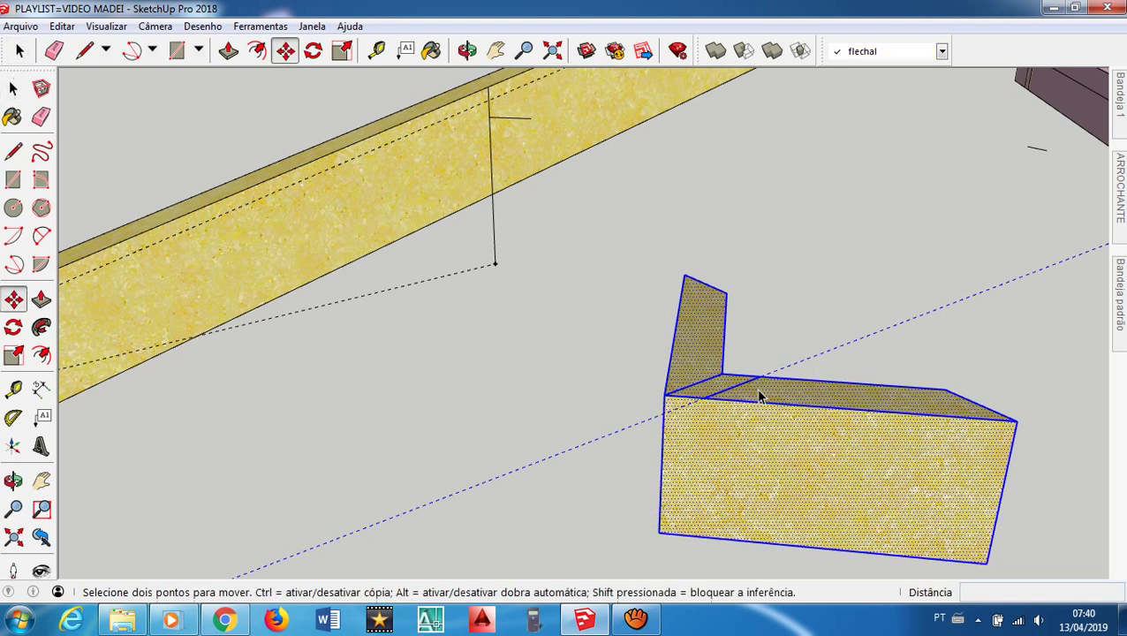
{"action": "left_click", "coordinate": [705, 399]}
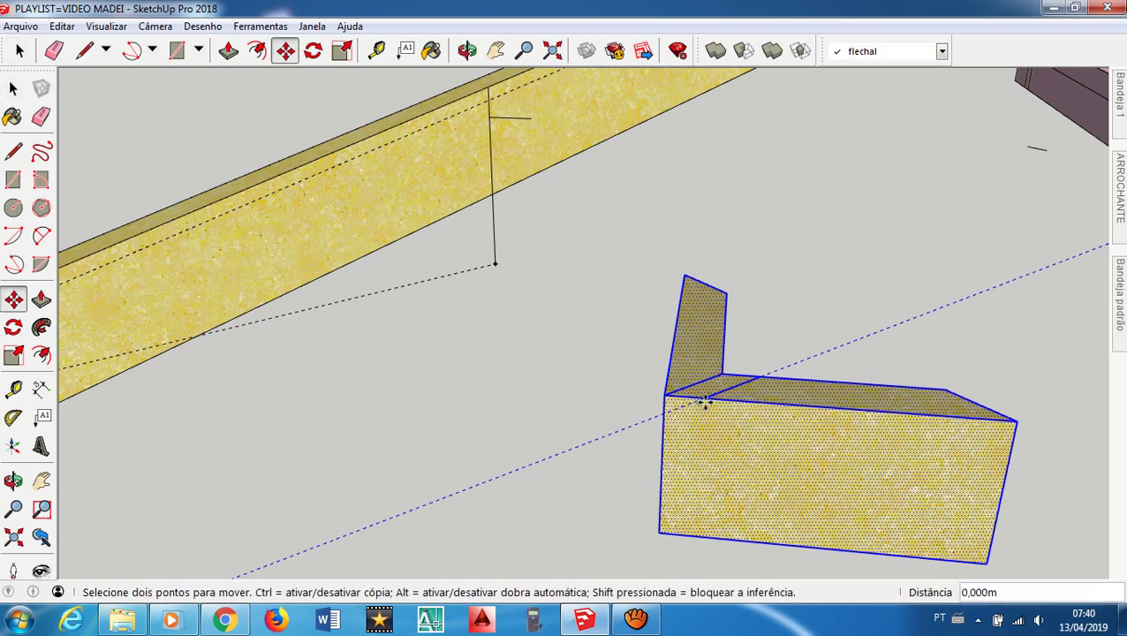
{"action": "key", "text": "ctrl"}
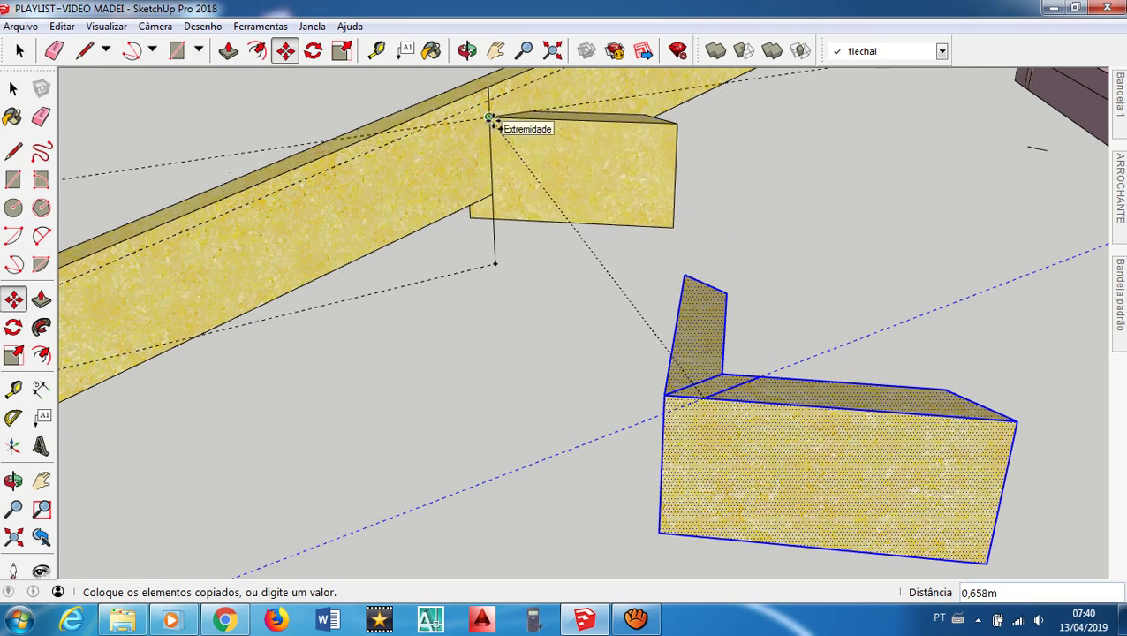
{"action": "left_click", "coordinate": [491, 129]}
{"action": "scroll", "coordinate": [760, 431], "scroll_direction": "down", "scroll_amount": 6}
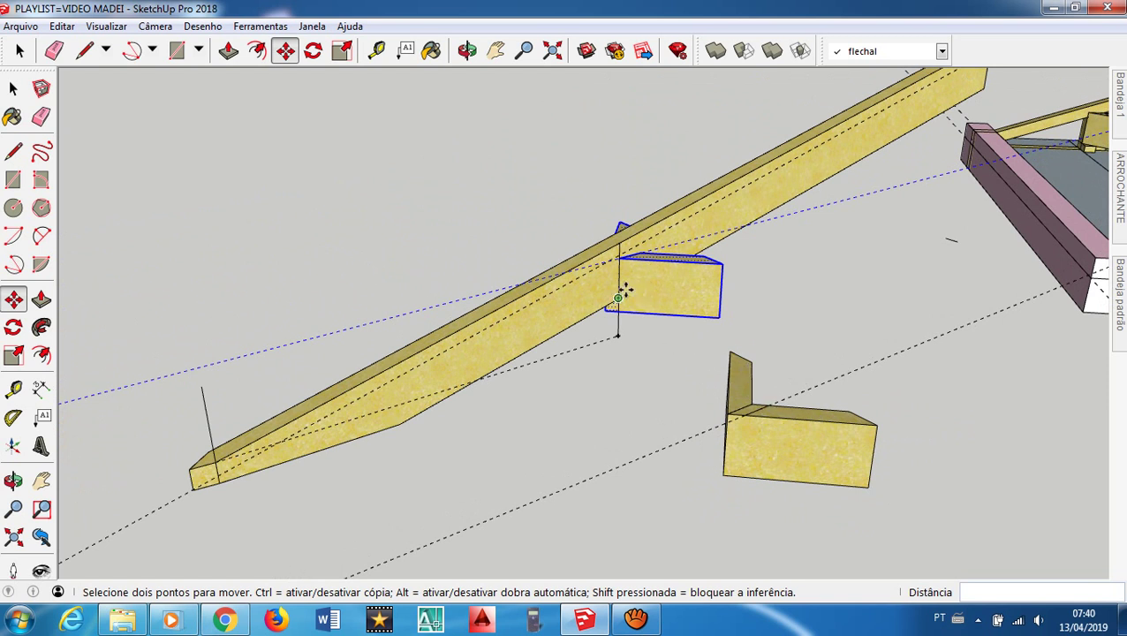
{"action": "scroll", "coordinate": [624, 291], "scroll_direction": "down", "scroll_amount": 2}
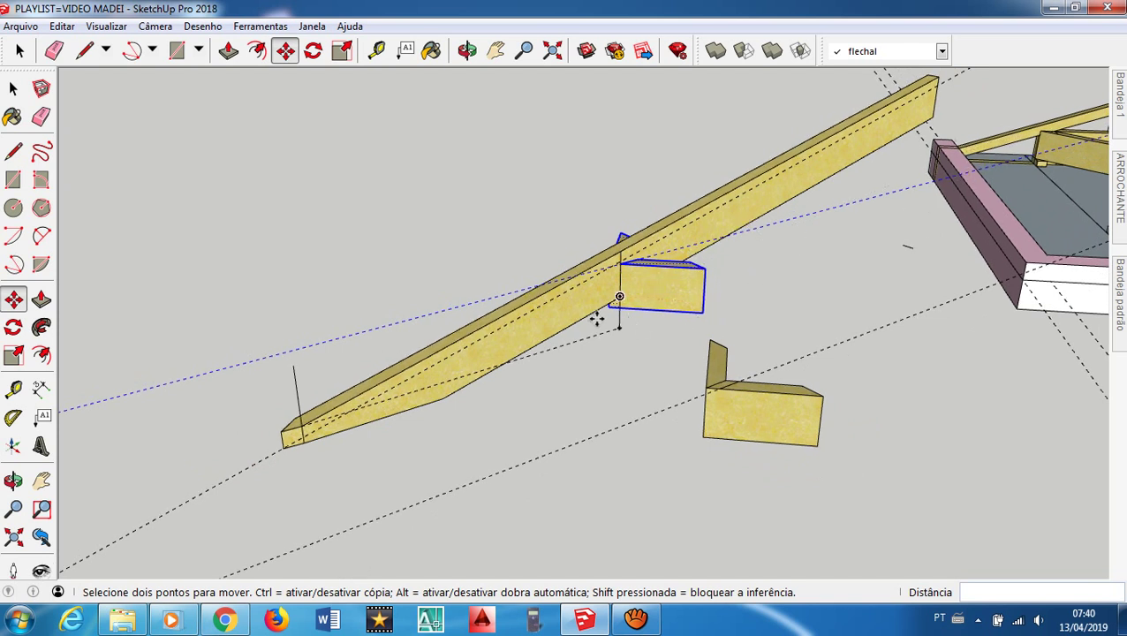
{"action": "scroll", "coordinate": [528, 311], "scroll_direction": "down", "scroll_amount": 2}
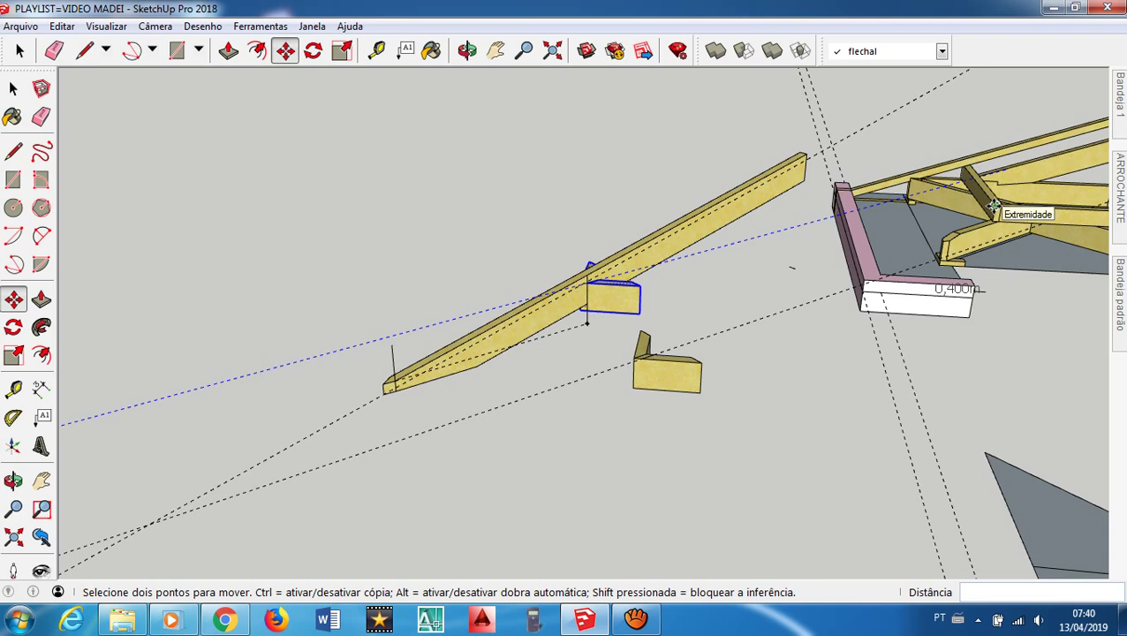
Copy the corner truss's six profile edges from the topmost endpoint onto the long rafter, at the copied L-shaped piece's marked top corner
{"action": "scroll", "coordinate": [994, 243], "scroll_direction": "up", "scroll_amount": 4}
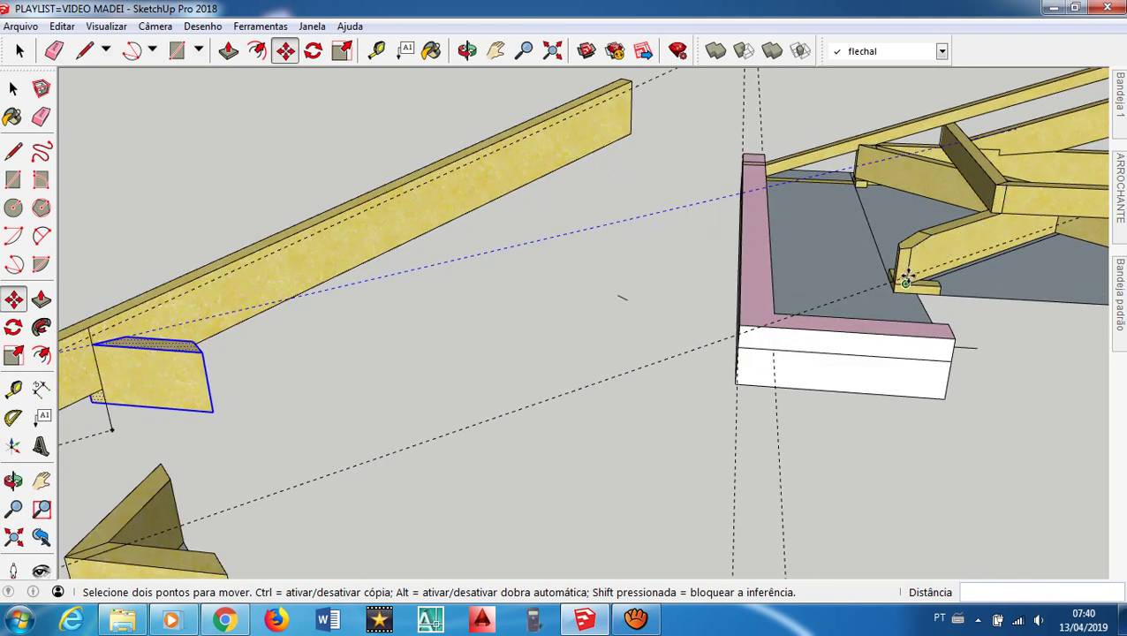
{"action": "scroll", "coordinate": [955, 231], "scroll_direction": "up", "scroll_amount": 5}
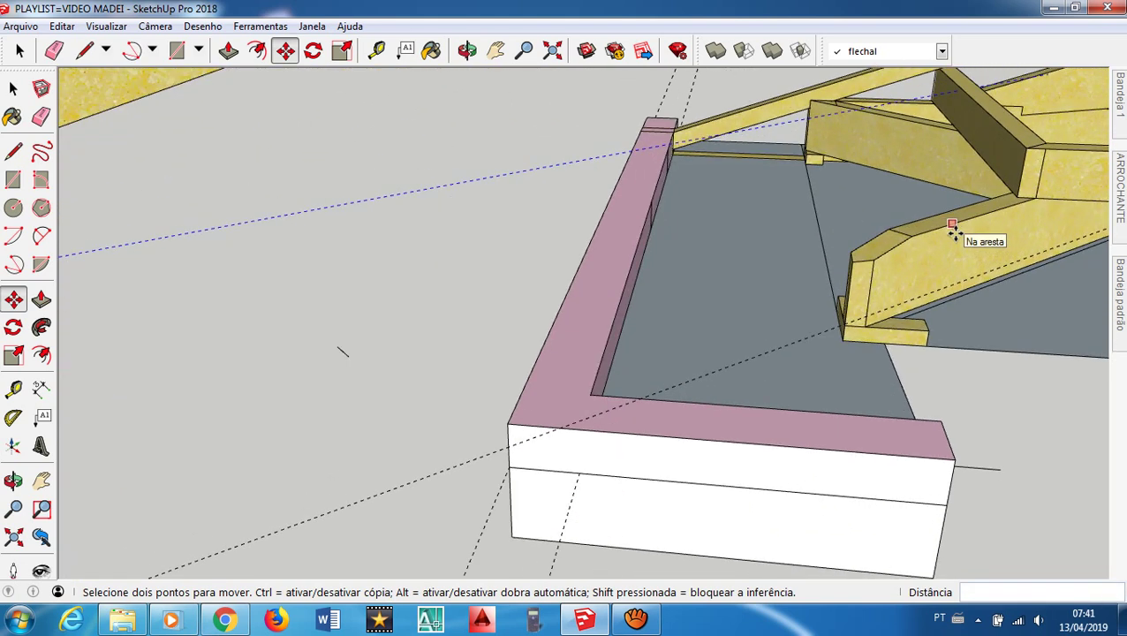
{"action": "scroll", "coordinate": [954, 232], "scroll_direction": "up", "scroll_amount": 5}
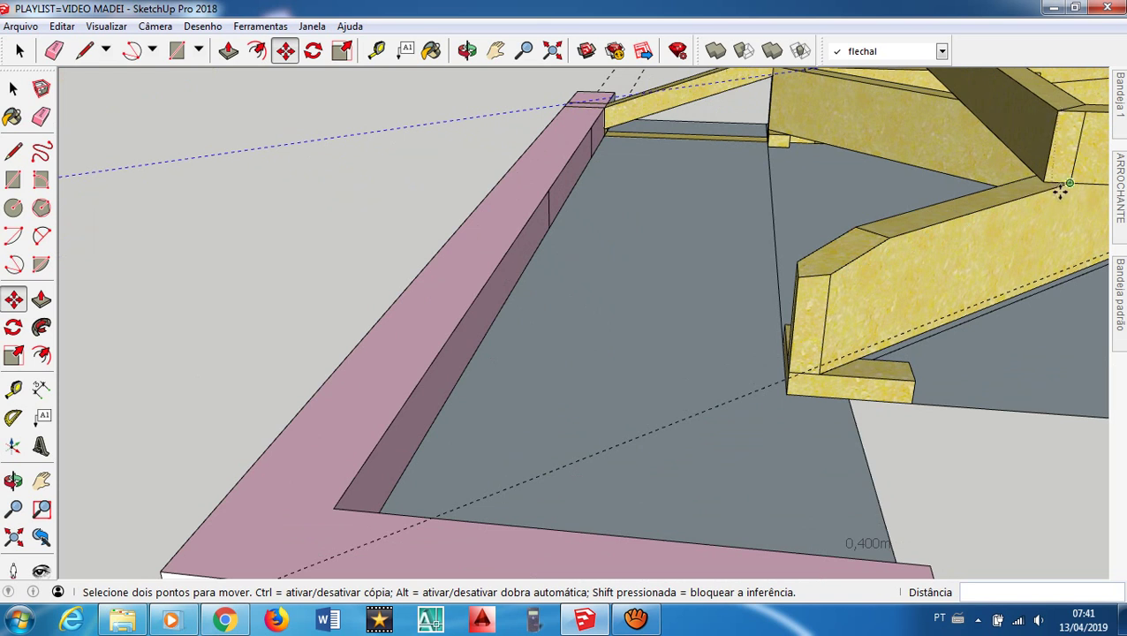
{"action": "key", "text": "space"}
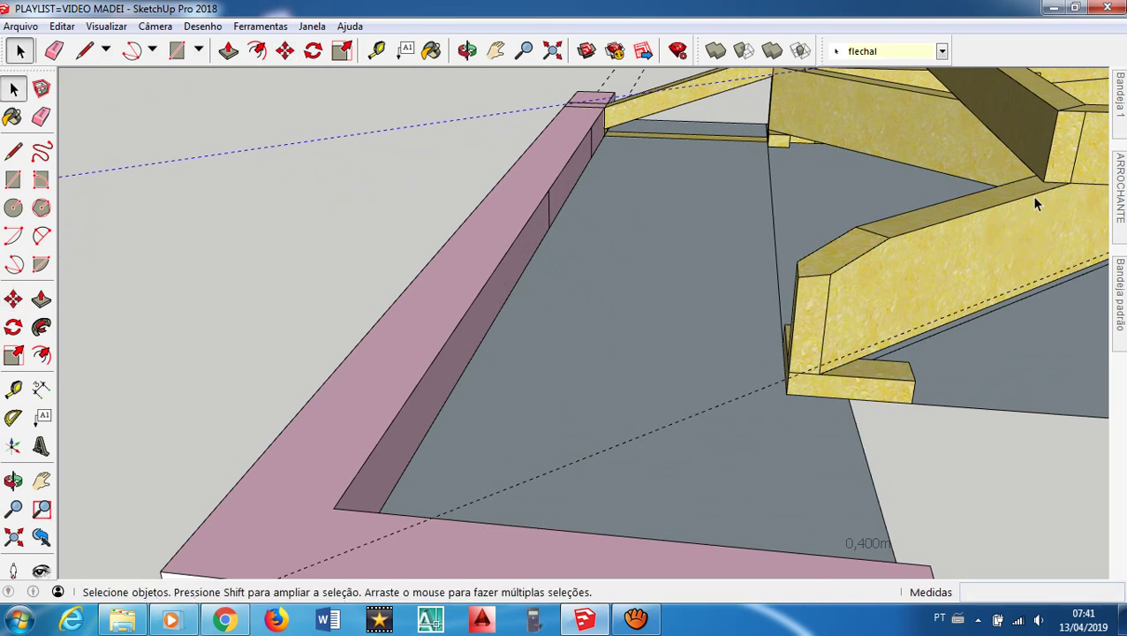
{"action": "left_click", "coordinate": [1036, 200]}
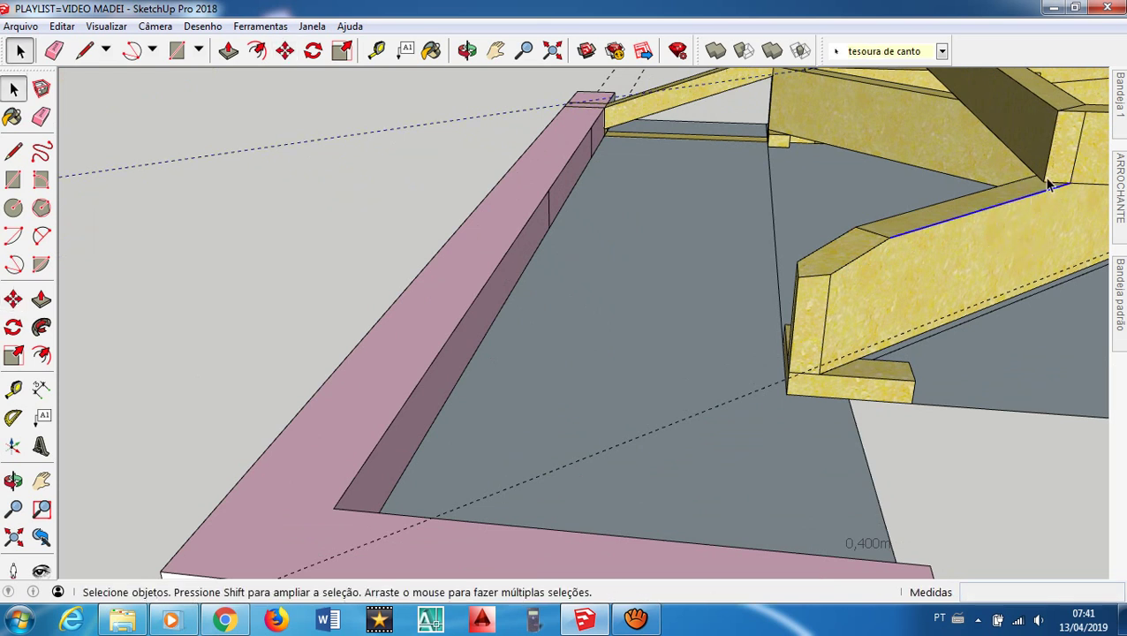
{"action": "left_click", "coordinate": [1079, 148], "text": "shift"}
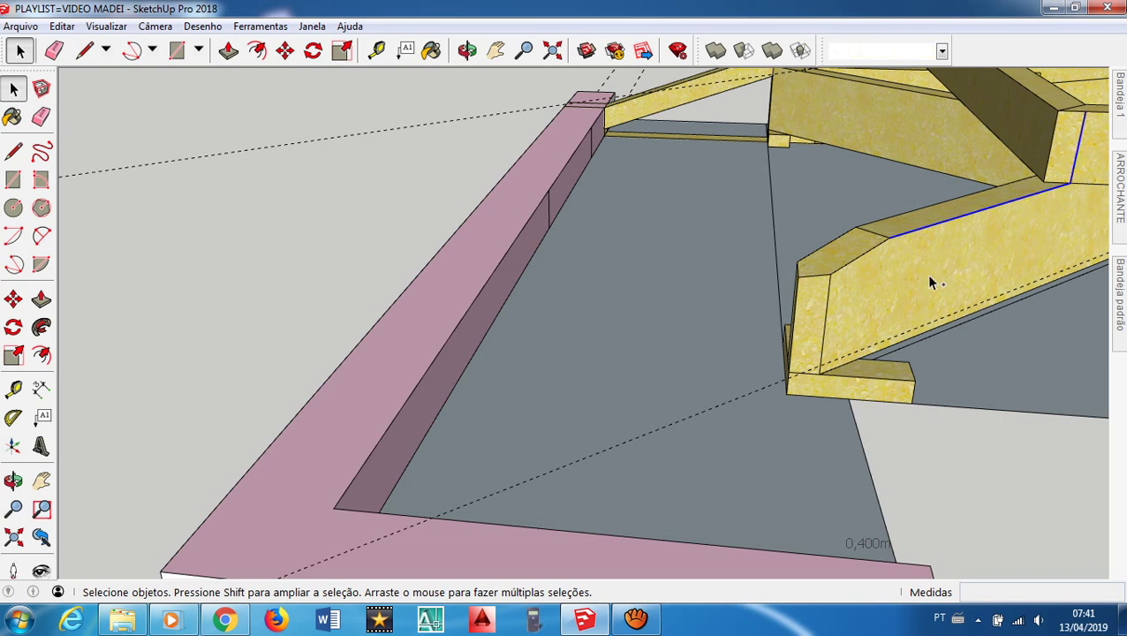
{"action": "left_click", "coordinate": [870, 251], "text": "shift"}
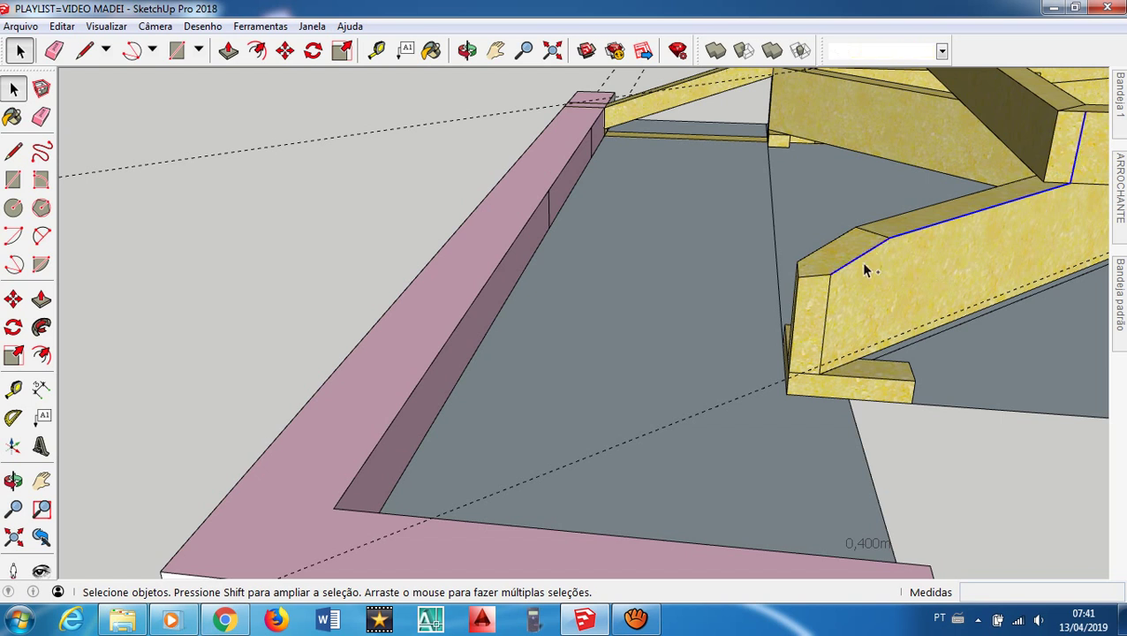
{"action": "left_click", "coordinate": [827, 322], "text": "shift"}
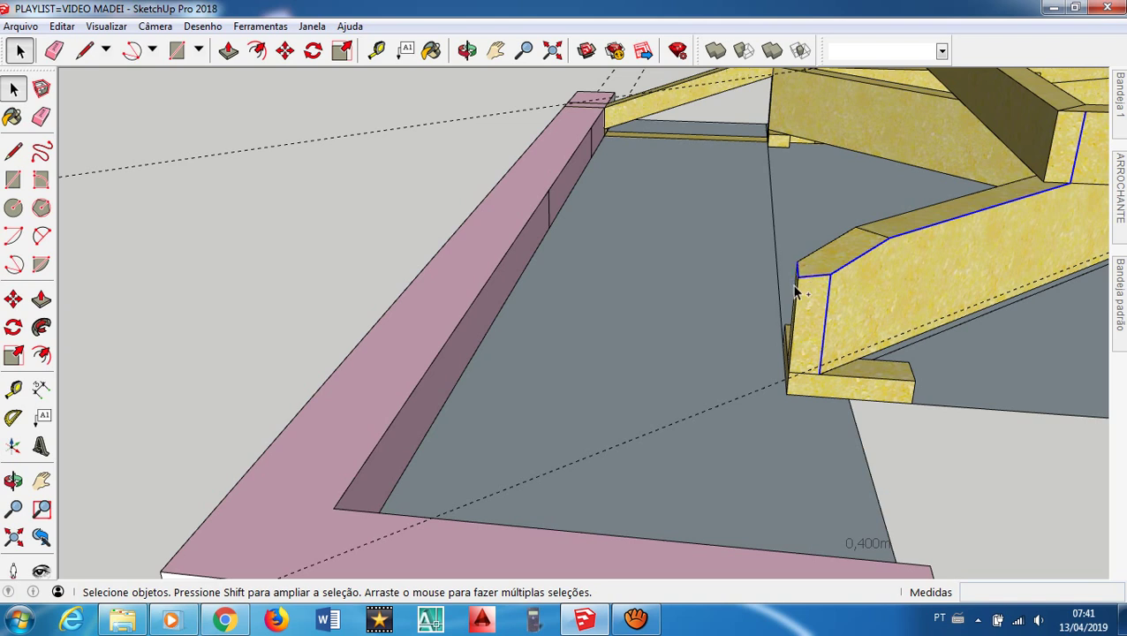
{"action": "middle_click_drag", "start_coordinate": [795, 291], "coordinate": [831, 290]}
{"action": "middle_click_drag", "start_coordinate": [826, 340], "coordinate": [931, 357]}
{"action": "middle_click_drag", "start_coordinate": [825, 357], "coordinate": [811, 352]}
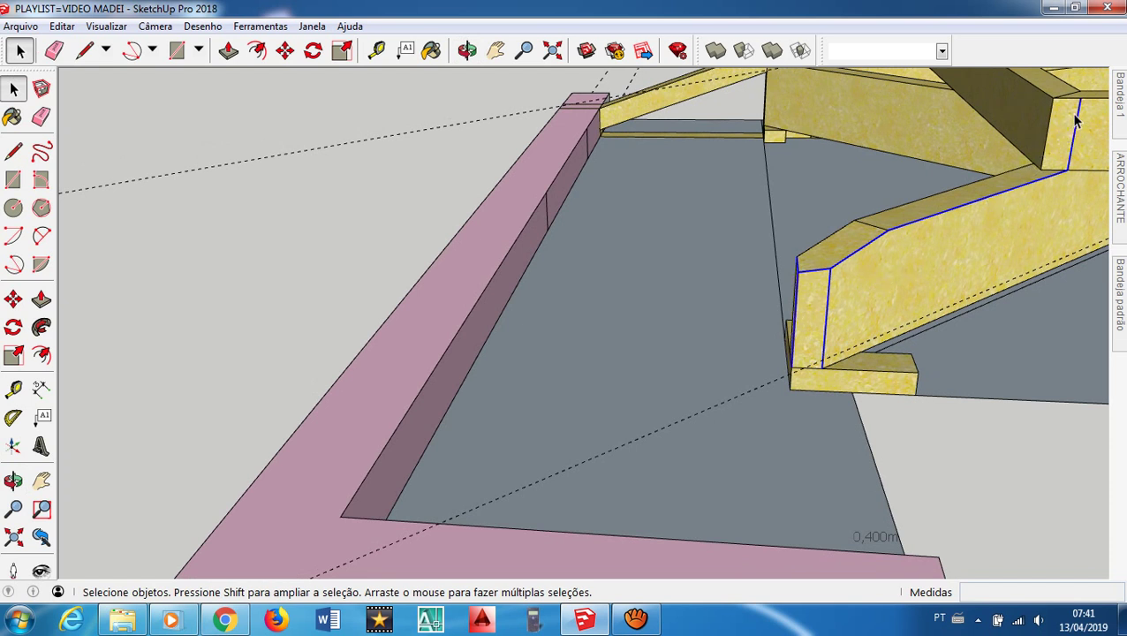
{"action": "key", "text": "m"}
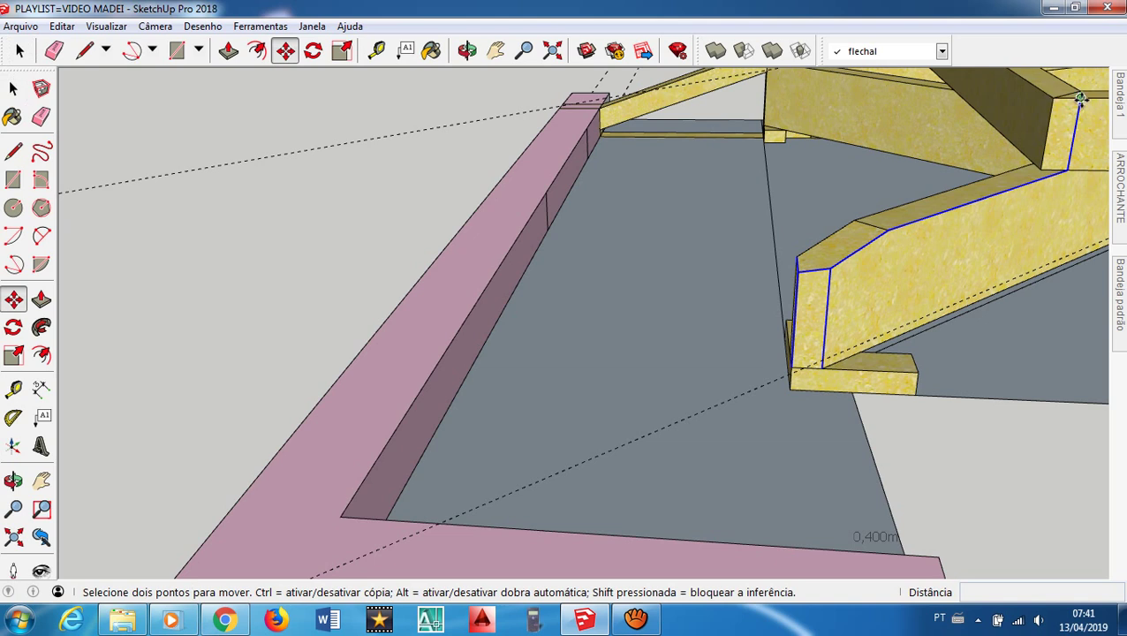
{"action": "left_click", "coordinate": [1081, 98]}
{"action": "key", "text": "ctrl"}
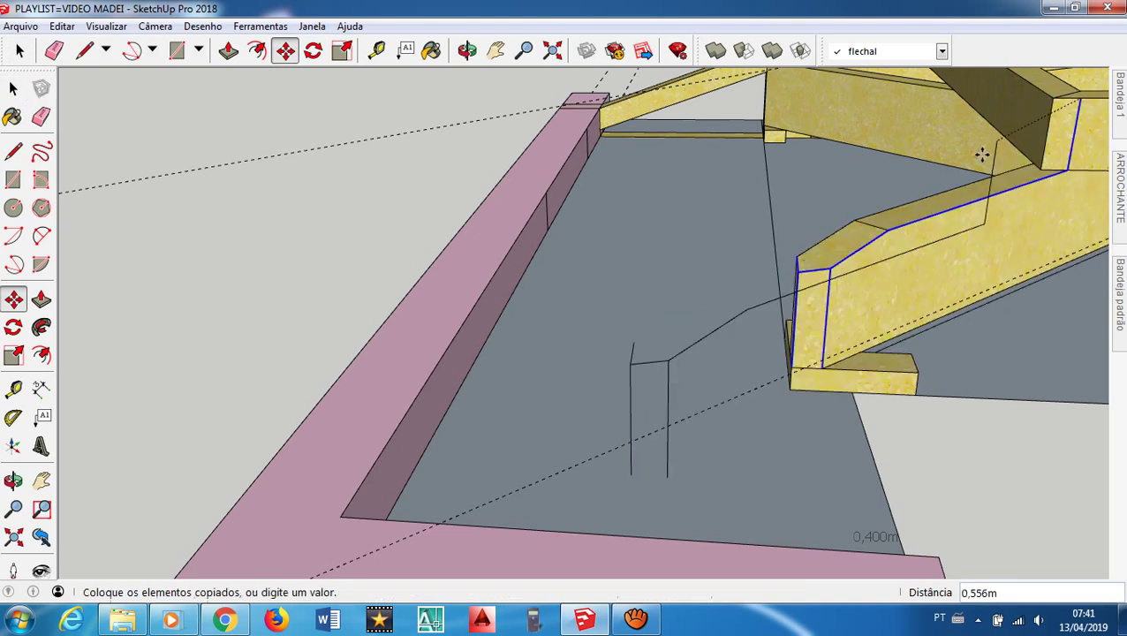
{"action": "scroll", "coordinate": [855, 215], "scroll_direction": "down", "scroll_amount": 5}
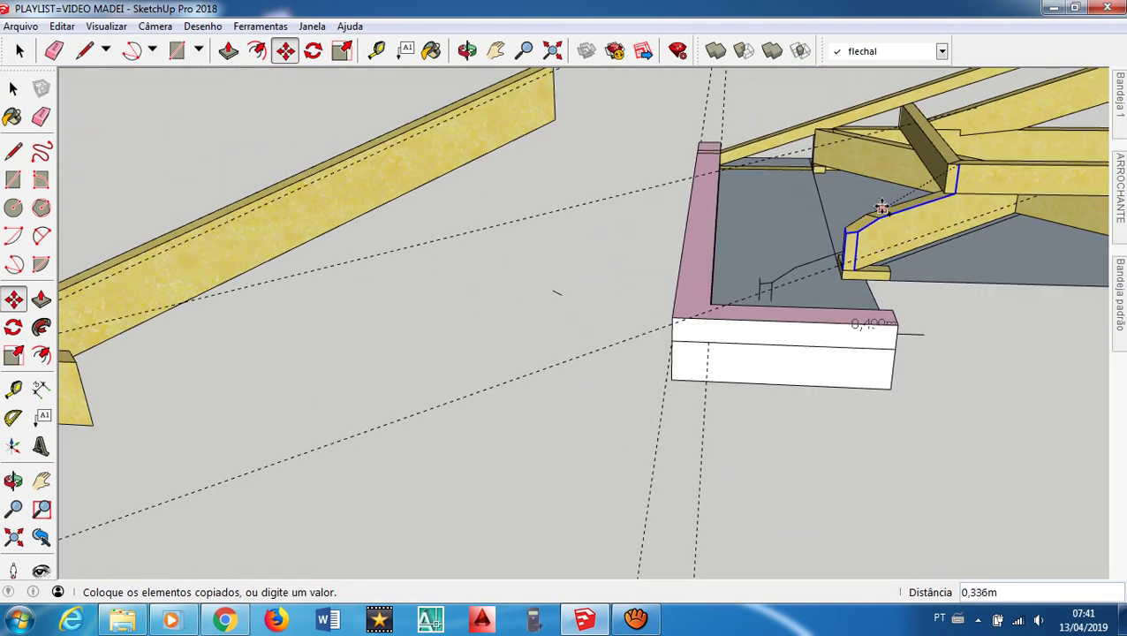
{"action": "scroll", "coordinate": [881, 208], "scroll_direction": "down", "scroll_amount": 1}
{"action": "scroll", "coordinate": [189, 372], "scroll_direction": "up", "scroll_amount": 3}
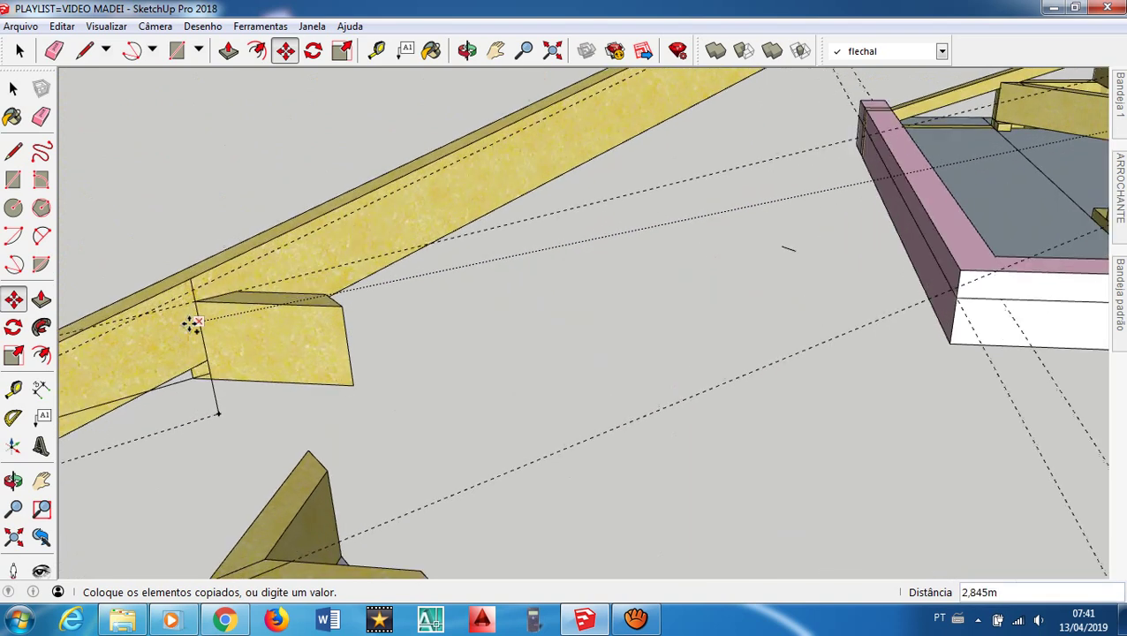
{"action": "scroll", "coordinate": [192, 325], "scroll_direction": "up", "scroll_amount": 6}
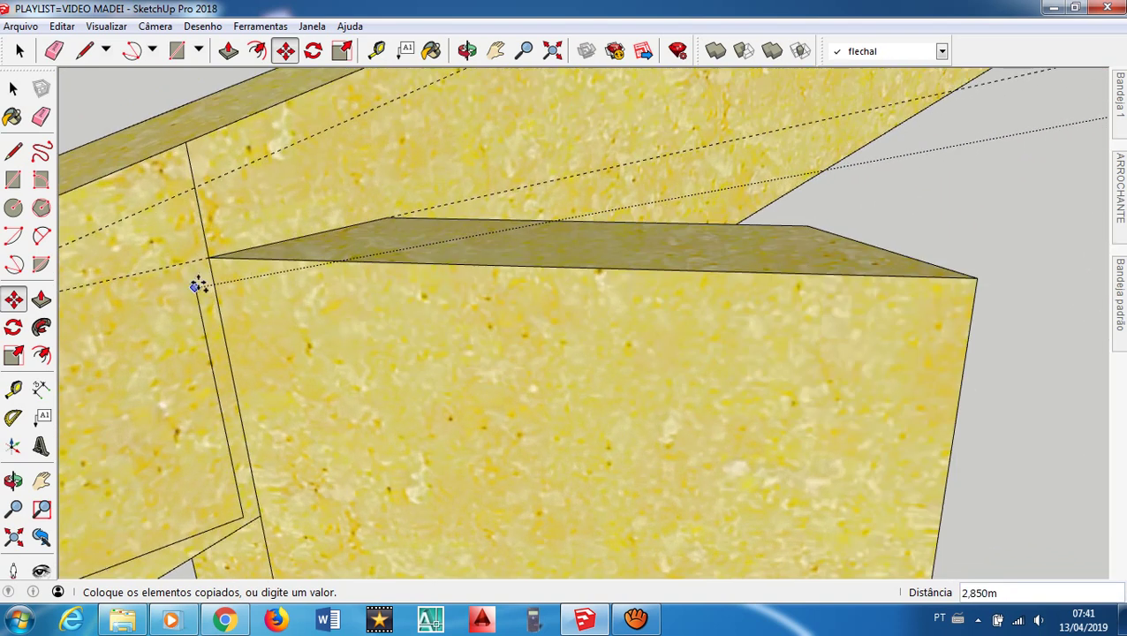
{"action": "scroll", "coordinate": [200, 281], "scroll_direction": "up", "scroll_amount": 2}
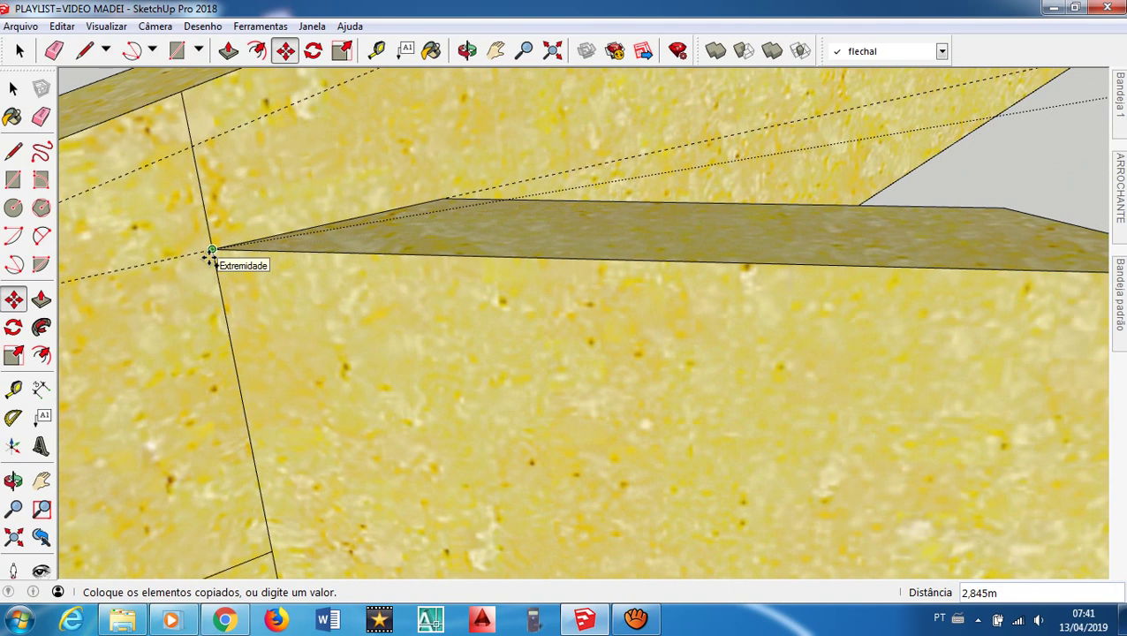
{"action": "left_click", "coordinate": [212, 253]}
{"action": "scroll", "coordinate": [743, 301], "scroll_direction": "down", "scroll_amount": 1}
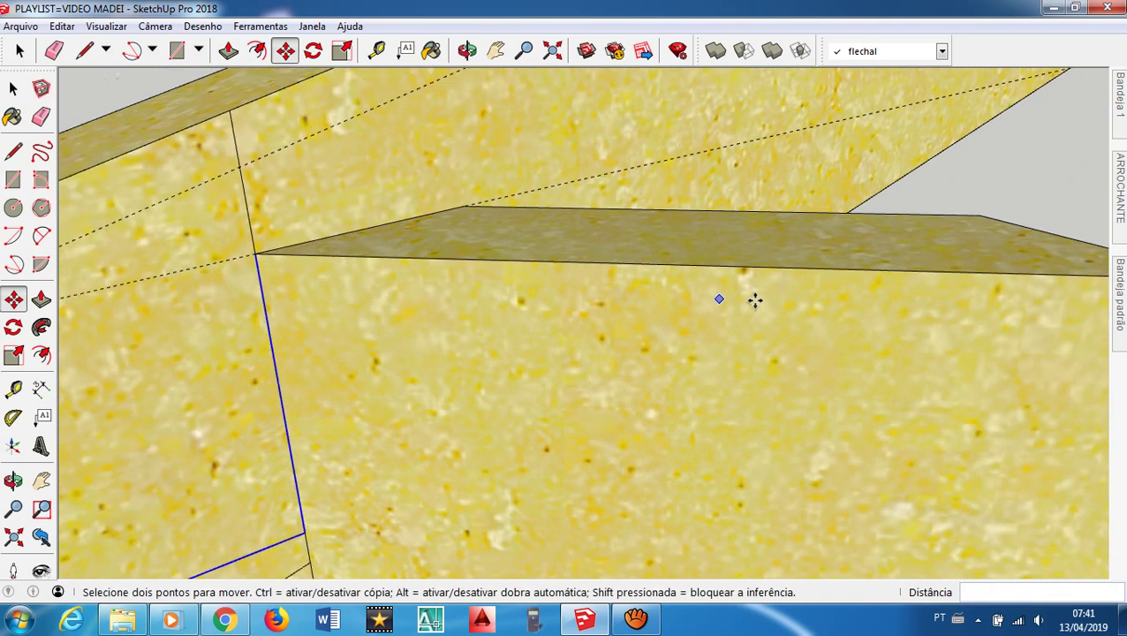
{"action": "scroll", "coordinate": [755, 300], "scroll_direction": "down", "scroll_amount": 8}
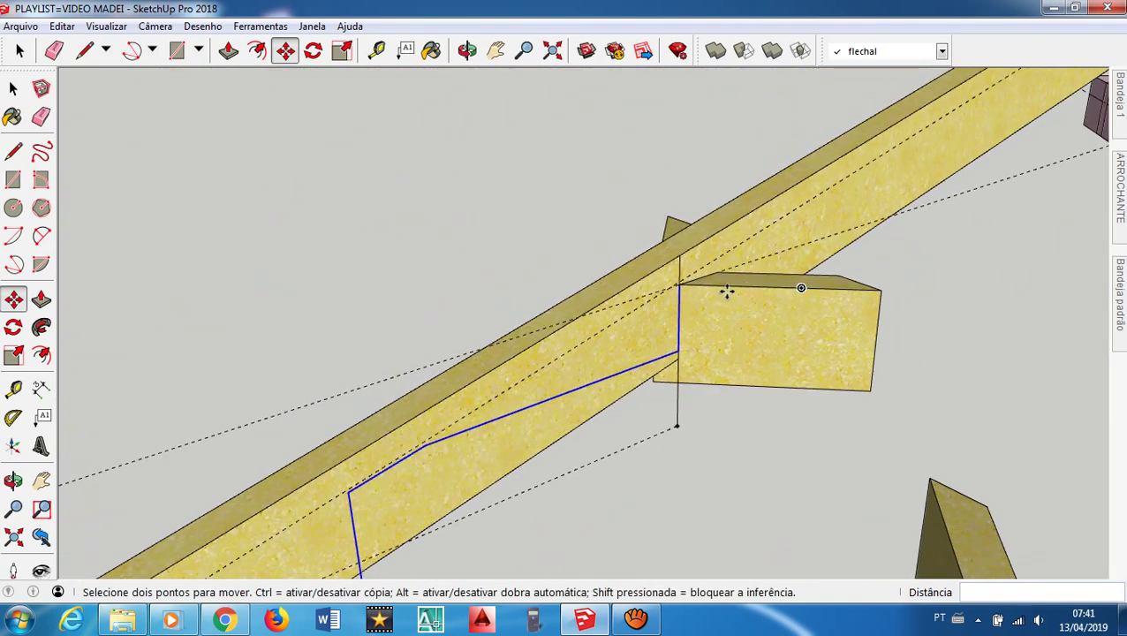
{"action": "scroll", "coordinate": [699, 301], "scroll_direction": "down", "scroll_amount": 4}
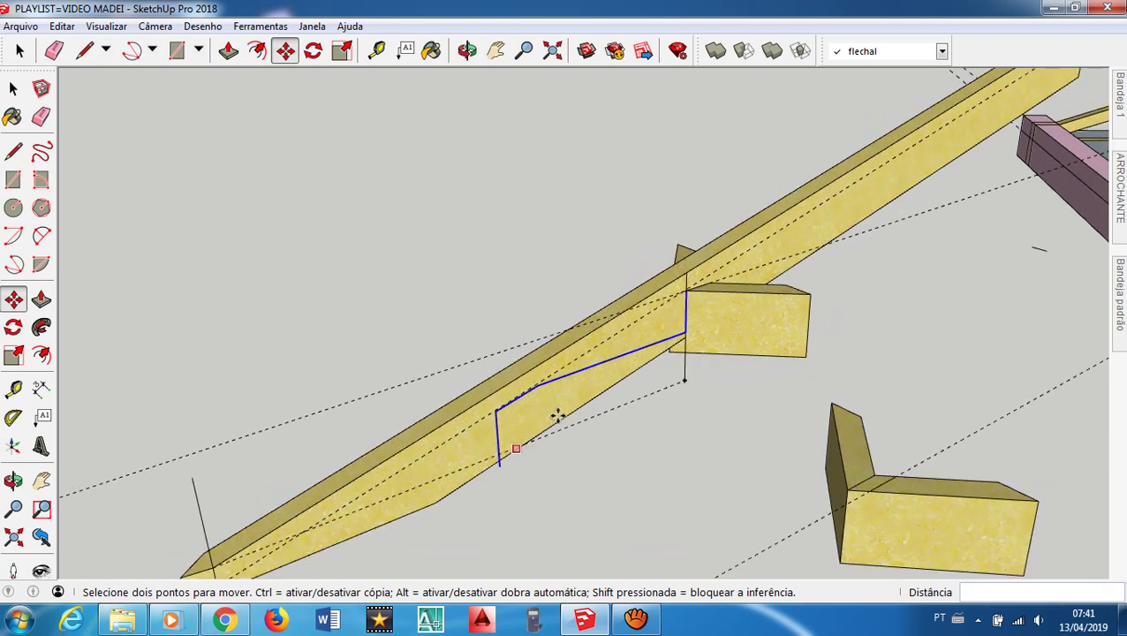
Delete the vertical edge at the lower end of the copied profile on the rafter's side face
{"action": "scroll", "coordinate": [562, 406], "scroll_direction": "down", "scroll_amount": 1}
{"action": "scroll", "coordinate": [523, 433], "scroll_direction": "down", "scroll_amount": 1}
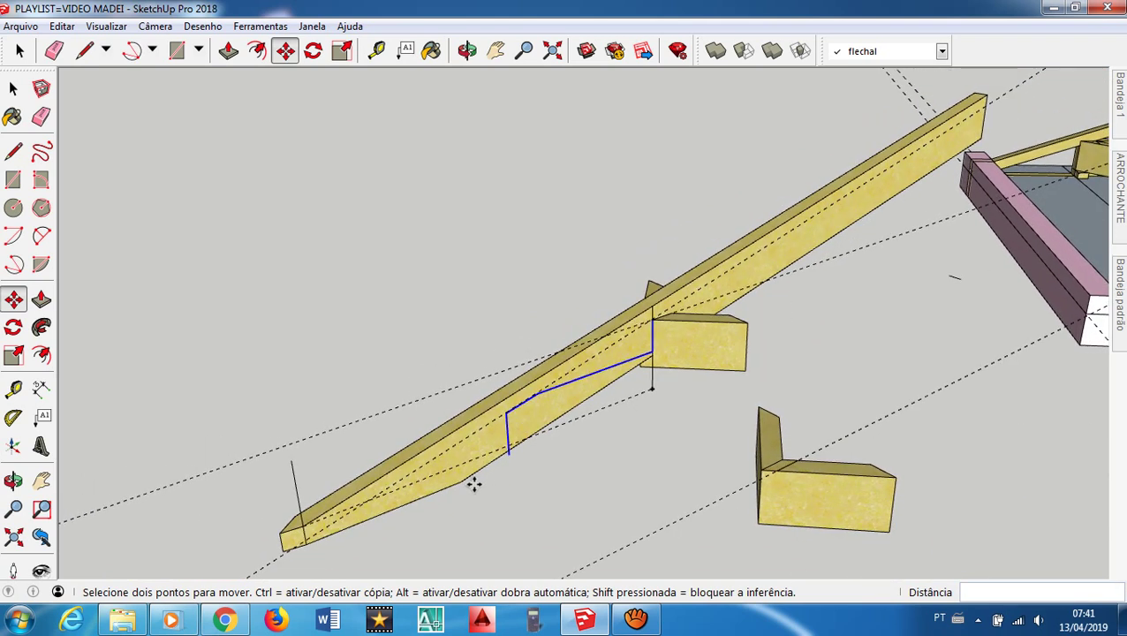
{"action": "scroll", "coordinate": [473, 465], "scroll_direction": "up", "scroll_amount": 1}
{"action": "scroll", "coordinate": [474, 460], "scroll_direction": "up", "scroll_amount": 1}
{"action": "scroll", "coordinate": [486, 415], "scroll_direction": "down", "scroll_amount": 2}
{"action": "scroll", "coordinate": [477, 433], "scroll_direction": "up", "scroll_amount": 2}
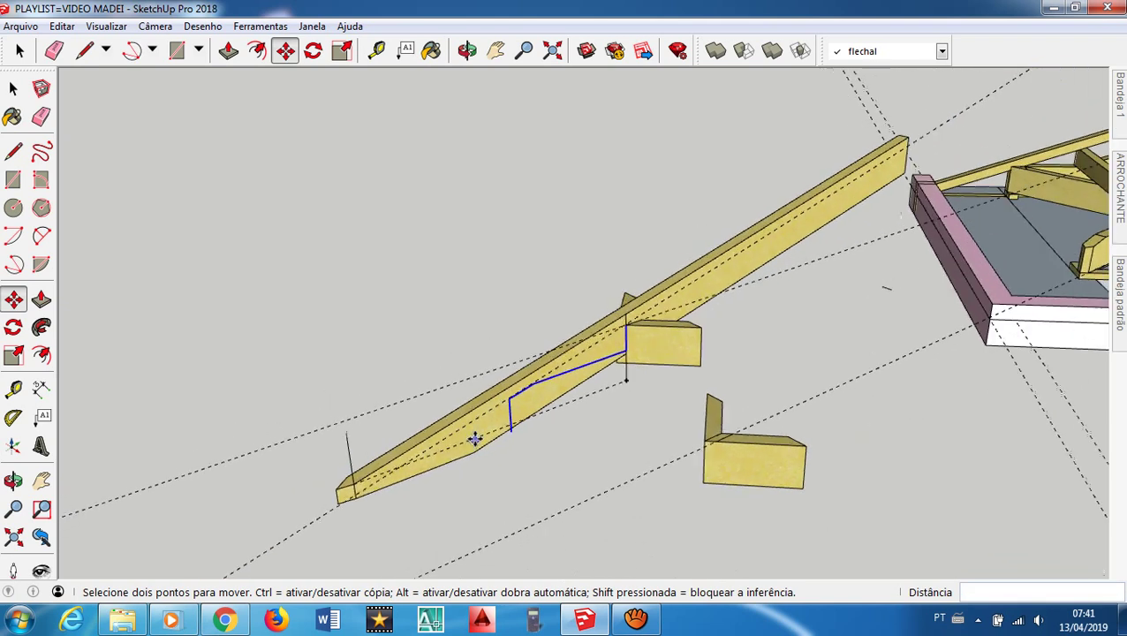
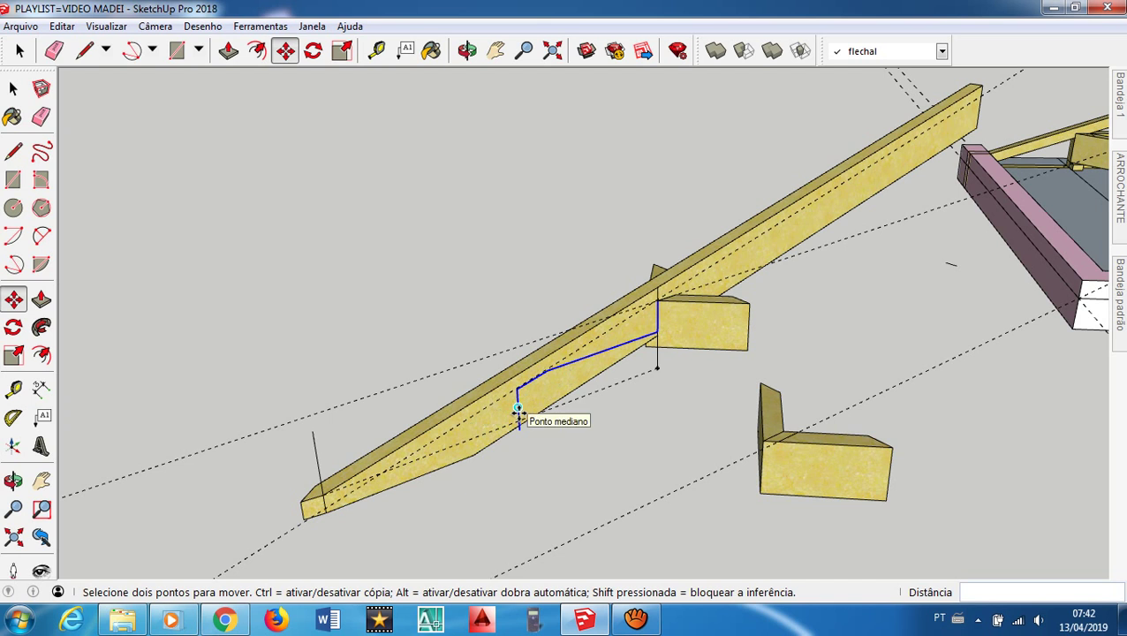
{"action": "key", "text": "space"}
{"action": "left_click", "coordinate": [519, 422]}
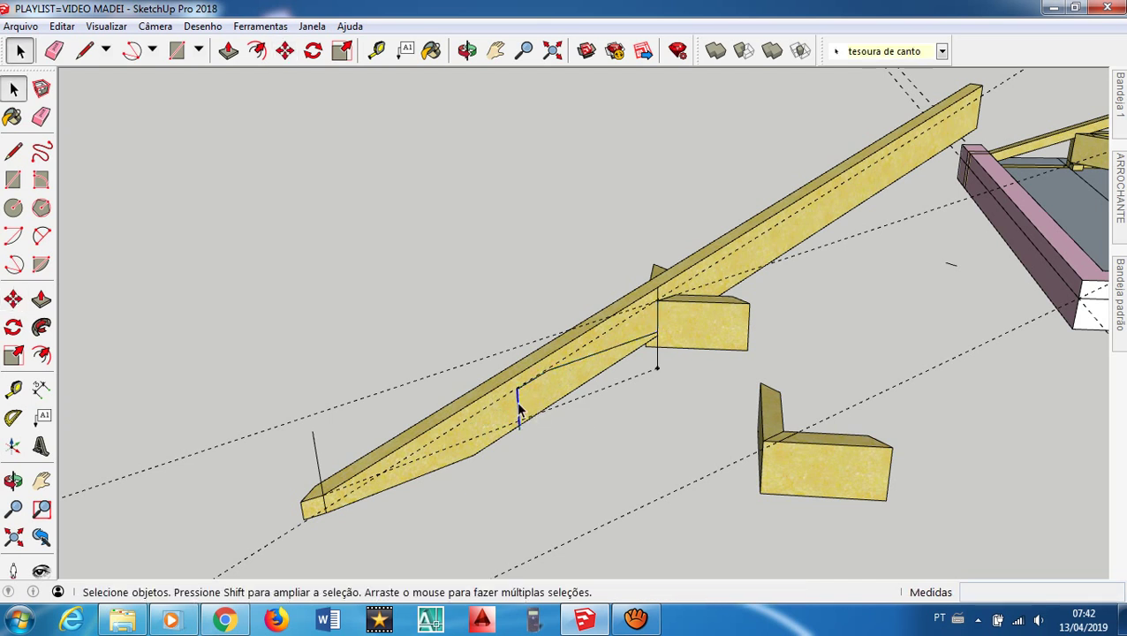
{"action": "key", "text": "Escape"}
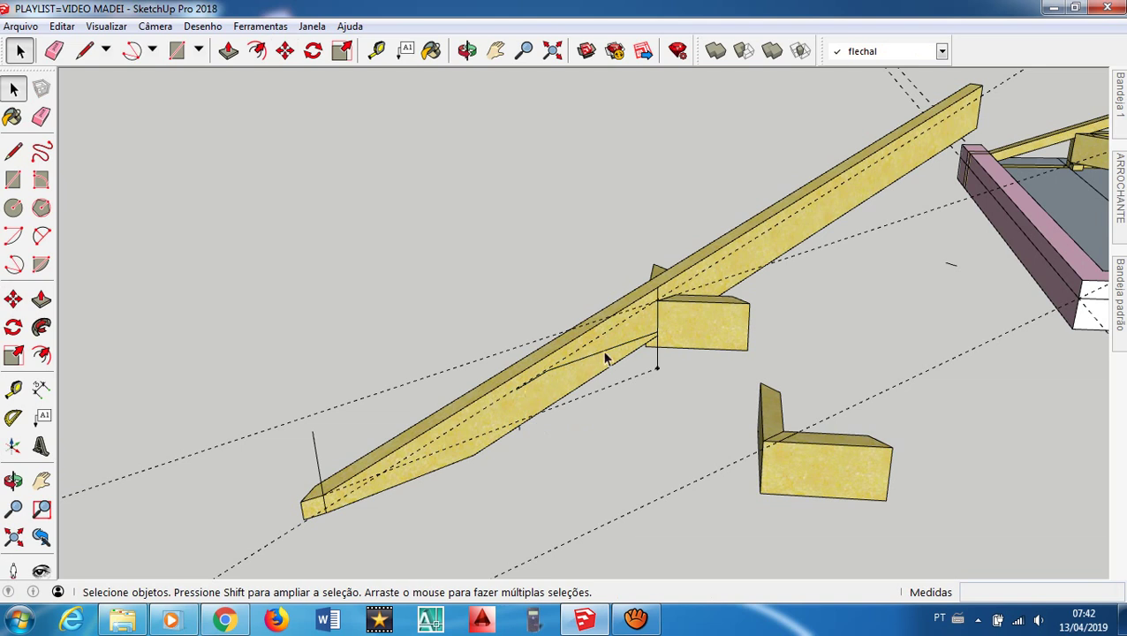
Draw a 0,050 m line across the rafter's top face from the copied profile's top corner to the opposite edge
{"action": "middle_click_drag", "start_coordinate": [645, 314], "coordinate": [667, 395]}
{"action": "scroll", "coordinate": [672, 413], "scroll_direction": "up", "scroll_amount": 2}
{"action": "scroll", "coordinate": [672, 413], "scroll_direction": "up", "scroll_amount": 3}
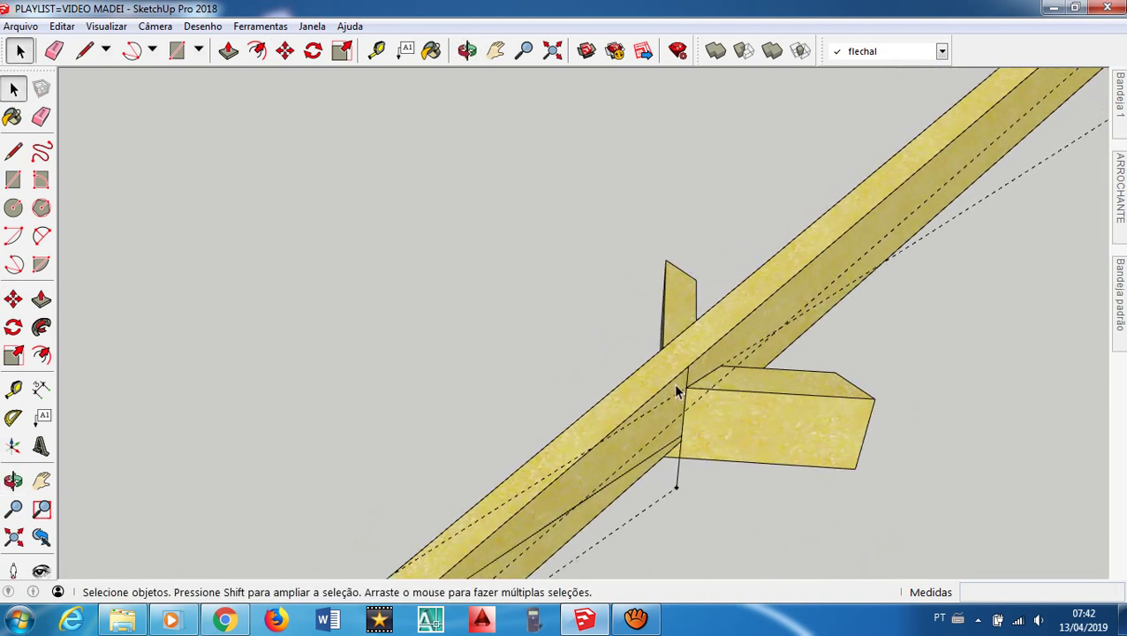
{"action": "key", "text": "l"}
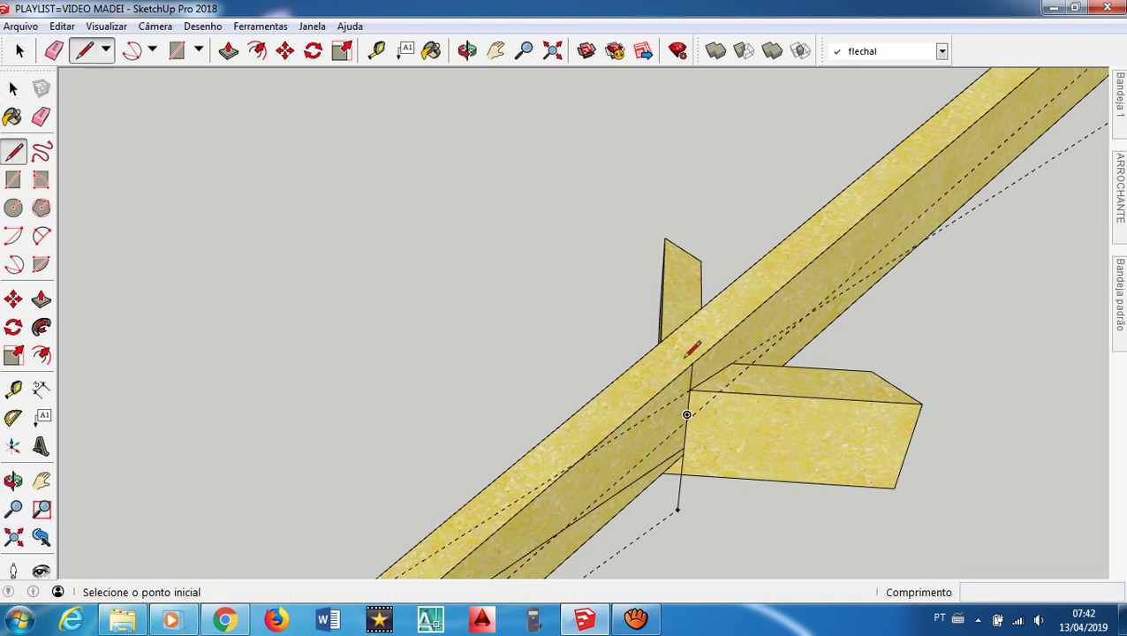
{"action": "left_click", "coordinate": [692, 363]}
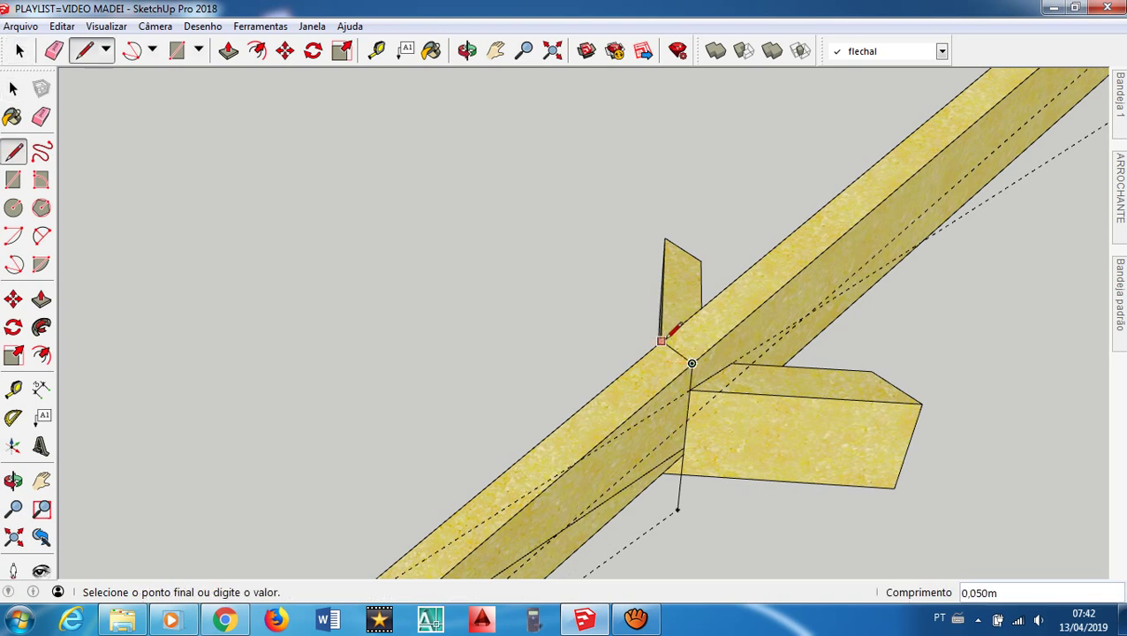
{"action": "left_click", "coordinate": [662, 343]}
{"action": "scroll", "coordinate": [672, 331], "scroll_direction": "down", "scroll_amount": 4}
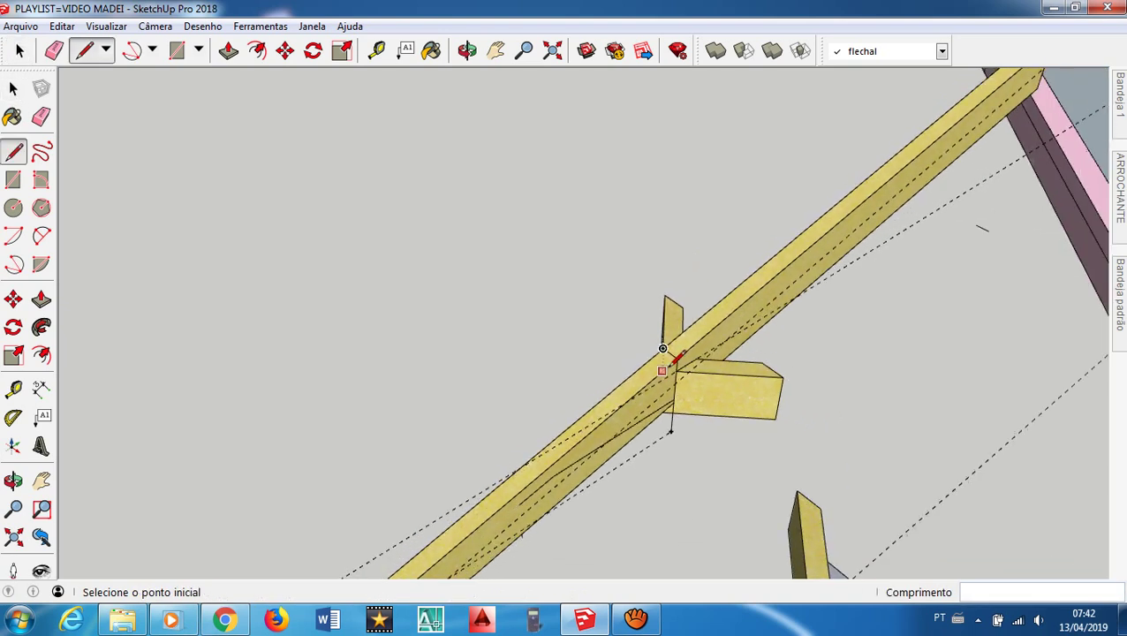
Copy the profile's two sloping edges and its upper vertical edge 0,050 m across the rafter, along the line on the top face
{"action": "scroll", "coordinate": [613, 447], "scroll_direction": "up", "scroll_amount": 1}
{"action": "scroll", "coordinate": [613, 447], "scroll_direction": "up", "scroll_amount": 2}
{"action": "key", "text": "space"}
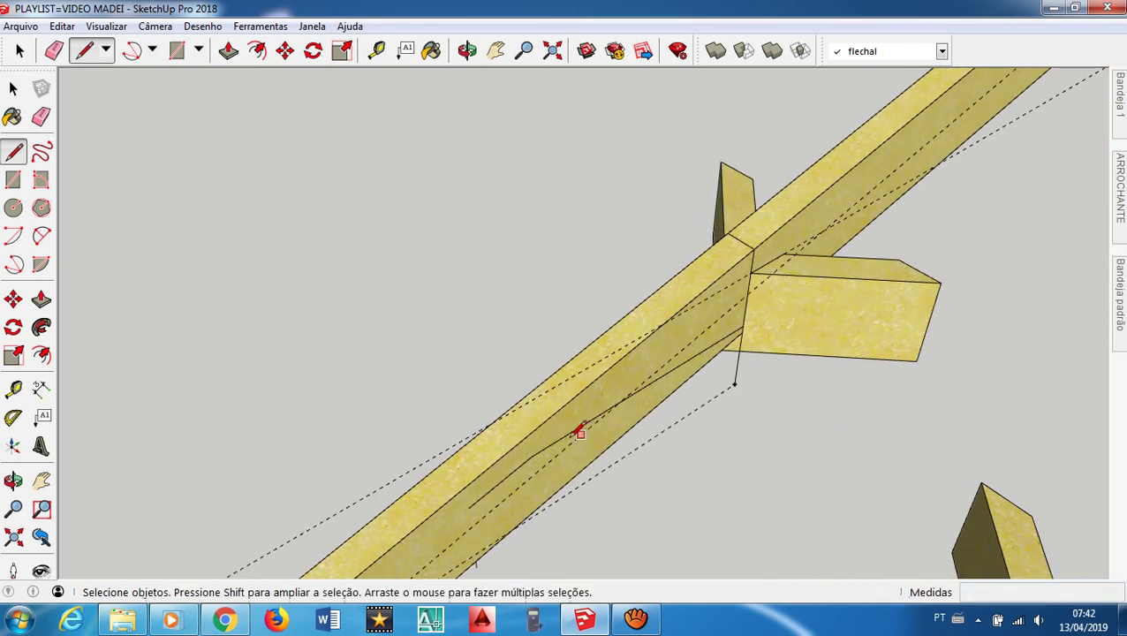
{"action": "left_click", "coordinate": [563, 440]}
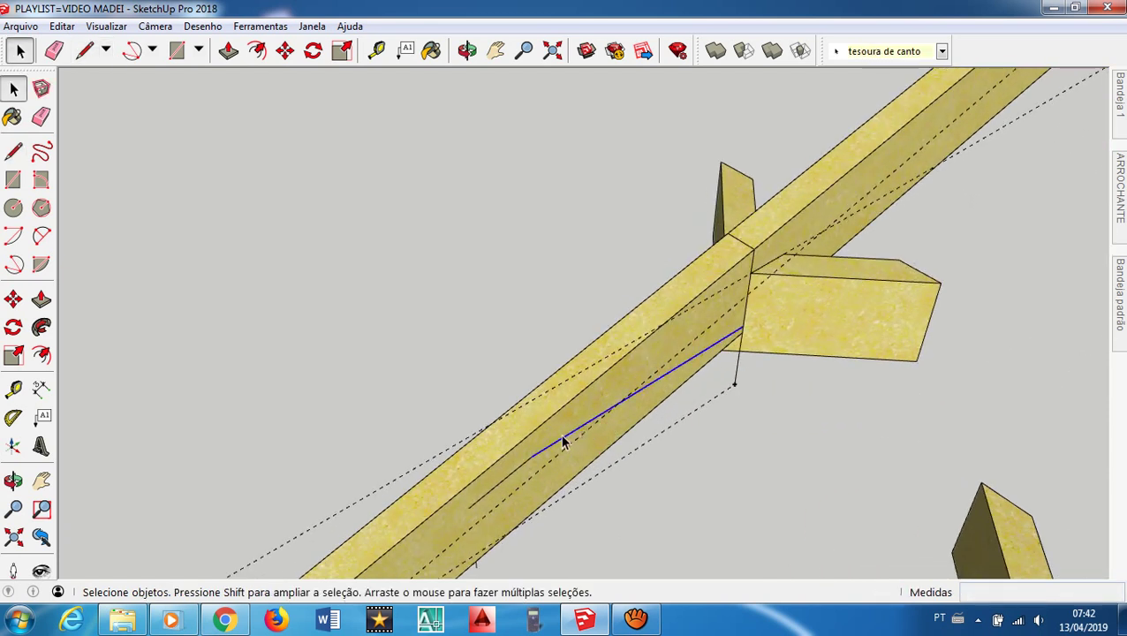
{"action": "left_click", "coordinate": [515, 472], "text": "ctrl"}
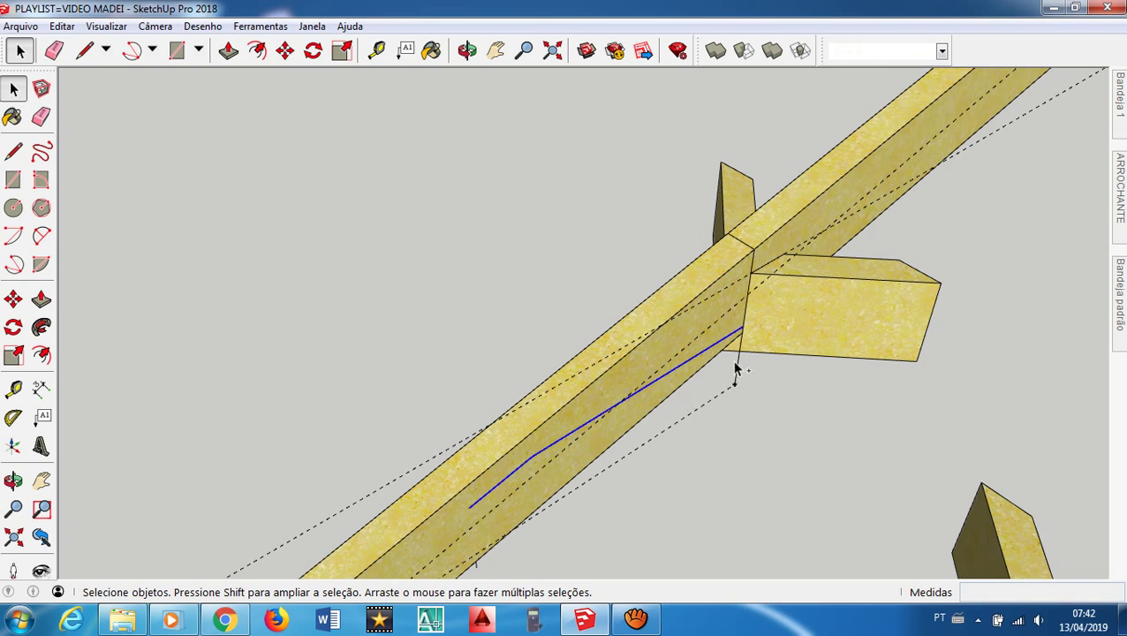
{"action": "key", "text": "m"}
{"action": "left_click", "coordinate": [754, 249]}
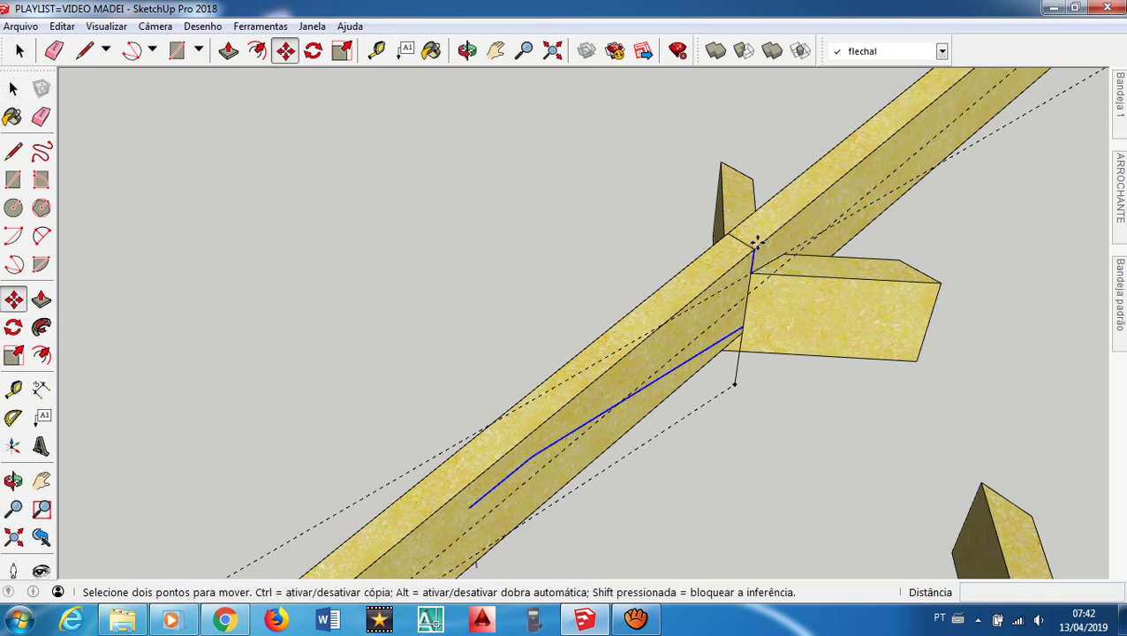
{"action": "key", "text": "ctrl"}
{"action": "left_click", "coordinate": [730, 231]}
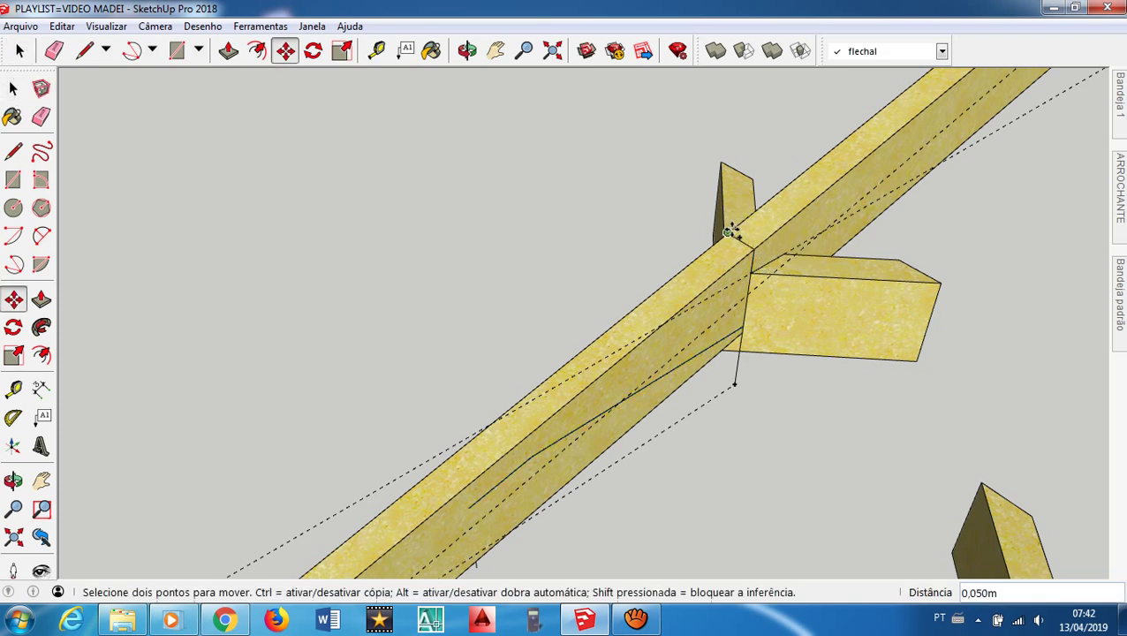
Copy the cross line on the rafter's top face from its front endpoint to the lower endpoint of the sloping profile edges
{"action": "key", "text": "space"}
{"action": "left_click", "coordinate": [747, 249]}
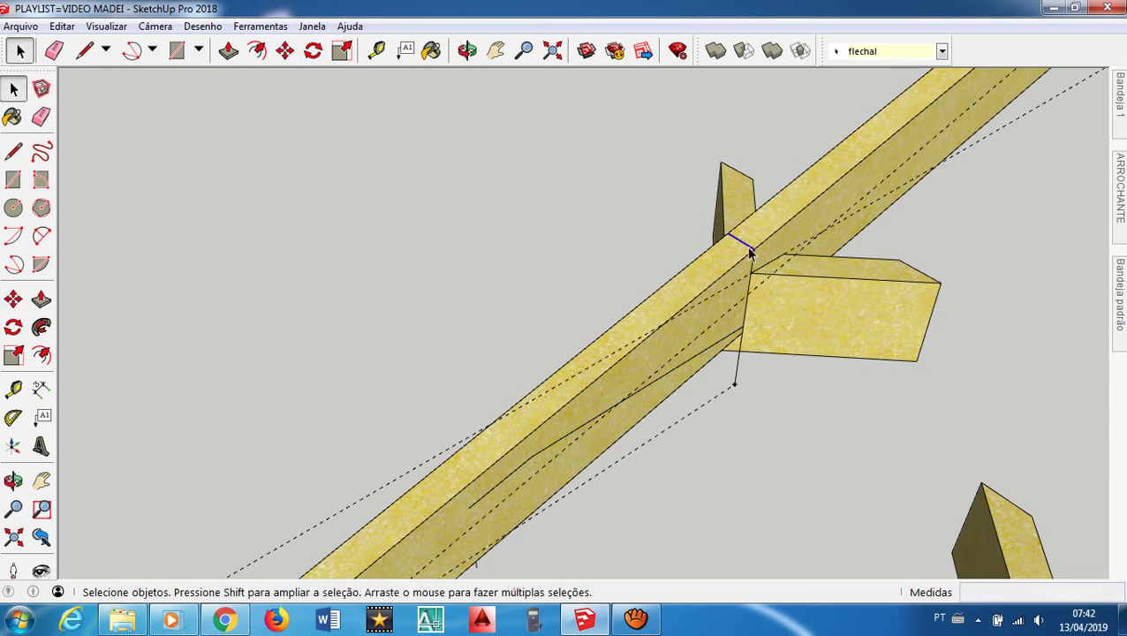
{"action": "key", "text": "m"}
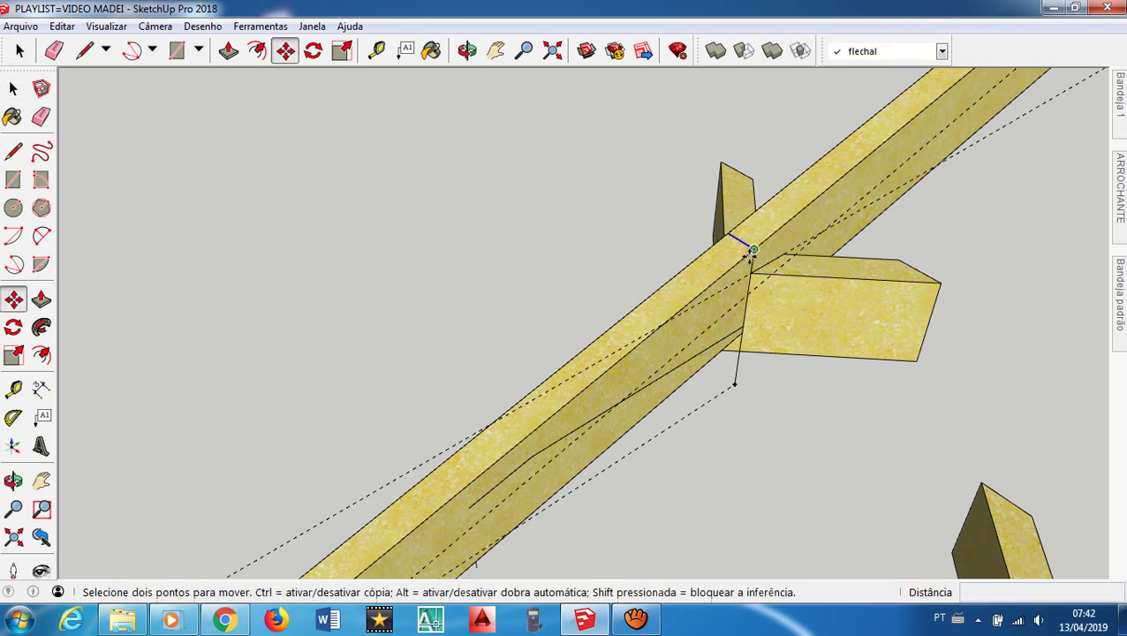
{"action": "left_click", "coordinate": [753, 249]}
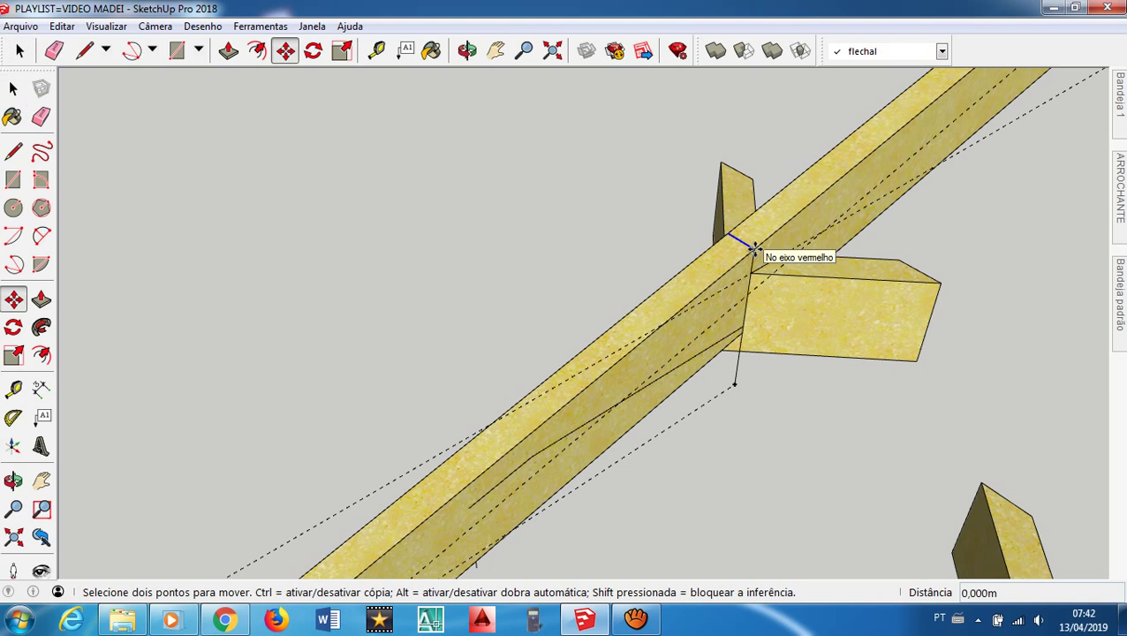
{"action": "key", "text": "ctrl"}
{"action": "left_click", "coordinate": [474, 503]}
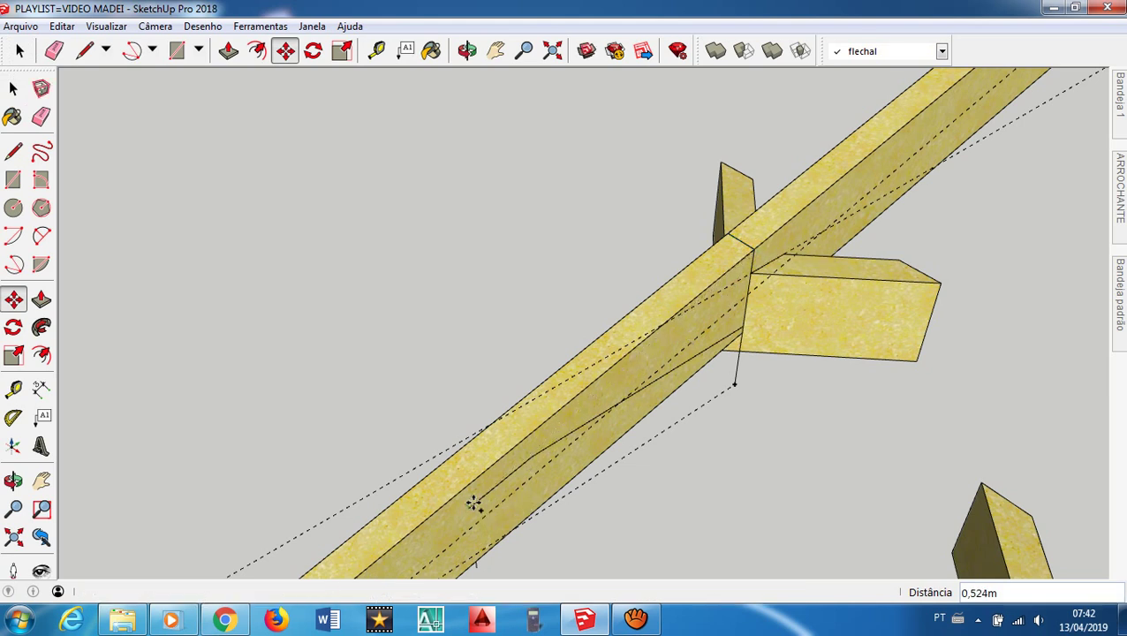
Draw a line about 0,103 m long over the profile's short lower sloping edge, starting at its lower endpoint
{"action": "key", "text": "space"}
{"action": "scroll", "coordinate": [546, 426], "scroll_direction": "down", "scroll_amount": 3}
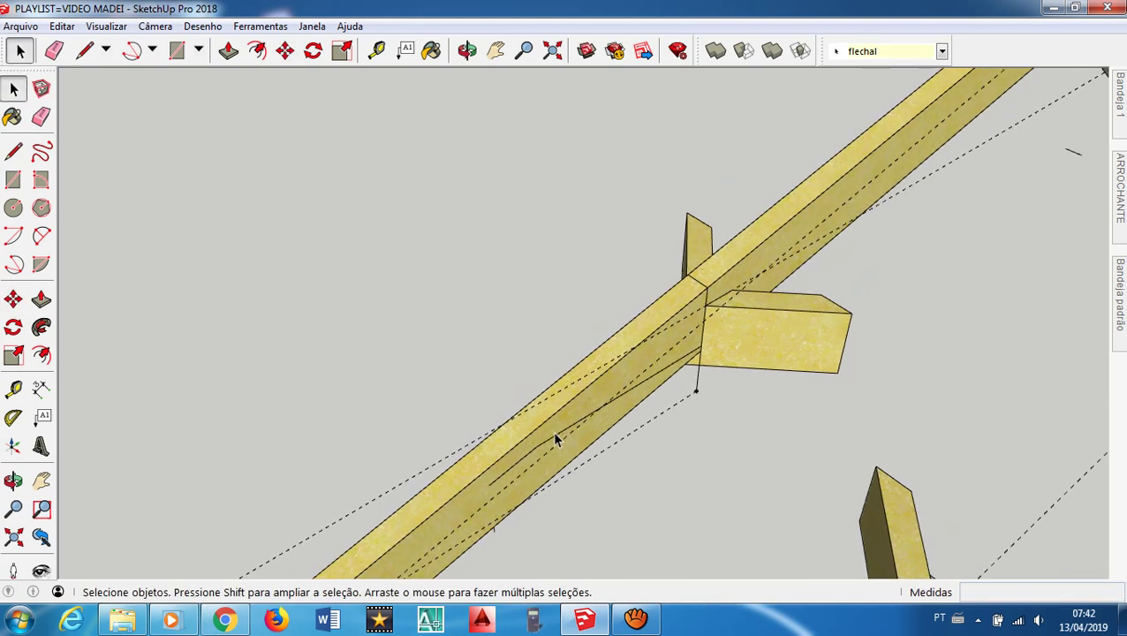
{"action": "scroll", "coordinate": [555, 439], "scroll_direction": "down", "scroll_amount": 2}
{"action": "middle_click_drag", "start_coordinate": [565, 427], "coordinate": [534, 382]}
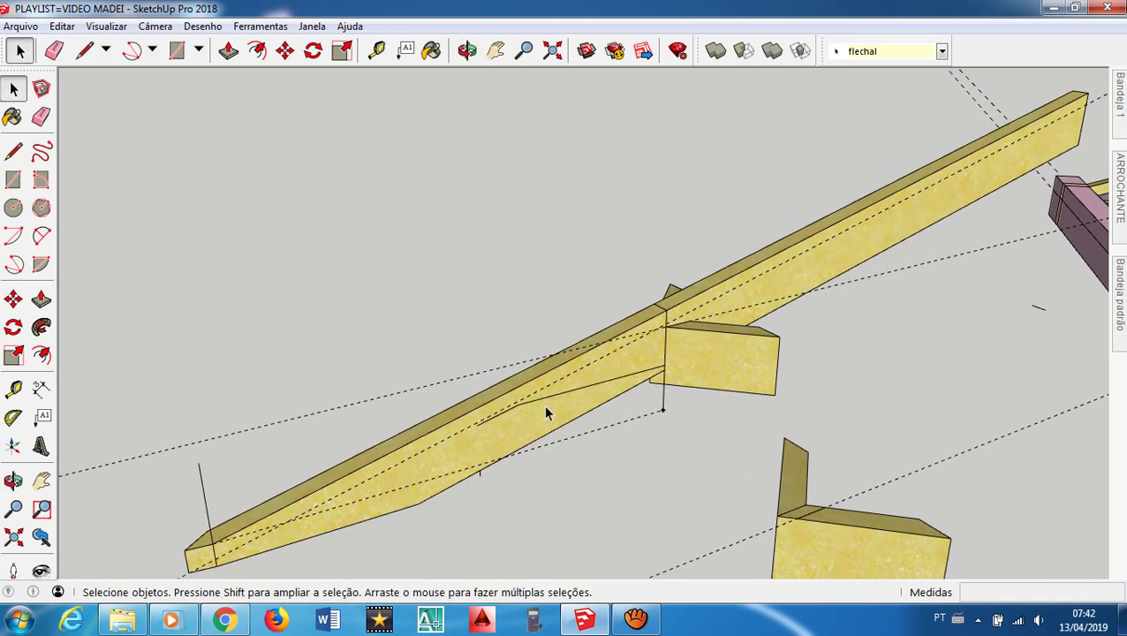
{"action": "scroll", "coordinate": [506, 435], "scroll_direction": "up", "scroll_amount": 2}
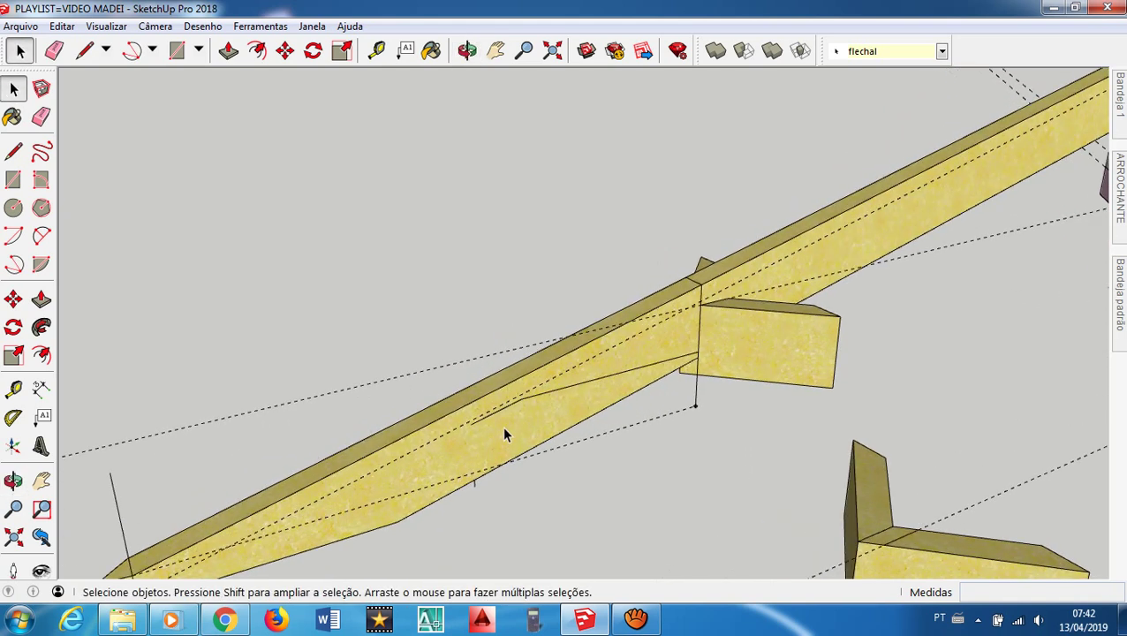
{"action": "middle_click_drag", "start_coordinate": [506, 434], "coordinate": [544, 397]}
{"action": "scroll", "coordinate": [530, 405], "scroll_direction": "down", "scroll_amount": 1}
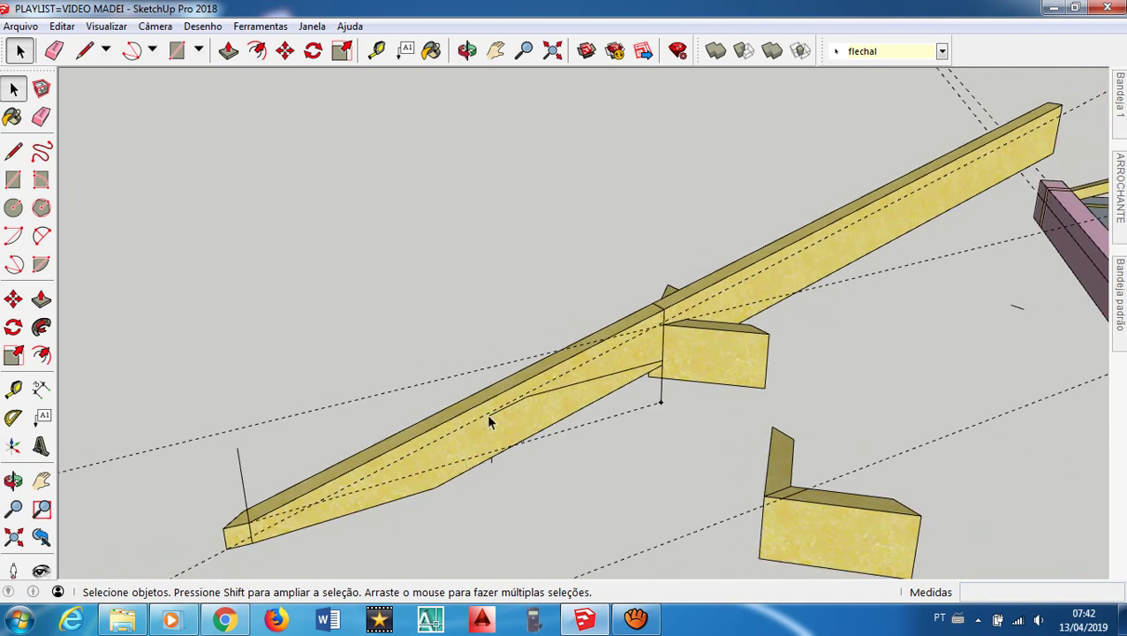
{"action": "key", "text": "l"}
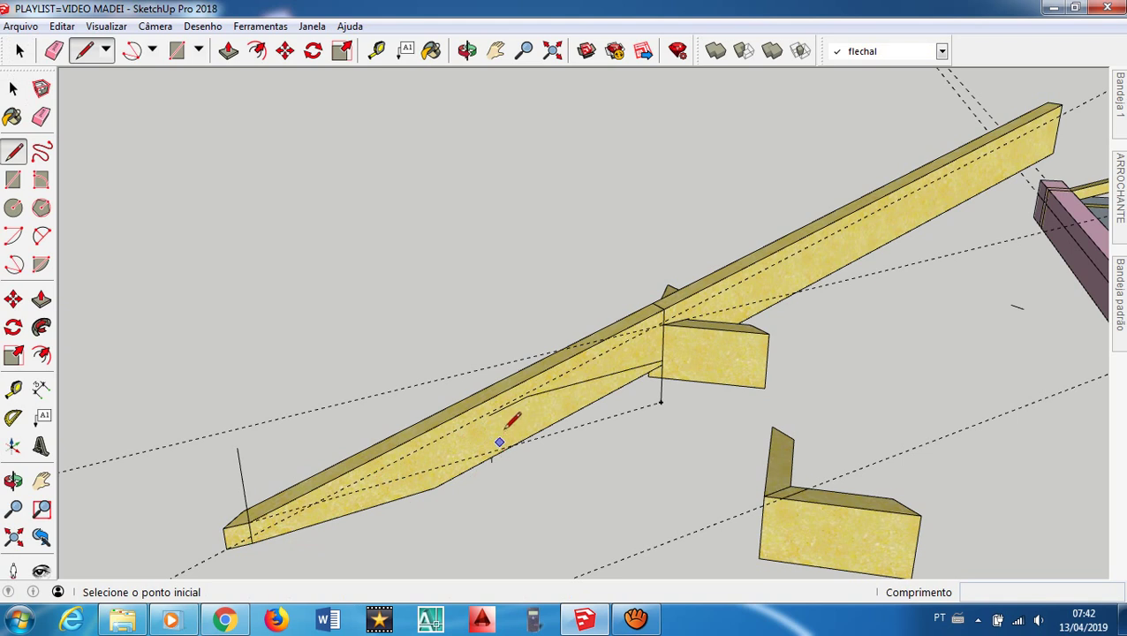
{"action": "scroll", "coordinate": [528, 404], "scroll_direction": "up", "scroll_amount": 3}
{"action": "scroll", "coordinate": [530, 404], "scroll_direction": "up", "scroll_amount": 2}
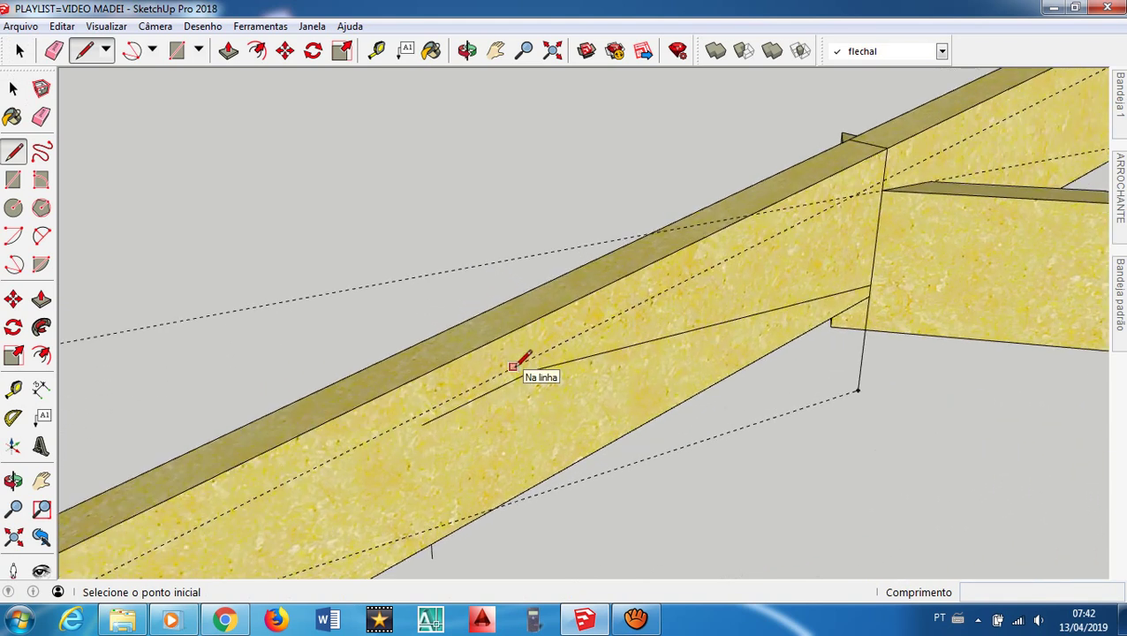
{"action": "scroll", "coordinate": [537, 370], "scroll_direction": "down", "scroll_amount": 1}
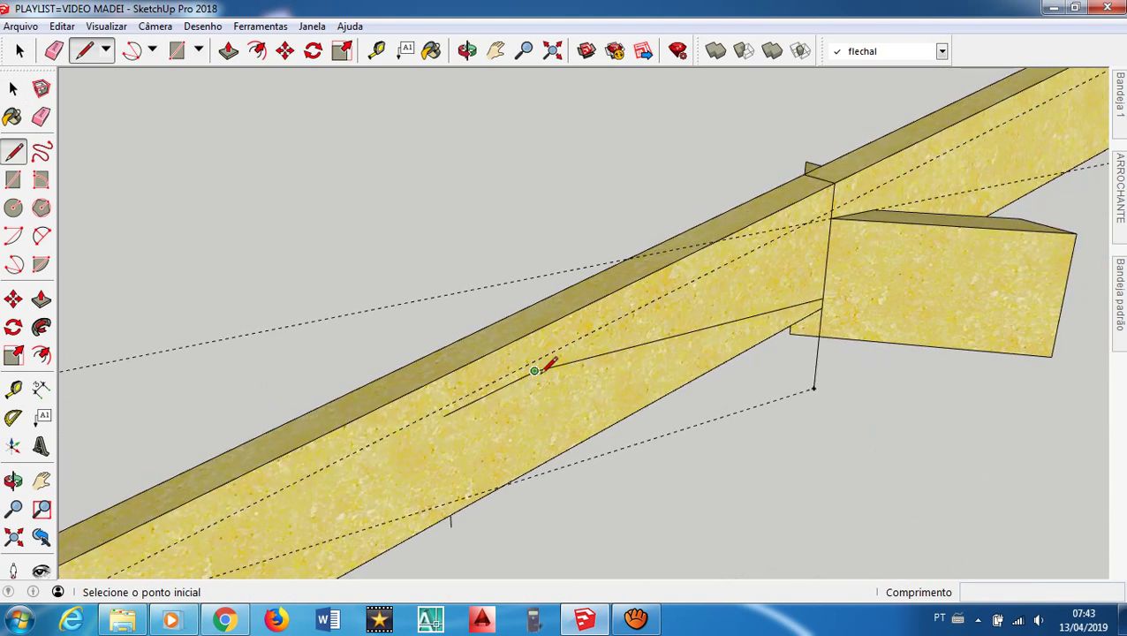
{"action": "left_click", "coordinate": [444, 415]}
{"action": "left_click", "coordinate": [540, 358]}
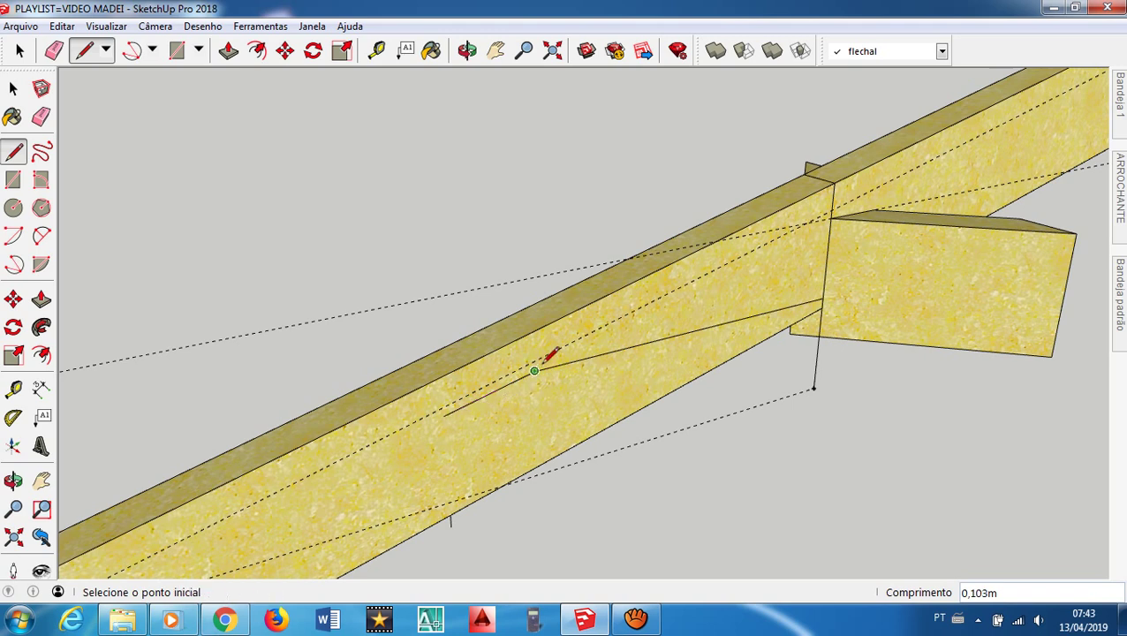
Delete the guide running lengthwise along the rafter's side face, just above the profile's short sloping edge
{"action": "scroll", "coordinate": [541, 356], "scroll_direction": "down", "scroll_amount": 2}
{"action": "scroll", "coordinate": [484, 388], "scroll_direction": "down", "scroll_amount": 4}
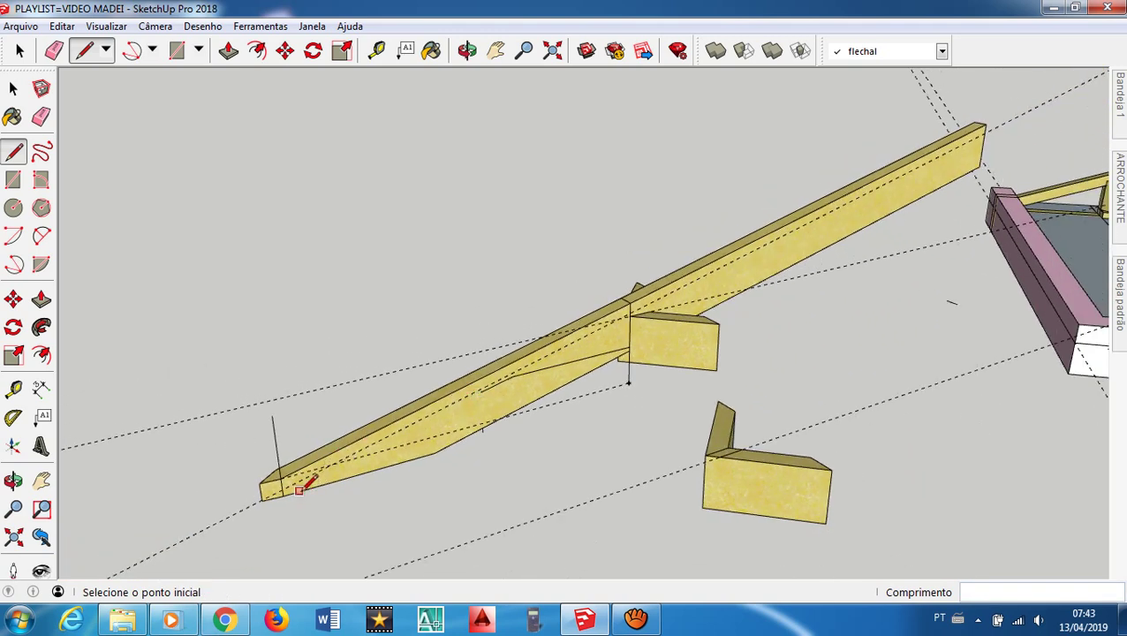
{"action": "scroll", "coordinate": [296, 481], "scroll_direction": "up", "scroll_amount": 3}
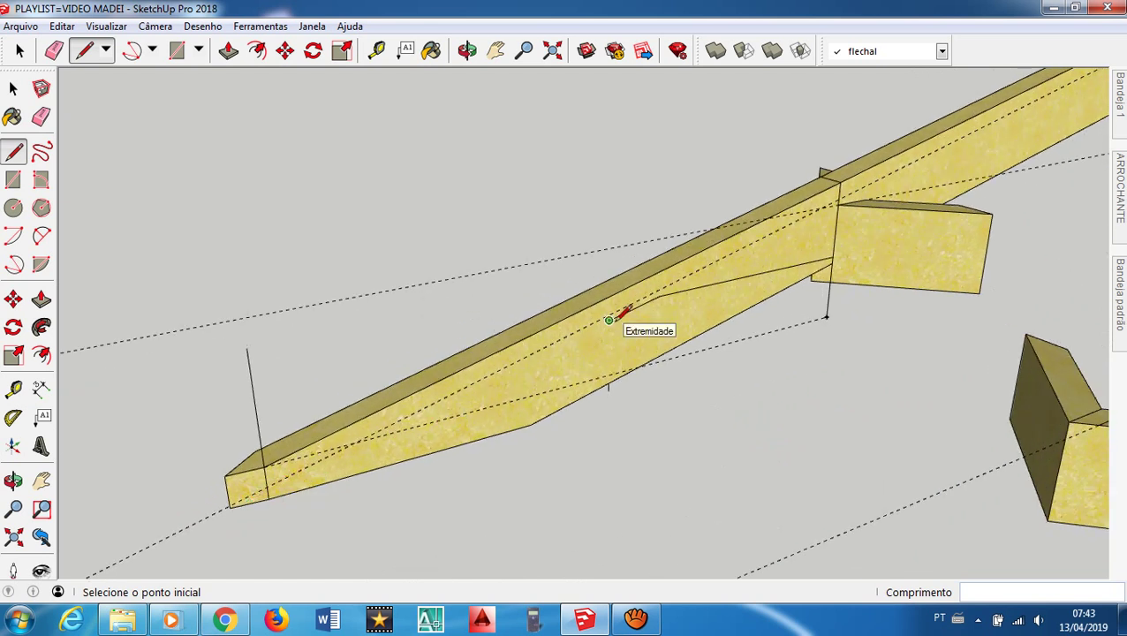
{"action": "key", "text": "space"}
{"action": "scroll", "coordinate": [600, 345], "scroll_direction": "up", "scroll_amount": 3}
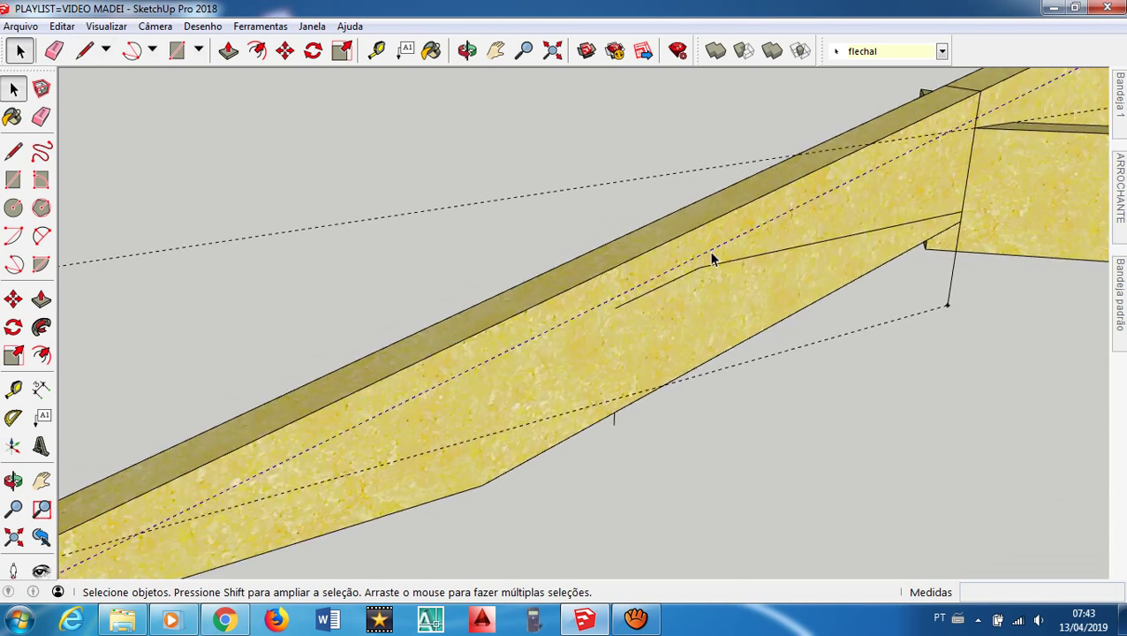
{"action": "key", "text": "Escape"}
Create a guide on the rafter's side face parallel to its upper edge, offset 0,05 m downward
{"action": "key", "text": "t"}
{"action": "left_click", "coordinate": [500, 320]}
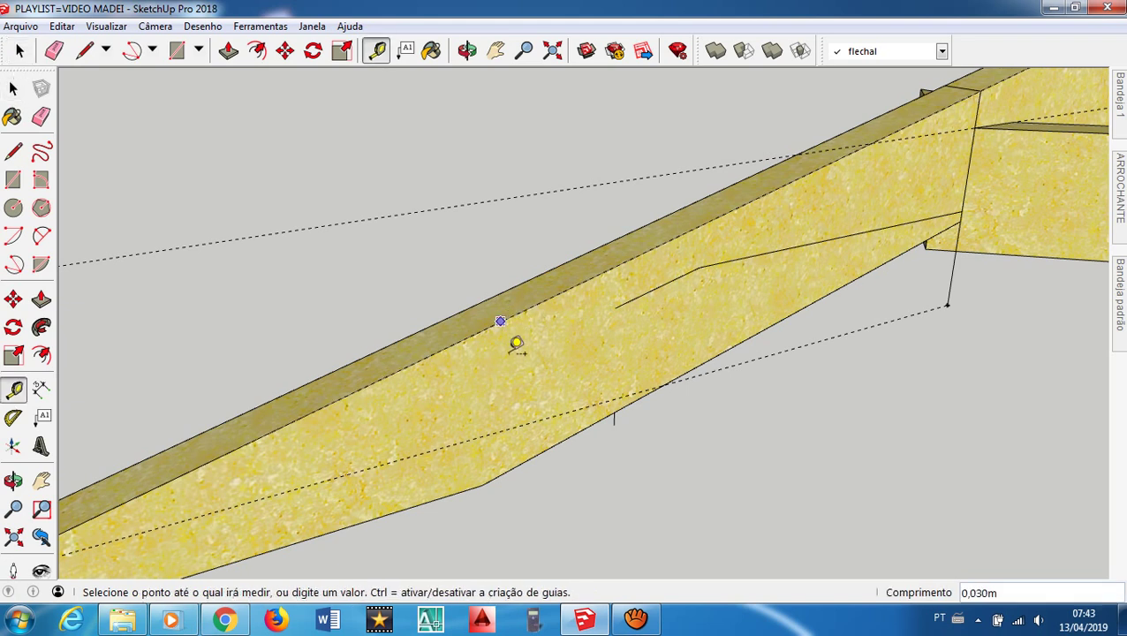
{"action": "type", "text": ","}
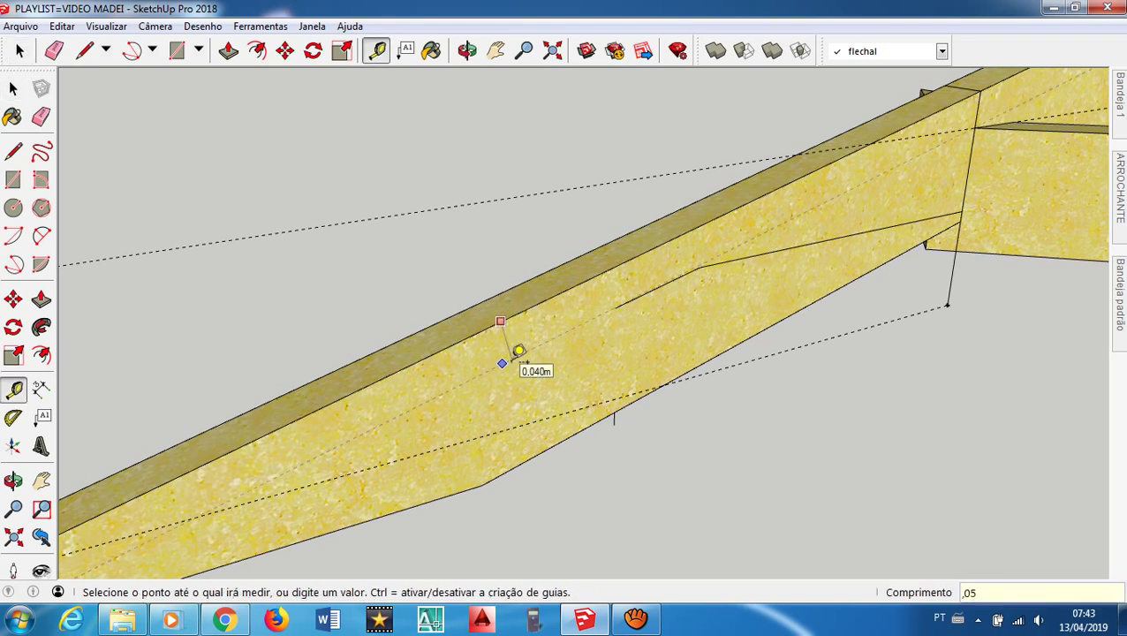
{"action": "type", "text": "05"}
{"action": "key", "text": "Return"}
{"action": "scroll", "coordinate": [584, 328], "scroll_direction": "down", "scroll_amount": 4}
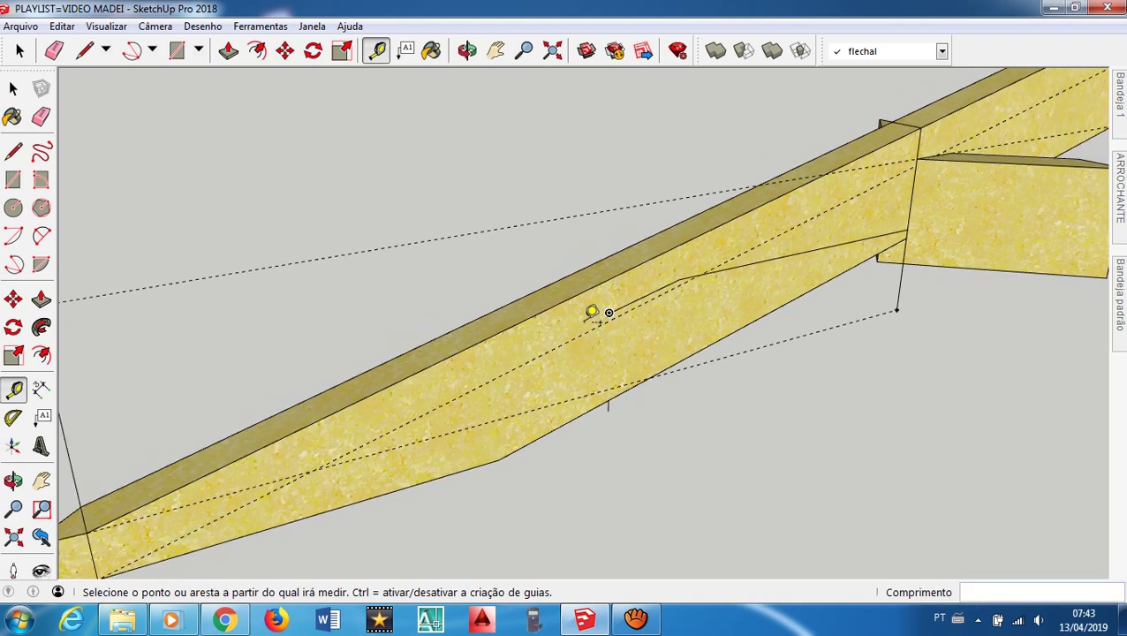
{"action": "key", "text": "space"}
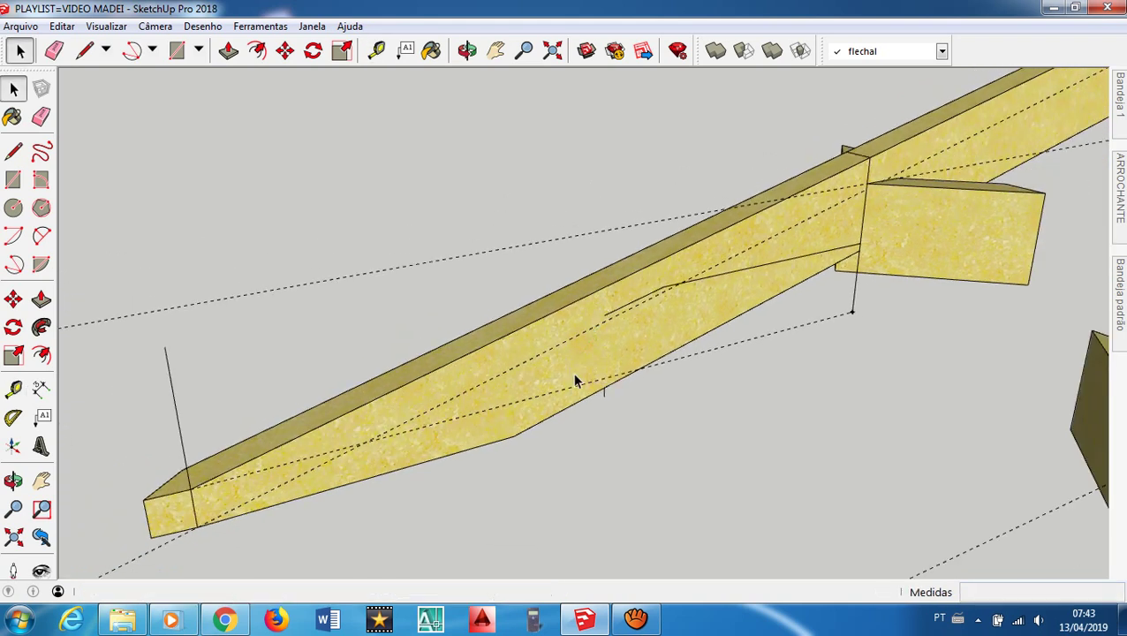
Draw a line about 0,716 m long over the offset guide, from the profile's long sloping edge to the side face's lower front corner
{"action": "key", "text": "l"}
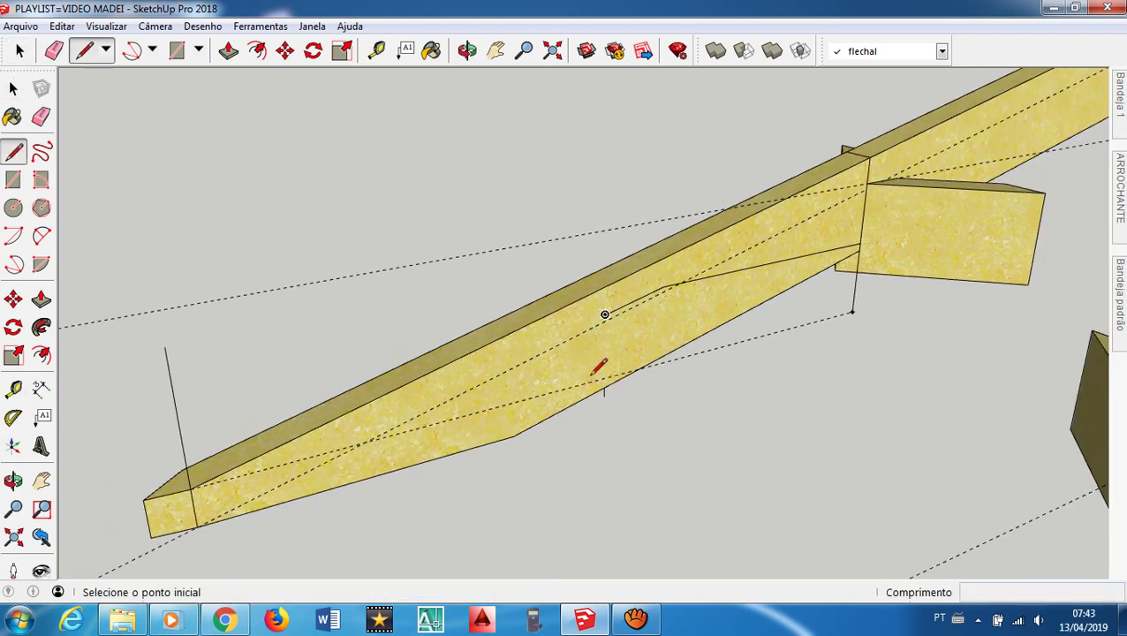
{"action": "left_click", "coordinate": [680, 282]}
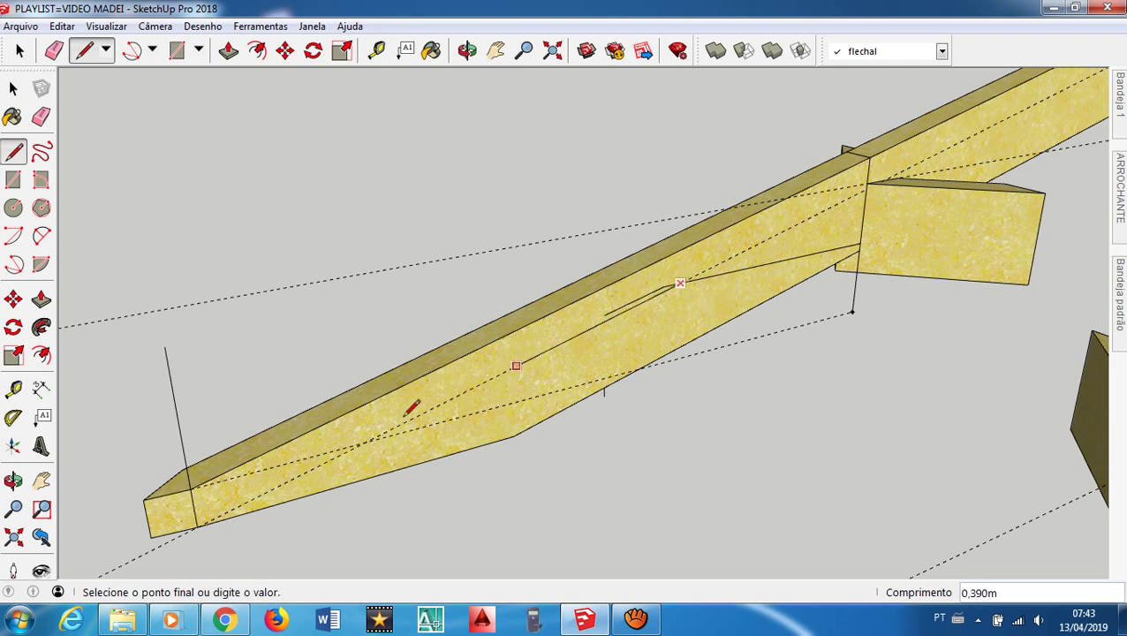
{"action": "left_click", "coordinate": [197, 527]}
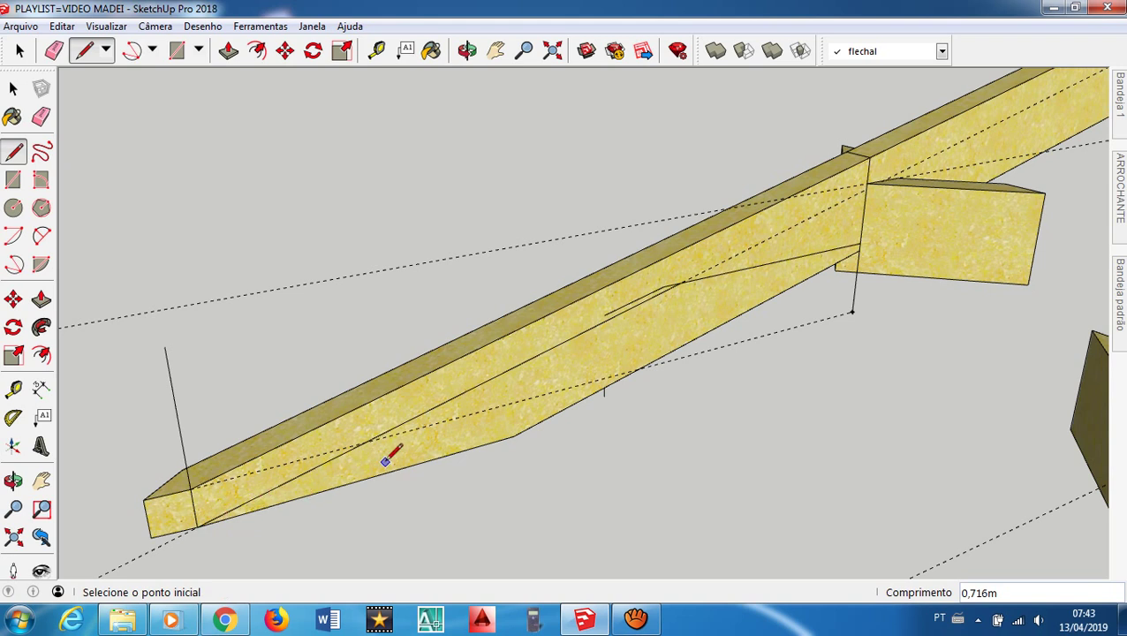
Delete the old short sloping edge and the leftover edge piece above the new line on the rafter's side face
{"action": "key", "text": "space"}
{"action": "left_click", "coordinate": [642, 303]}
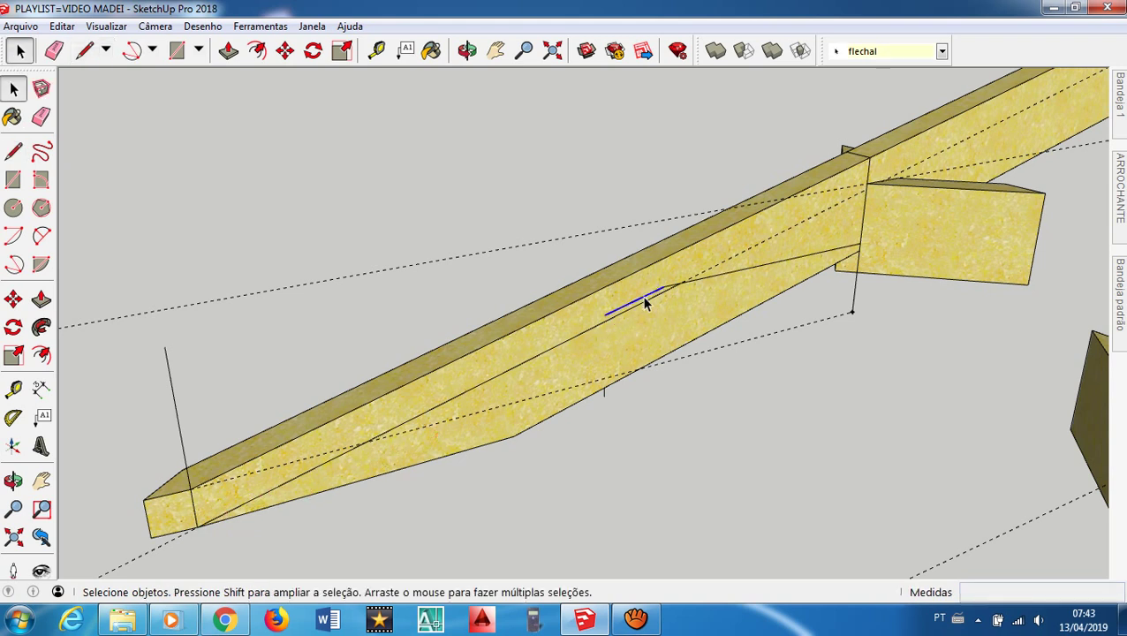
{"action": "key", "text": "Delete"}
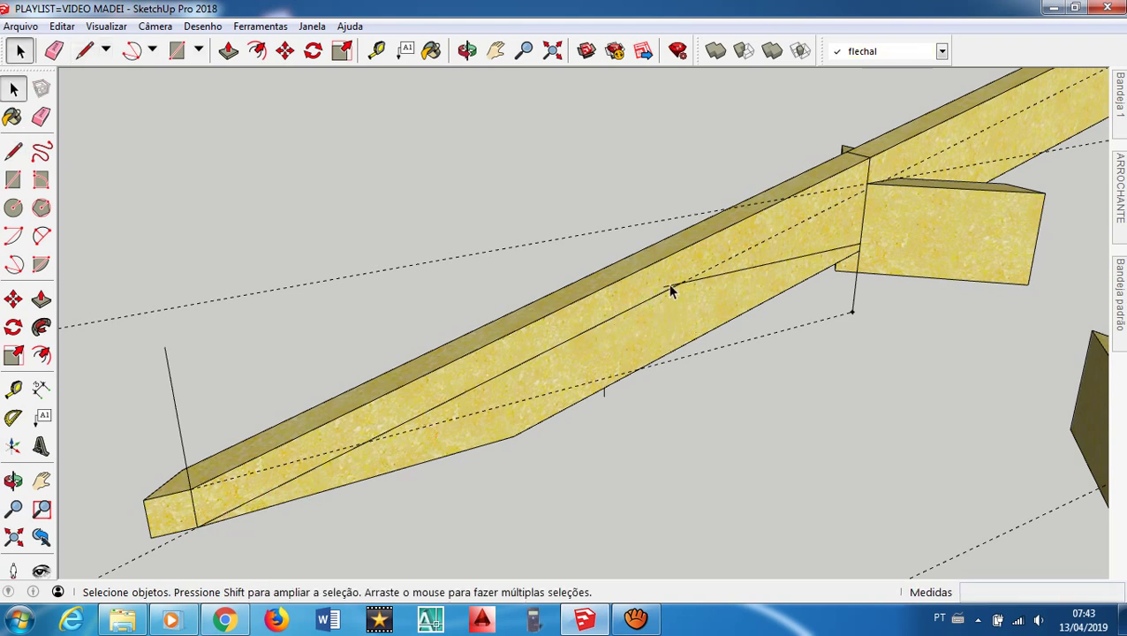
{"action": "left_click", "coordinate": [668, 295]}
{"action": "key", "text": "Delete"}
Push the side face below the new profile line 0,050 m through the rafter's thickness to cut the overhang's underside
{"action": "left_click", "coordinate": [546, 390]}
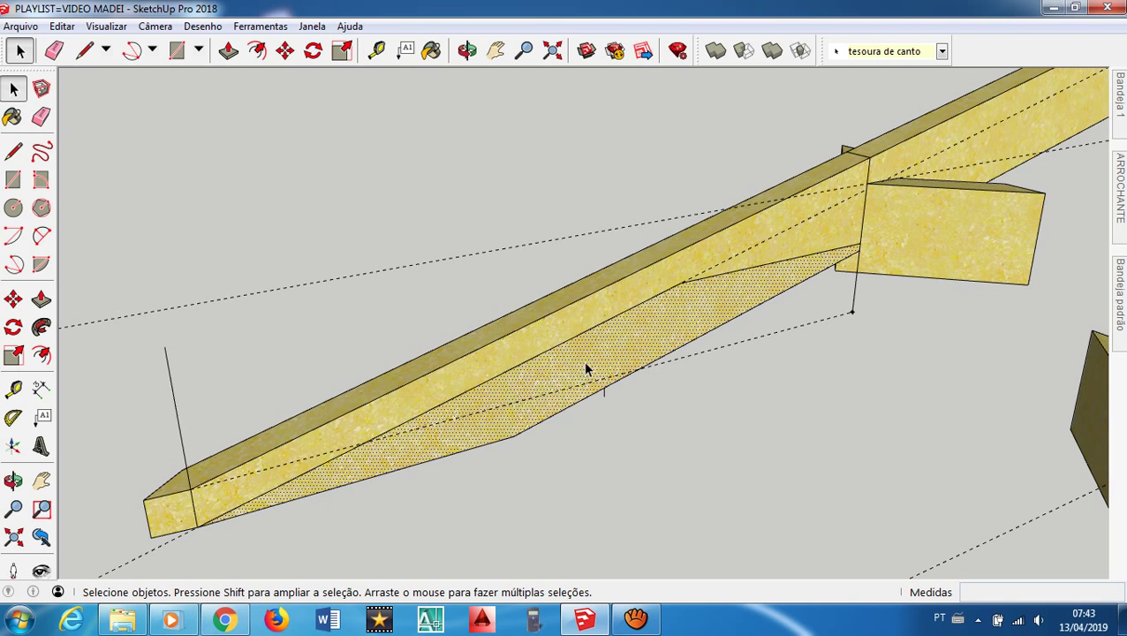
{"action": "key", "text": "p"}
{"action": "left_click", "coordinate": [585, 372]}
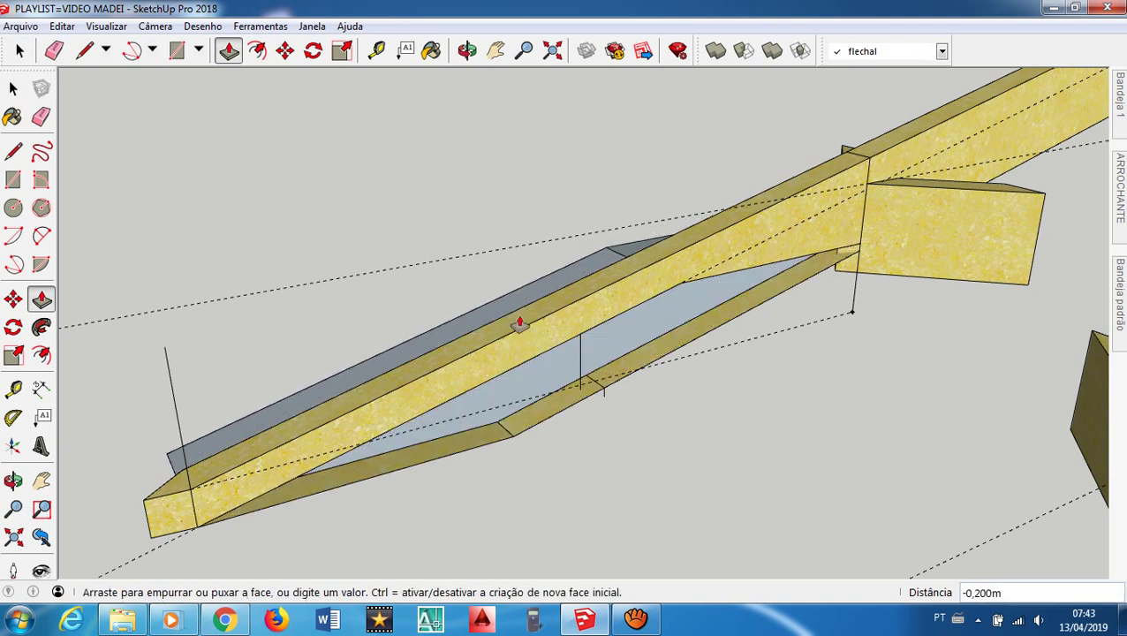
{"action": "middle_click_drag", "start_coordinate": [528, 331], "coordinate": [577, 370]}
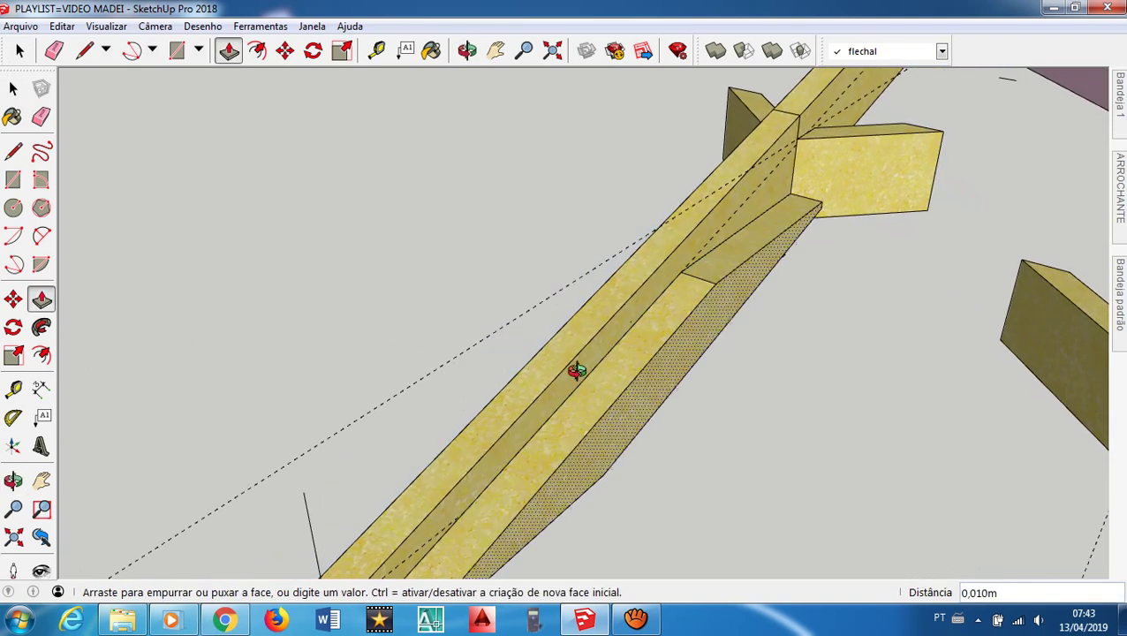
{"action": "left_click", "coordinate": [537, 358]}
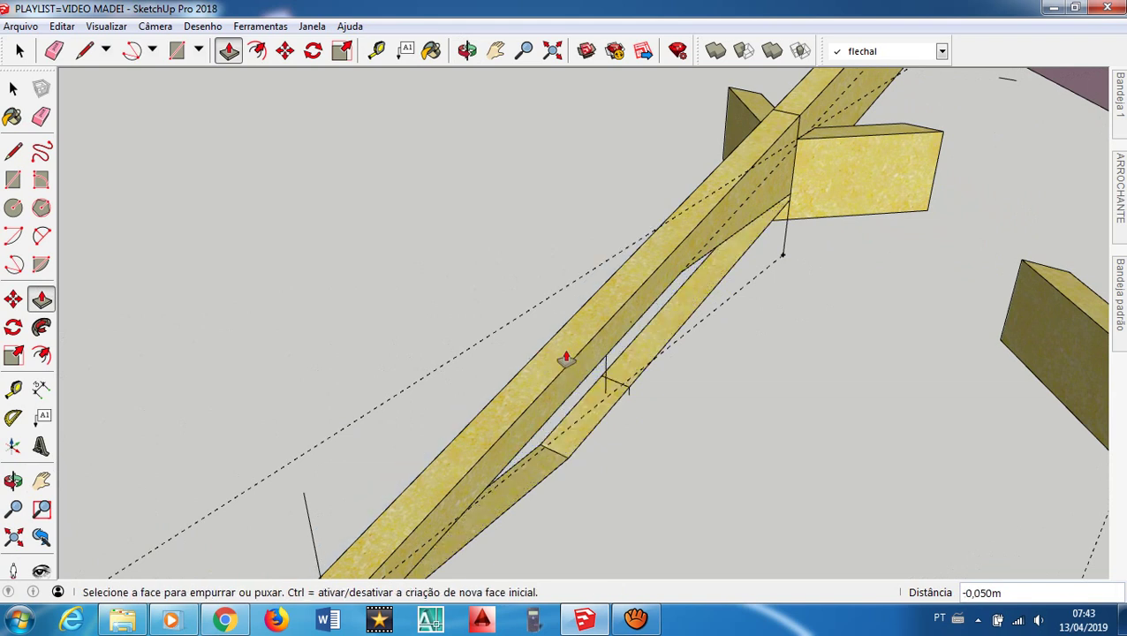
Delete the leftover underside faces and the loose vertical line beneath the rafter's cut overhang
{"action": "middle_click_drag", "start_coordinate": [668, 380], "coordinate": [620, 334]}
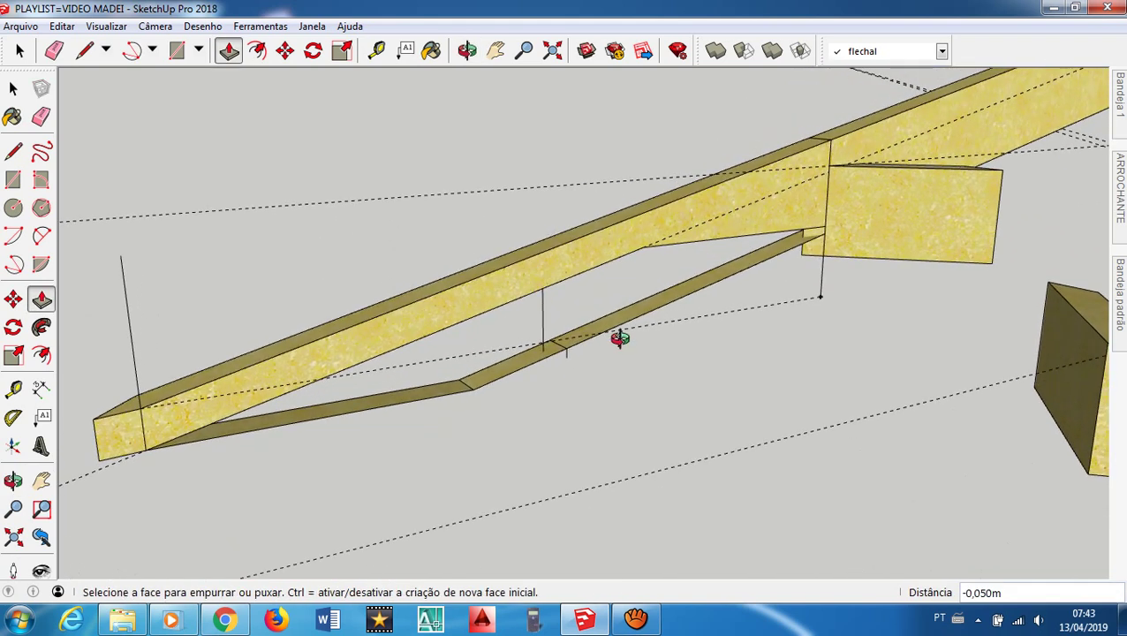
{"action": "key", "text": "space"}
{"action": "left_click_drag", "start_coordinate": [476, 426], "coordinate": [547, 406]}
{"action": "key", "text": "Delete"}
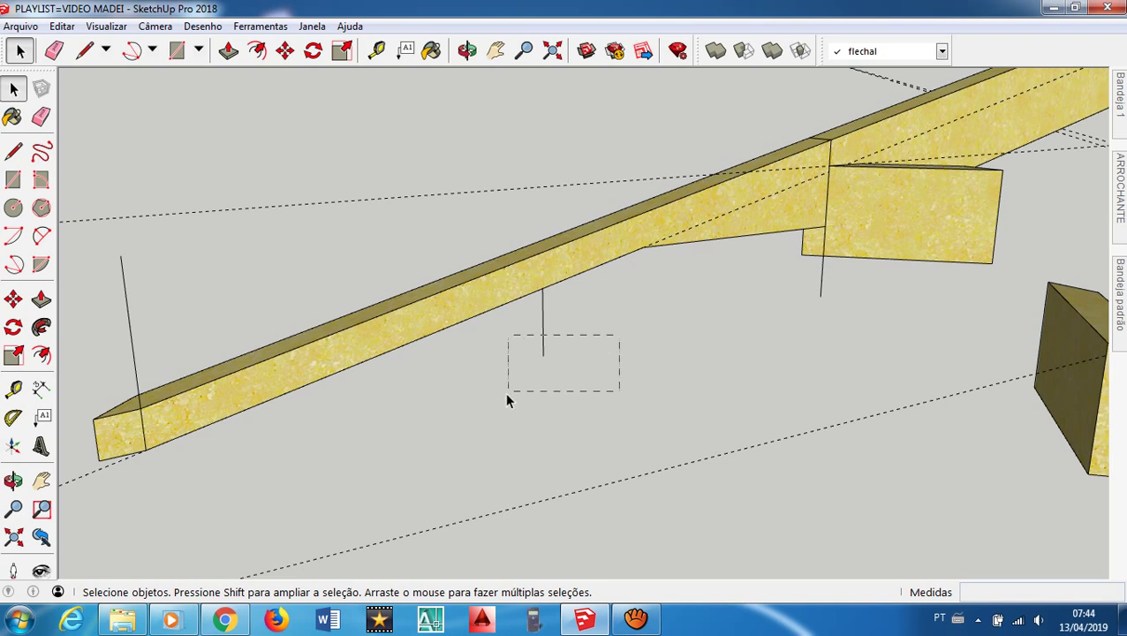
{"action": "left_click_drag", "start_coordinate": [506, 394], "coordinate": [506, 392]}
{"action": "key", "text": "Delete"}
Select the faces and edges of the wall-plate block crossing the rafter and intersect them with the model
{"action": "middle_click_drag", "start_coordinate": [756, 316], "coordinate": [886, 397]}
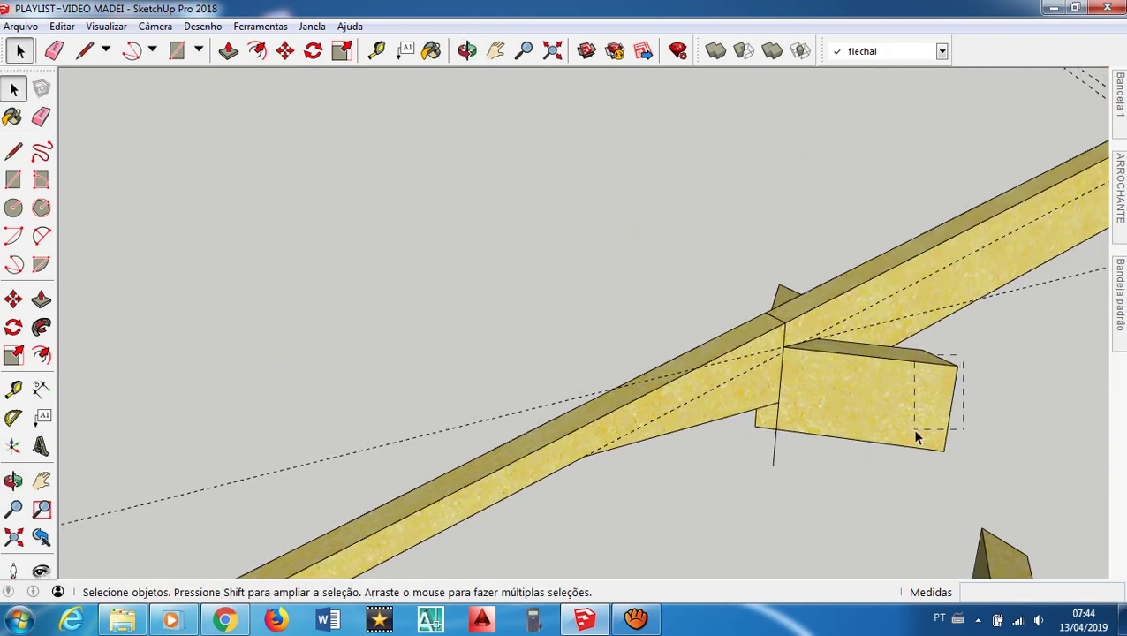
{"action": "left_click_drag", "start_coordinate": [915, 454], "coordinate": [915, 444]}
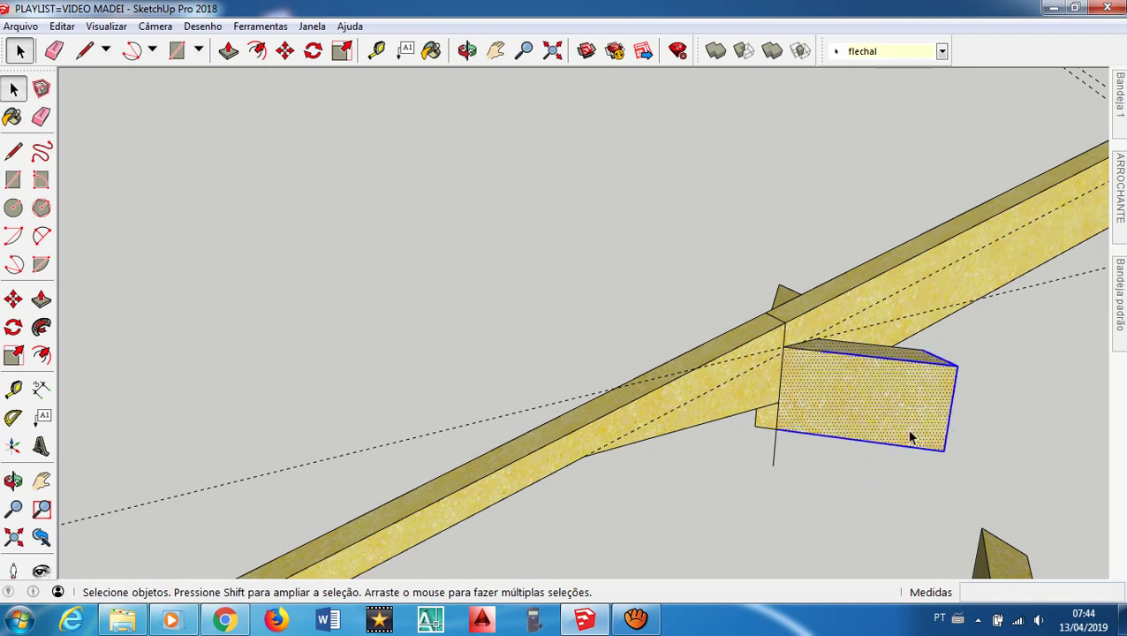
{"action": "middle_click_drag", "start_coordinate": [791, 380], "coordinate": [724, 424]}
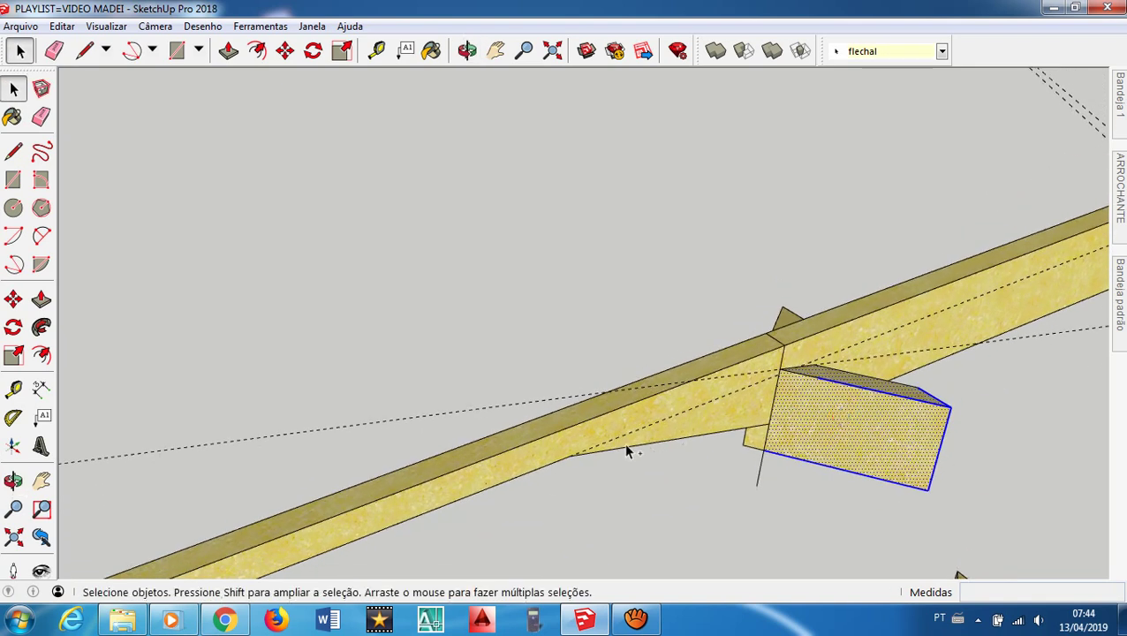
{"action": "middle_click_drag", "start_coordinate": [455, 516], "coordinate": [541, 482]}
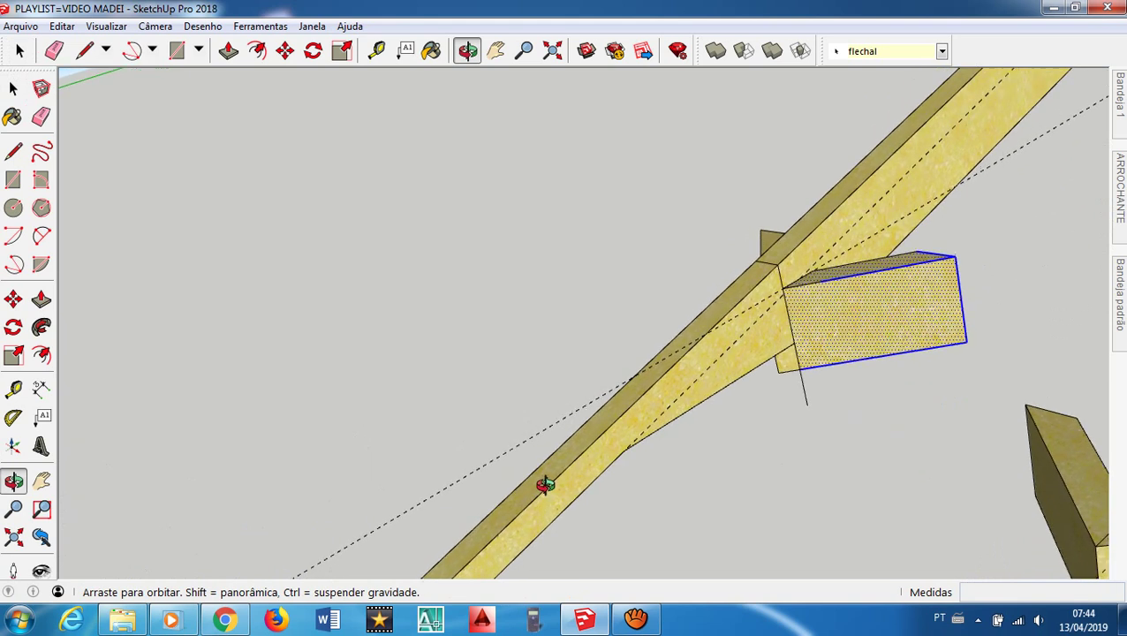
{"action": "left_click_drag", "start_coordinate": [797, 391], "coordinate": [776, 389], "text": "ctrl"}
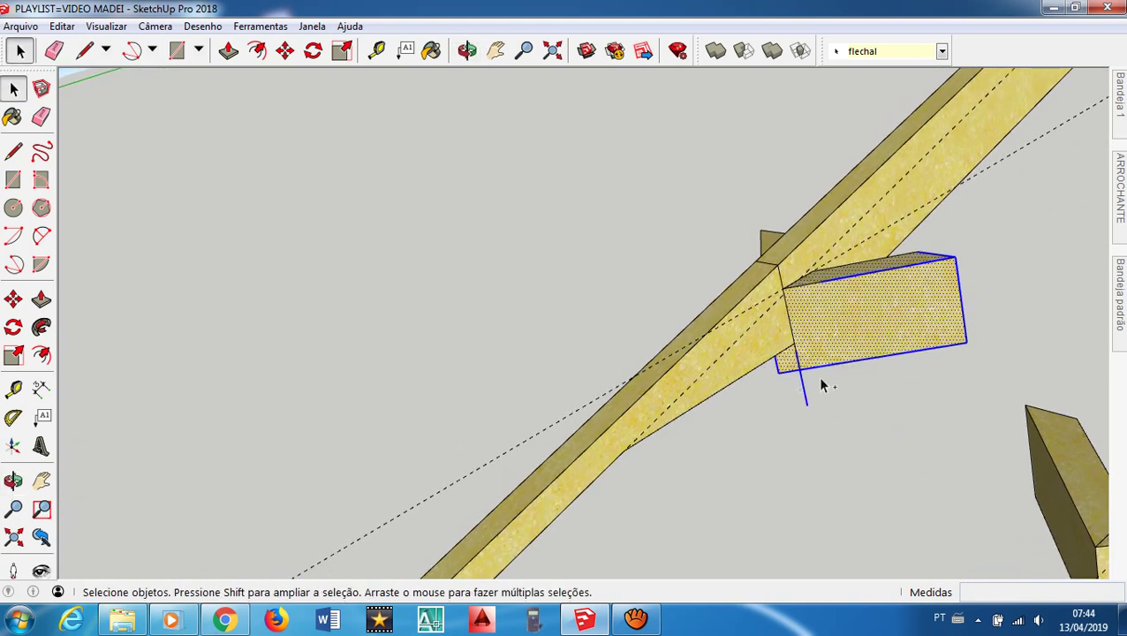
{"action": "middle_click_drag", "start_coordinate": [839, 424], "coordinate": [871, 539]}
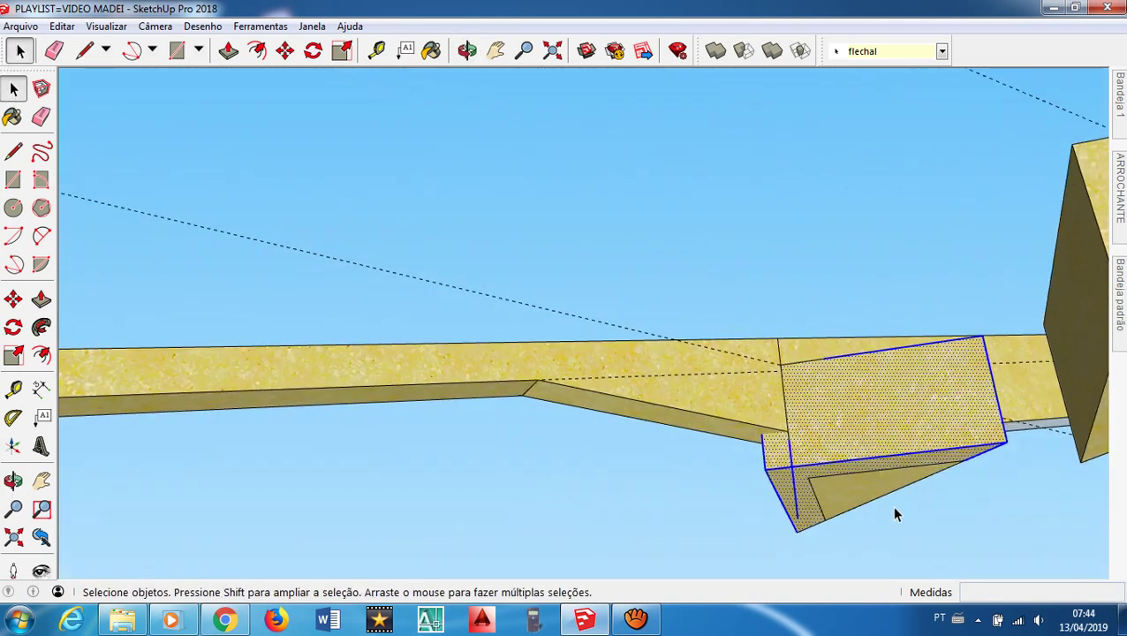
{"action": "left_click_drag", "start_coordinate": [893, 506], "coordinate": [739, 537], "text": "ctrl"}
{"action": "right_click", "coordinate": [848, 425]}
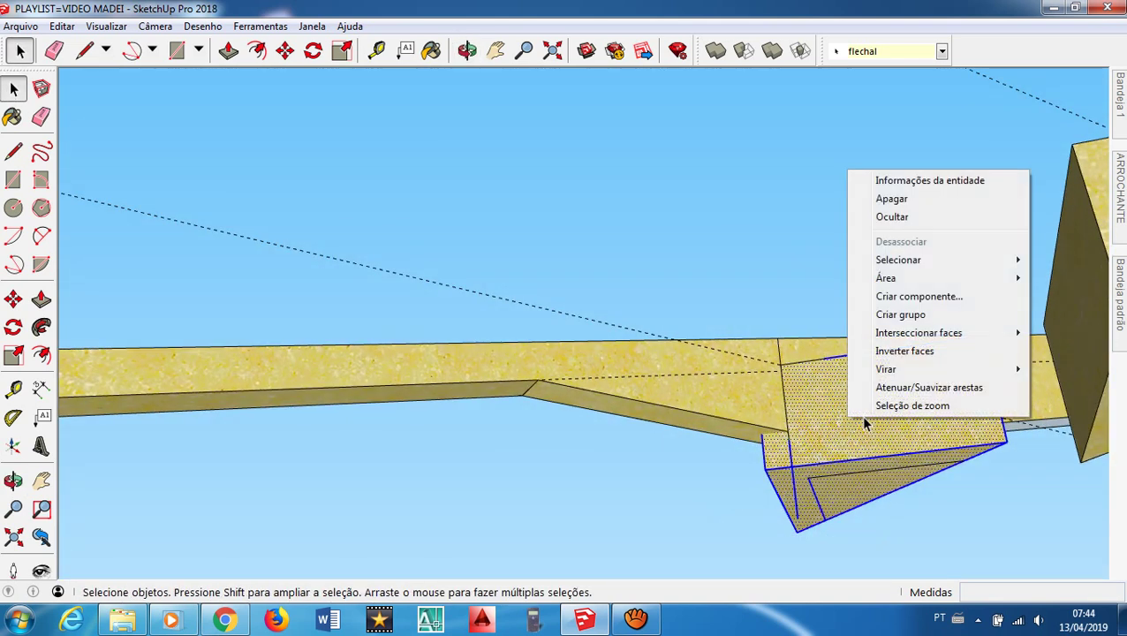
{"action": "mouse_move", "coordinate": [980, 337]}
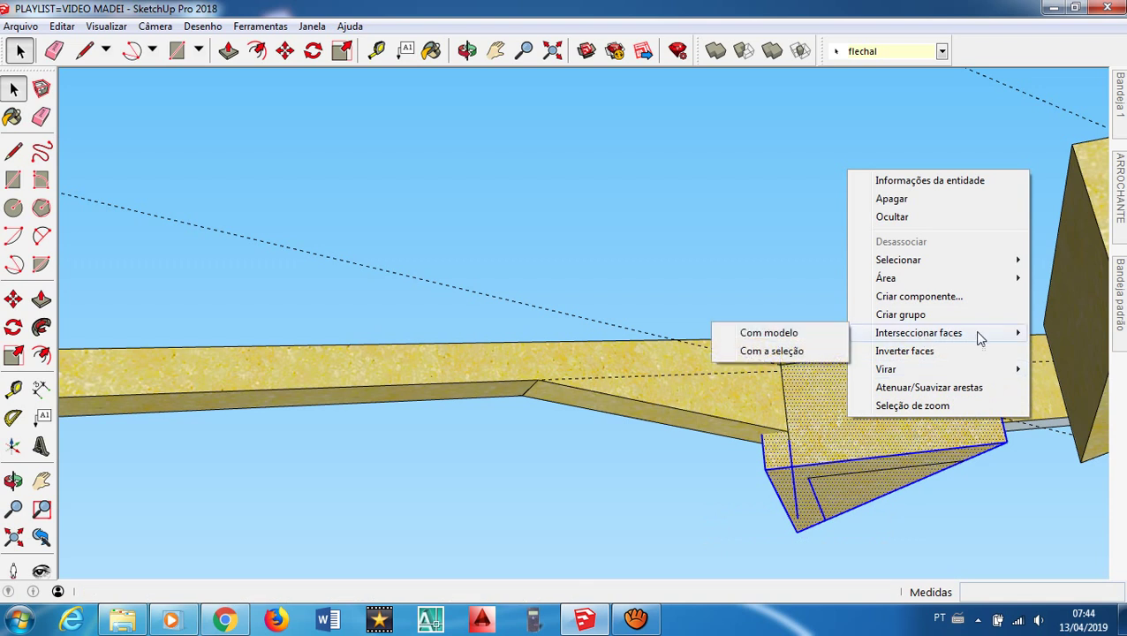
{"action": "left_click", "coordinate": [831, 333]}
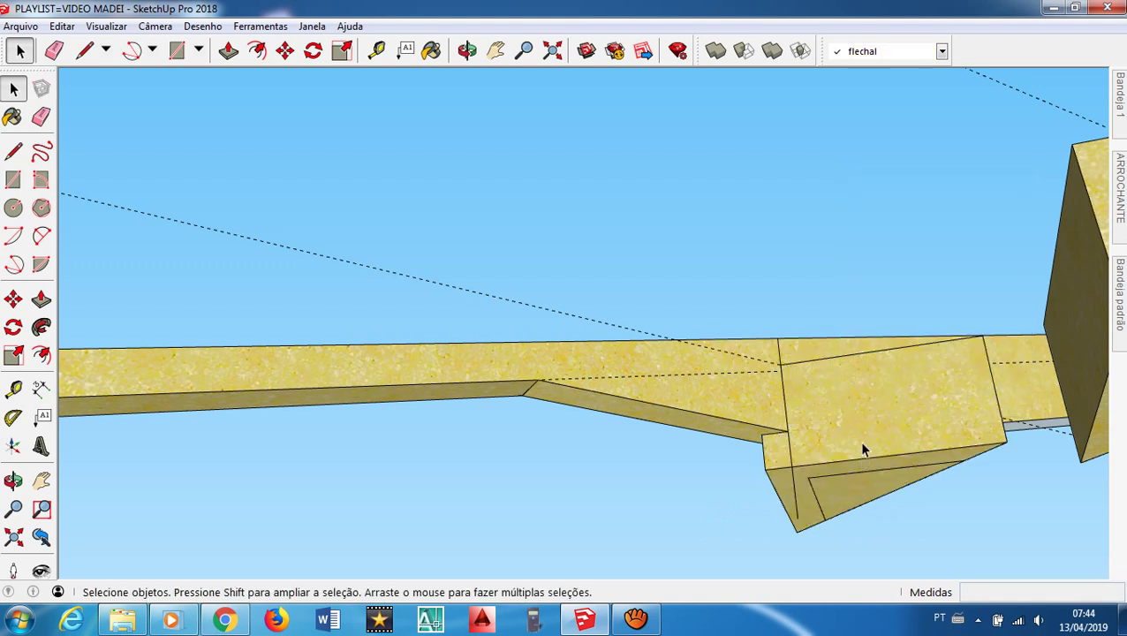
Delete the wall-plate block's faces and edges that project outside the rafter, including the loose line beyond the notch's upper edge
{"action": "middle_click_drag", "start_coordinate": [863, 448], "coordinate": [934, 481]}
{"action": "left_click", "coordinate": [956, 481]}
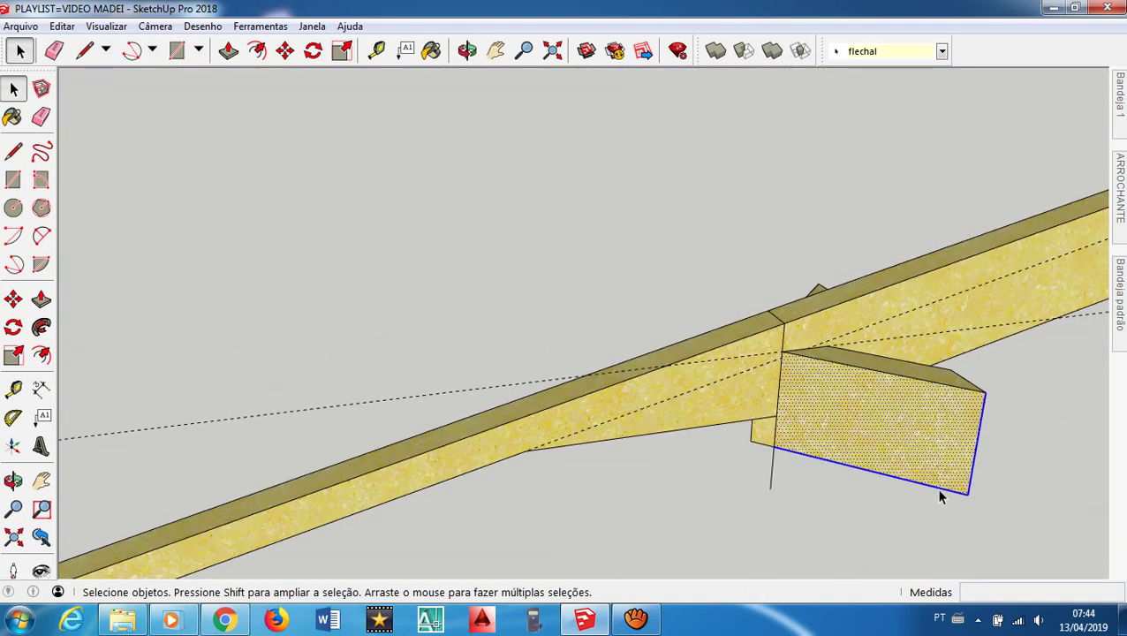
{"action": "key", "text": "Delete"}
{"action": "left_click", "coordinate": [942, 414]}
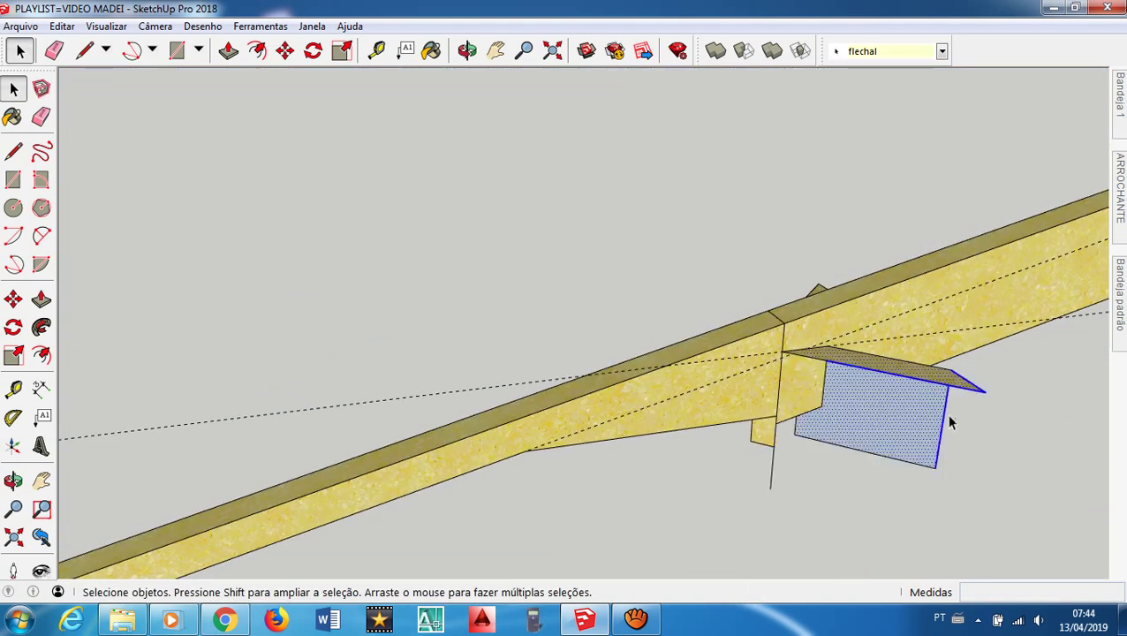
{"action": "key", "text": "Delete"}
{"action": "left_click", "coordinate": [903, 428]}
{"action": "key", "text": "Delete"}
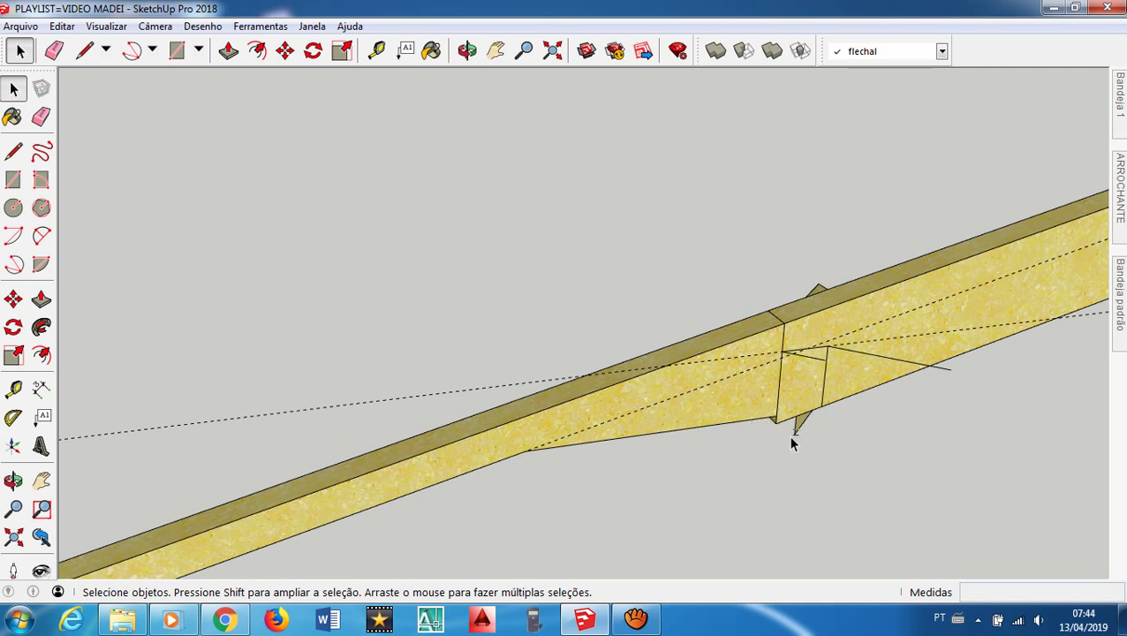
{"action": "left_click", "coordinate": [801, 380]}
{"action": "left_click", "coordinate": [942, 369]}
{"action": "key", "text": "Delete"}
Delete the remaining face blocking the wall-plate notch and the rafter's lower edges crossing its opening
{"action": "middle_click_drag", "start_coordinate": [808, 412], "coordinate": [591, 399]}
{"action": "scroll", "coordinate": [733, 442], "scroll_direction": "up", "scroll_amount": 5}
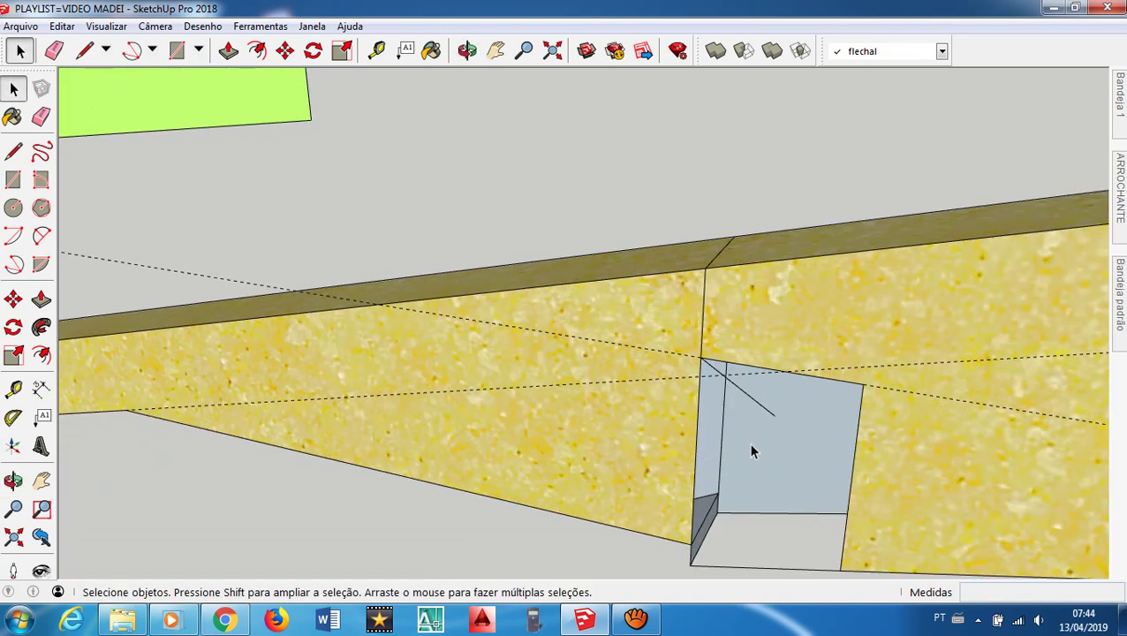
{"action": "middle_click_drag", "start_coordinate": [752, 451], "coordinate": [854, 235]}
{"action": "left_click", "coordinate": [811, 435]}
{"action": "key", "text": "Delete"}
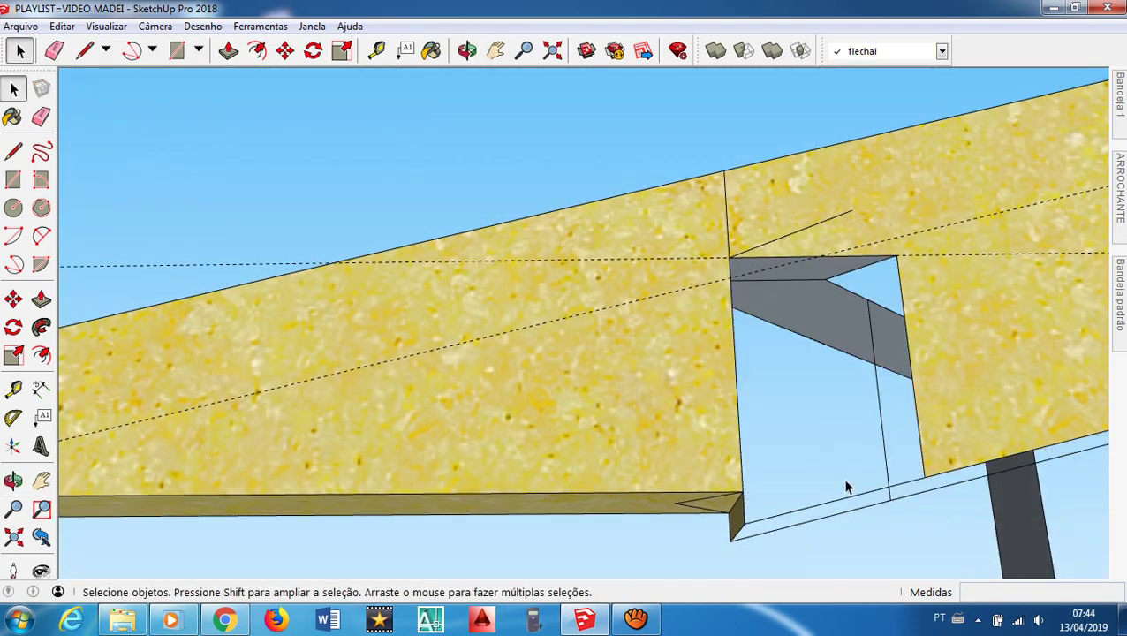
{"action": "left_click", "coordinate": [818, 523]}
{"action": "key", "text": "Delete"}
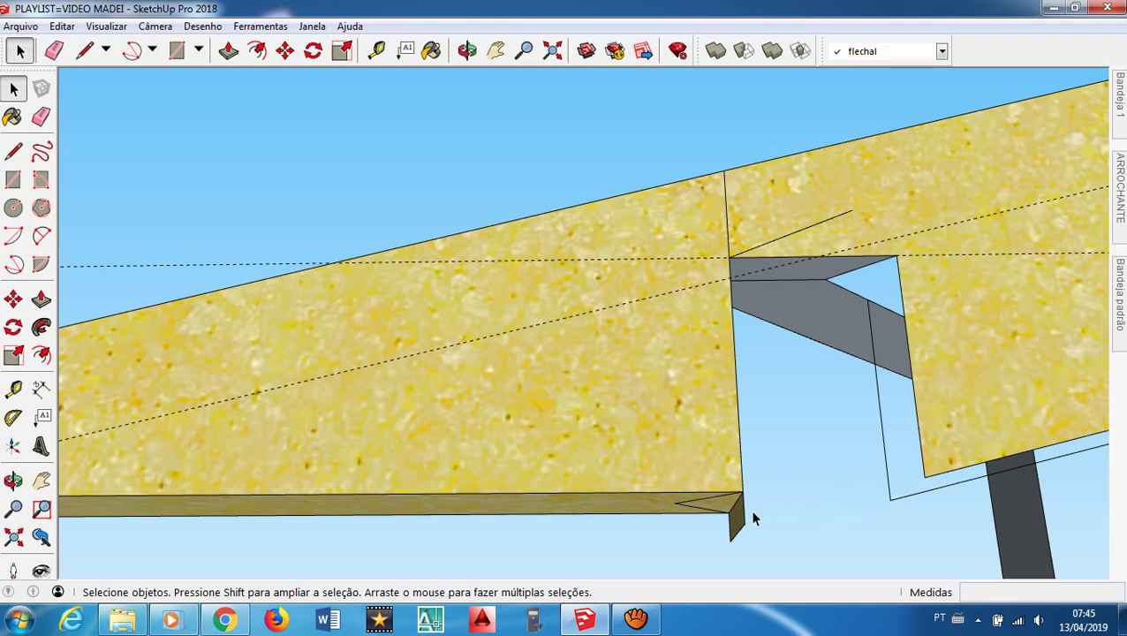
Delete the small triangular underside face and its leftover edge at the notch's lower corner on the overhang side
{"action": "middle_click_drag", "start_coordinate": [754, 519], "coordinate": [735, 539]}
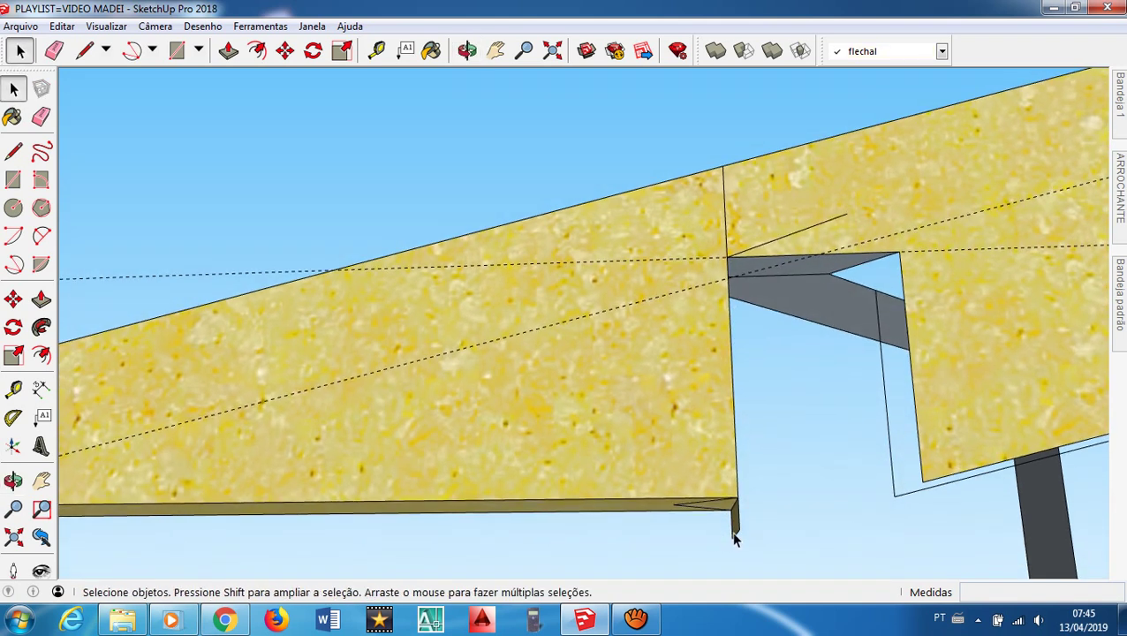
{"action": "mouse_move", "coordinate": [733, 483]}
{"action": "middle_mouse_down"}
{"action": "mouse_move", "coordinate": [546, 478]}
{"action": "mouse_move", "coordinate": [617, 365]}
{"action": "mouse_move", "coordinate": [728, 463]}
{"action": "middle_mouse_up"}
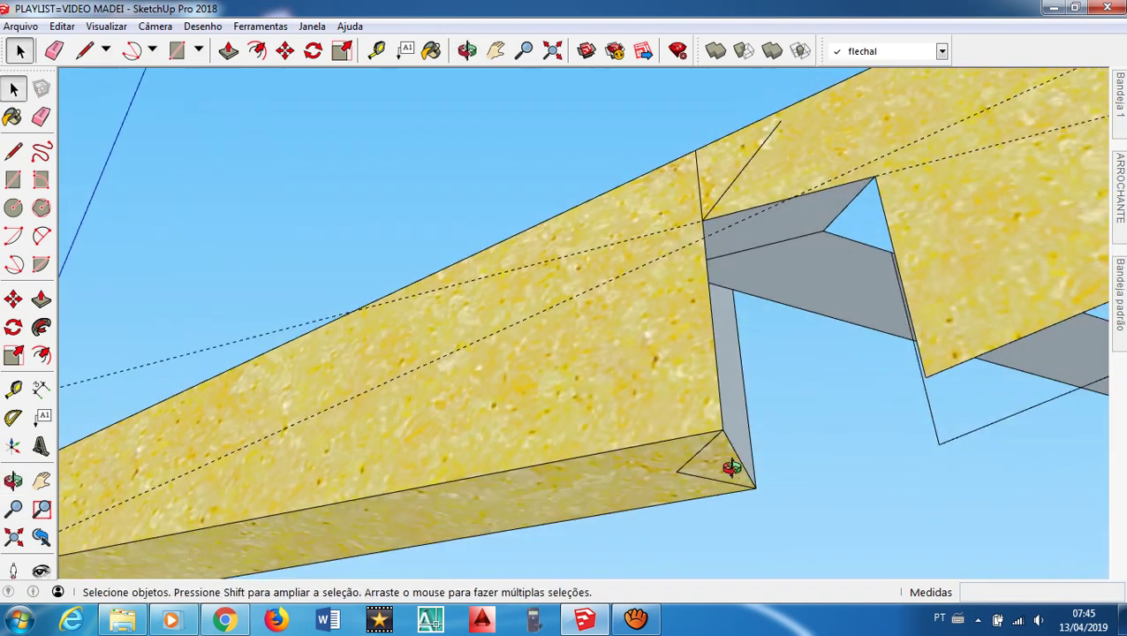
{"action": "left_click", "coordinate": [729, 473]}
{"action": "key", "text": "Delete"}
{"action": "left_click", "coordinate": [742, 464]}
{"action": "key", "text": "Delete"}
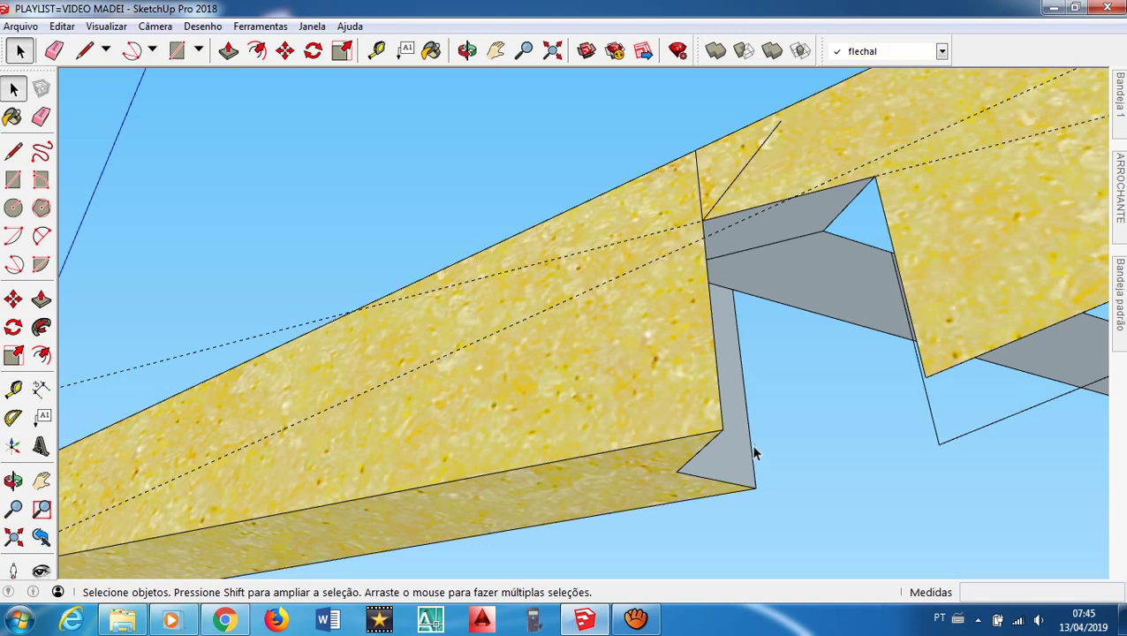
Delete the stray line projecting out of the rafter's side face from the notch's upper corner
{"action": "key", "text": "o"}
{"action": "middle_click_drag", "start_coordinate": [660, 435], "coordinate": [618, 442]}
{"action": "key", "text": "space"}
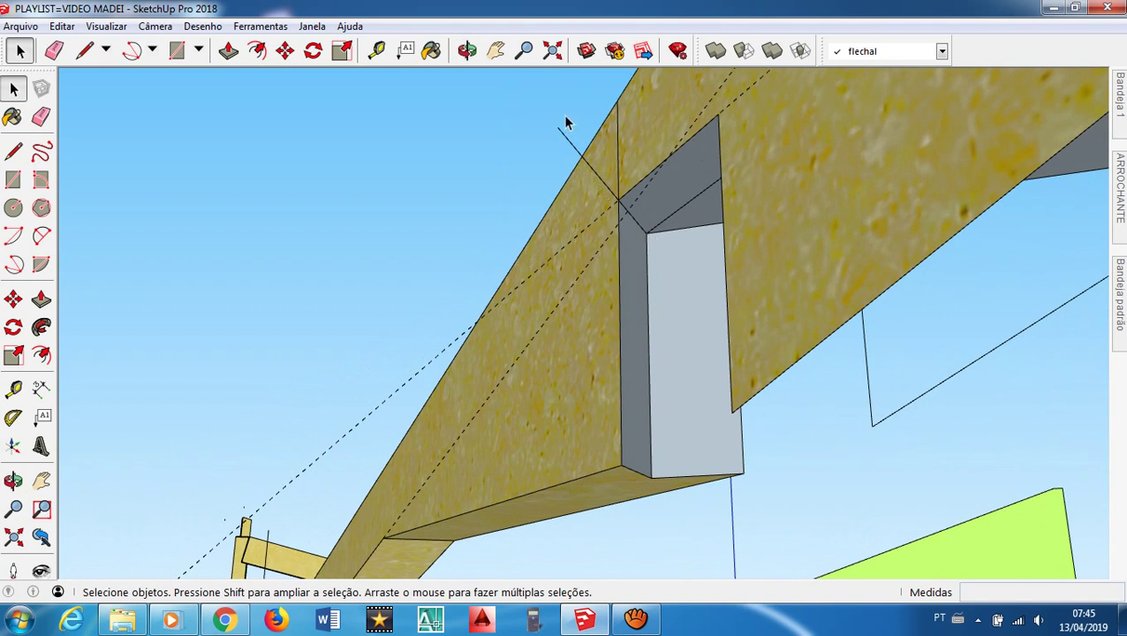
{"action": "middle_click_drag", "start_coordinate": [618, 240], "coordinate": [913, 173]}
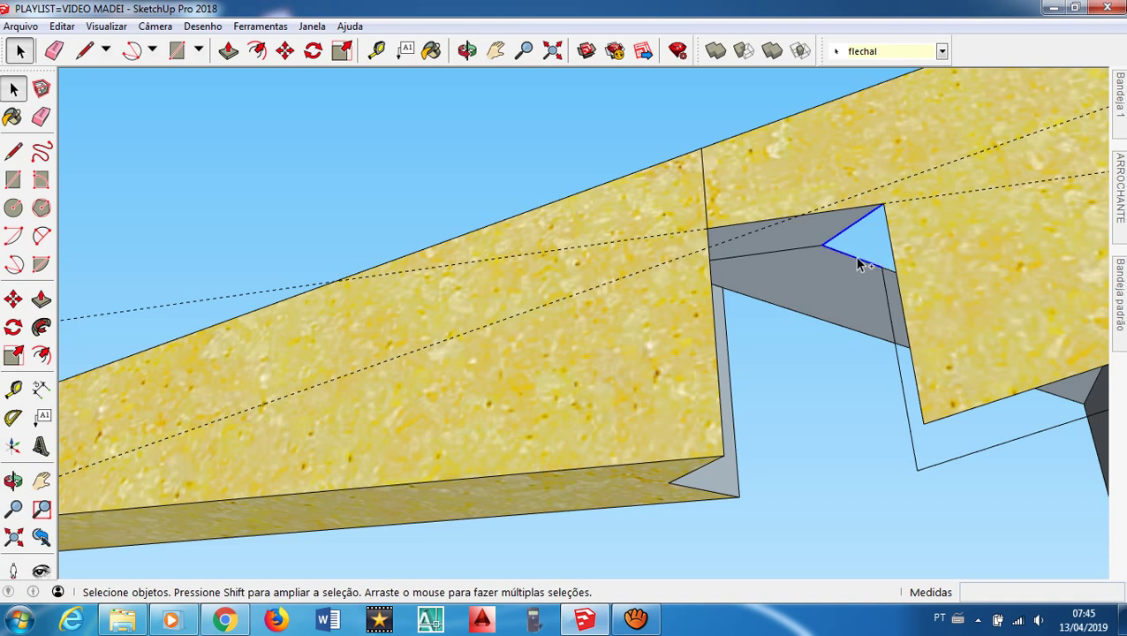
Copy the two V-shaped edges at the notch's upper inner corner 0,095 m down to the notch's lower corner
{"action": "key", "text": "m"}
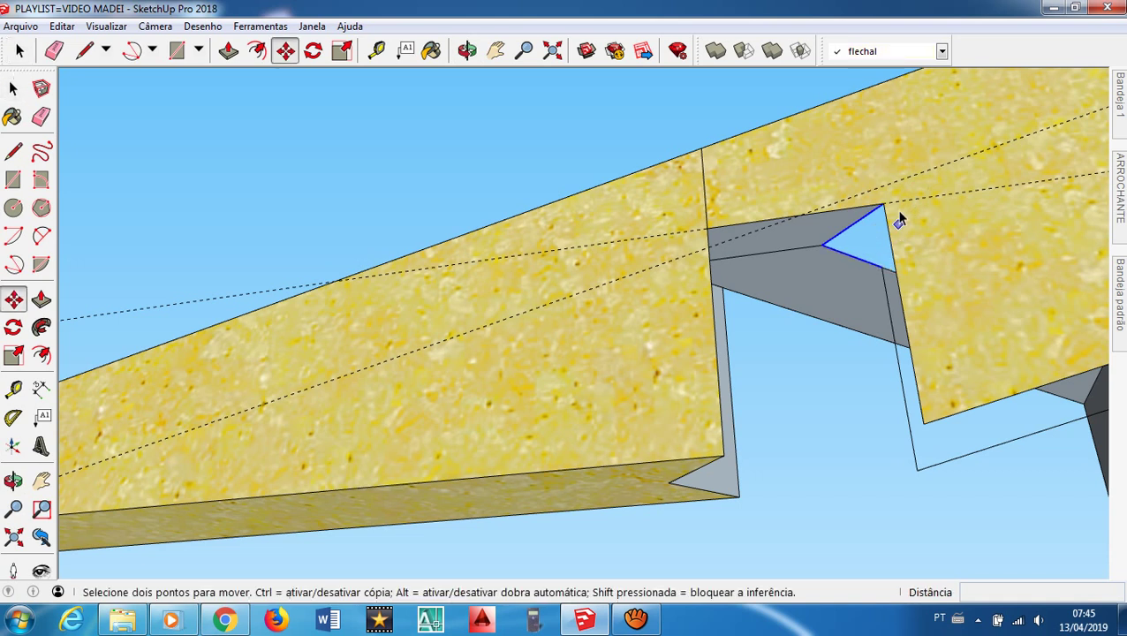
{"action": "left_click", "coordinate": [886, 205]}
{"action": "key", "text": "ctrl"}
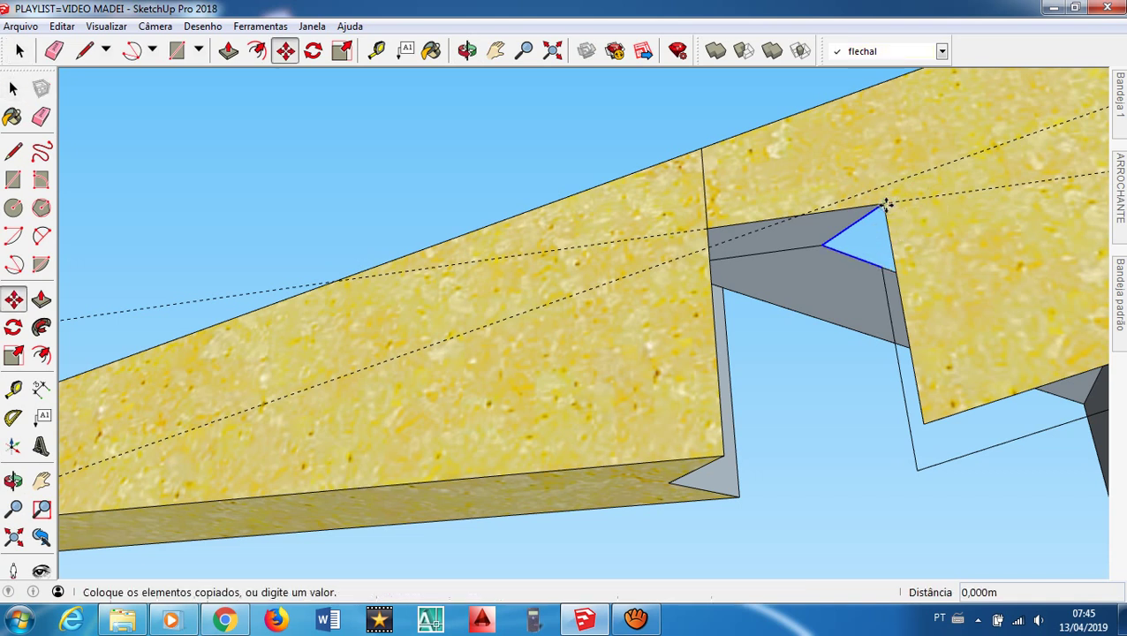
{"action": "left_click", "coordinate": [928, 425]}
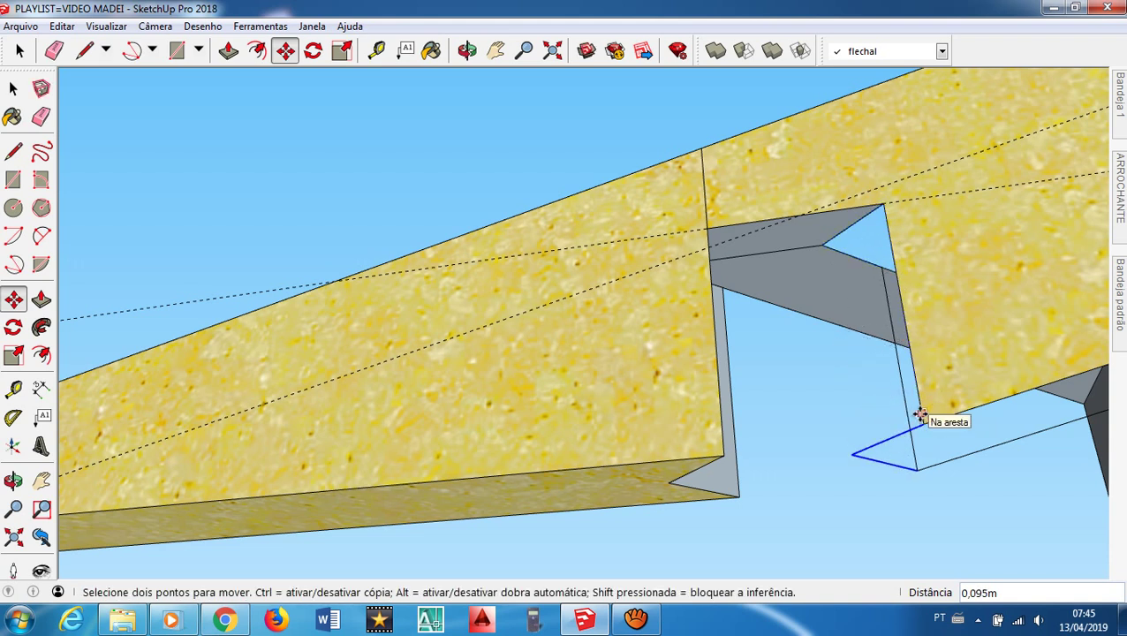
Draw the vertical edge joining the notch's upper and lower inner corners to close its vertical cheek face
{"action": "key", "text": "l"}
{"action": "left_click", "coordinate": [825, 246]}
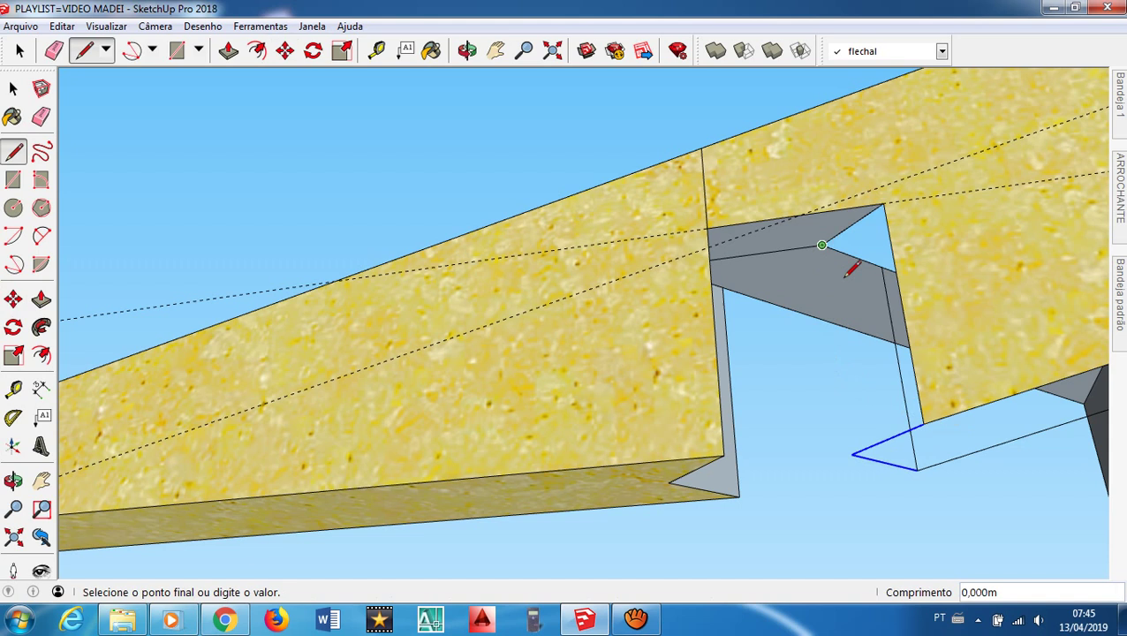
{"action": "left_click", "coordinate": [851, 454]}
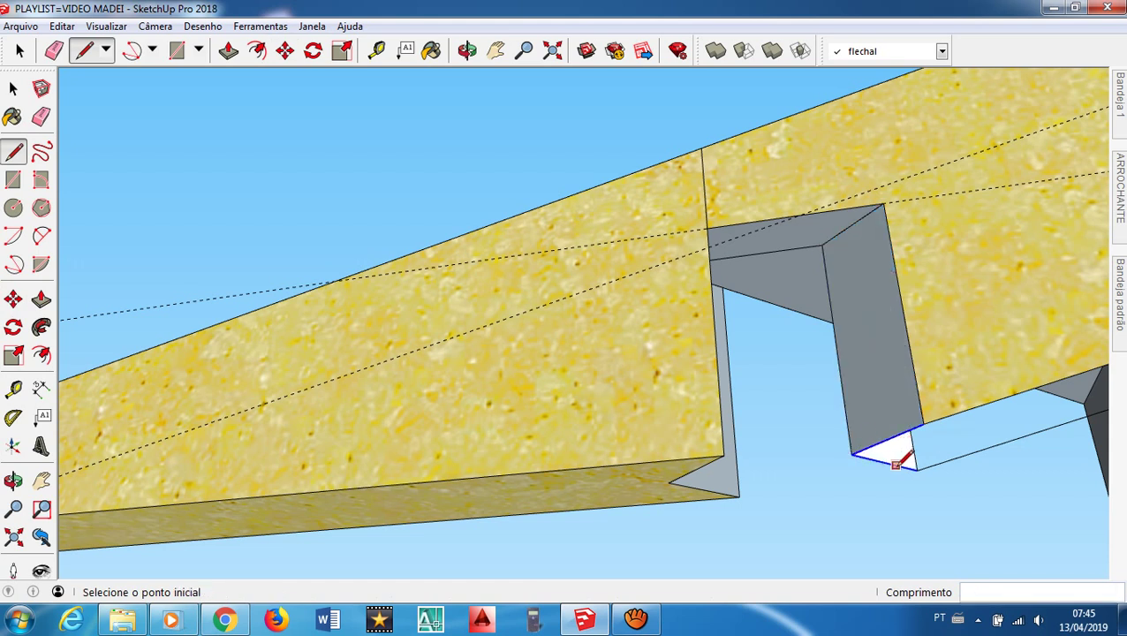
Delete the small triangular face at the notch's lower corner and the loose connected faces beside the rafter
{"action": "scroll", "coordinate": [892, 448], "scroll_direction": "up", "scroll_amount": 3}
{"action": "key", "text": "space"}
{"action": "left_click", "coordinate": [904, 447]}
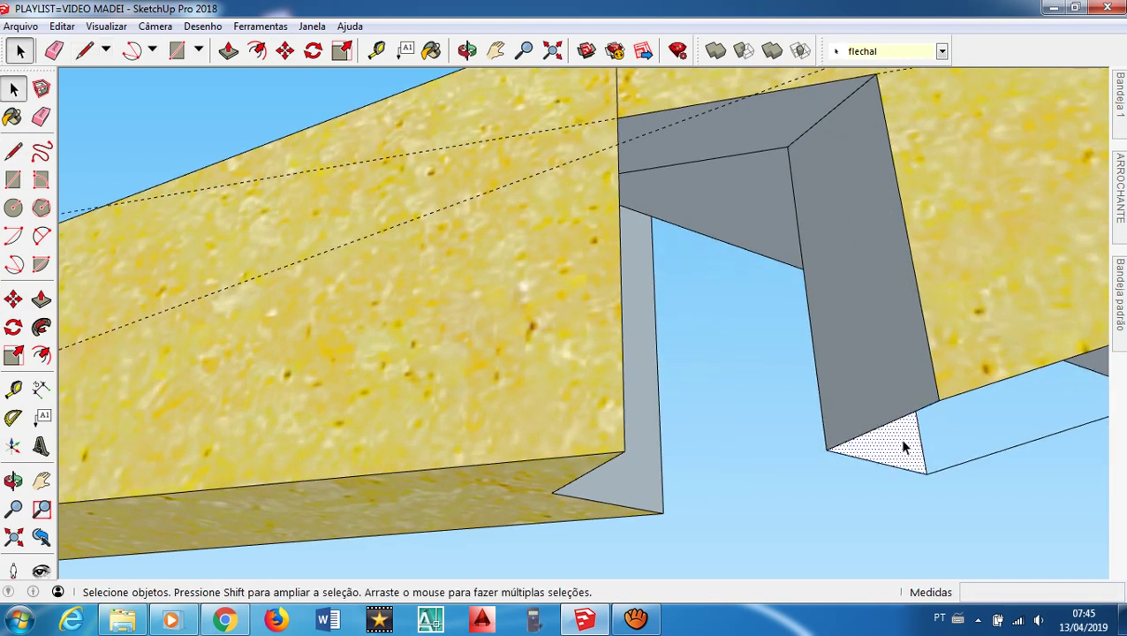
{"action": "middle_click_drag", "start_coordinate": [913, 406], "coordinate": [454, 261]}
{"action": "triple_click", "coordinate": [310, 402]}
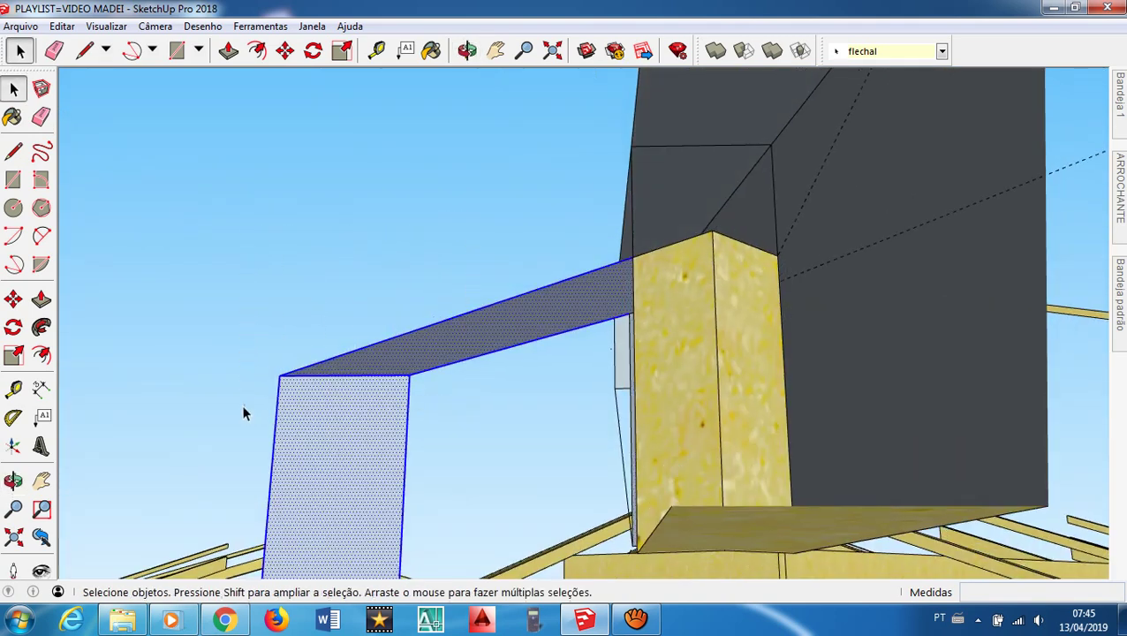
{"action": "key", "text": "Delete"}
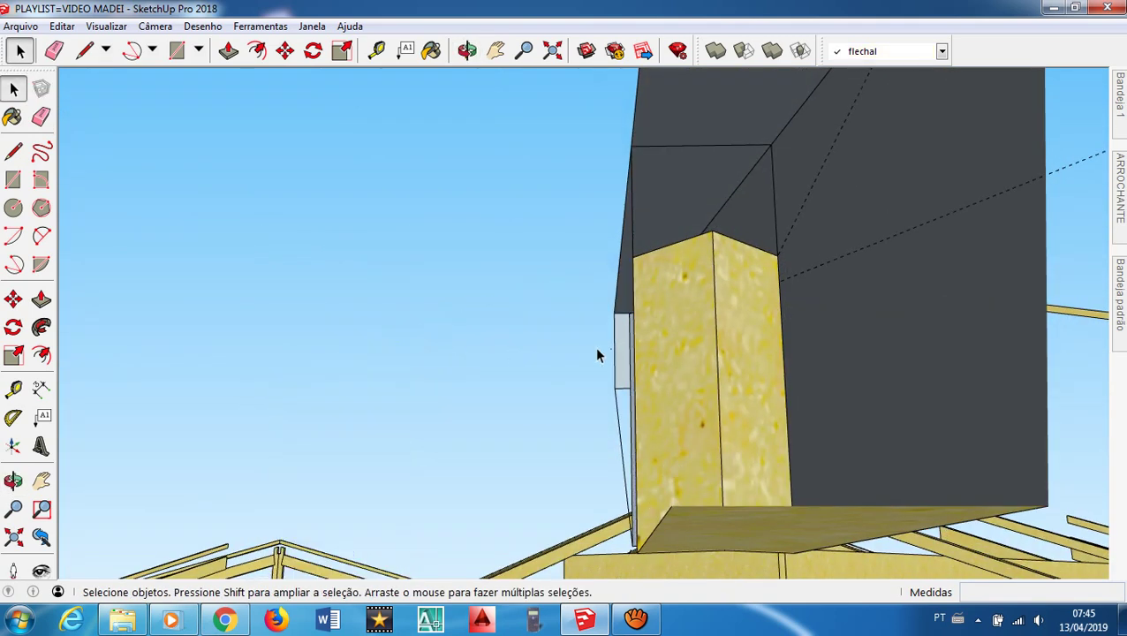
Try to close the rafter's open side by retracing its lower edge from the notch to the far end, about 1,508 m
{"action": "middle_click_drag", "start_coordinate": [596, 354], "coordinate": [711, 451]}
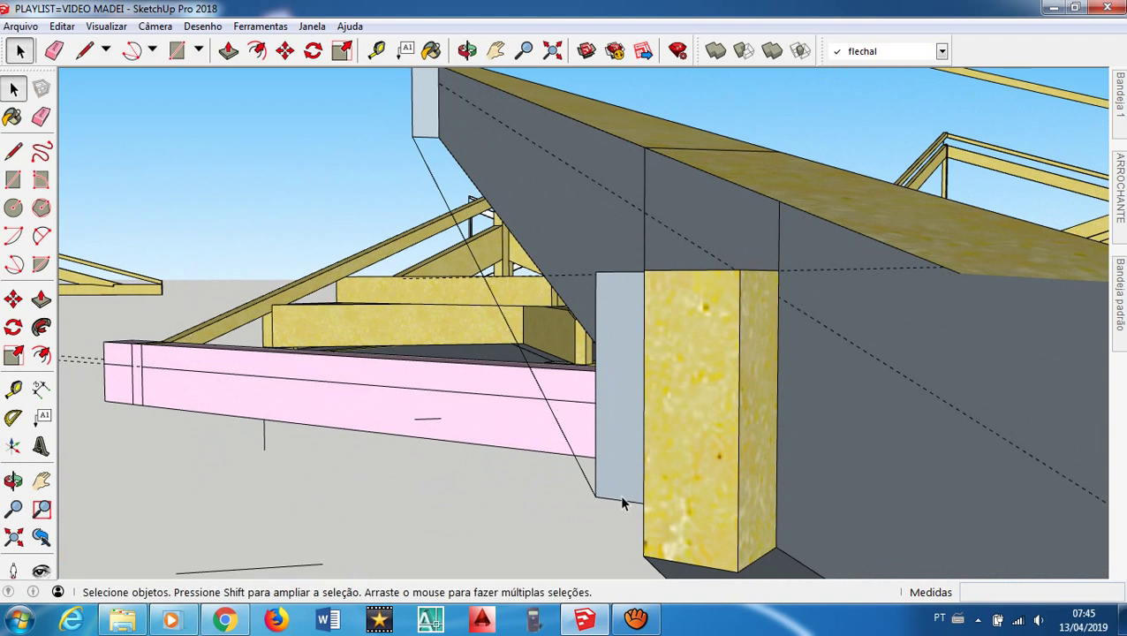
{"action": "key", "text": "l"}
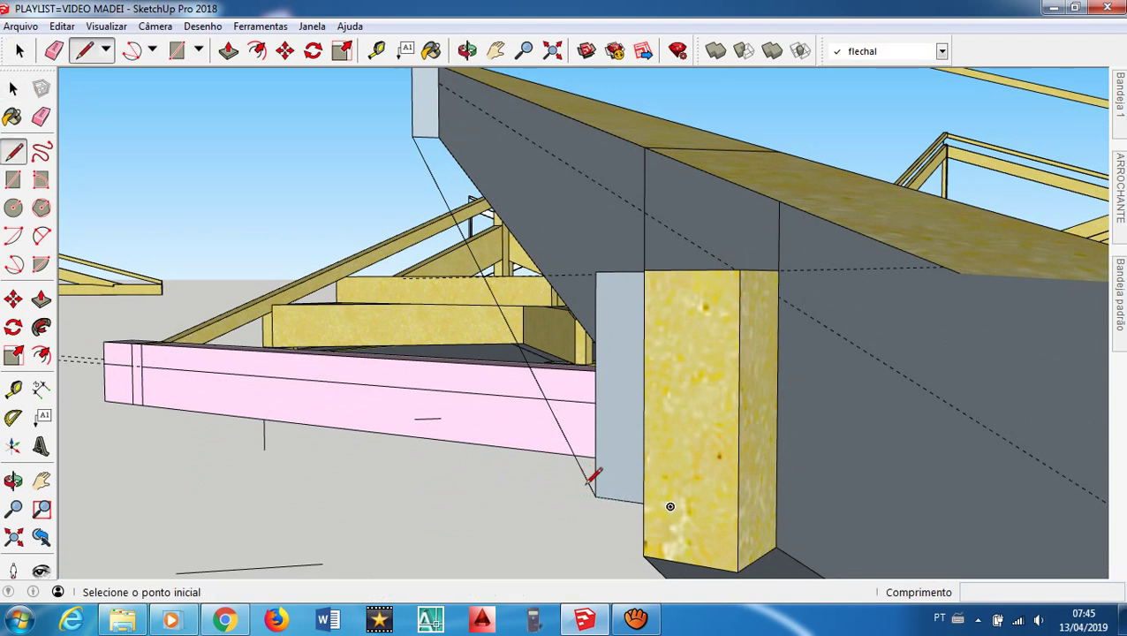
{"action": "left_click", "coordinate": [594, 496]}
{"action": "scroll", "coordinate": [595, 496], "scroll_direction": "down", "scroll_amount": 1}
{"action": "left_click", "coordinate": [418, 140]}
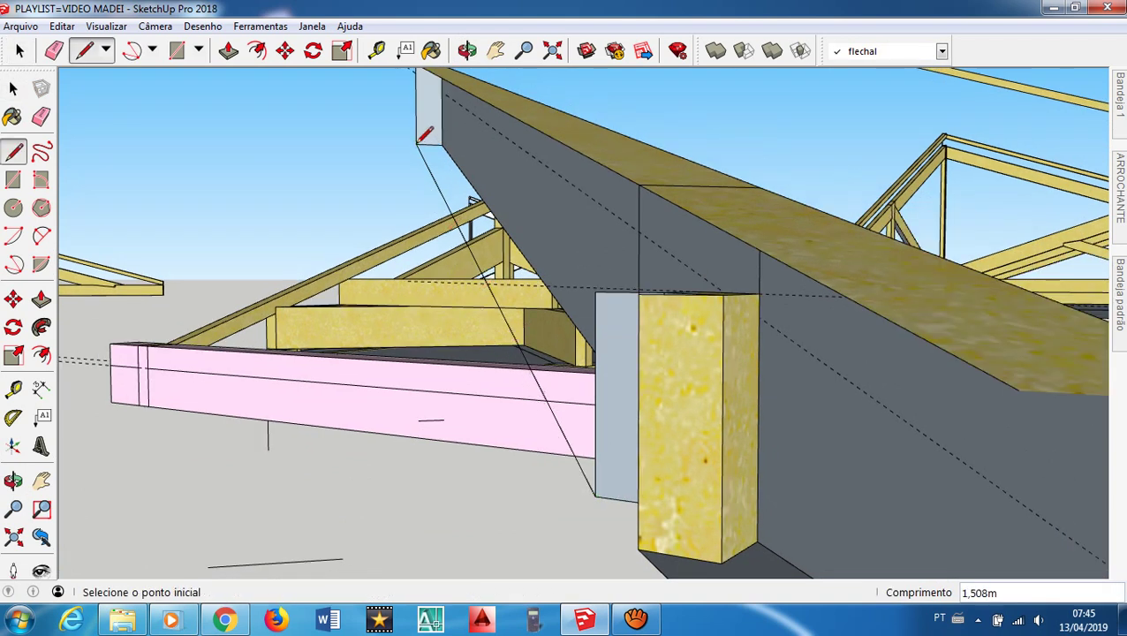
Retrace the rafter's outer lower edge from the far end back to the notch's lower corner, about 1,508 m
{"action": "mouse_move", "coordinate": [503, 284]}
{"action": "middle_mouse_down"}
{"action": "mouse_move", "coordinate": [591, 395]}
{"action": "mouse_move", "coordinate": [624, 395]}
{"action": "mouse_move", "coordinate": [531, 327]}
{"action": "mouse_move", "coordinate": [623, 340]}
{"action": "mouse_move", "coordinate": [577, 339]}
{"action": "mouse_move", "coordinate": [715, 403]}
{"action": "mouse_move", "coordinate": [729, 415]}
{"action": "mouse_move", "coordinate": [737, 460]}
{"action": "mouse_move", "coordinate": [820, 502]}
{"action": "mouse_move", "coordinate": [906, 519]}
{"action": "mouse_move", "coordinate": [874, 477]}
{"action": "middle_mouse_up"}
{"action": "scroll", "coordinate": [500, 398], "scroll_direction": "down", "scroll_amount": 1}
{"action": "scroll", "coordinate": [500, 398], "scroll_direction": "down", "scroll_amount": 2}
{"action": "key", "text": "l"}
{"action": "scroll", "coordinate": [717, 370], "scroll_direction": "up", "scroll_amount": 3}
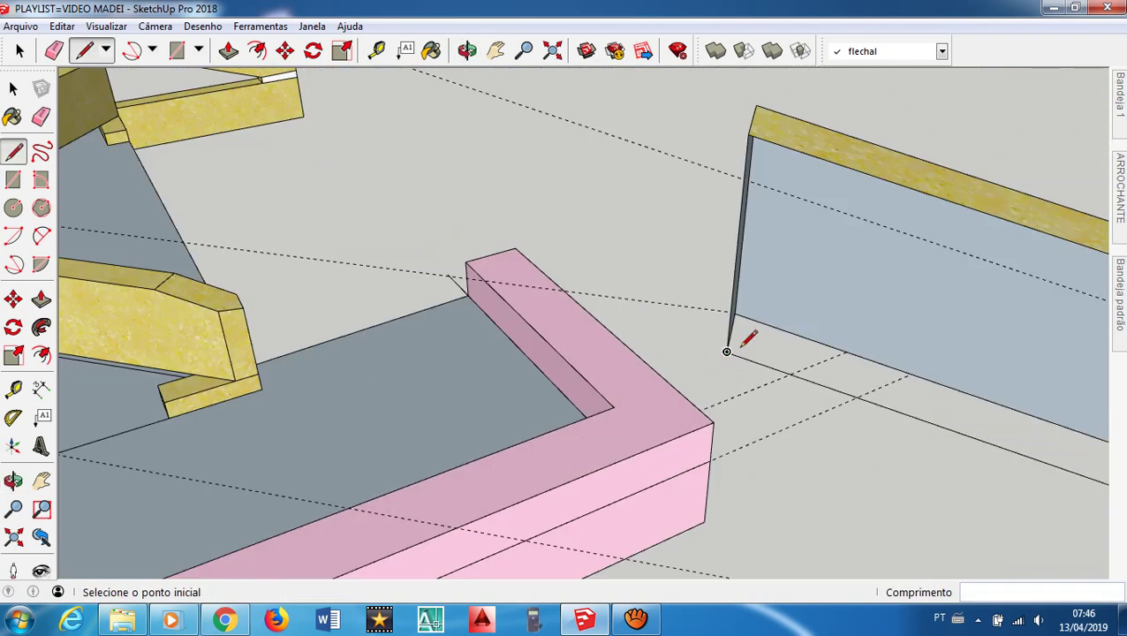
{"action": "left_click", "coordinate": [728, 350]}
{"action": "middle_click_drag", "start_coordinate": [737, 327], "coordinate": [890, 461]}
{"action": "scroll", "coordinate": [640, 364], "scroll_direction": "down", "scroll_amount": 3}
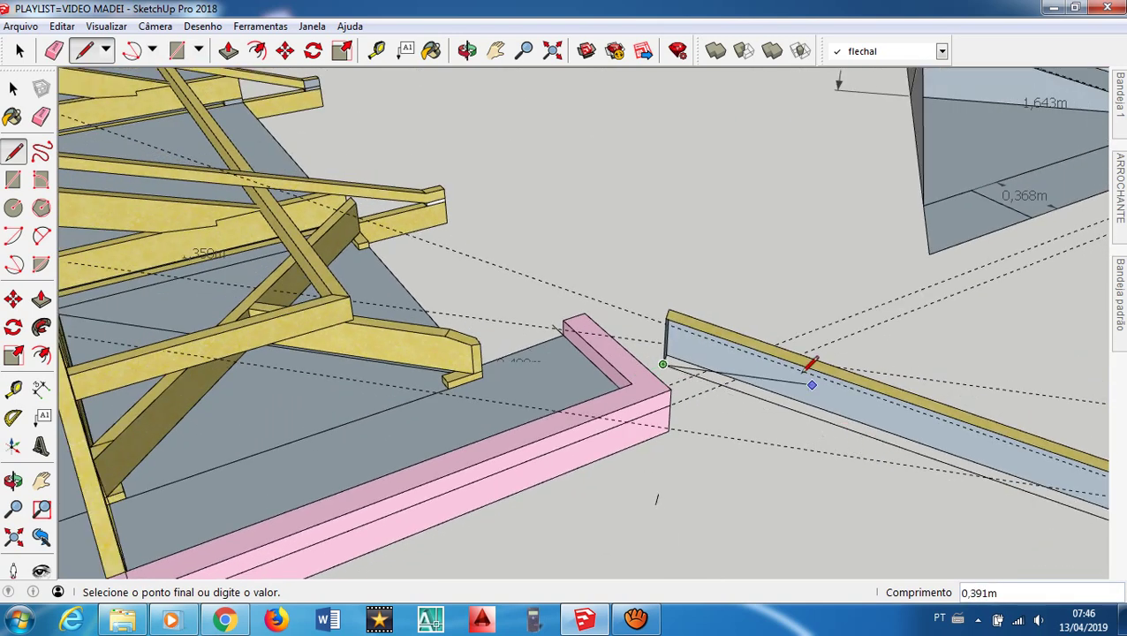
{"action": "scroll", "coordinate": [810, 370], "scroll_direction": "up", "scroll_amount": 2}
{"action": "scroll", "coordinate": [1016, 447], "scroll_direction": "up", "scroll_amount": 5}
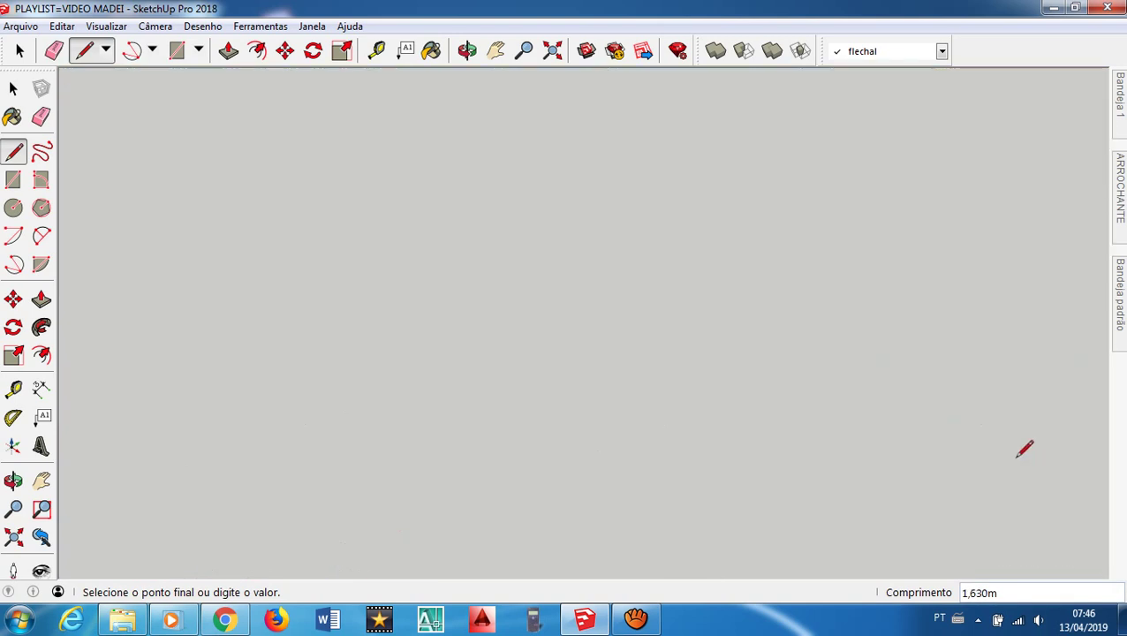
{"action": "scroll", "coordinate": [1022, 447], "scroll_direction": "down", "scroll_amount": 2}
{"action": "left_click", "coordinate": [873, 430]}
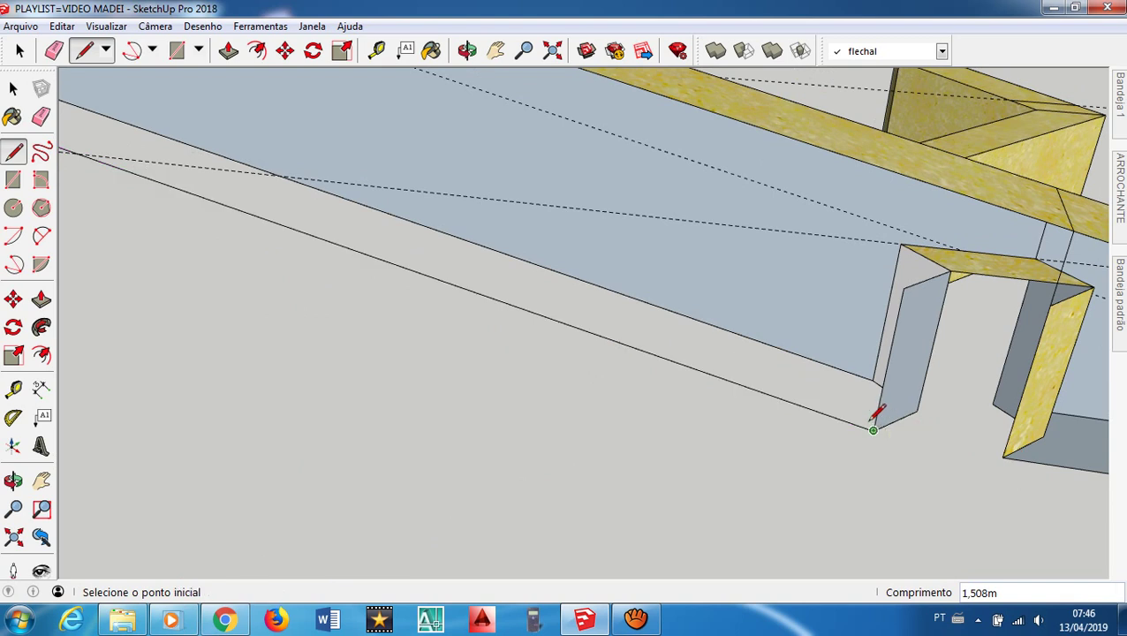
Draw an edge across the top of the notch between its two outer upper corners to close the rafter's long side face
{"action": "left_click", "coordinate": [903, 288]}
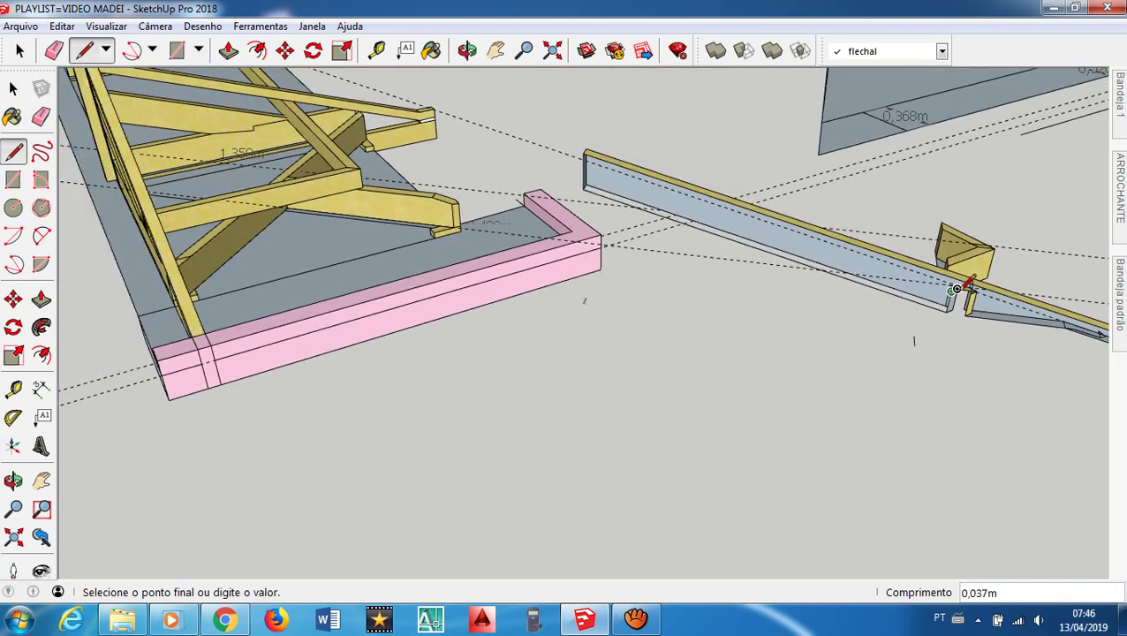
{"action": "scroll", "coordinate": [961, 293], "scroll_direction": "down", "scroll_amount": 4}
{"action": "scroll", "coordinate": [968, 287], "scroll_direction": "up", "scroll_amount": 4}
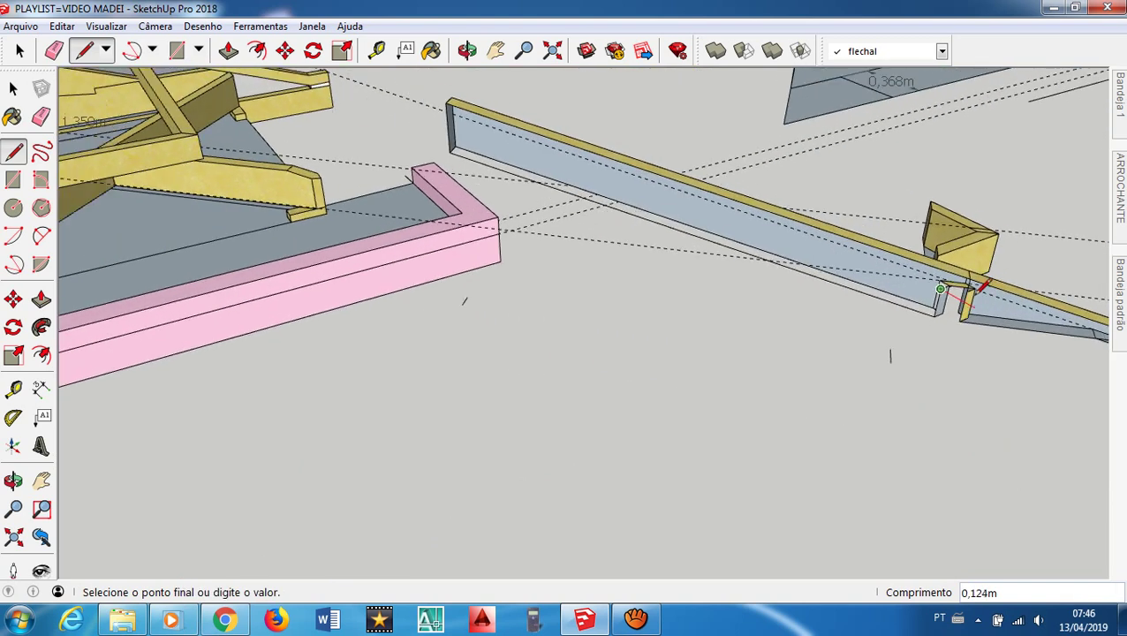
{"action": "scroll", "coordinate": [963, 276], "scroll_direction": "down", "scroll_amount": 1}
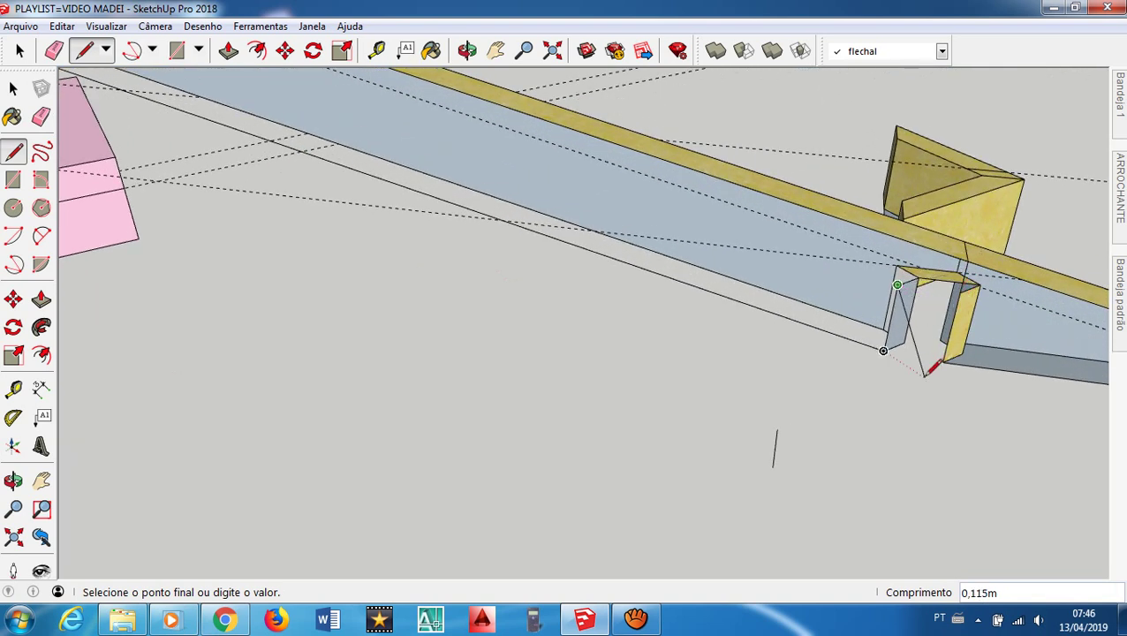
{"action": "scroll", "coordinate": [927, 358], "scroll_direction": "down", "scroll_amount": 3}
{"action": "scroll", "coordinate": [928, 354], "scroll_direction": "down", "scroll_amount": 3}
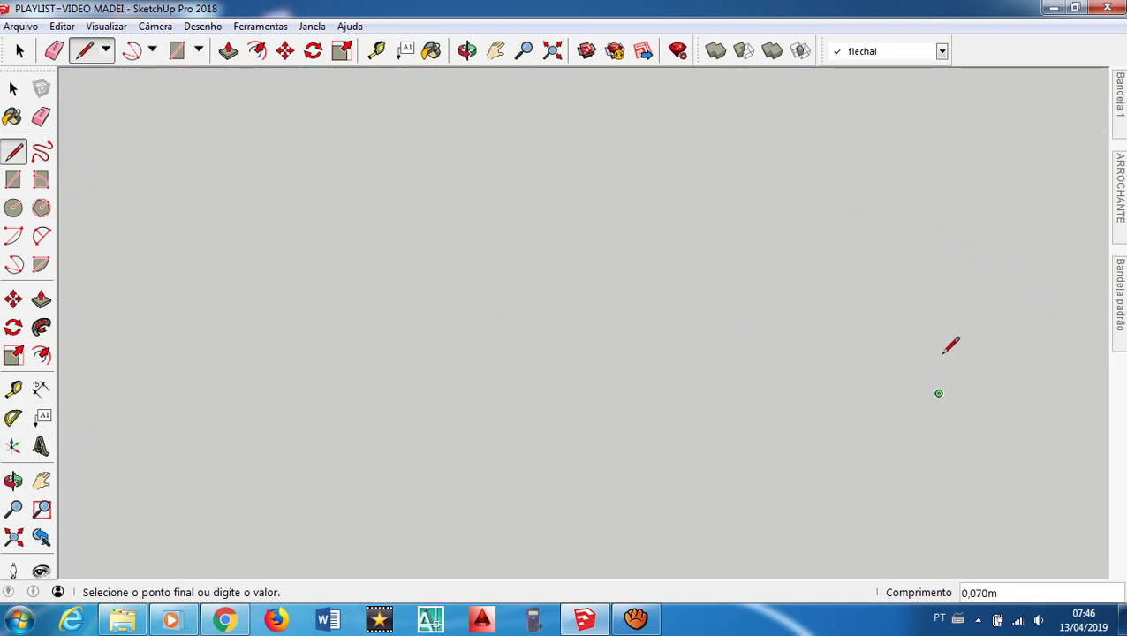
{"action": "scroll", "coordinate": [951, 345], "scroll_direction": "up", "scroll_amount": 6}
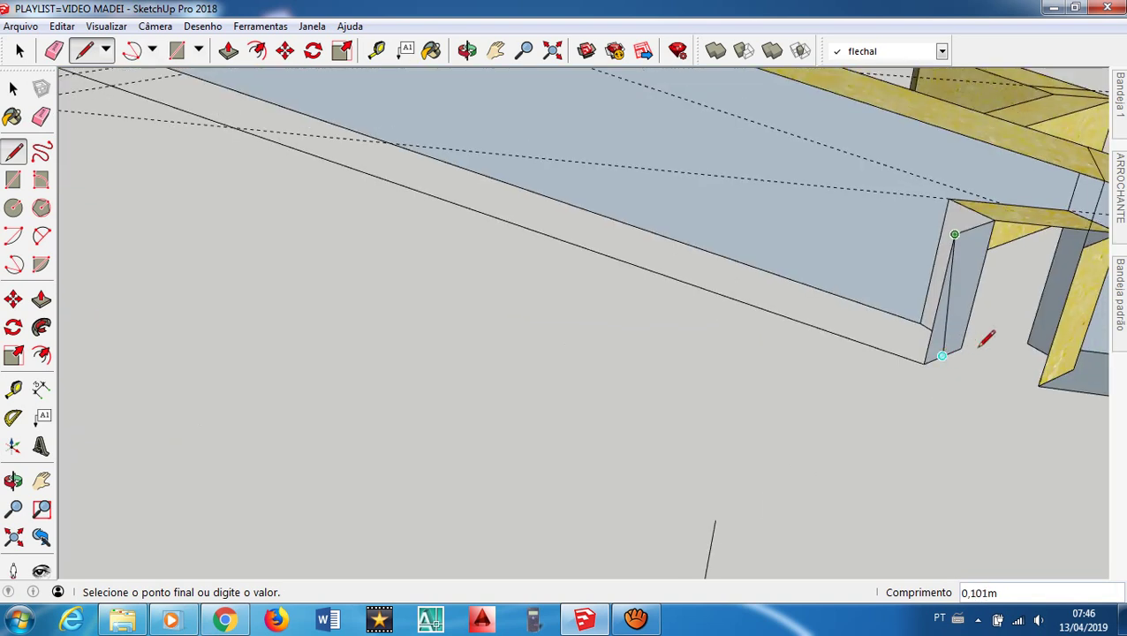
{"action": "left_click", "coordinate": [1083, 246]}
Delete the stray triangle and the long leftover line attached to it on the overhang's underside
{"action": "scroll", "coordinate": [902, 243], "scroll_direction": "down", "scroll_amount": 4}
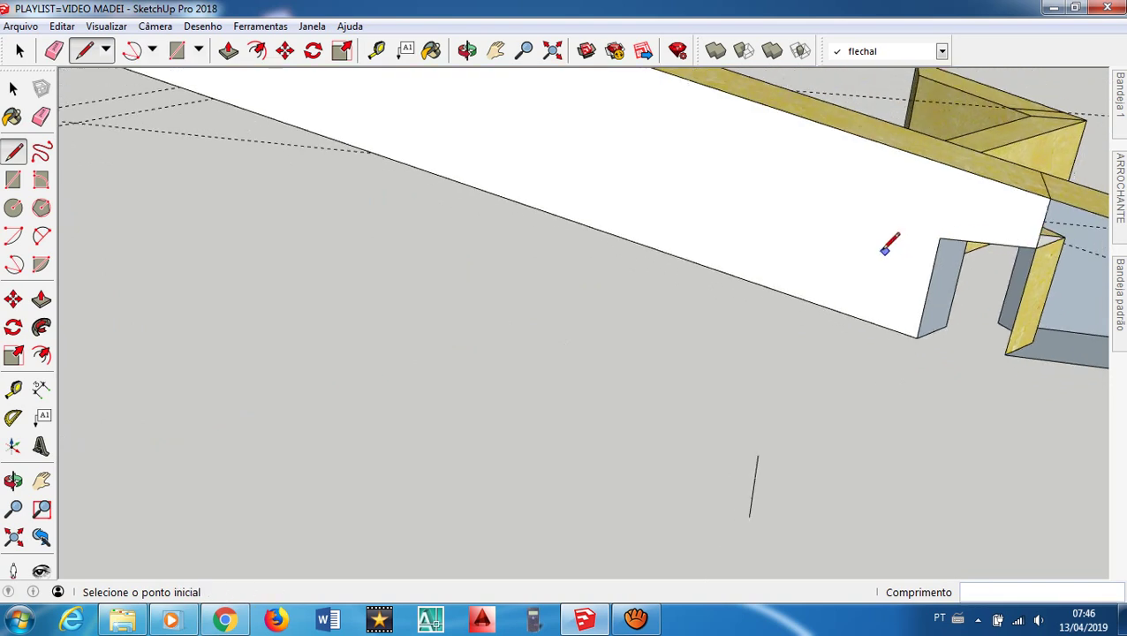
{"action": "scroll", "coordinate": [875, 224], "scroll_direction": "down", "scroll_amount": 5}
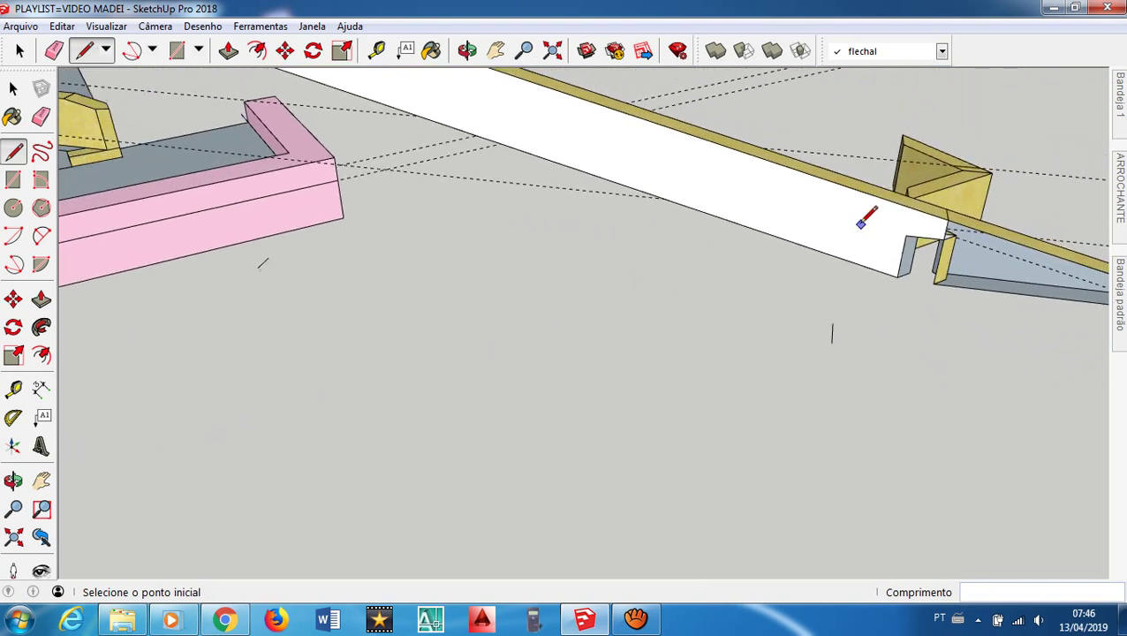
{"action": "scroll", "coordinate": [851, 210], "scroll_direction": "down", "scroll_amount": 1}
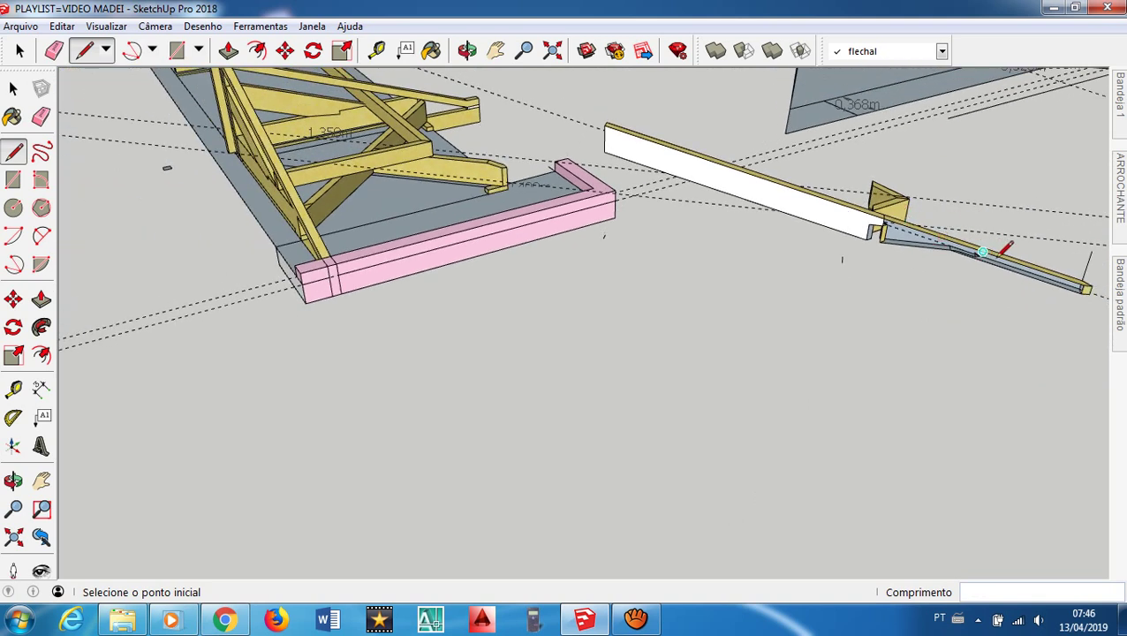
{"action": "scroll", "coordinate": [1085, 287], "scroll_direction": "up", "scroll_amount": 3}
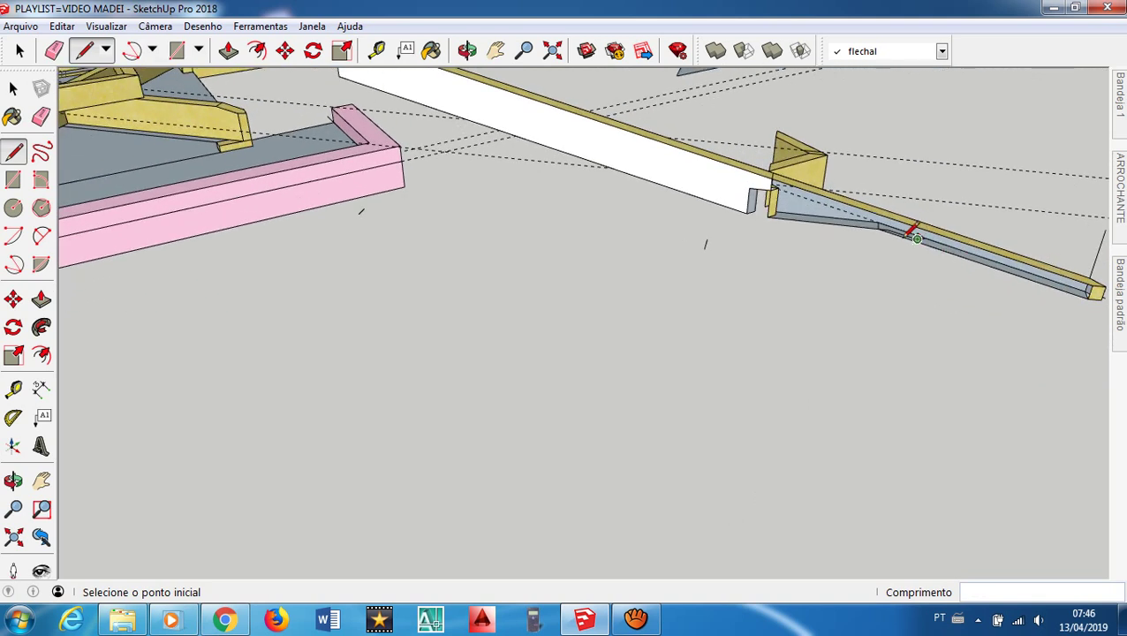
{"action": "scroll", "coordinate": [913, 235], "scroll_direction": "up", "scroll_amount": 2}
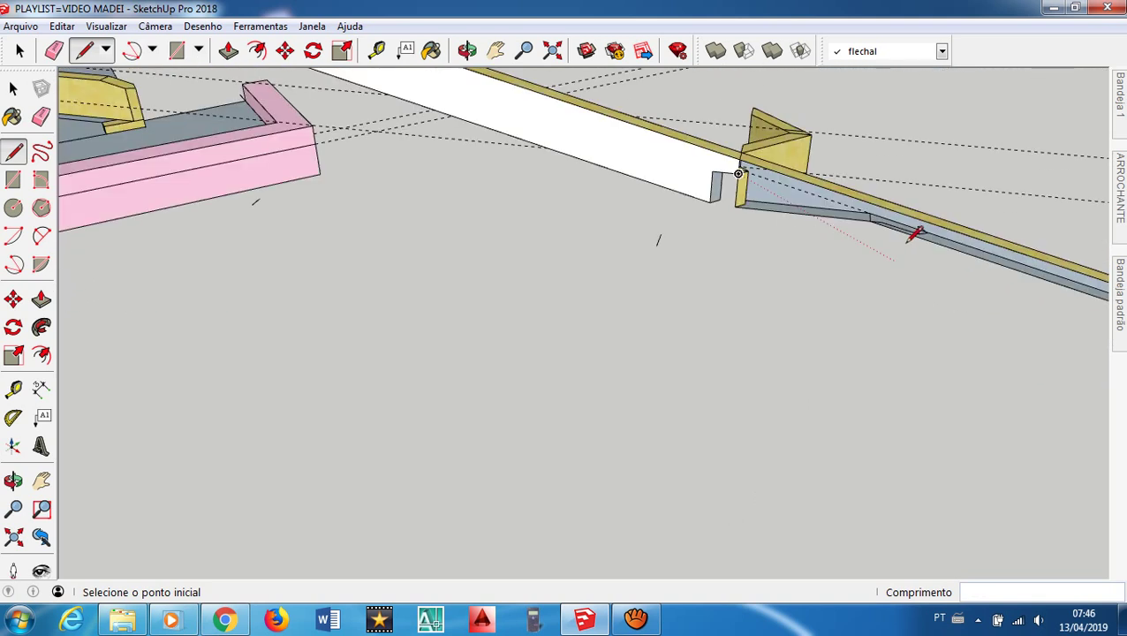
{"action": "scroll", "coordinate": [919, 234], "scroll_direction": "up", "scroll_amount": 5}
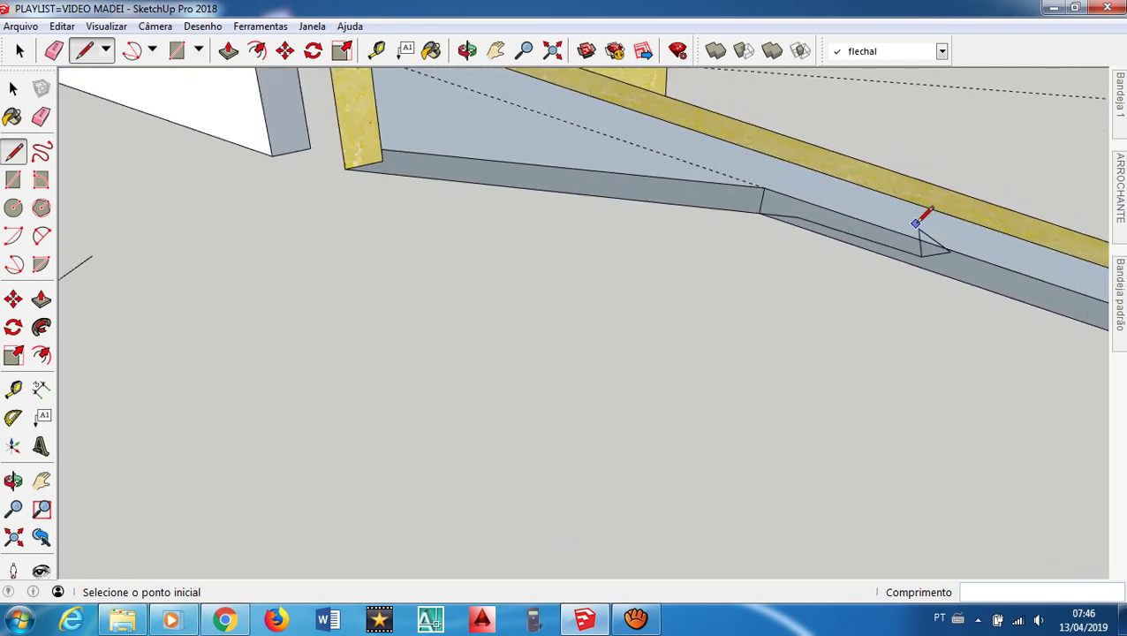
{"action": "scroll", "coordinate": [916, 223], "scroll_direction": "up", "scroll_amount": 1}
{"action": "key", "text": "space"}
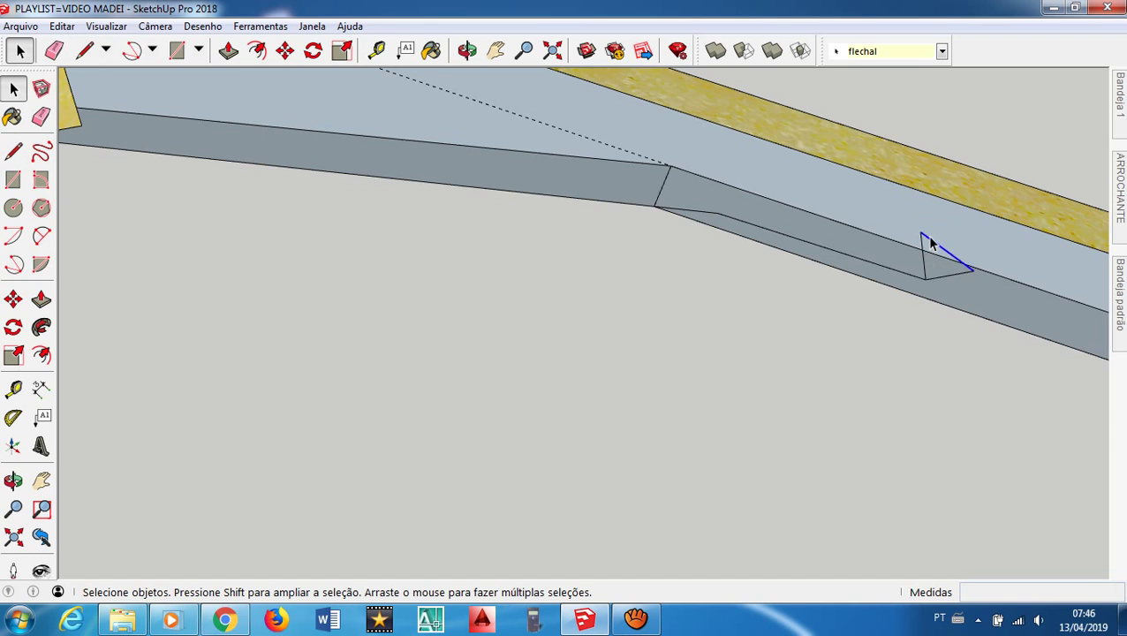
{"action": "key", "text": "Escape"}
{"action": "left_click", "coordinate": [936, 277]}
{"action": "key", "text": "Delete"}
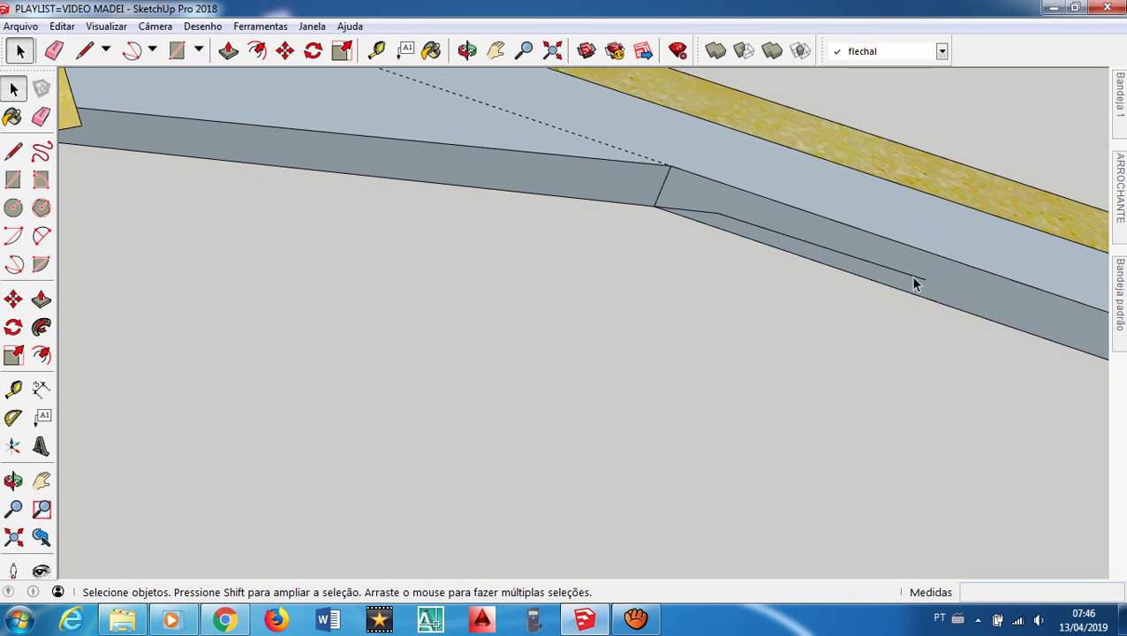
{"action": "left_click", "coordinate": [916, 277]}
{"action": "key", "text": "Delete"}
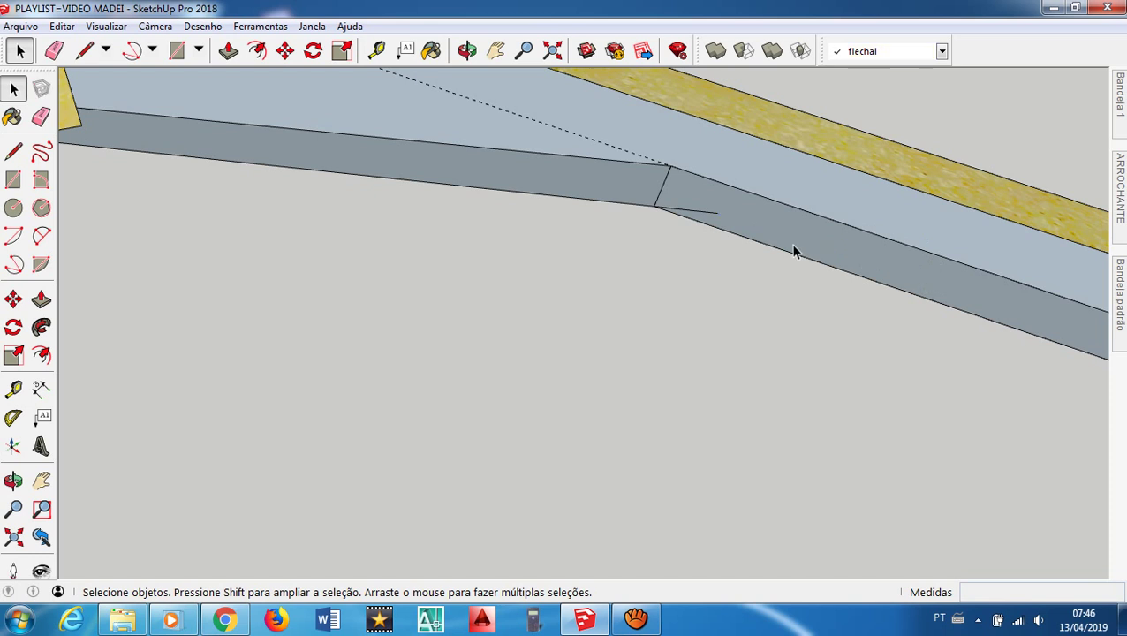
Remove the short leftover edge at the bend of the overhang's underside, keeping the underside face
{"action": "left_click", "coordinate": [691, 216]}
{"action": "key", "text": "Delete"}
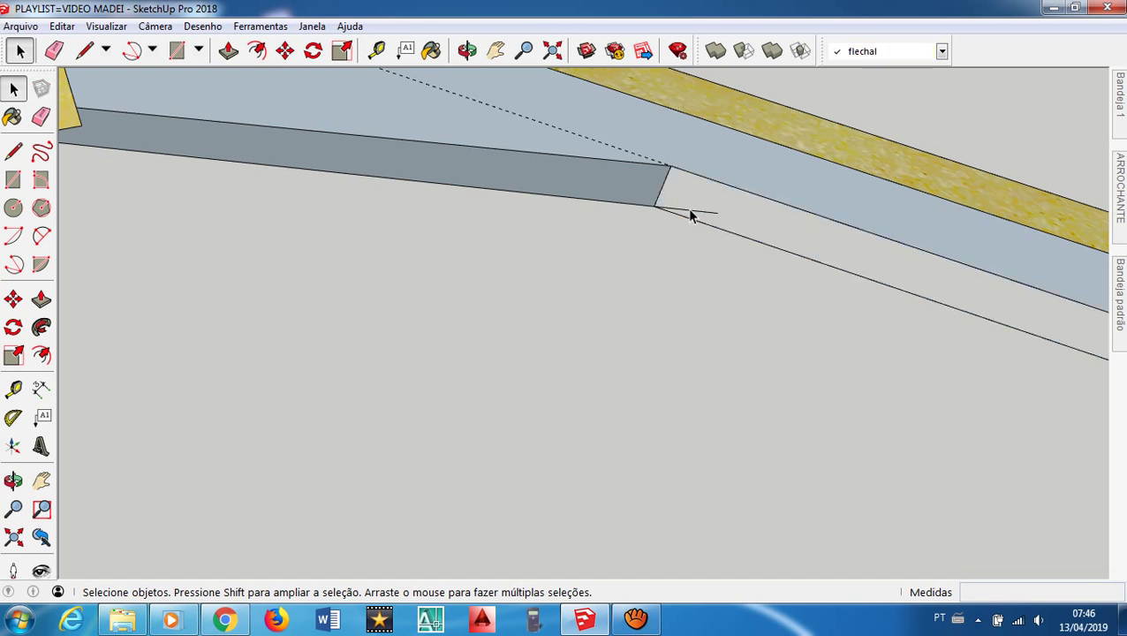
{"action": "key", "text": "ctrl+z"}
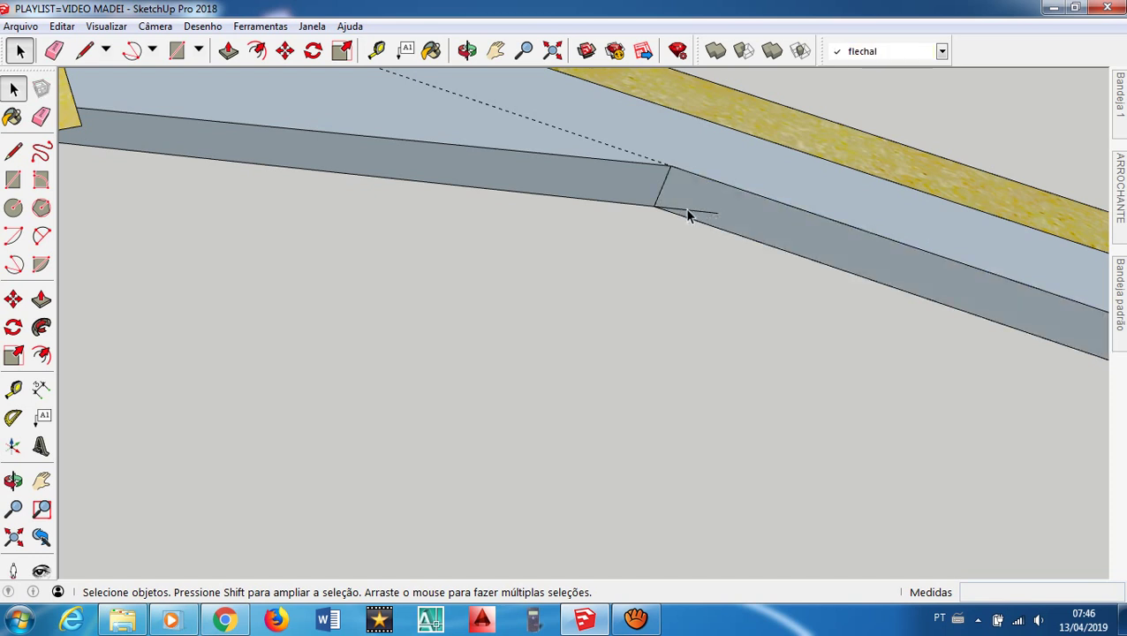
{"action": "left_click", "coordinate": [687, 212]}
Draw an edge about 1,093 m long along the overhang's upper side to close its side face, and remove the seam above the notch
{"action": "scroll", "coordinate": [669, 192], "scroll_direction": "down", "scroll_amount": 5}
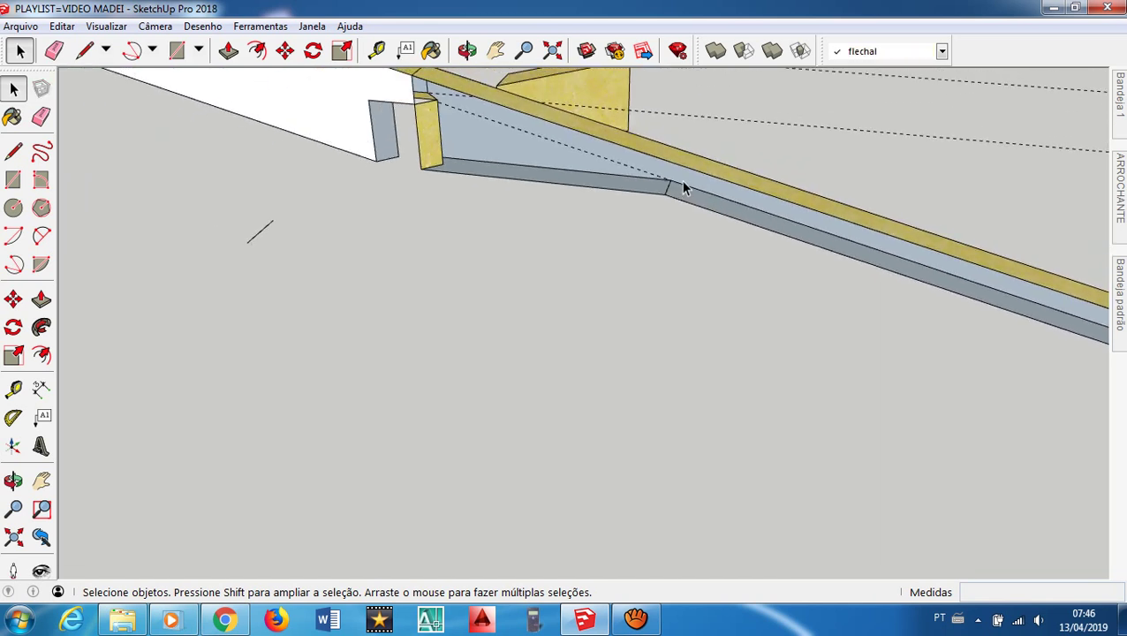
{"action": "middle_click_drag", "start_coordinate": [682, 184], "coordinate": [618, 178]}
{"action": "scroll", "coordinate": [618, 180], "scroll_direction": "down", "scroll_amount": 4}
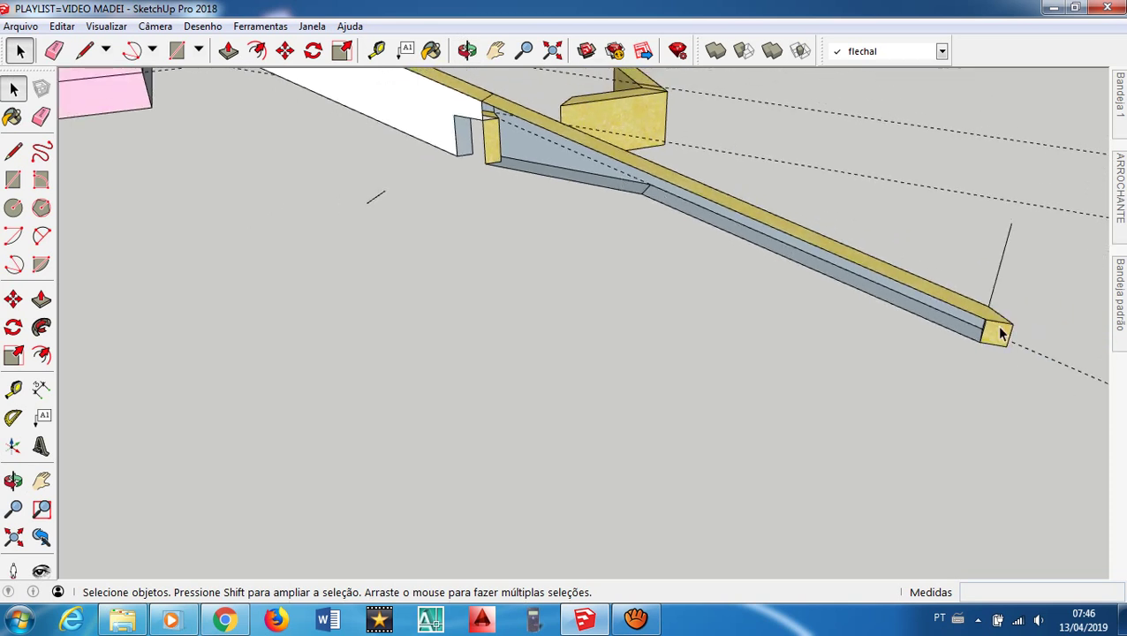
{"action": "key", "text": "l"}
{"action": "left_click", "coordinate": [986, 319]}
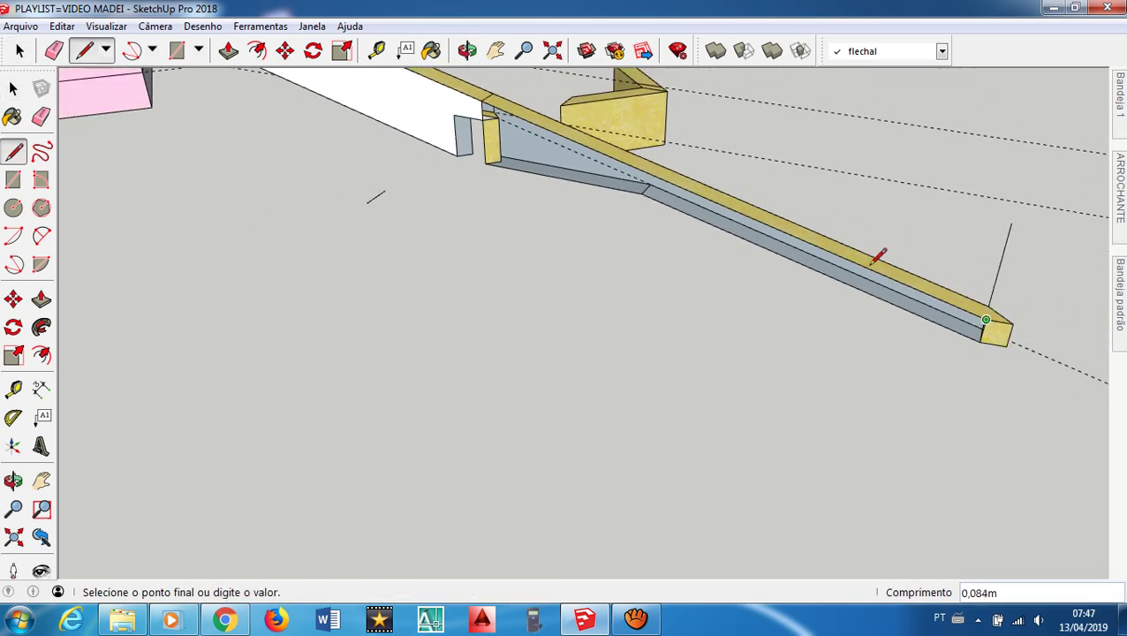
{"action": "left_click", "coordinate": [482, 100]}
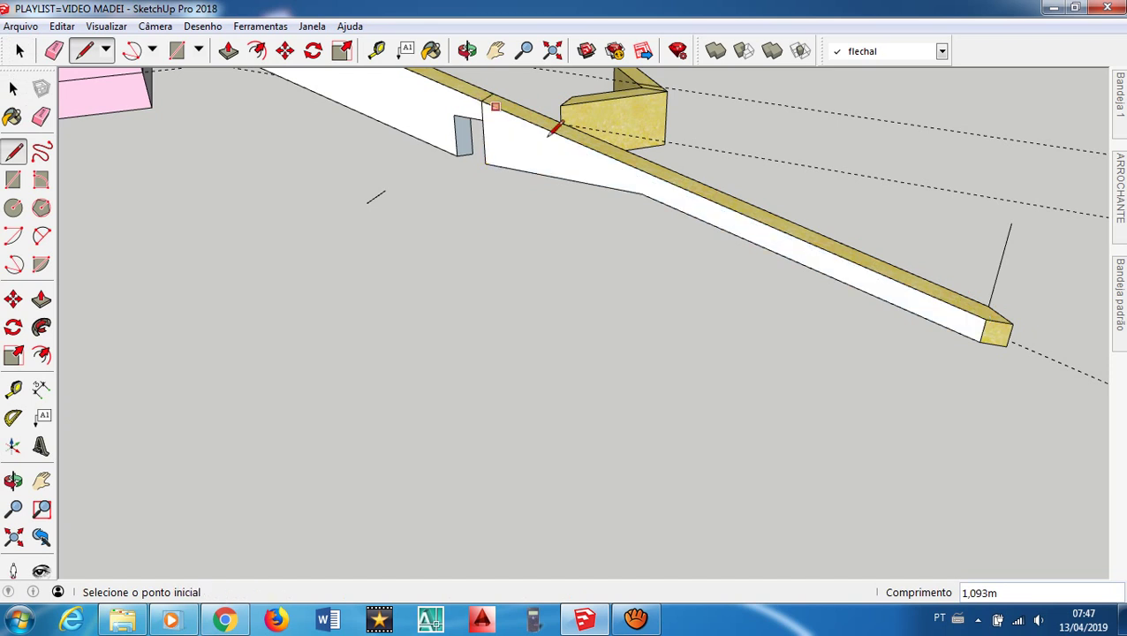
{"action": "key", "text": "space"}
{"action": "scroll", "coordinate": [480, 110], "scroll_direction": "up", "scroll_amount": 3}
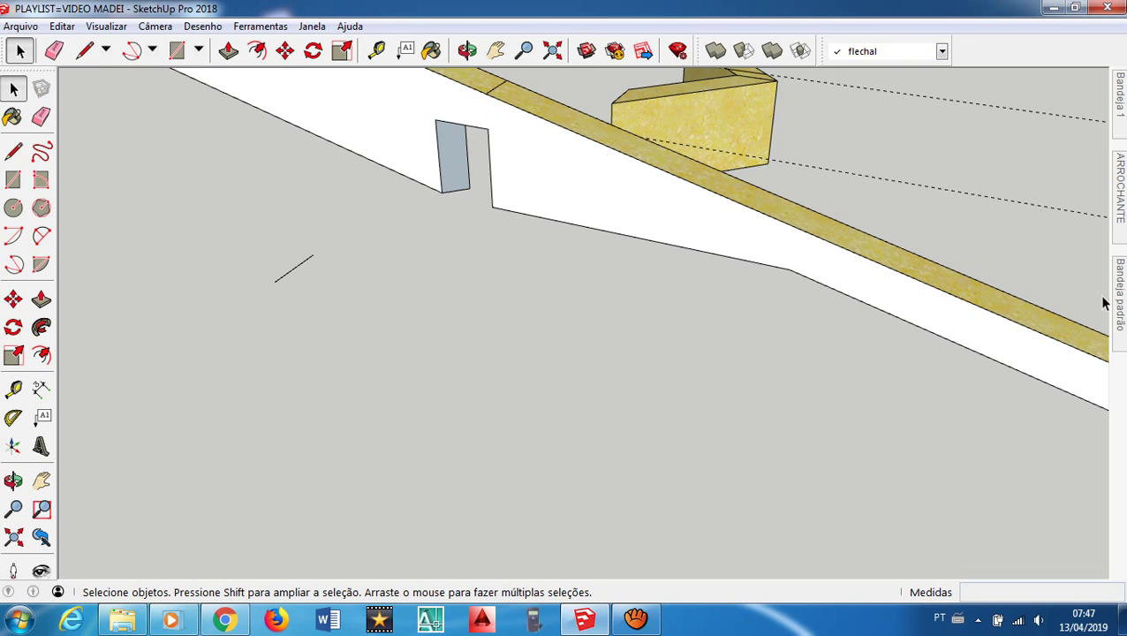
Paint the rafter's closed side face with the light yellow wood material from the Madeiras collection
{"action": "mouse_move", "coordinate": [1118, 290]}
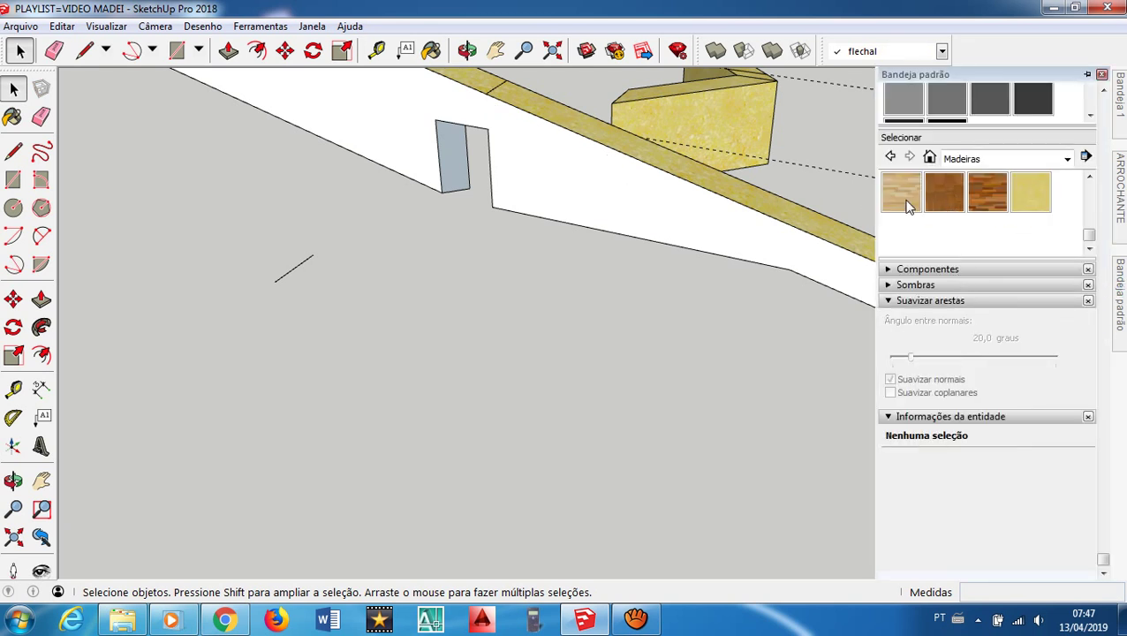
{"action": "left_click", "coordinate": [1027, 196]}
{"action": "left_click", "coordinate": [749, 223]}
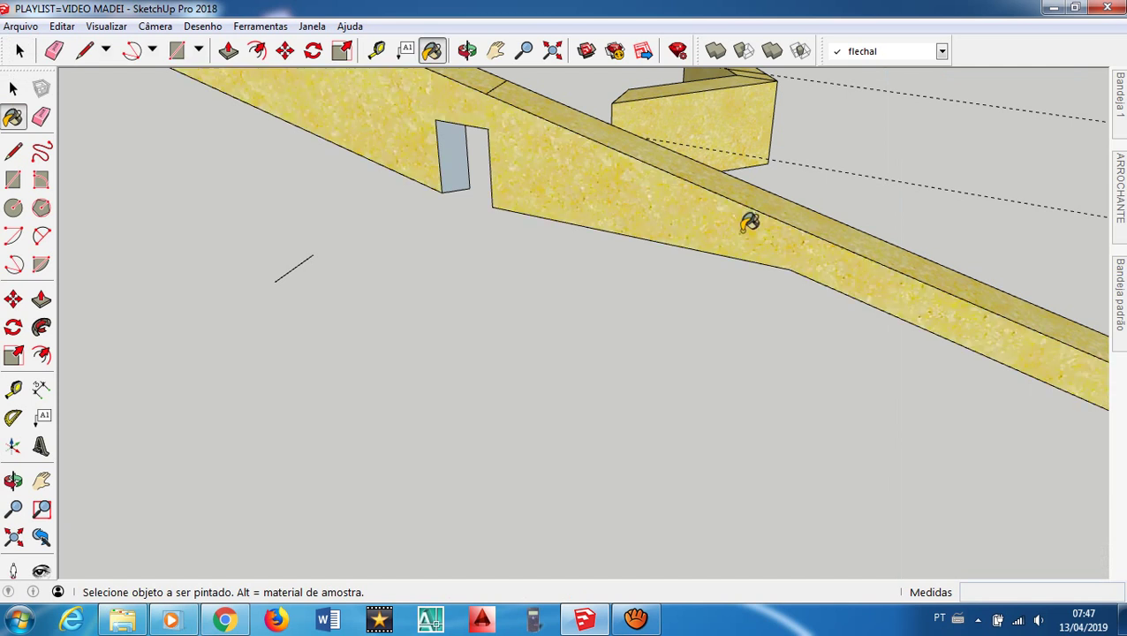
Paint the notch's inner side face with the light yellow wood material and select the whole rafter
{"action": "left_click", "coordinate": [460, 155]}
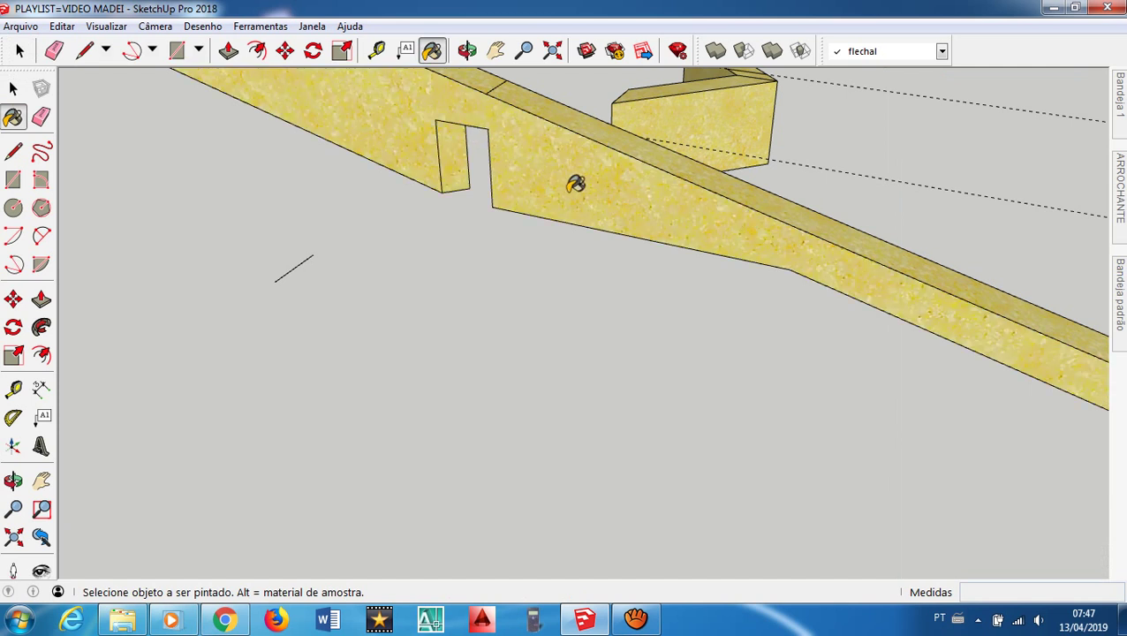
{"action": "key", "text": "space"}
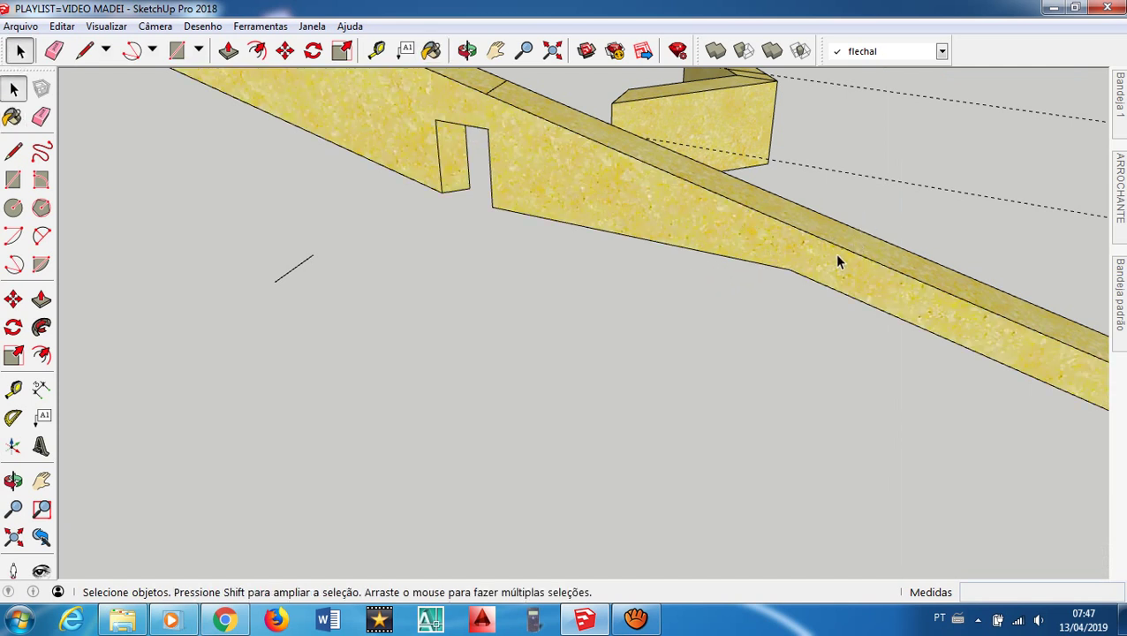
{"action": "triple_click", "coordinate": [839, 259]}
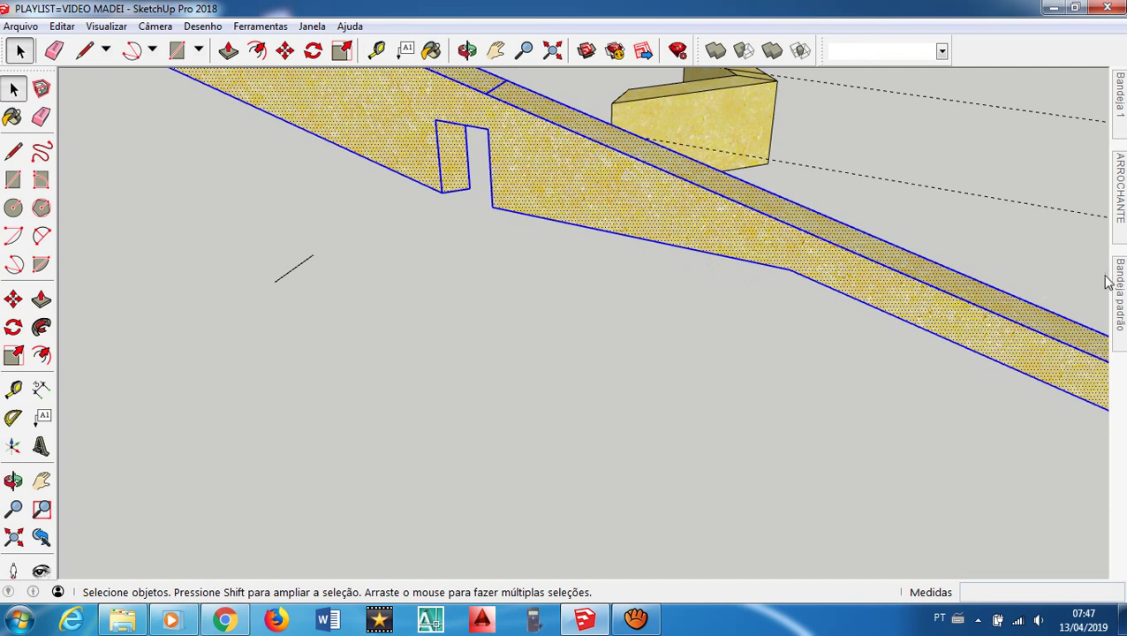
{"action": "mouse_move", "coordinate": [1118, 280]}
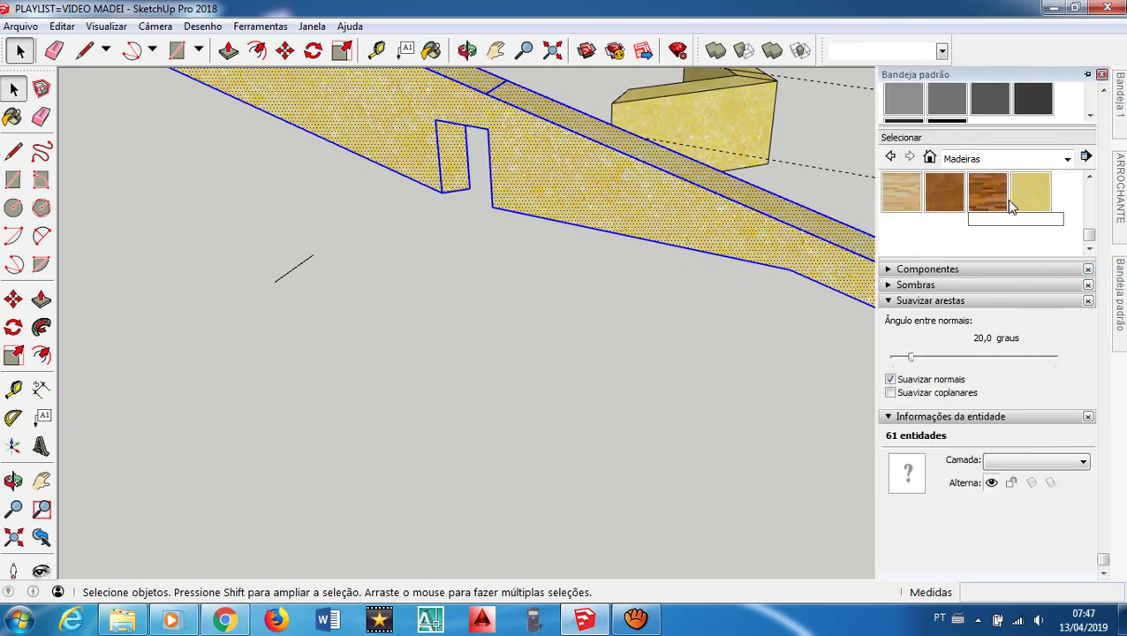
{"action": "left_click", "coordinate": [1016, 191]}
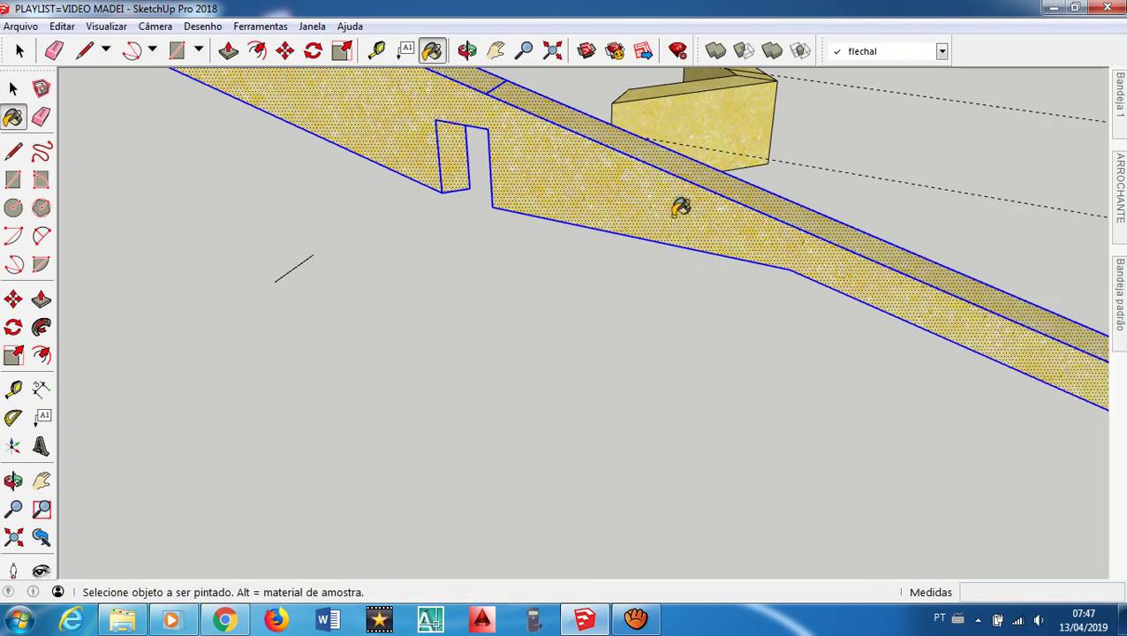
{"action": "key", "text": "space"}
Copy the selected rafter by its notch corner onto the matching joint corner in the roof framing, about 2,845 m away
{"action": "mouse_move", "coordinate": [811, 258]}
{"action": "middle_mouse_down"}
{"action": "mouse_move", "coordinate": [579, 352]}
{"action": "mouse_move", "coordinate": [159, 350]}
{"action": "mouse_move", "coordinate": [430, 311]}
{"action": "mouse_move", "coordinate": [460, 318]}
{"action": "middle_mouse_up"}
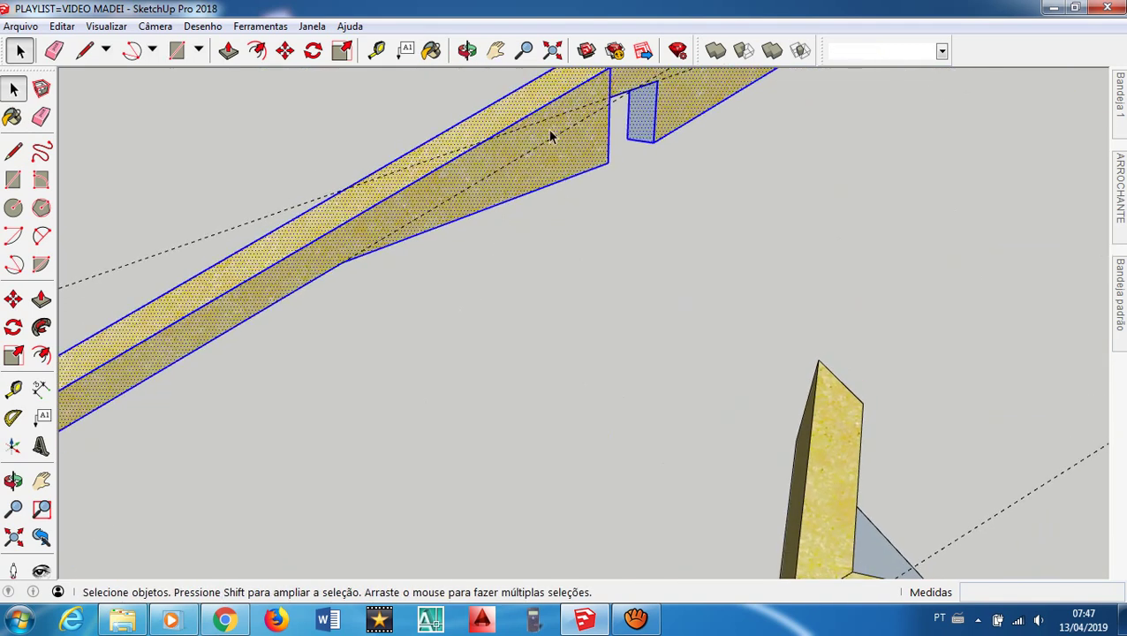
{"action": "scroll", "coordinate": [550, 135], "scroll_direction": "down", "scroll_amount": 10}
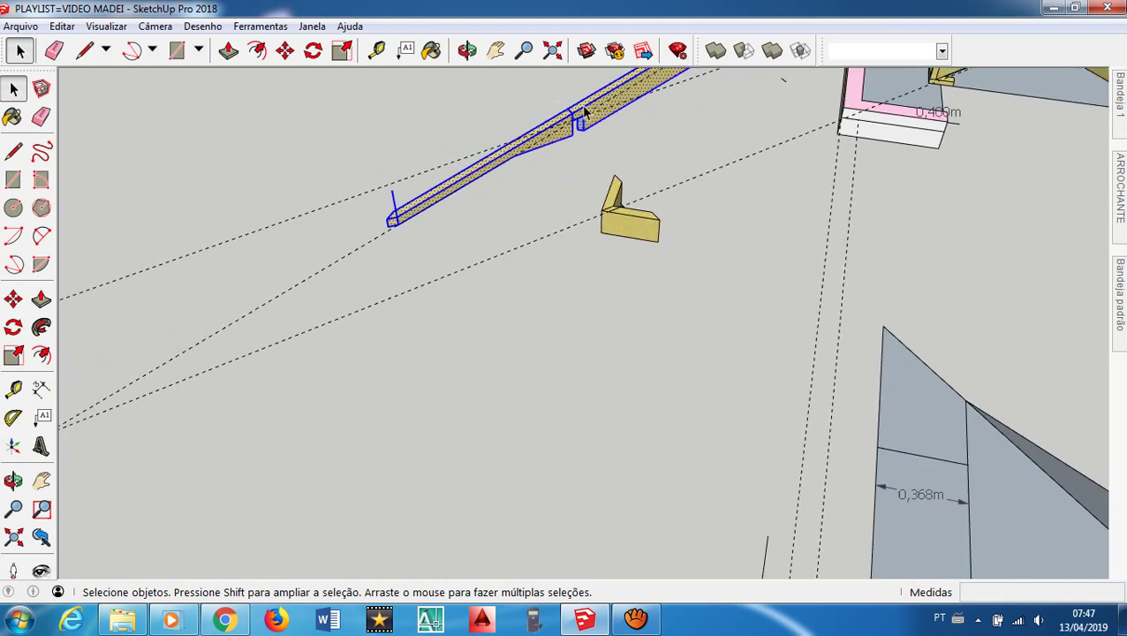
{"action": "scroll", "coordinate": [581, 105], "scroll_direction": "up", "scroll_amount": 8}
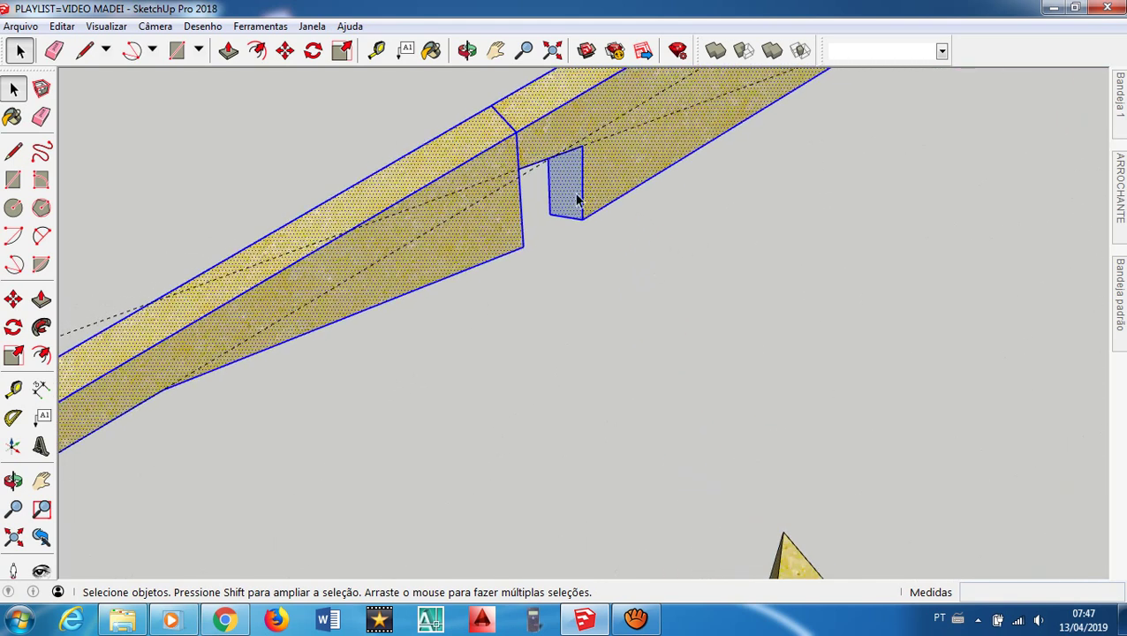
{"action": "key", "text": "m"}
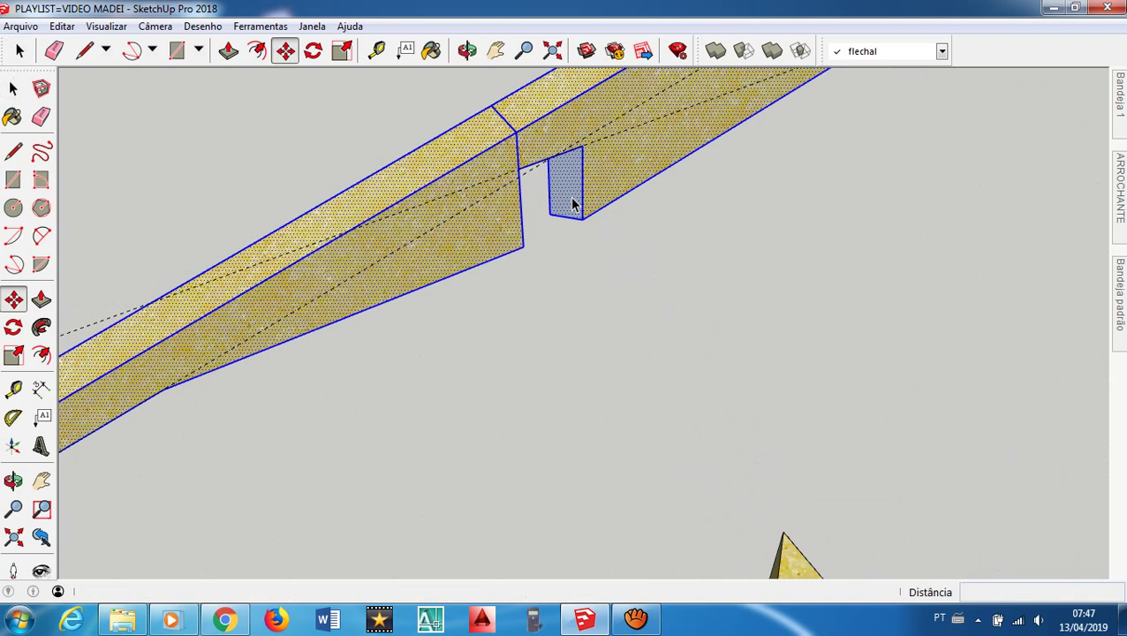
{"action": "left_click", "coordinate": [519, 168]}
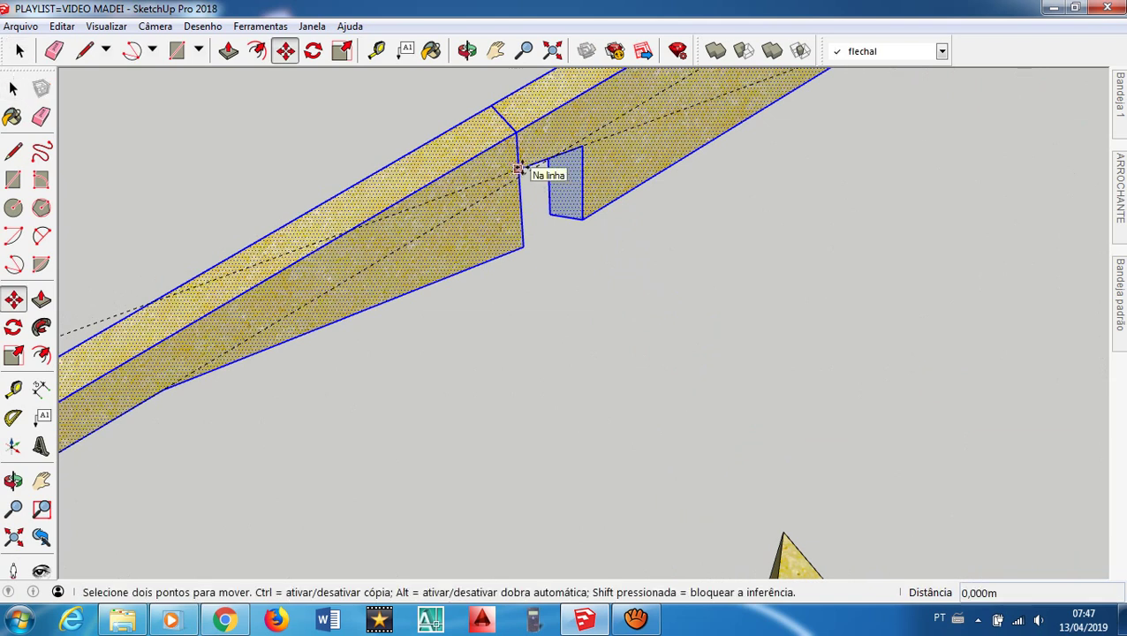
{"action": "key", "text": "ctrl"}
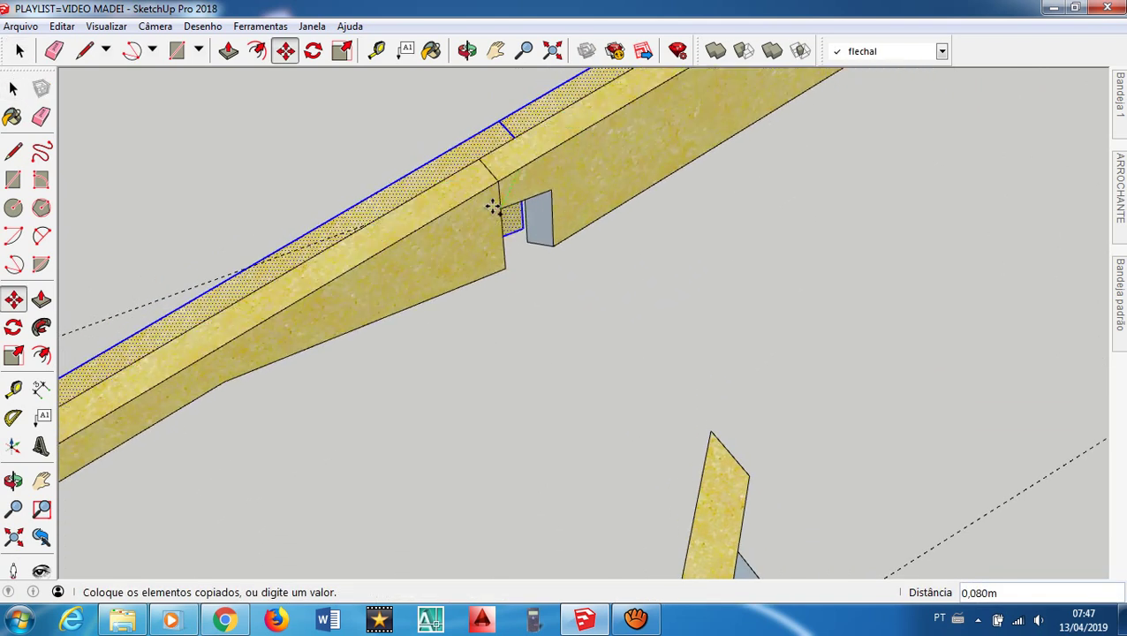
{"action": "scroll", "coordinate": [493, 207], "scroll_direction": "down", "scroll_amount": 5}
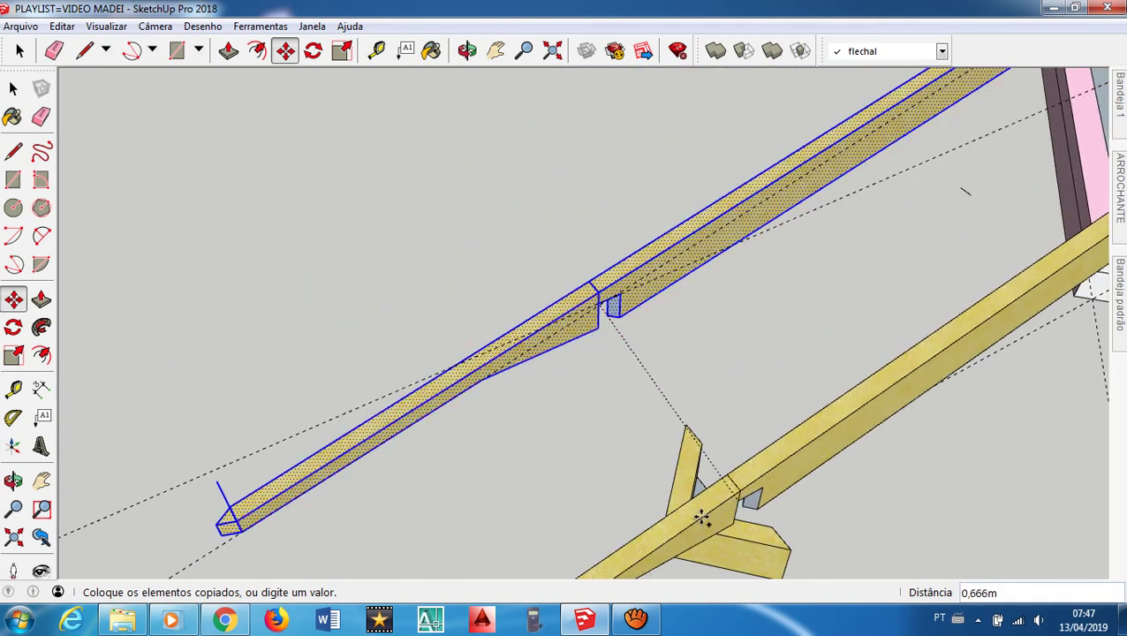
{"action": "scroll", "coordinate": [703, 519], "scroll_direction": "down", "scroll_amount": 5}
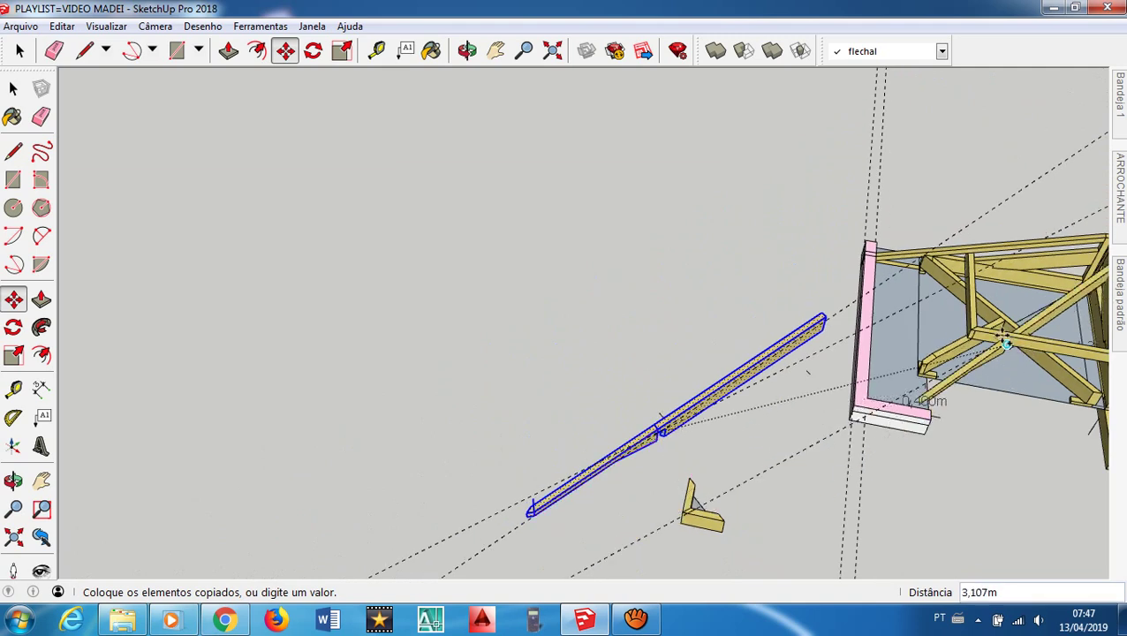
{"action": "scroll", "coordinate": [1006, 345], "scroll_direction": "up", "scroll_amount": 8}
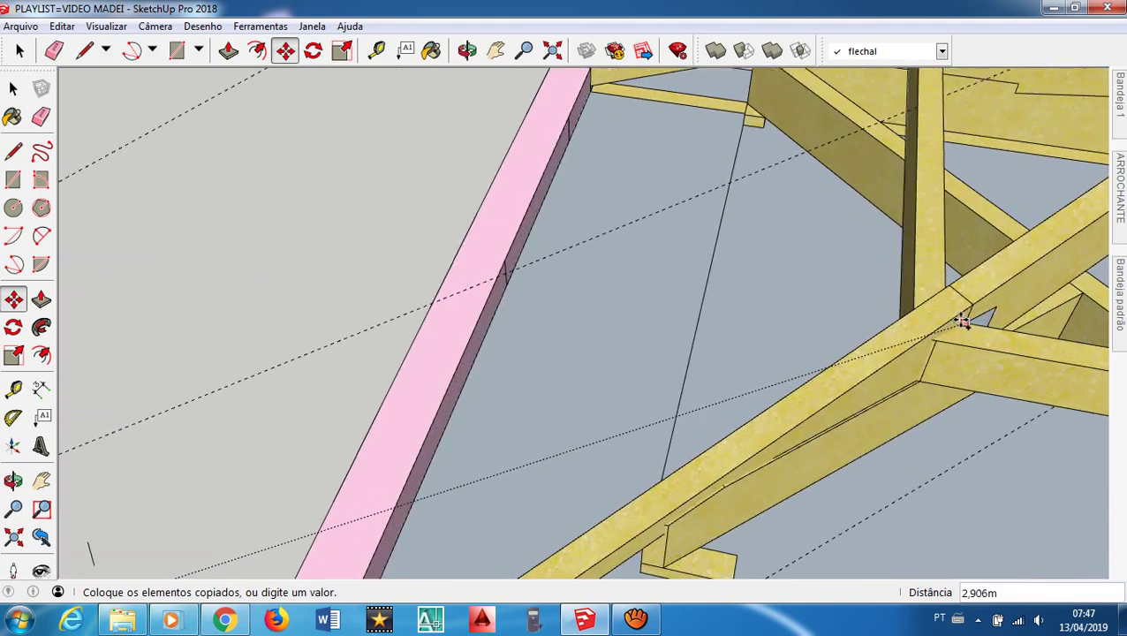
{"action": "scroll", "coordinate": [963, 322], "scroll_direction": "up", "scroll_amount": 8}
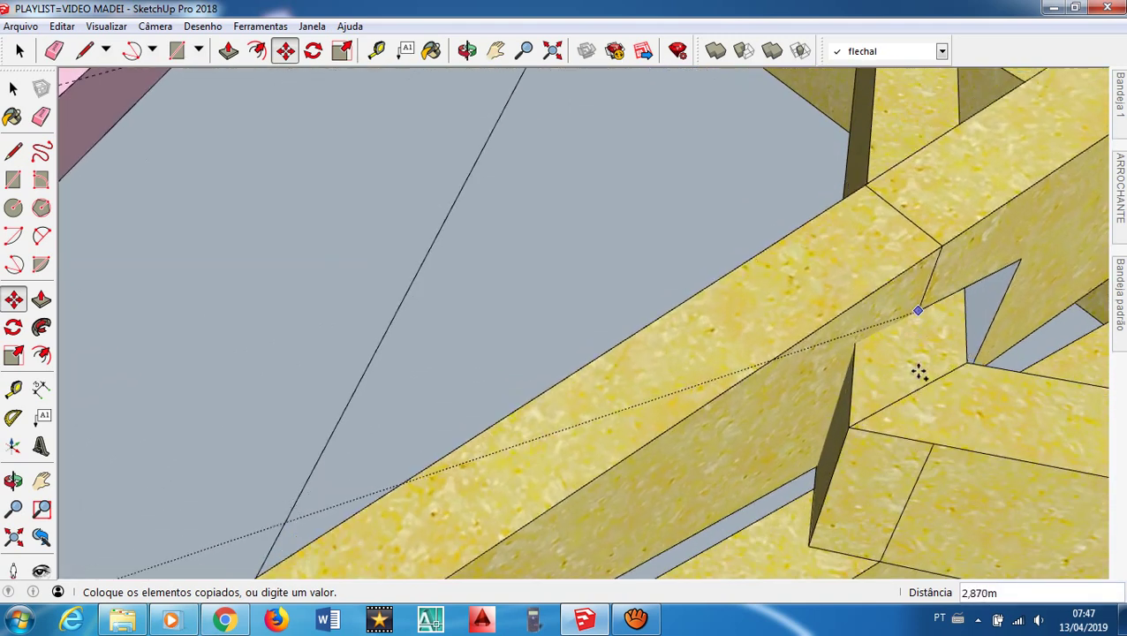
{"action": "scroll", "coordinate": [919, 406], "scroll_direction": "up", "scroll_amount": 5}
{"action": "left_click", "coordinate": [930, 442]}
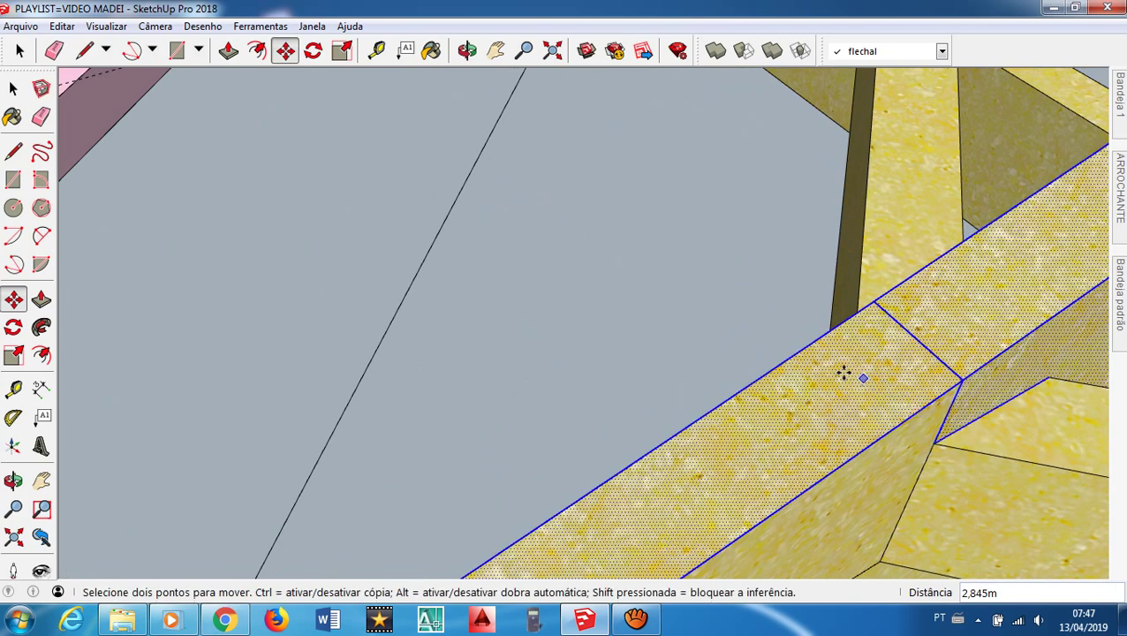
{"action": "key", "text": "space"}
{"action": "left_click", "coordinate": [370, 281]}
Examine how the copied rafter's overhang sits against the beam end and wall plate beneath it
{"action": "scroll", "coordinate": [602, 220], "scroll_direction": "down", "scroll_amount": 8}
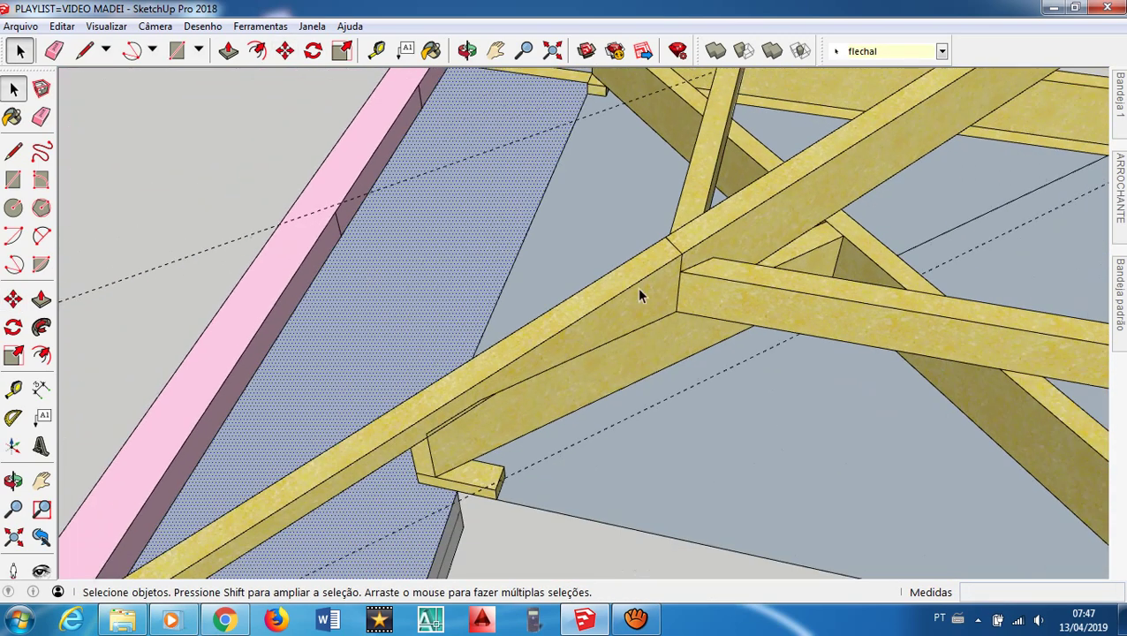
{"action": "scroll", "coordinate": [638, 297], "scroll_direction": "down", "scroll_amount": 3}
{"action": "middle_click_drag", "start_coordinate": [584, 345], "coordinate": [455, 309]}
{"action": "scroll", "coordinate": [459, 311], "scroll_direction": "up", "scroll_amount": 5}
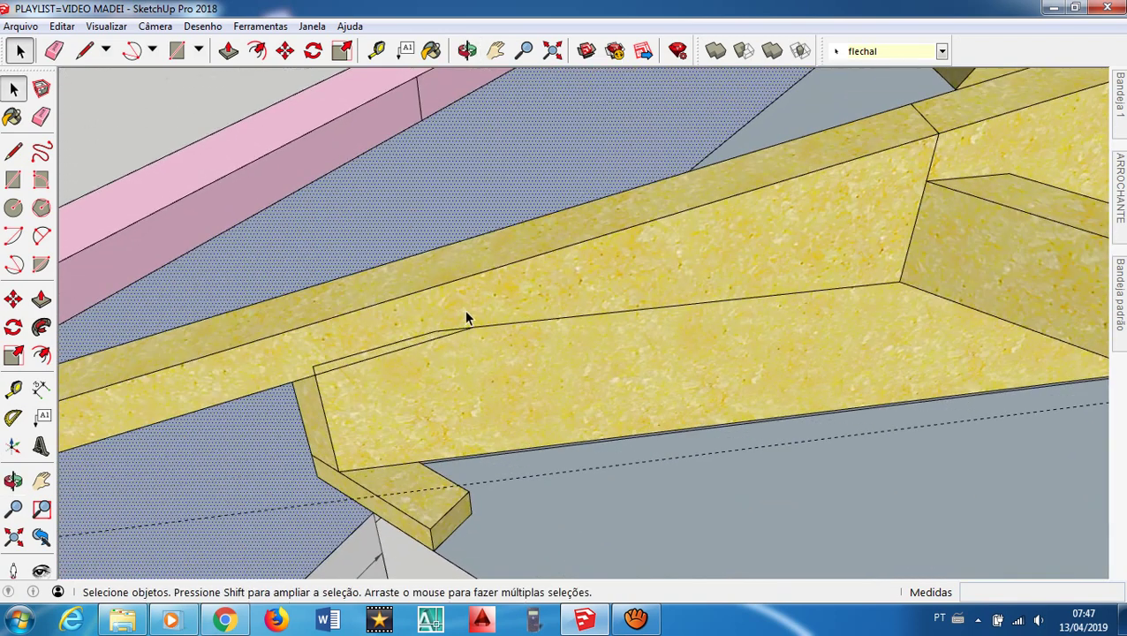
{"action": "middle_click_drag", "start_coordinate": [740, 311], "coordinate": [752, 203]}
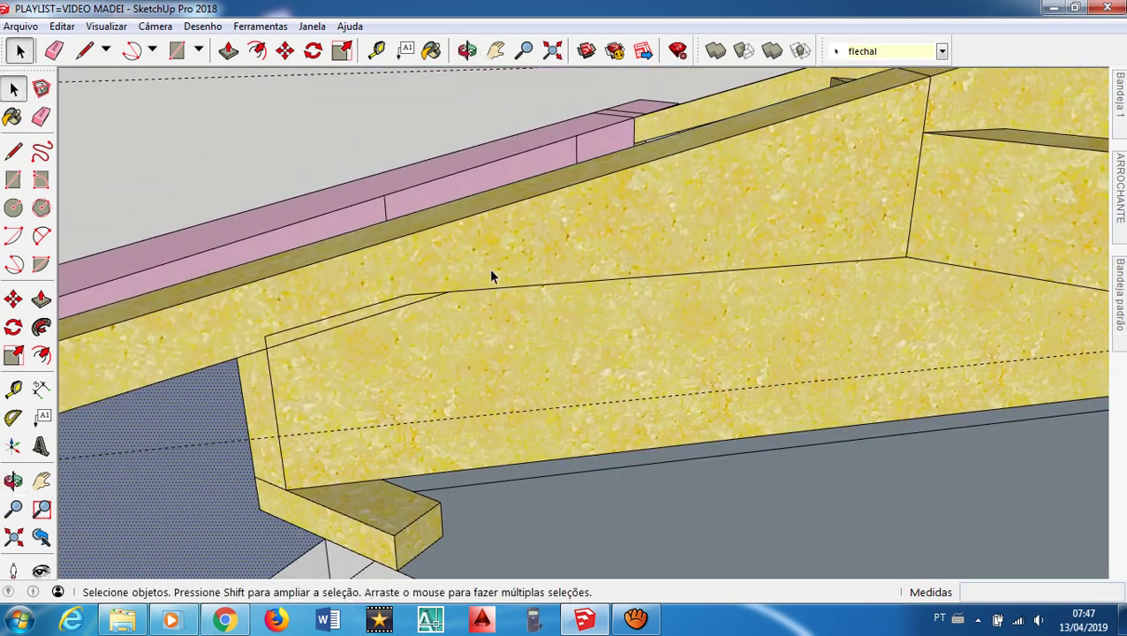
{"action": "left_click", "coordinate": [926, 113]}
{"action": "middle_click_drag", "start_coordinate": [311, 337], "coordinate": [480, 279]}
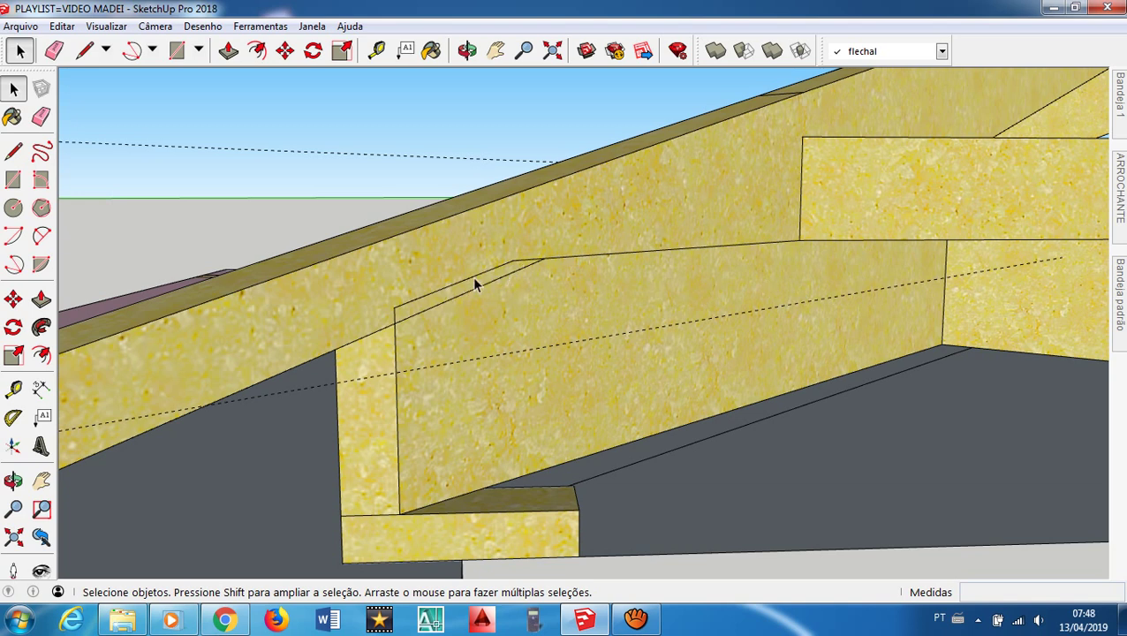
{"action": "scroll", "coordinate": [475, 284], "scroll_direction": "down", "scroll_amount": 8}
{"action": "middle_click_drag", "start_coordinate": [574, 259], "coordinate": [468, 319]}
{"action": "scroll", "coordinate": [564, 314], "scroll_direction": "up", "scroll_amount": 3}
{"action": "middle_click_drag", "start_coordinate": [564, 315], "coordinate": [638, 296]}
{"action": "scroll", "coordinate": [637, 294], "scroll_direction": "down", "scroll_amount": 3}
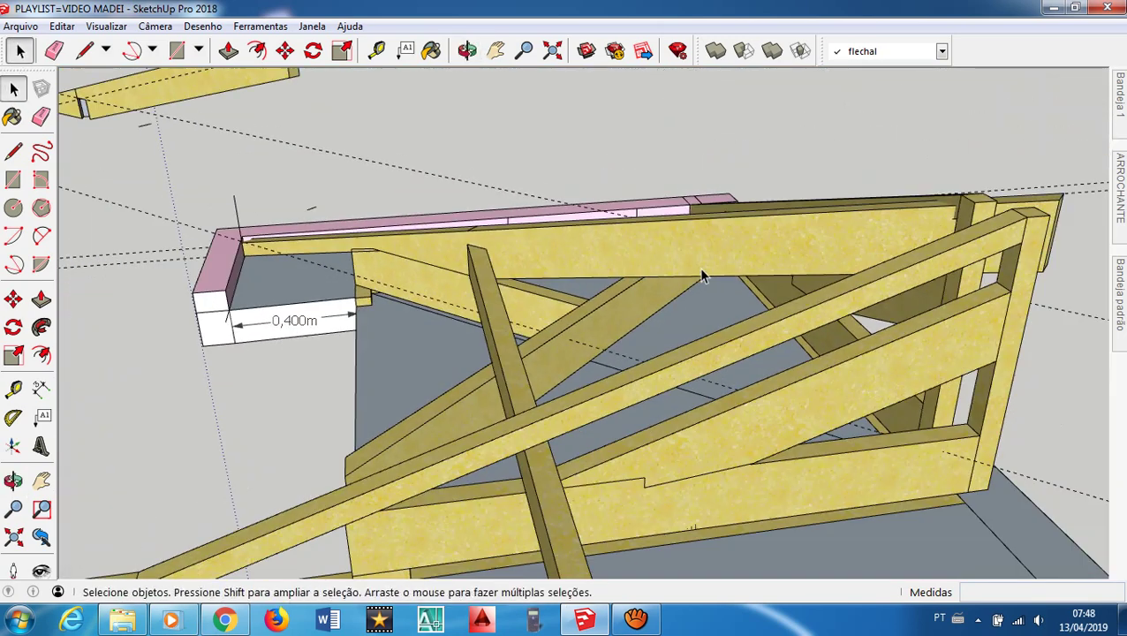
Inspect the copied rafter's fit along the eave and its underside against the surrounding roof framing
{"action": "scroll", "coordinate": [700, 272], "scroll_direction": "down", "scroll_amount": 2}
{"action": "scroll", "coordinate": [566, 267], "scroll_direction": "up", "scroll_amount": 5}
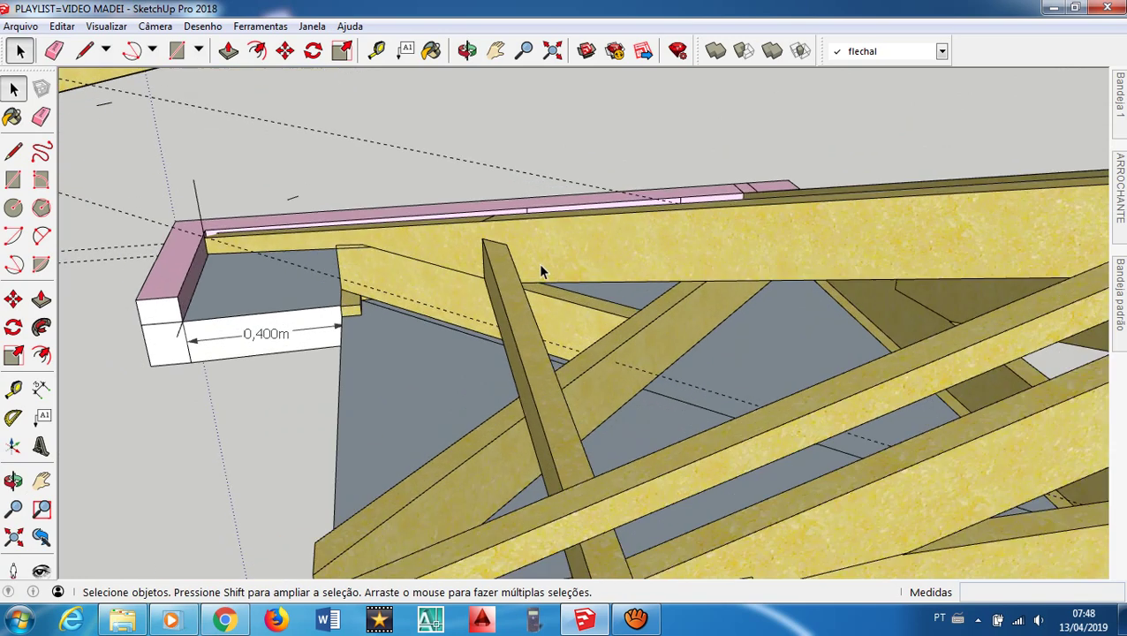
{"action": "scroll", "coordinate": [539, 269], "scroll_direction": "up", "scroll_amount": 3}
{"action": "middle_click_drag", "start_coordinate": [539, 269], "coordinate": [410, 134]}
{"action": "left_click_drag", "start_coordinate": [415, 117], "coordinate": [415, 136]}
{"action": "key", "text": "space"}
{"action": "middle_click_drag", "start_coordinate": [455, 242], "coordinate": [684, 270]}
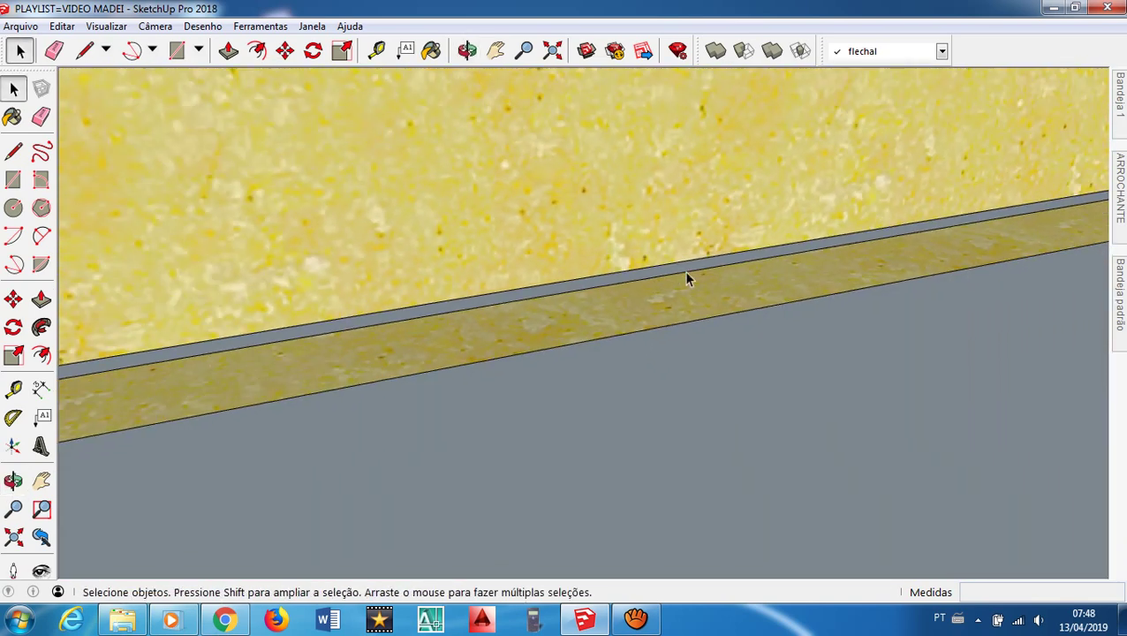
{"action": "scroll", "coordinate": [684, 270], "scroll_direction": "down", "scroll_amount": 6}
{"action": "scroll", "coordinate": [685, 270], "scroll_direction": "down", "scroll_amount": 8}
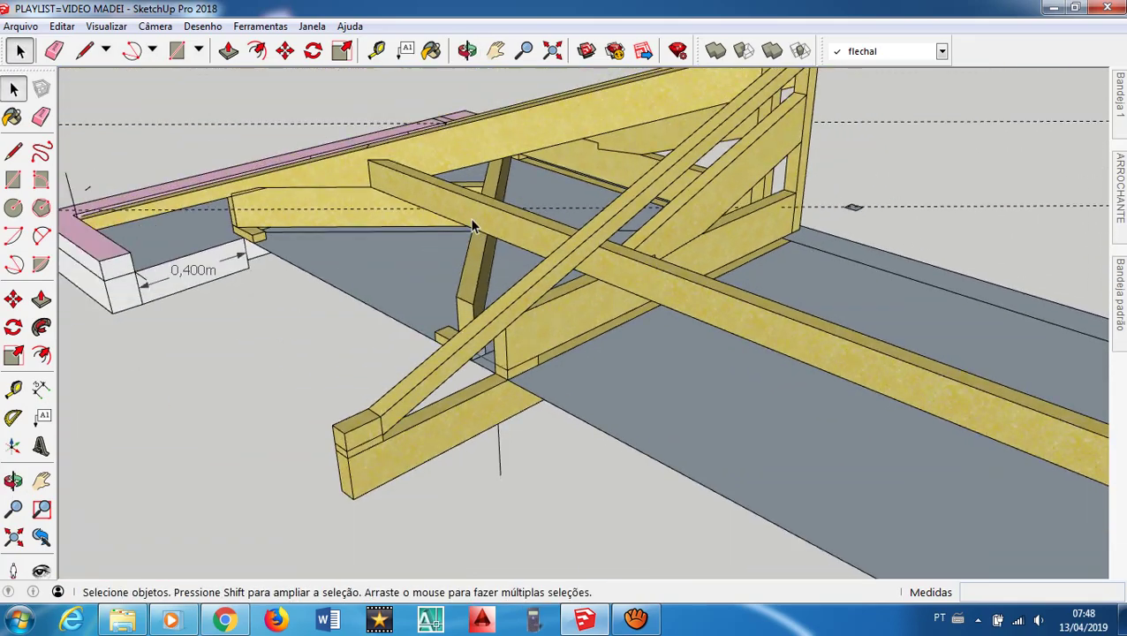
{"action": "middle_click_drag", "start_coordinate": [472, 226], "coordinate": [641, 272]}
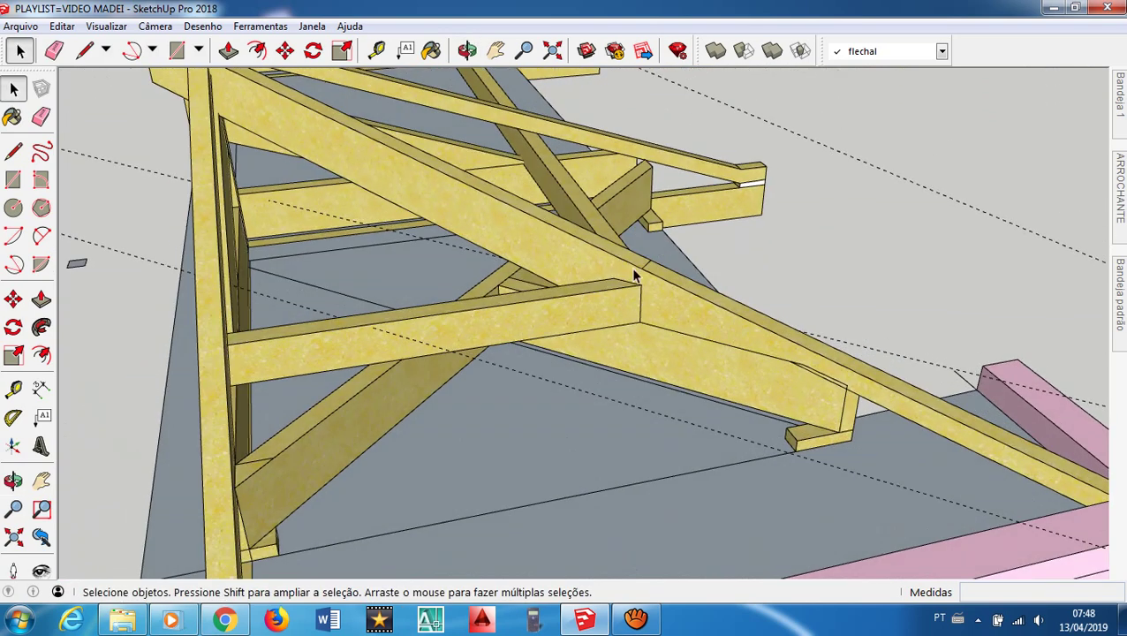
Examine from below the joint where the beams meet the copied rafter's notch
{"action": "scroll", "coordinate": [645, 265], "scroll_direction": "up", "scroll_amount": 6}
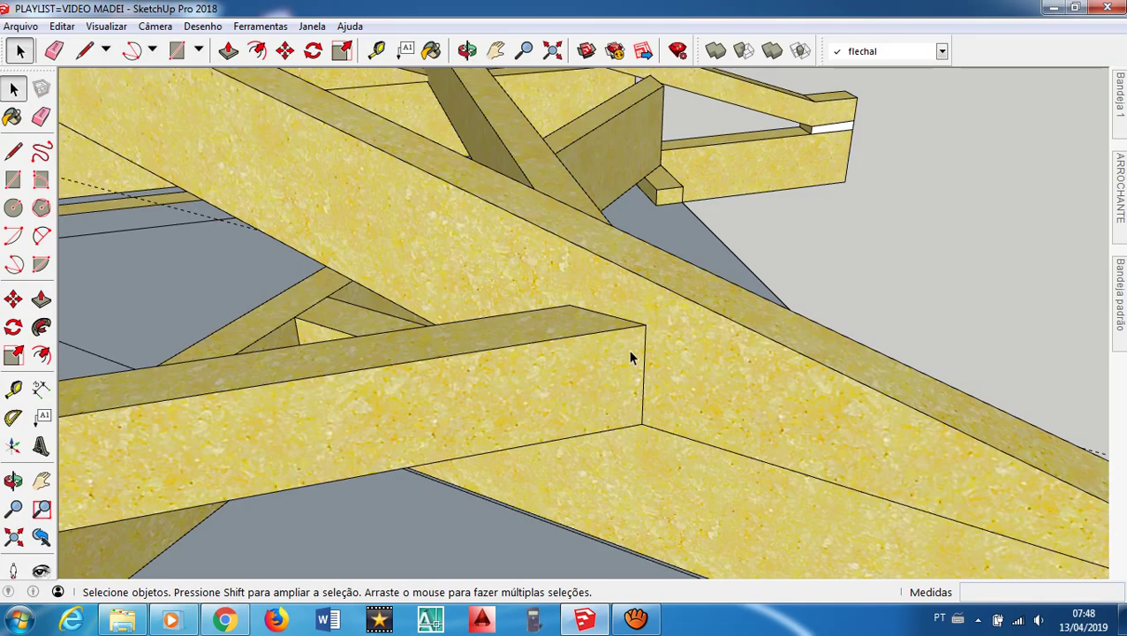
{"action": "middle_click_drag", "start_coordinate": [631, 357], "coordinate": [817, 330]}
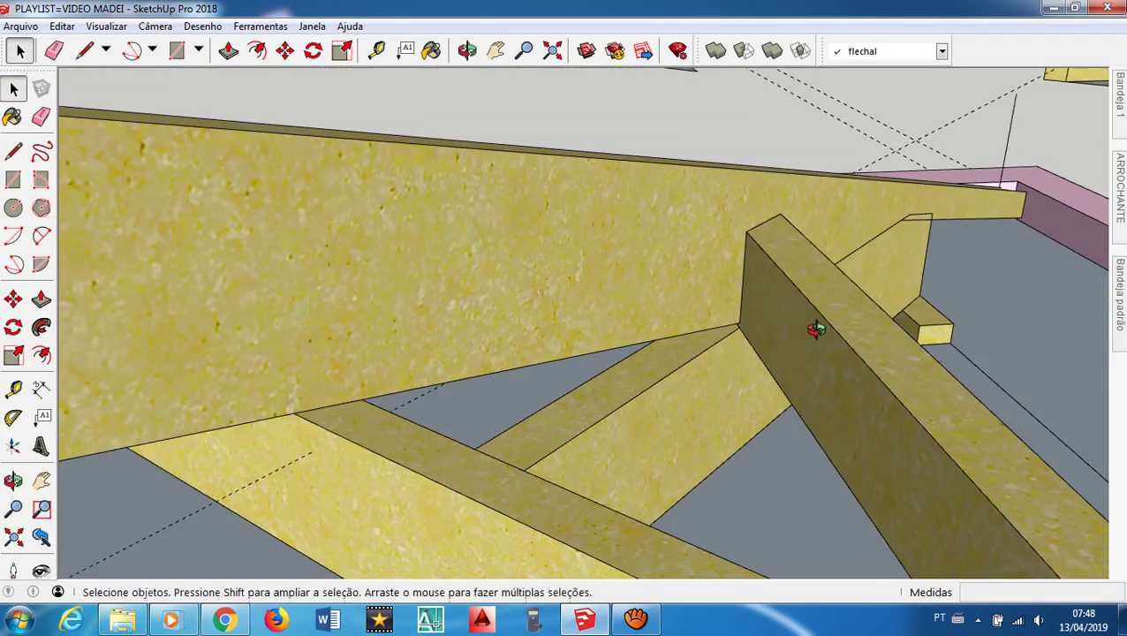
{"action": "scroll", "coordinate": [742, 270], "scroll_direction": "up", "scroll_amount": 5}
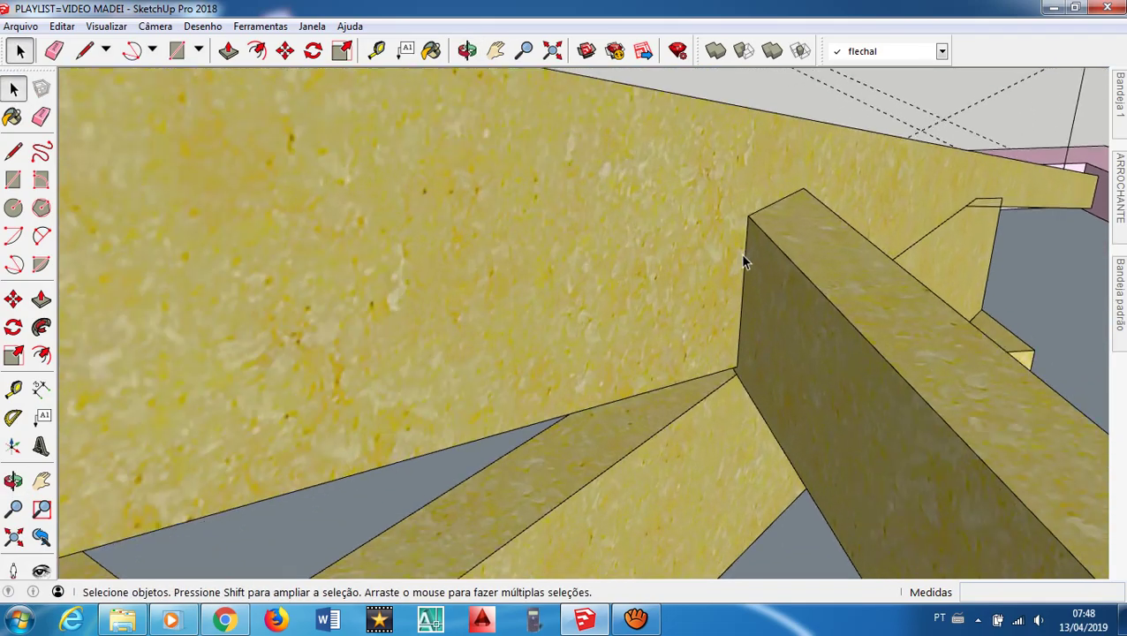
{"action": "middle_click_drag", "start_coordinate": [742, 305], "coordinate": [687, 231]}
{"action": "scroll", "coordinate": [699, 256], "scroll_direction": "up", "scroll_amount": 4}
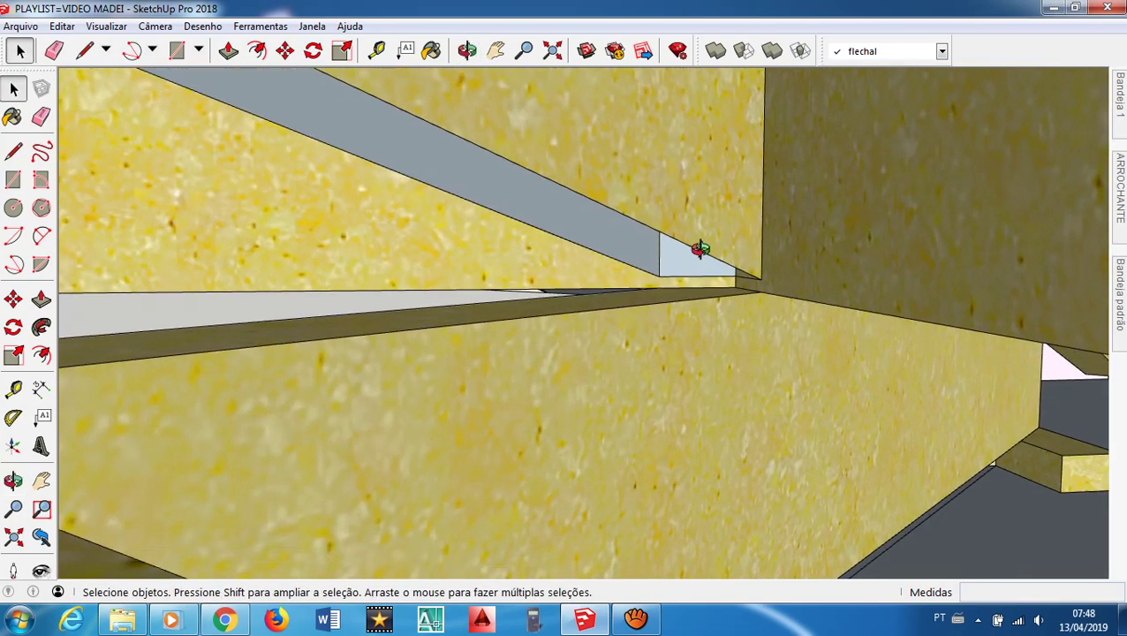
{"action": "scroll", "coordinate": [706, 240], "scroll_direction": "up", "scroll_amount": 6}
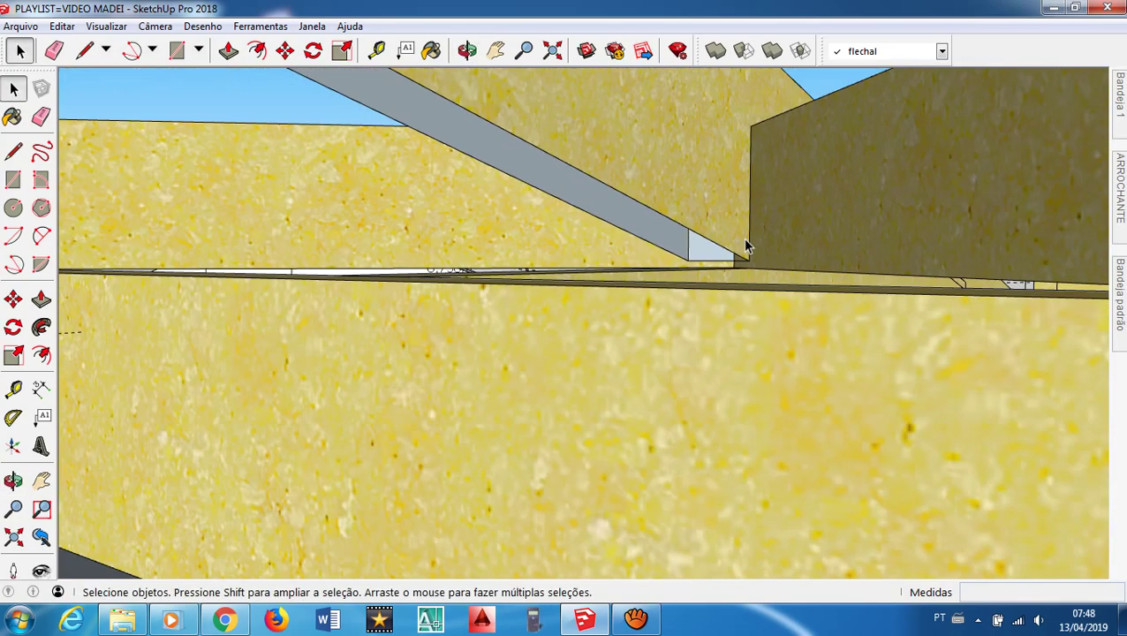
{"action": "middle_click_drag", "start_coordinate": [735, 282], "coordinate": [723, 352]}
{"action": "scroll", "coordinate": [720, 340], "scroll_direction": "up", "scroll_amount": 2}
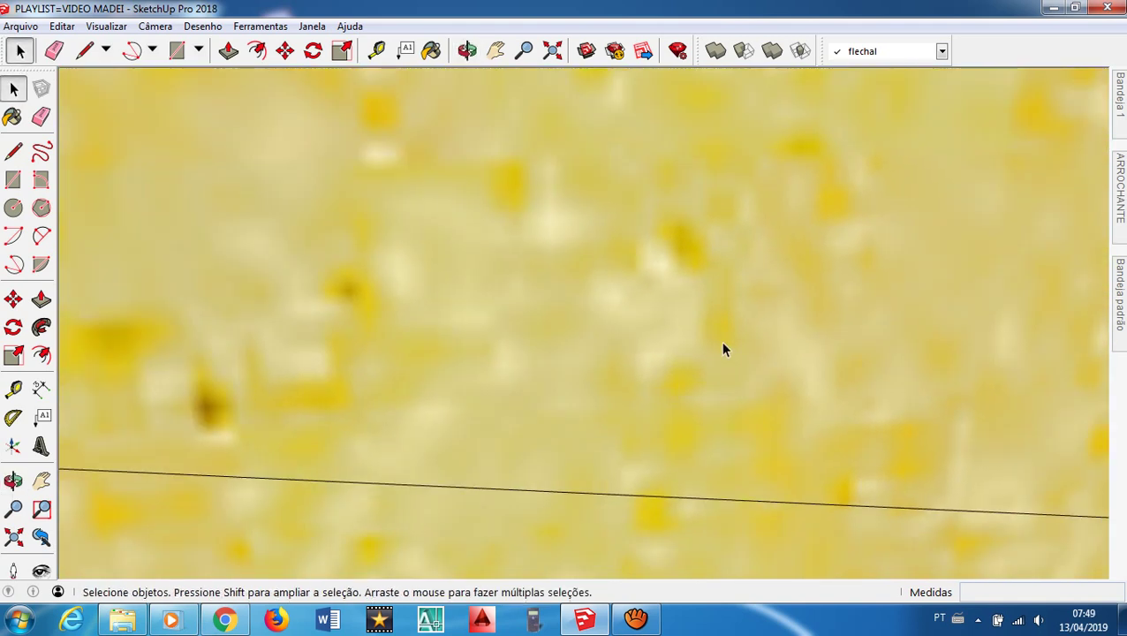
{"action": "scroll", "coordinate": [719, 347], "scroll_direction": "down", "scroll_amount": 4}
{"action": "scroll", "coordinate": [720, 351], "scroll_direction": "down", "scroll_amount": 7}
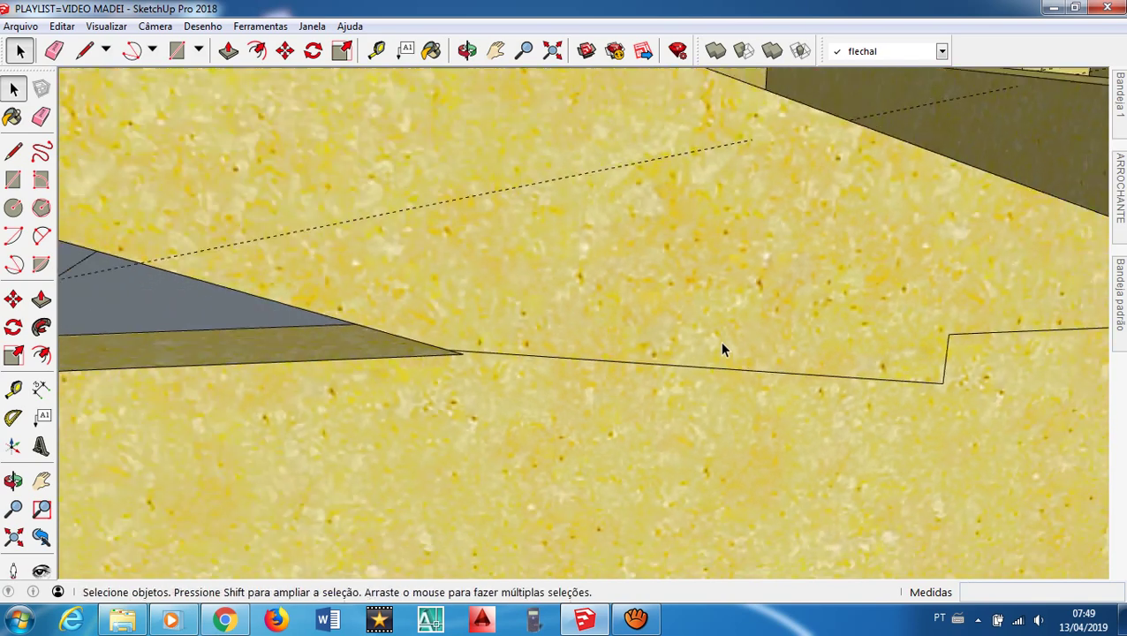
Paint the copied rafter's bare underside and notch faces with the light yellow wood material from the Madeiras collection
{"action": "scroll", "coordinate": [703, 138], "scroll_direction": "up", "scroll_amount": 5}
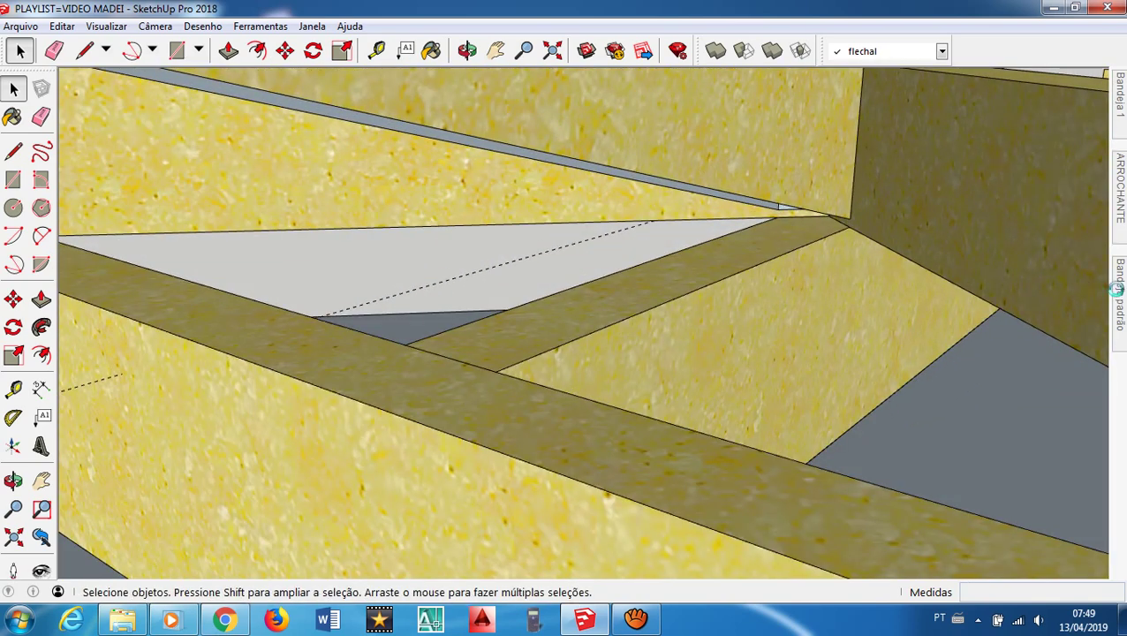
{"action": "mouse_move", "coordinate": [1116, 289]}
{"action": "left_click", "coordinate": [1030, 192]}
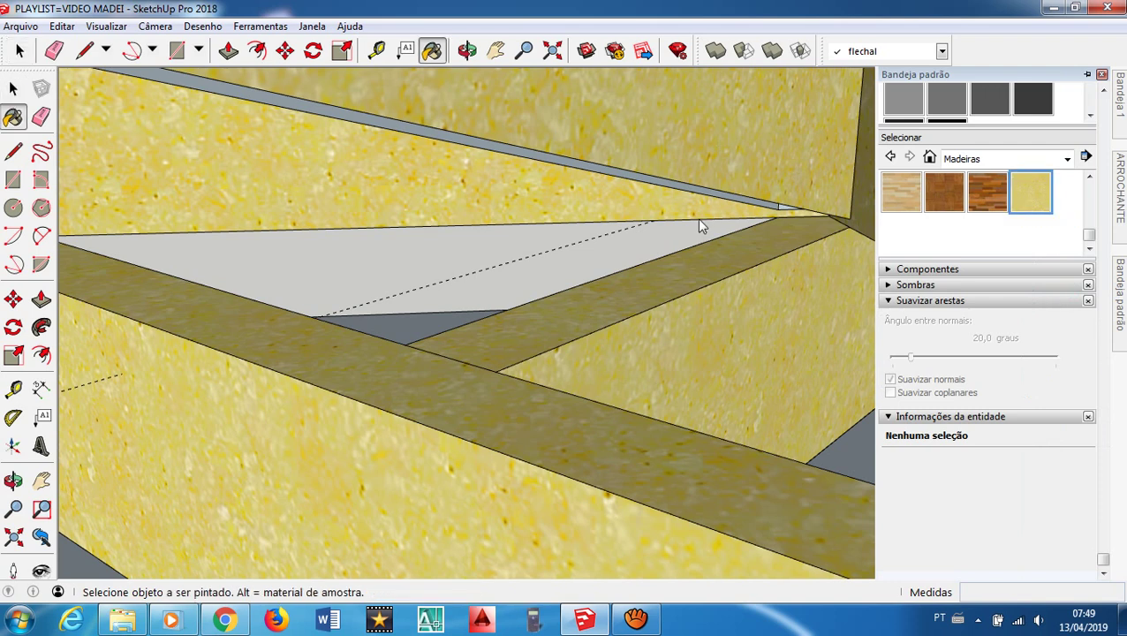
{"action": "middle_click_drag", "start_coordinate": [700, 223], "coordinate": [730, 144]}
{"action": "left_click", "coordinate": [732, 146]}
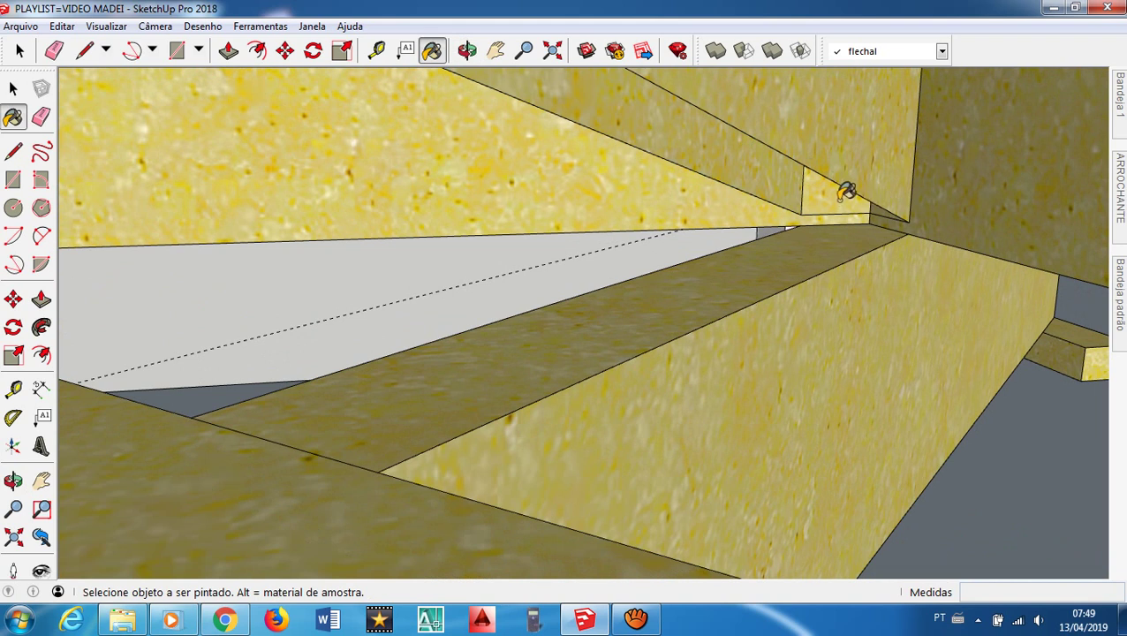
Examine the copied rafter's notch joint up close and against the surrounding beams
{"action": "key", "text": "l"}
{"action": "left_click", "coordinate": [811, 213]}
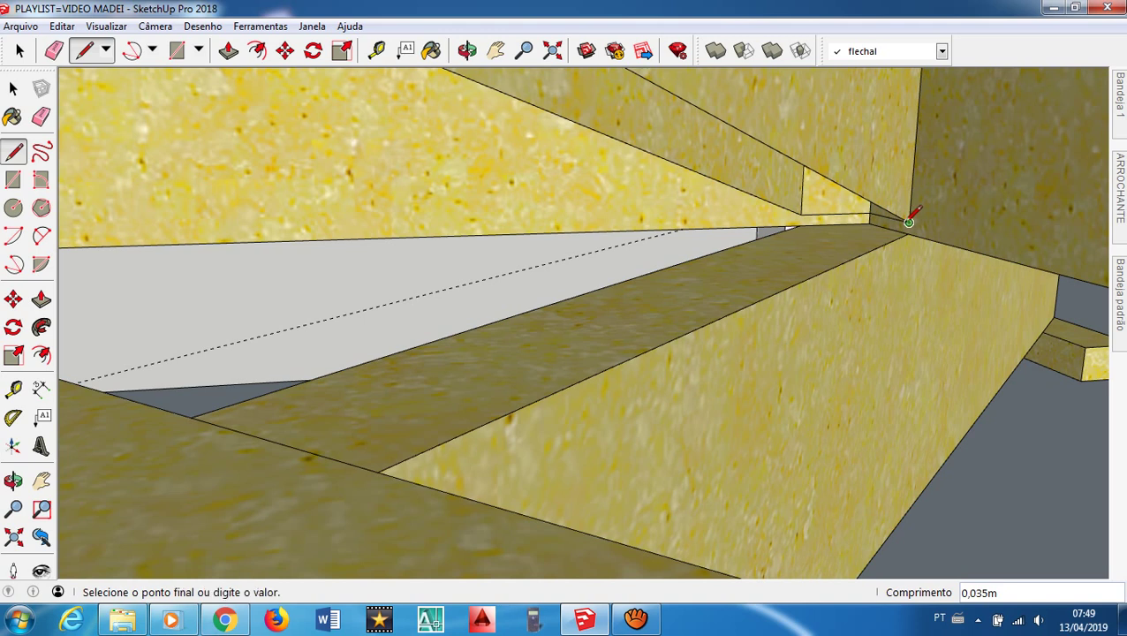
{"action": "scroll", "coordinate": [906, 215], "scroll_direction": "up", "scroll_amount": 10}
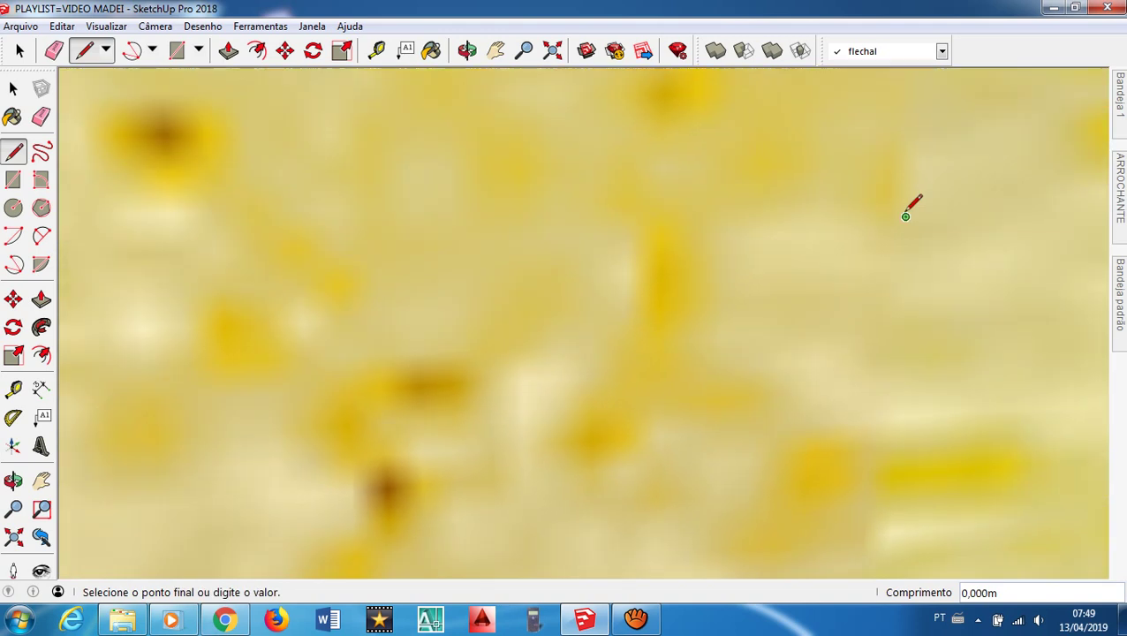
{"action": "scroll", "coordinate": [901, 304], "scroll_direction": "down", "scroll_amount": 5}
{"action": "middle_click_drag", "start_coordinate": [901, 305], "coordinate": [882, 292]}
{"action": "scroll", "coordinate": [882, 292], "scroll_direction": "down", "scroll_amount": 8}
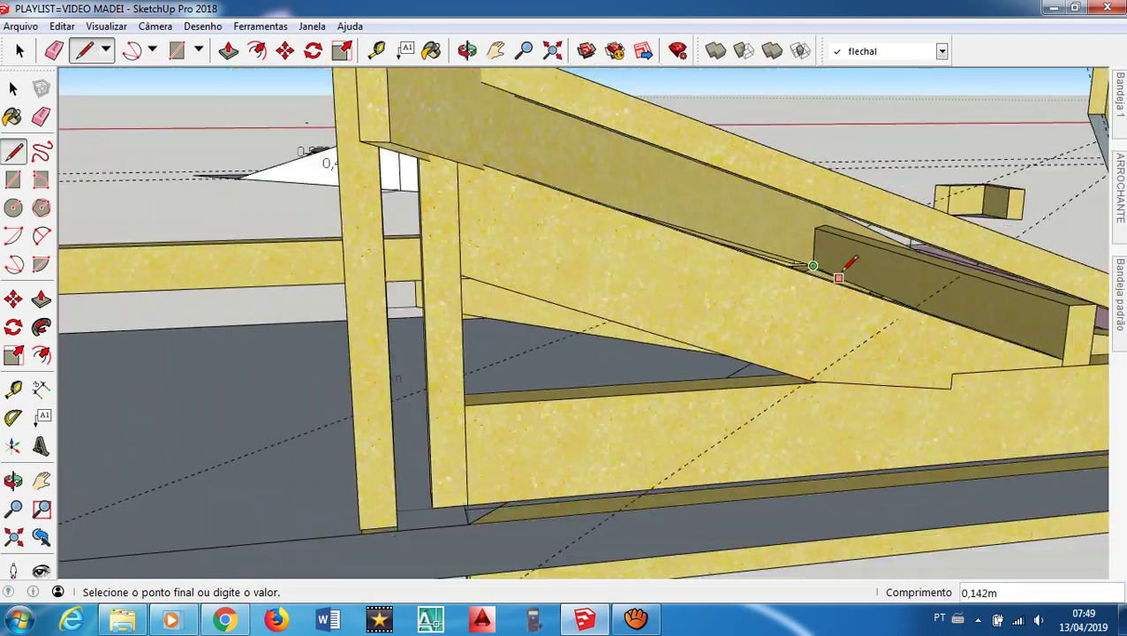
{"action": "scroll", "coordinate": [820, 270], "scroll_direction": "down", "scroll_amount": 2}
{"action": "middle_click_drag", "start_coordinate": [820, 269], "coordinate": [528, 309]}
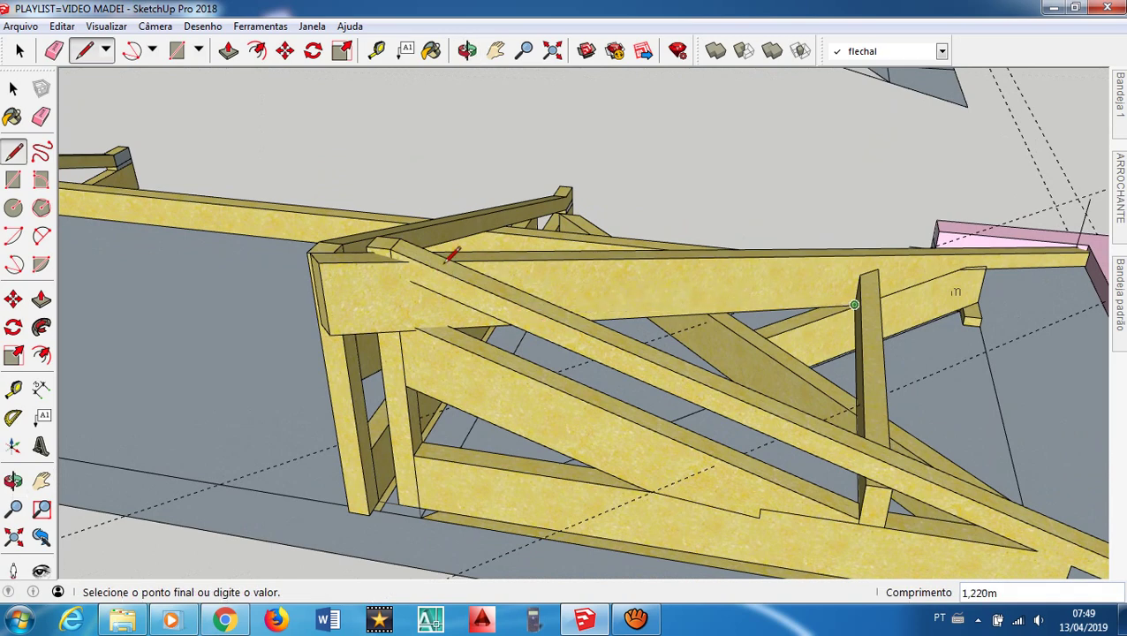
Examine from several sides how the copied rafter's upper end meets the vertical post and the neighbouring rafters
{"action": "scroll", "coordinate": [415, 329], "scroll_direction": "up", "scroll_amount": 5}
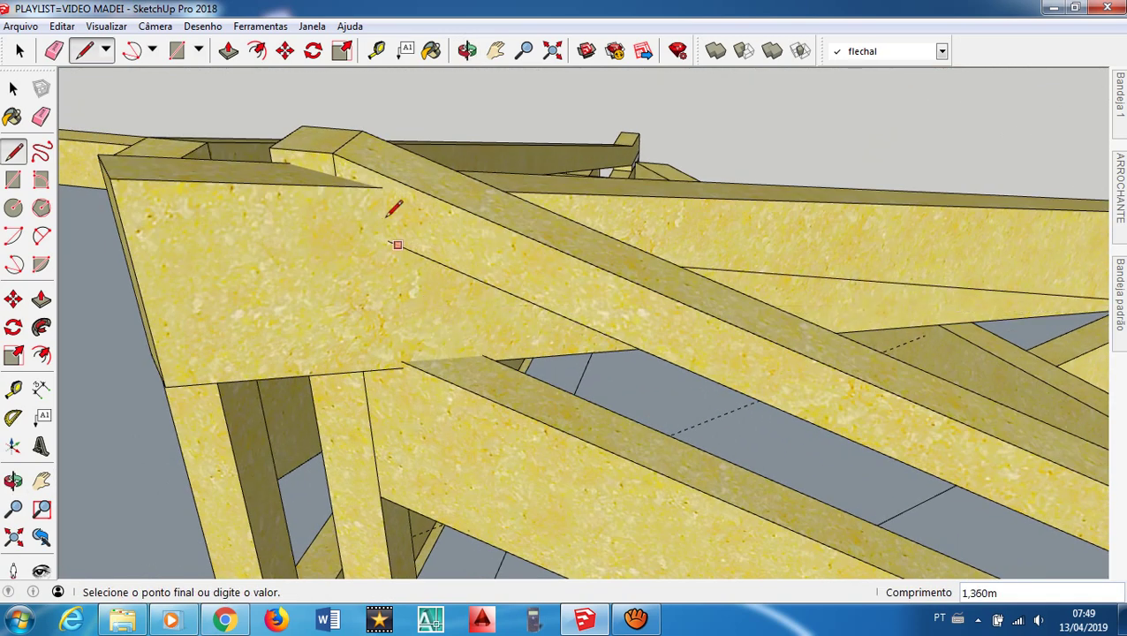
{"action": "middle_click_drag", "start_coordinate": [386, 208], "coordinate": [428, 121]}
{"action": "scroll", "coordinate": [448, 151], "scroll_direction": "up", "scroll_amount": 2}
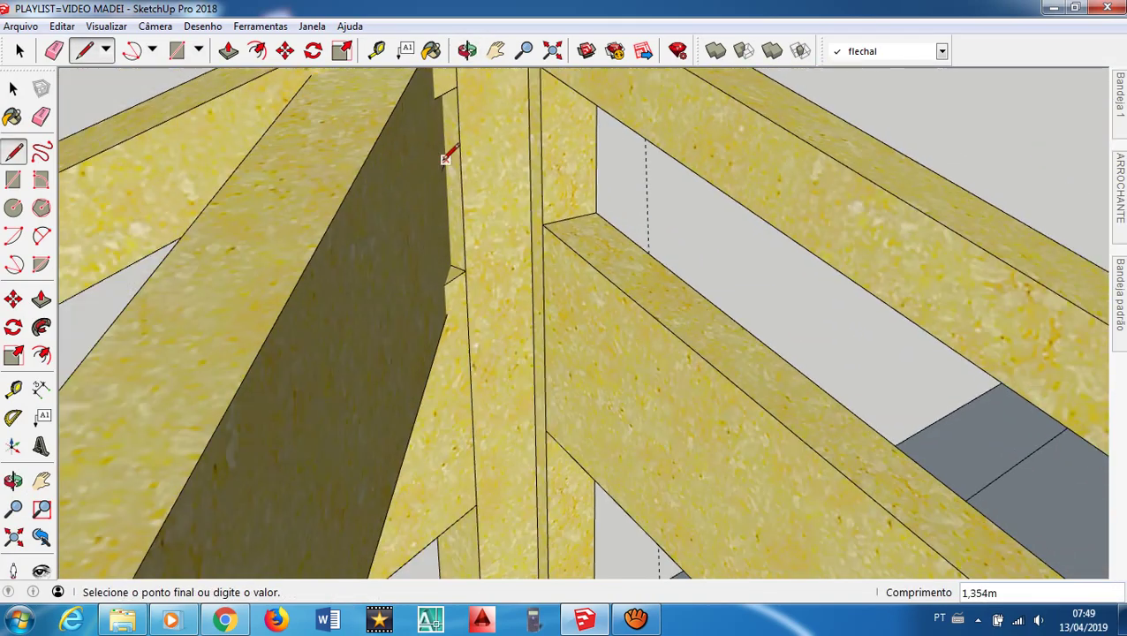
{"action": "scroll", "coordinate": [420, 152], "scroll_direction": "down", "scroll_amount": 2}
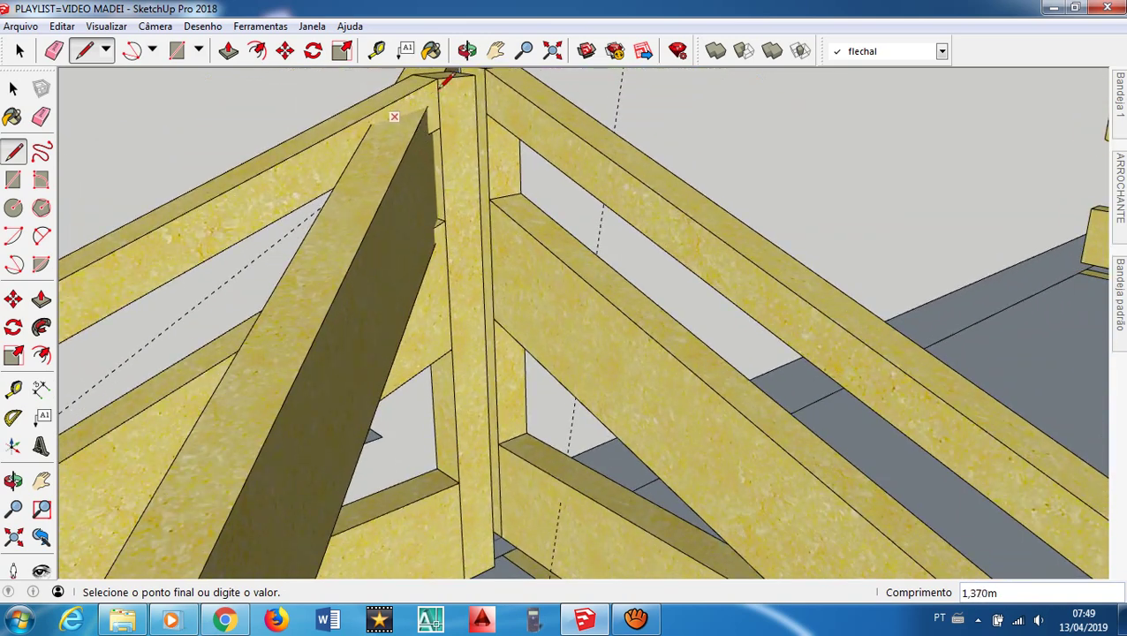
{"action": "scroll", "coordinate": [443, 84], "scroll_direction": "down", "scroll_amount": 6}
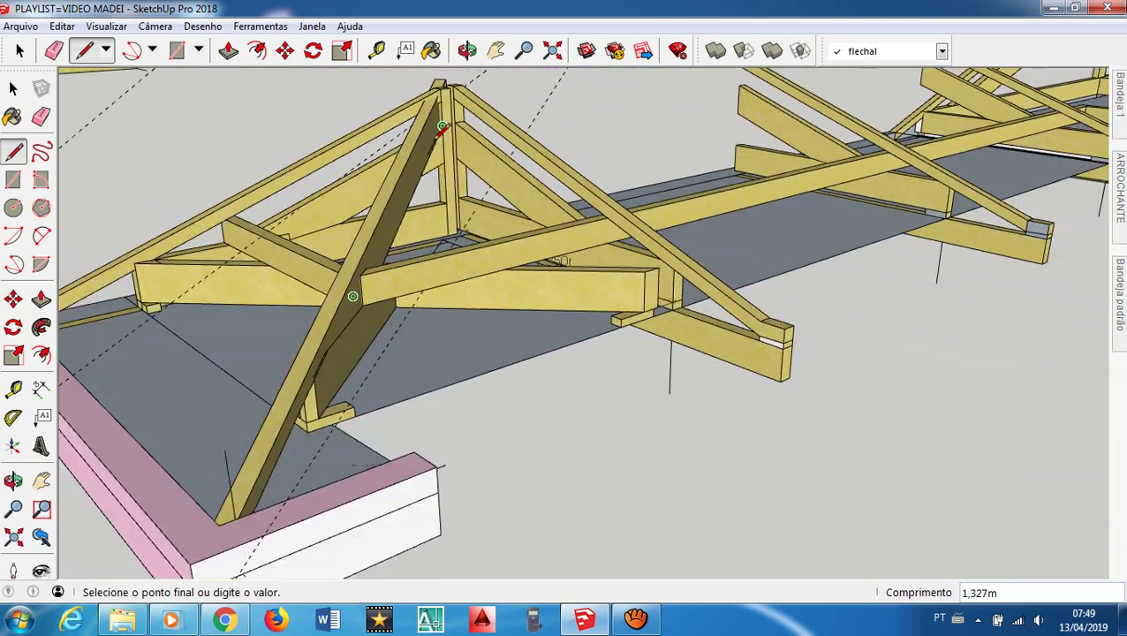
{"action": "middle_click_drag", "start_coordinate": [352, 297], "coordinate": [197, 323]}
{"action": "scroll", "coordinate": [322, 256], "scroll_direction": "down", "scroll_amount": 2}
{"action": "scroll", "coordinate": [453, 170], "scroll_direction": "up", "scroll_amount": 6}
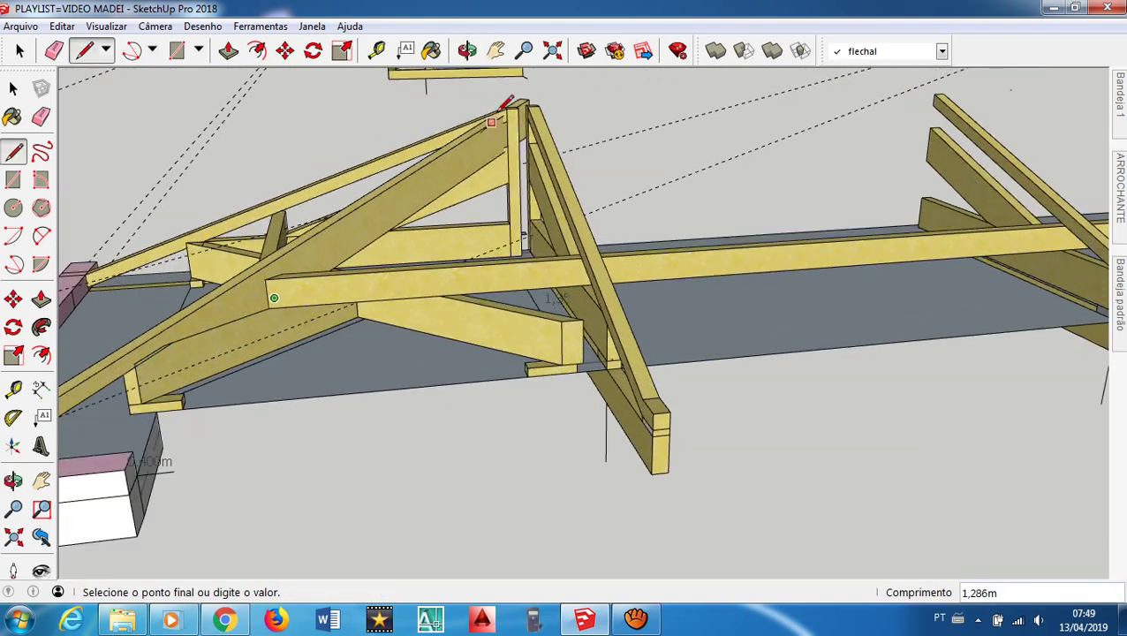
{"action": "scroll", "coordinate": [533, 138], "scroll_direction": "up", "scroll_amount": 1}
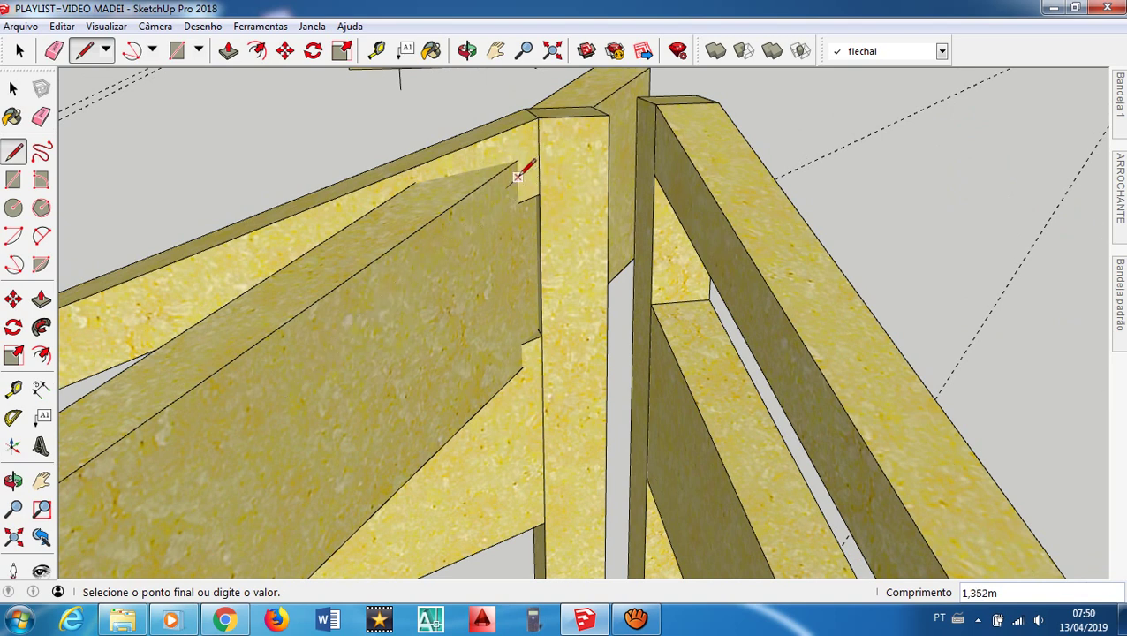
{"action": "middle_click_drag", "start_coordinate": [518, 176], "coordinate": [542, 219]}
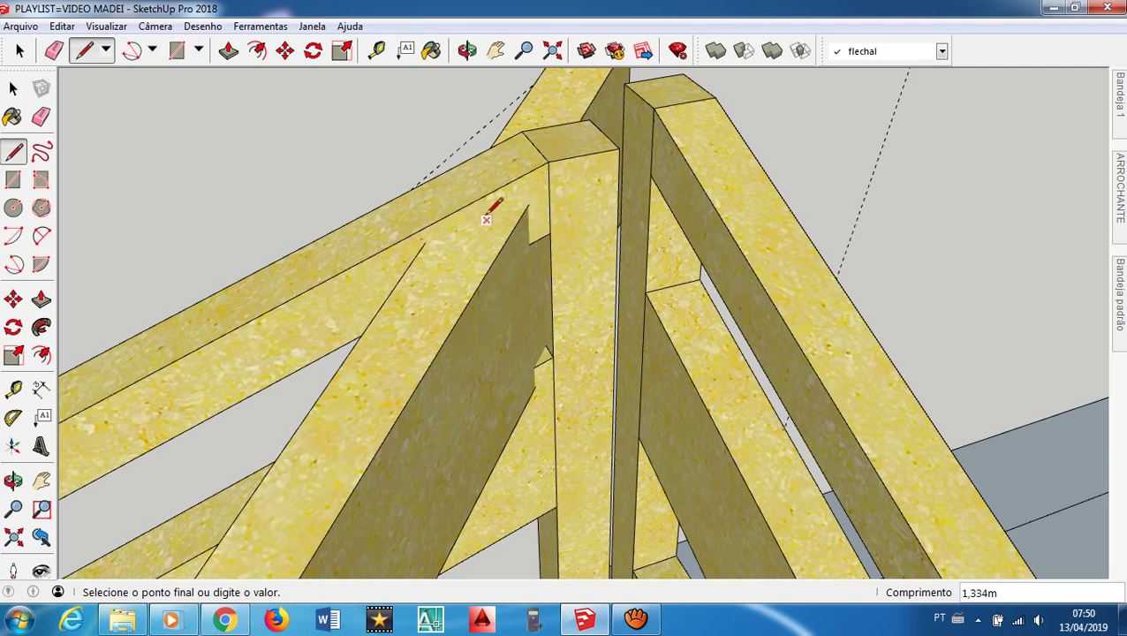
{"action": "middle_click_drag", "start_coordinate": [489, 212], "coordinate": [608, 172]}
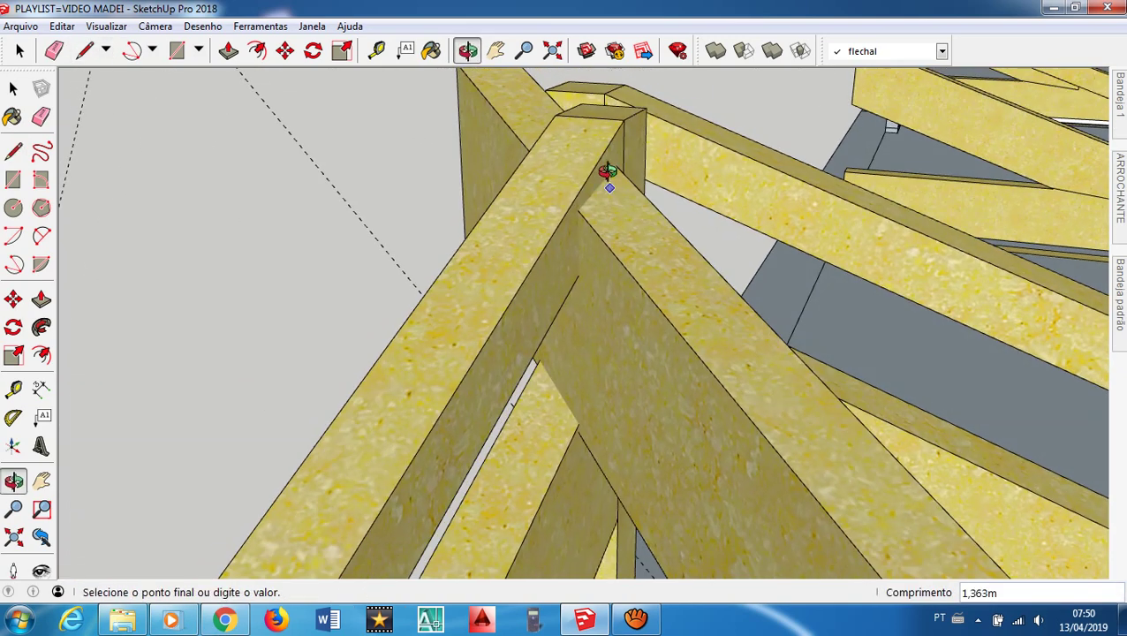
Examine the corner roof framing as a whole together with the detached rafter lying outside it
{"action": "scroll", "coordinate": [610, 168], "scroll_direction": "down", "scroll_amount": 8}
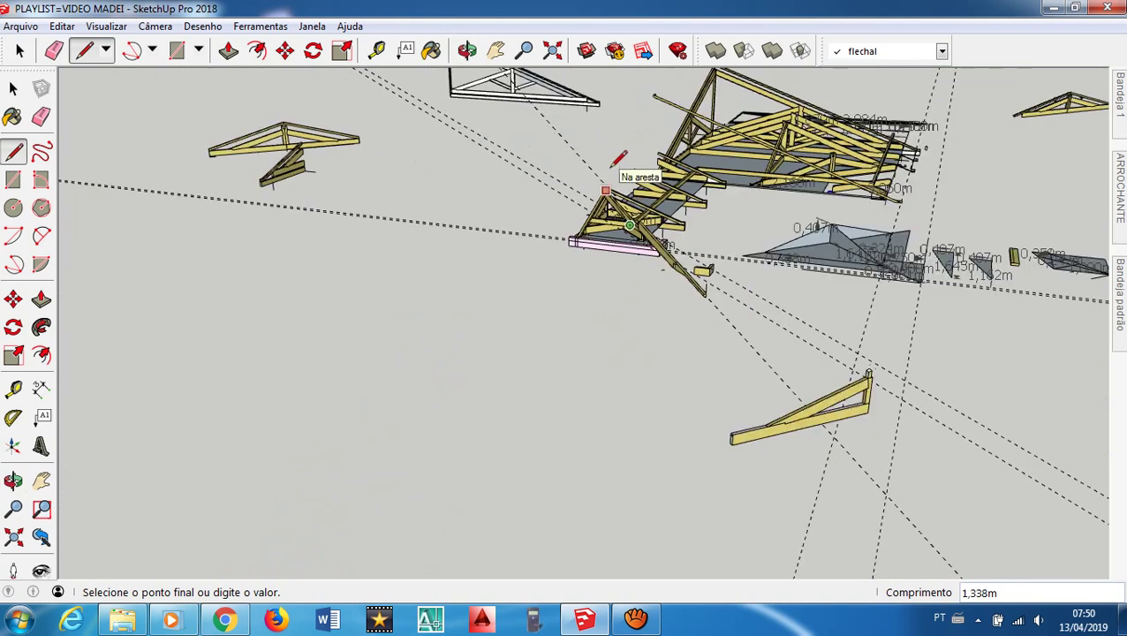
{"action": "scroll", "coordinate": [607, 198], "scroll_direction": "up", "scroll_amount": 10}
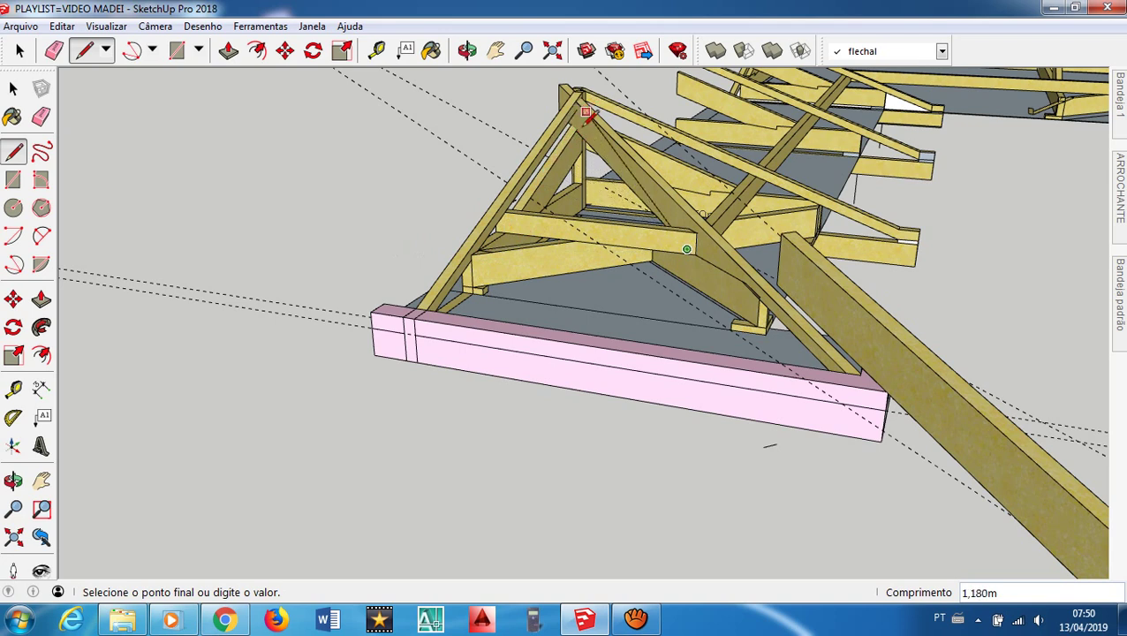
{"action": "middle_click_drag", "start_coordinate": [510, 238], "coordinate": [433, 273]}
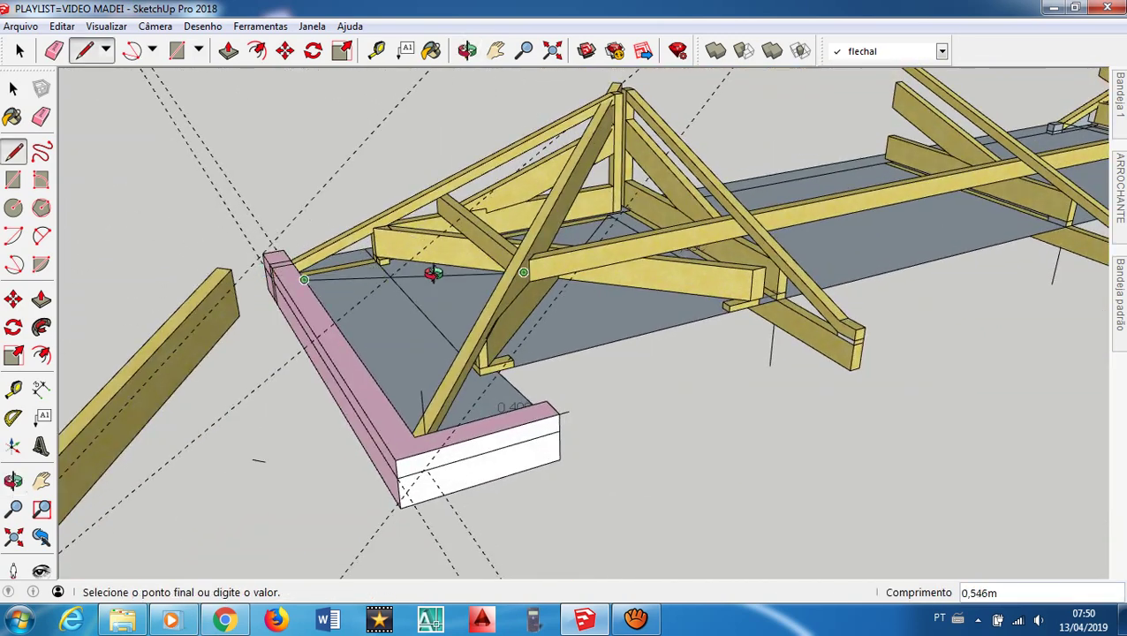
{"action": "middle_click_drag", "start_coordinate": [539, 261], "coordinate": [505, 228]}
{"action": "scroll", "coordinate": [502, 223], "scroll_direction": "down", "scroll_amount": 4}
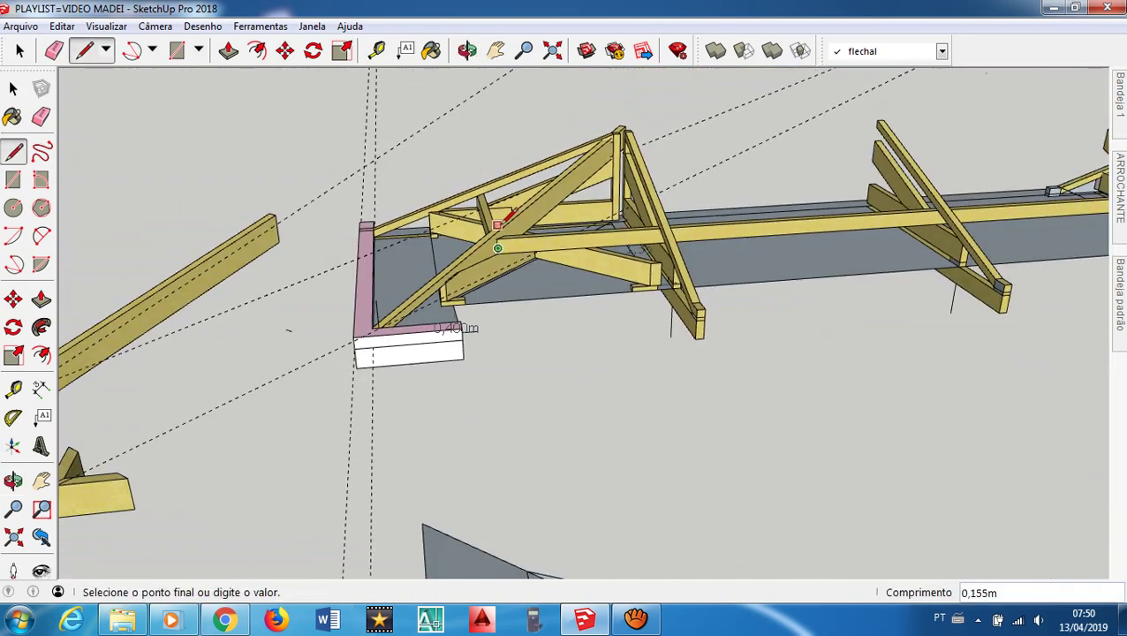
{"action": "scroll", "coordinate": [557, 229], "scroll_direction": "down", "scroll_amount": 3}
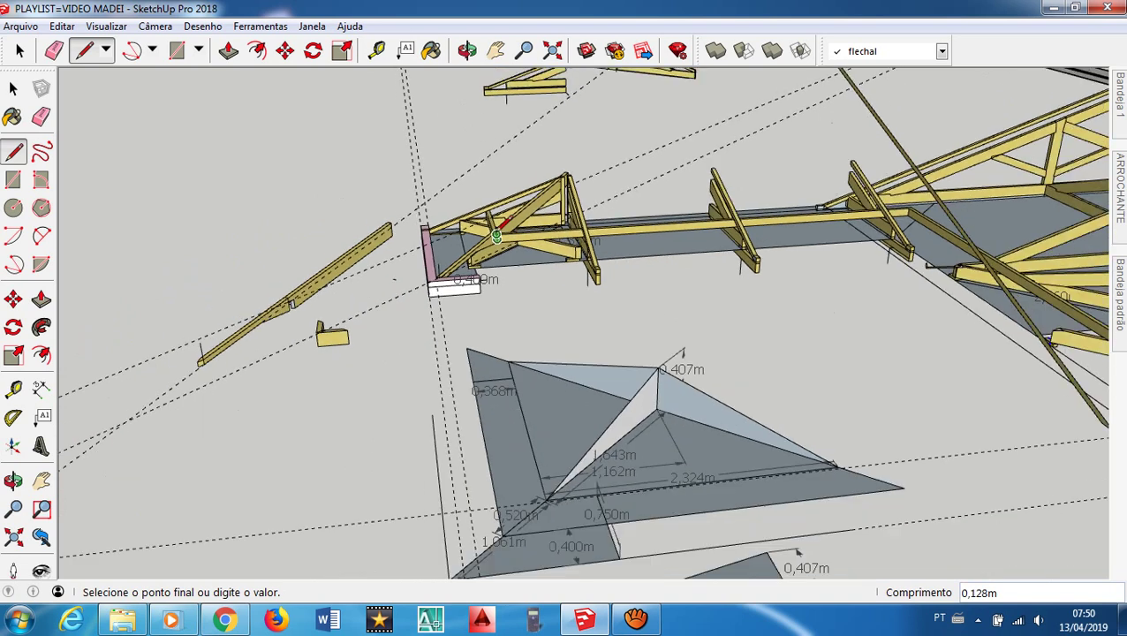
{"action": "scroll", "coordinate": [503, 265], "scroll_direction": "down", "scroll_amount": 4}
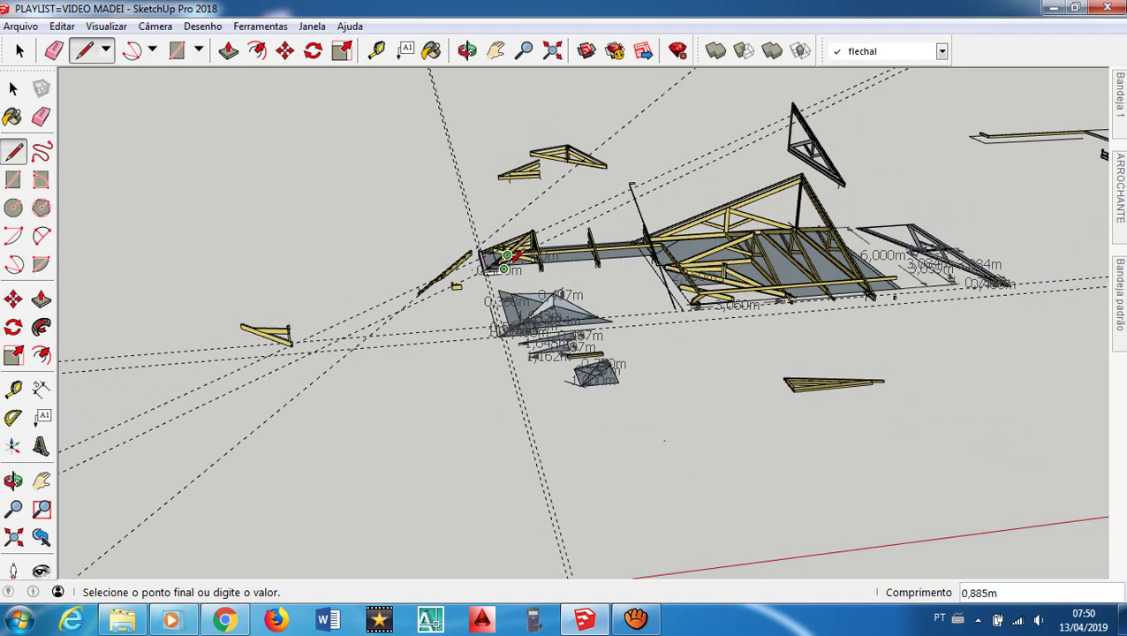
{"action": "scroll", "coordinate": [486, 239], "scroll_direction": "up", "scroll_amount": 5}
{"action": "scroll", "coordinate": [385, 239], "scroll_direction": "up", "scroll_amount": 6}
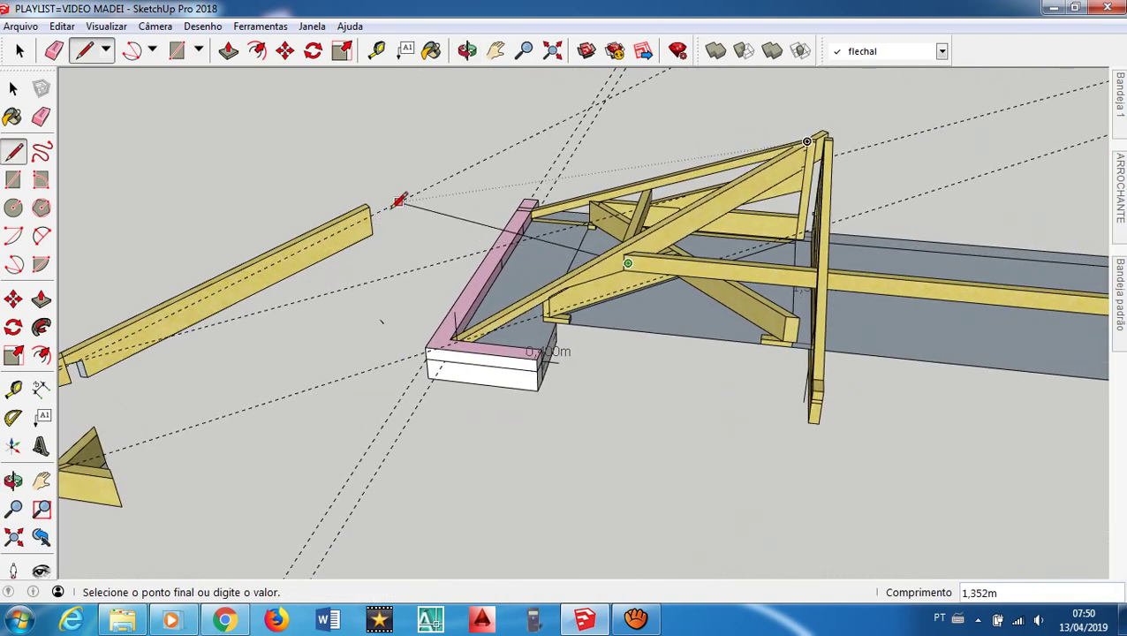
Draw a 0.050 m line straight across the upper face of the detached rafter, near its plain end
{"action": "key", "text": "space"}
{"action": "middle_click_drag", "start_coordinate": [530, 221], "coordinate": [468, 221]}
{"action": "scroll", "coordinate": [336, 215], "scroll_direction": "up", "scroll_amount": 3}
{"action": "scroll", "coordinate": [385, 190], "scroll_direction": "up", "scroll_amount": 5}
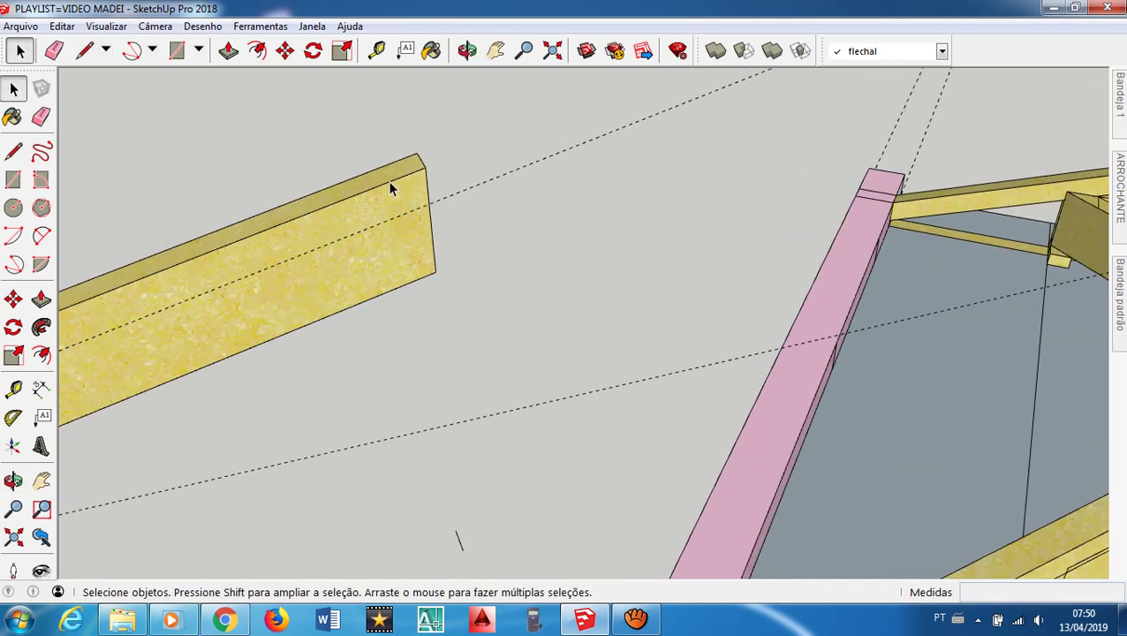
{"action": "mouse_move", "coordinate": [390, 186]}
{"action": "middle_mouse_down"}
{"action": "mouse_move", "coordinate": [237, 181]}
{"action": "mouse_move", "coordinate": [366, 130]}
{"action": "mouse_move", "coordinate": [408, 219]}
{"action": "mouse_move", "coordinate": [385, 235]}
{"action": "middle_mouse_up"}
{"action": "scroll", "coordinate": [366, 130], "scroll_direction": "up", "scroll_amount": 4}
{"action": "scroll", "coordinate": [265, 196], "scroll_direction": "up", "scroll_amount": 2}
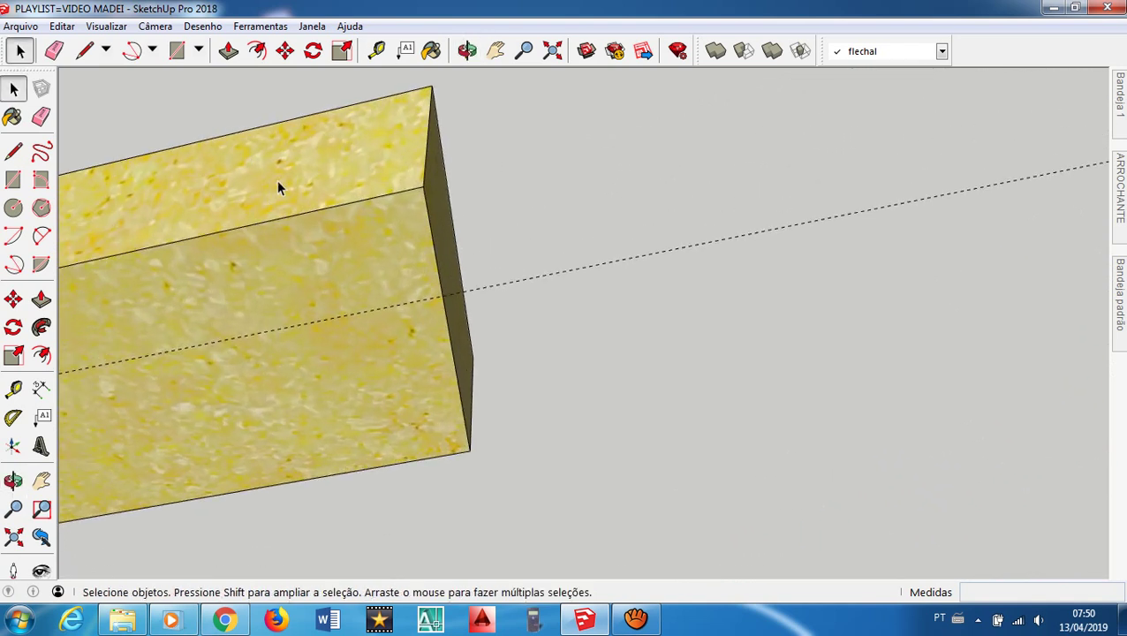
{"action": "key", "text": "l"}
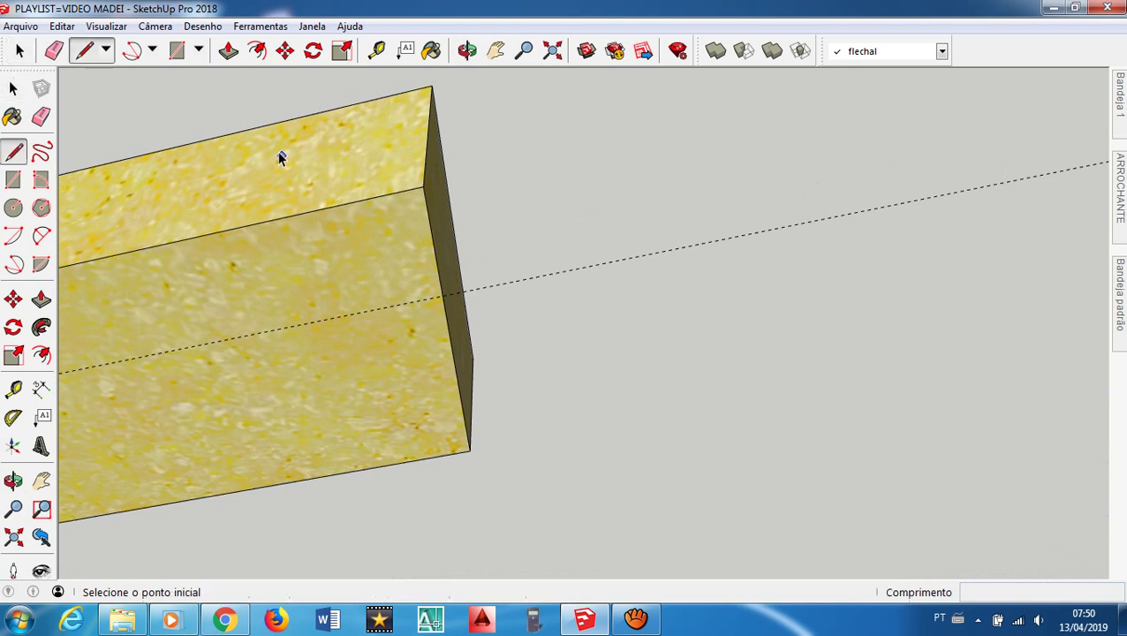
{"action": "left_click", "coordinate": [237, 132]}
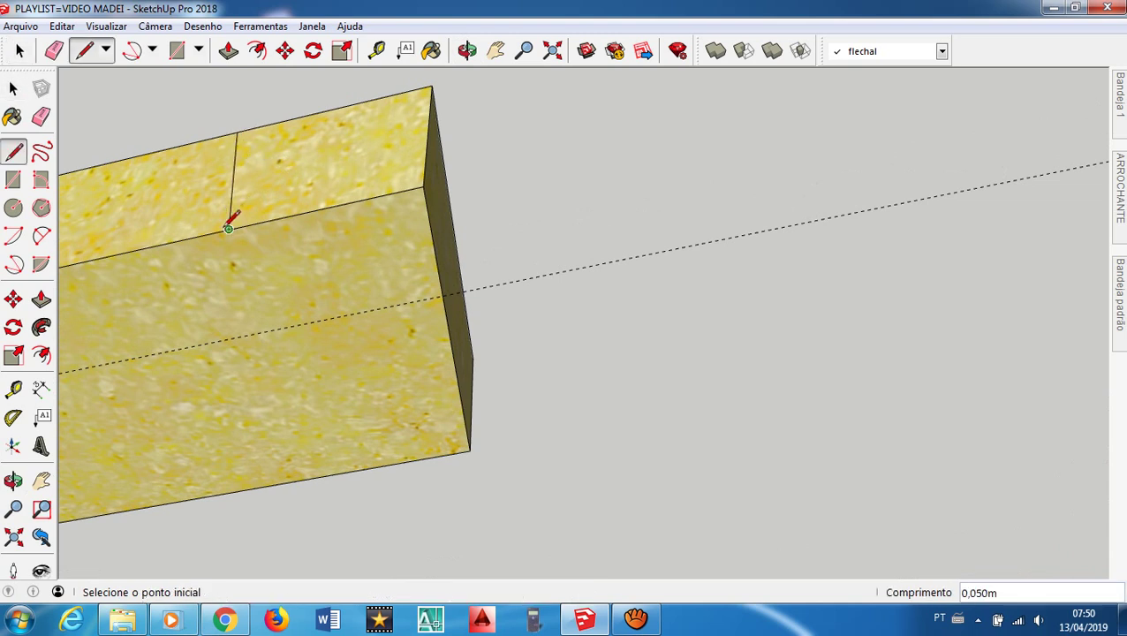
Pull the marked end section of the detached rafter's upper face out 0.180 m with Push/Pull
{"action": "key", "text": "space"}
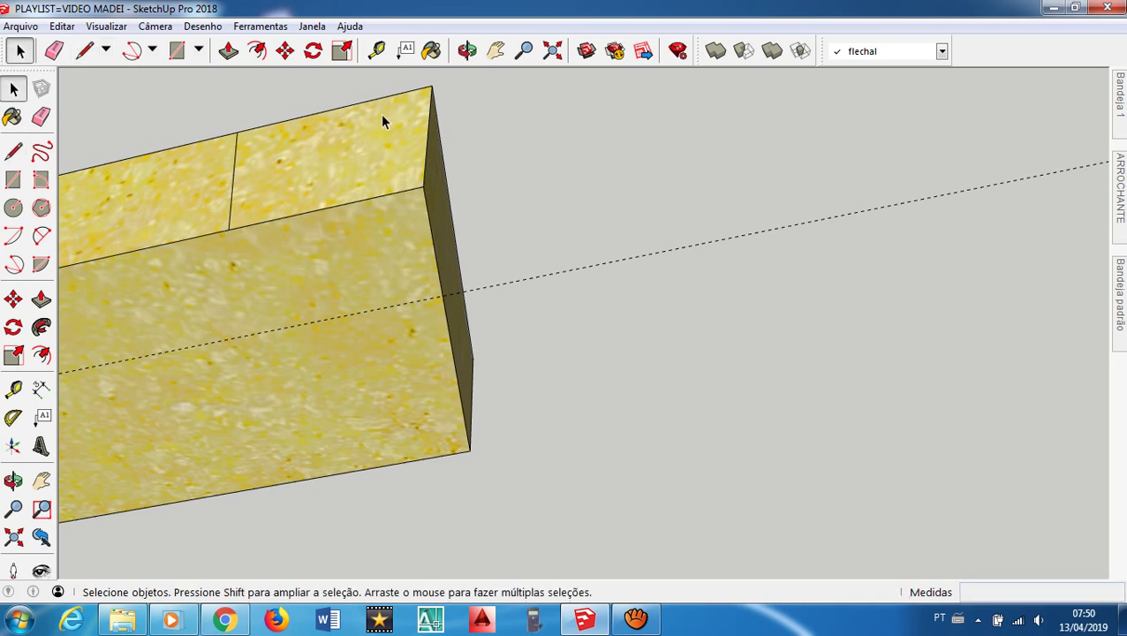
{"action": "left_click", "coordinate": [367, 159]}
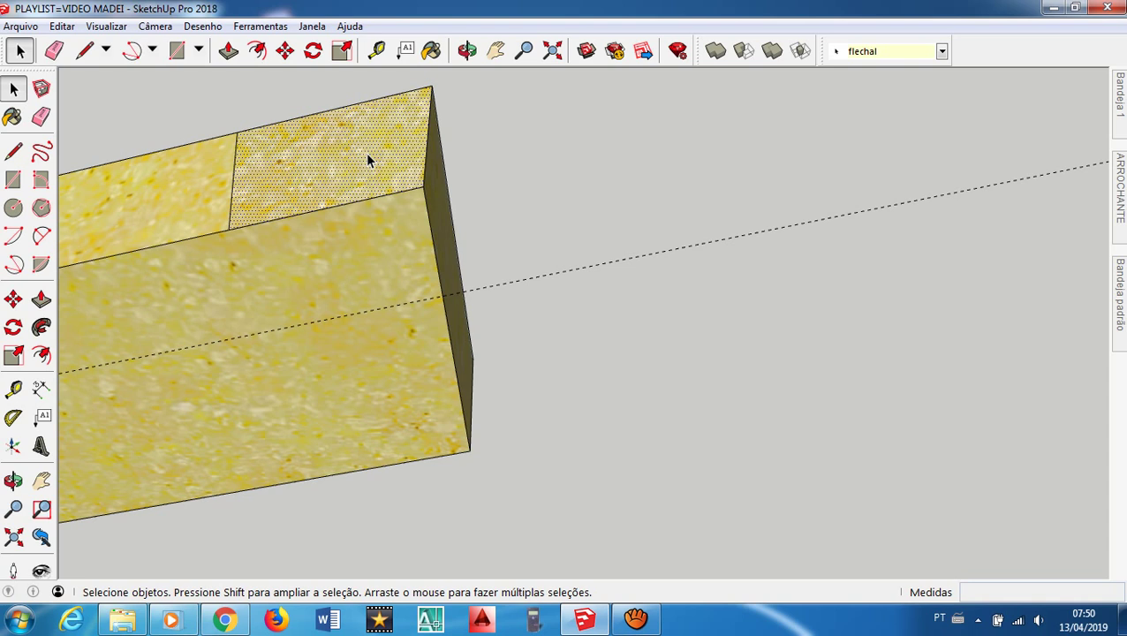
{"action": "key", "text": "p"}
{"action": "left_click_drag", "start_coordinate": [366, 156], "coordinate": [331, 118]}
{"action": "scroll", "coordinate": [330, 119], "scroll_direction": "down", "scroll_amount": 1}
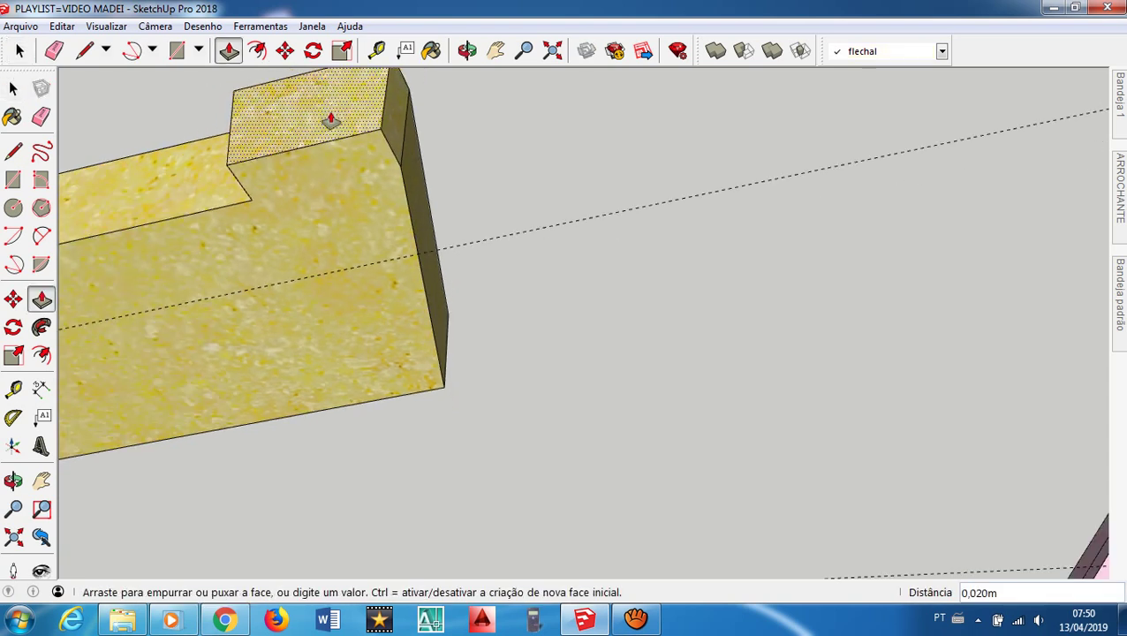
{"action": "scroll", "coordinate": [336, 133], "scroll_direction": "down", "scroll_amount": 5}
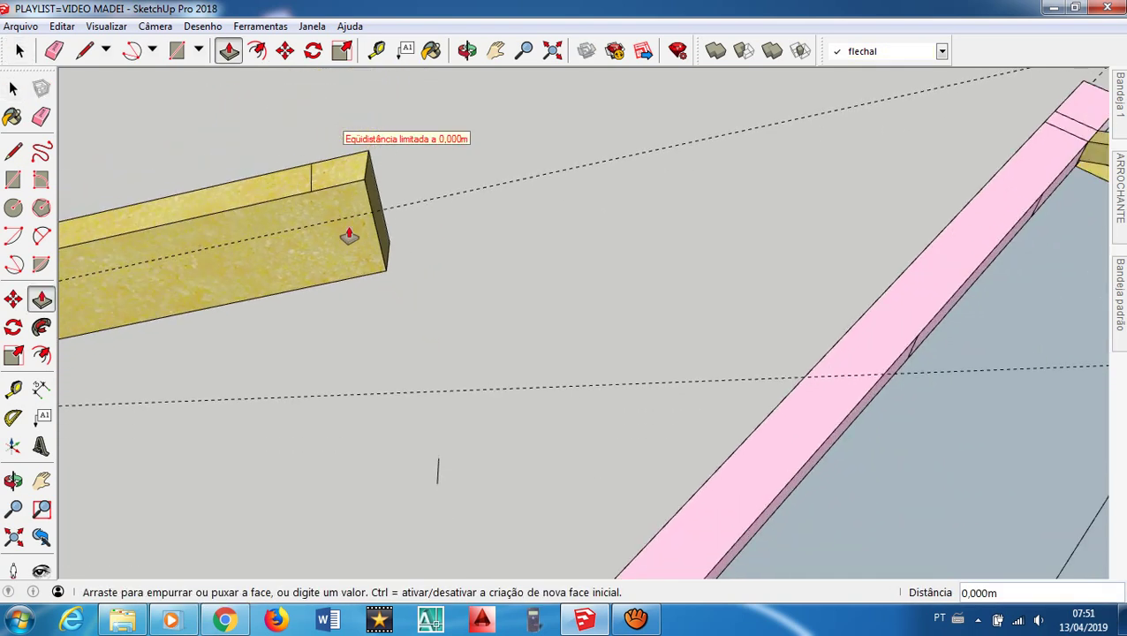
{"action": "scroll", "coordinate": [349, 236], "scroll_direction": "down", "scroll_amount": 1}
{"action": "left_click_drag", "start_coordinate": [349, 236], "coordinate": [274, 75]}
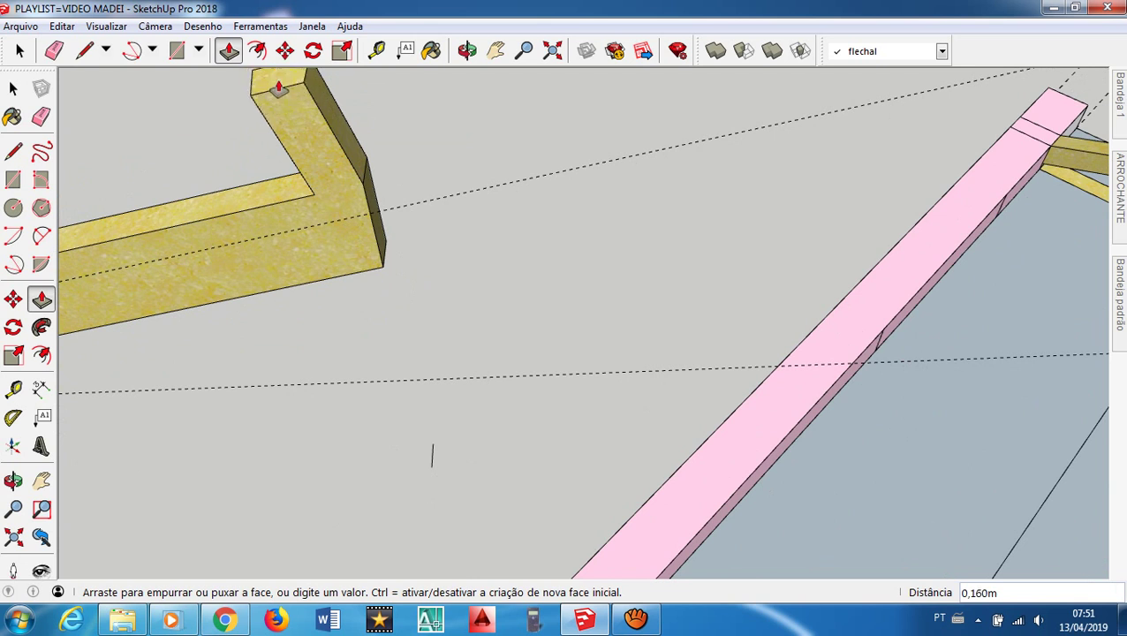
{"action": "key", "text": "Escape"}
{"action": "left_click_drag", "start_coordinate": [341, 176], "coordinate": [265, 71]}
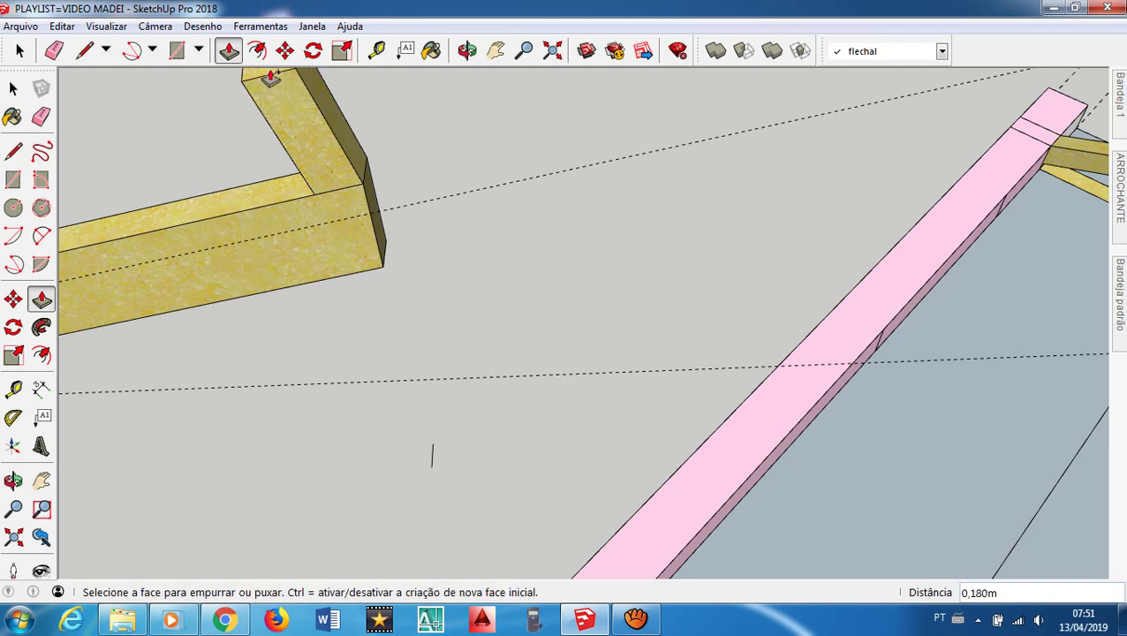
Copy the raised block's outer sloping face to the inner corner where the block meets the rafter's upper edge
{"action": "middle_click_drag", "start_coordinate": [339, 112], "coordinate": [269, 131]}
{"action": "key", "text": "space"}
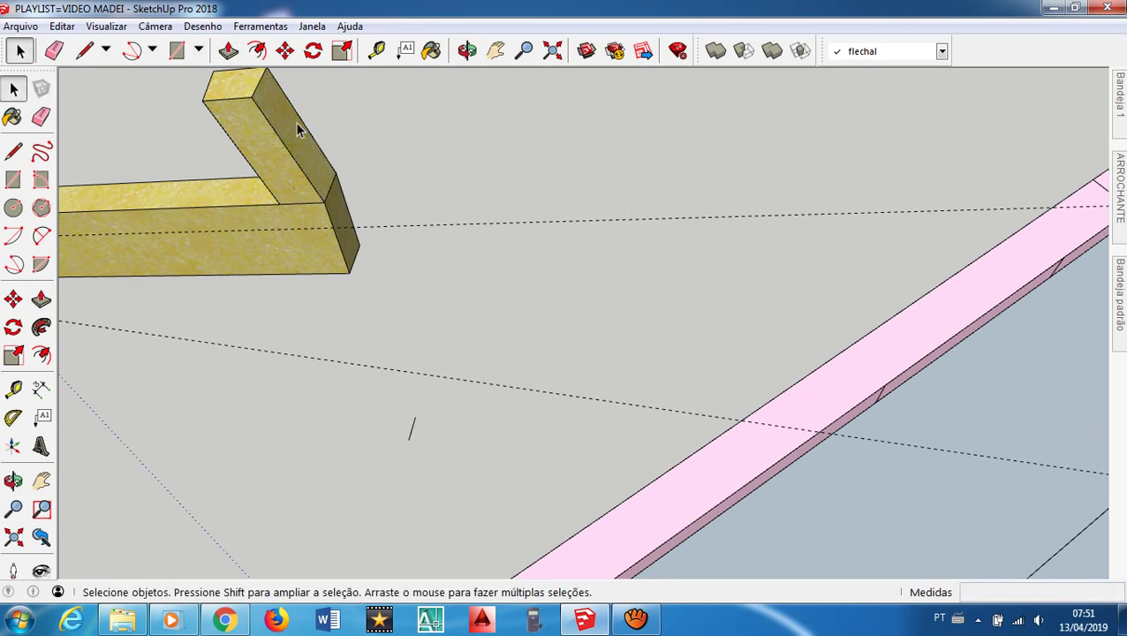
{"action": "left_click", "coordinate": [292, 125]}
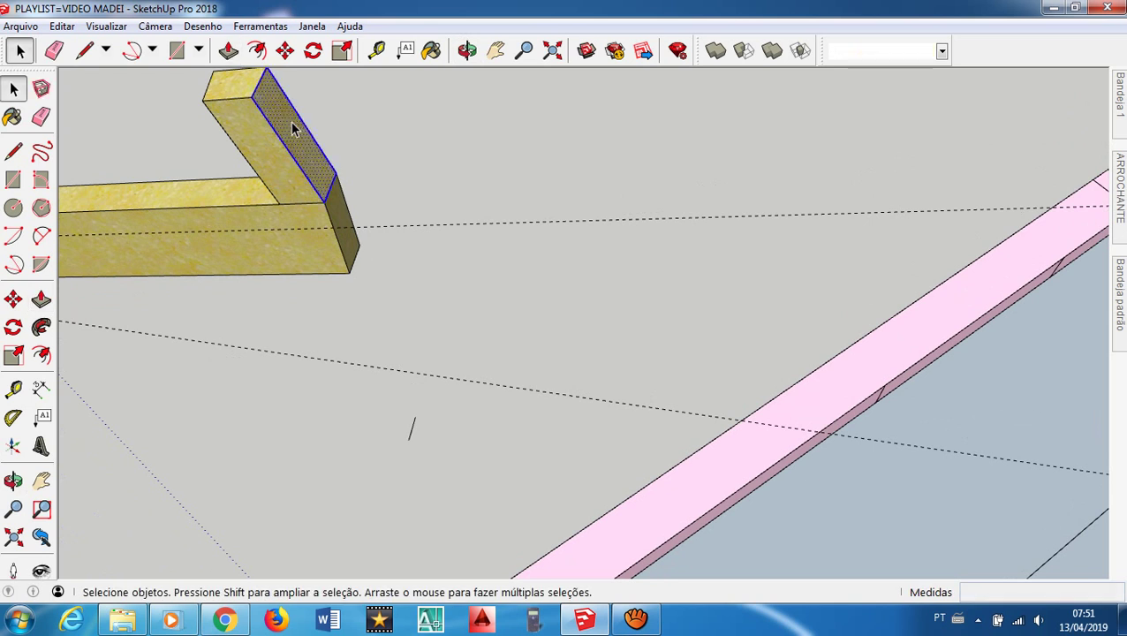
{"action": "key", "text": "m"}
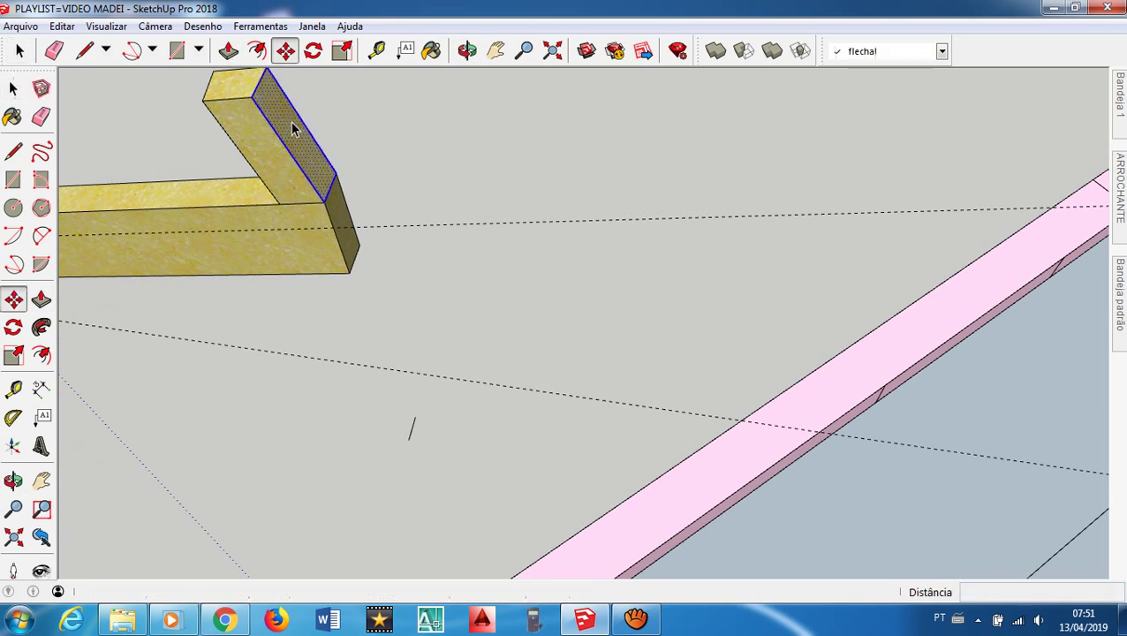
{"action": "left_click", "coordinate": [254, 96]}
{"action": "key", "text": "ctrl"}
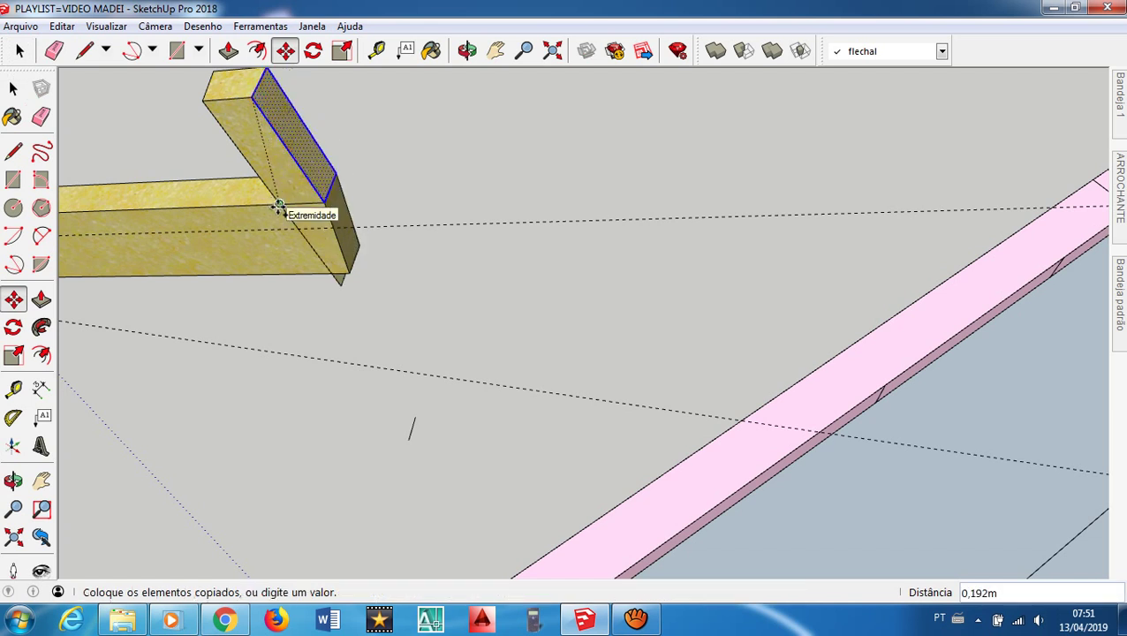
{"action": "left_click", "coordinate": [278, 206]}
Delete the raised block from the rafter's end, keeping the copied slanted face that crosses the rafter
{"action": "key", "text": "space"}
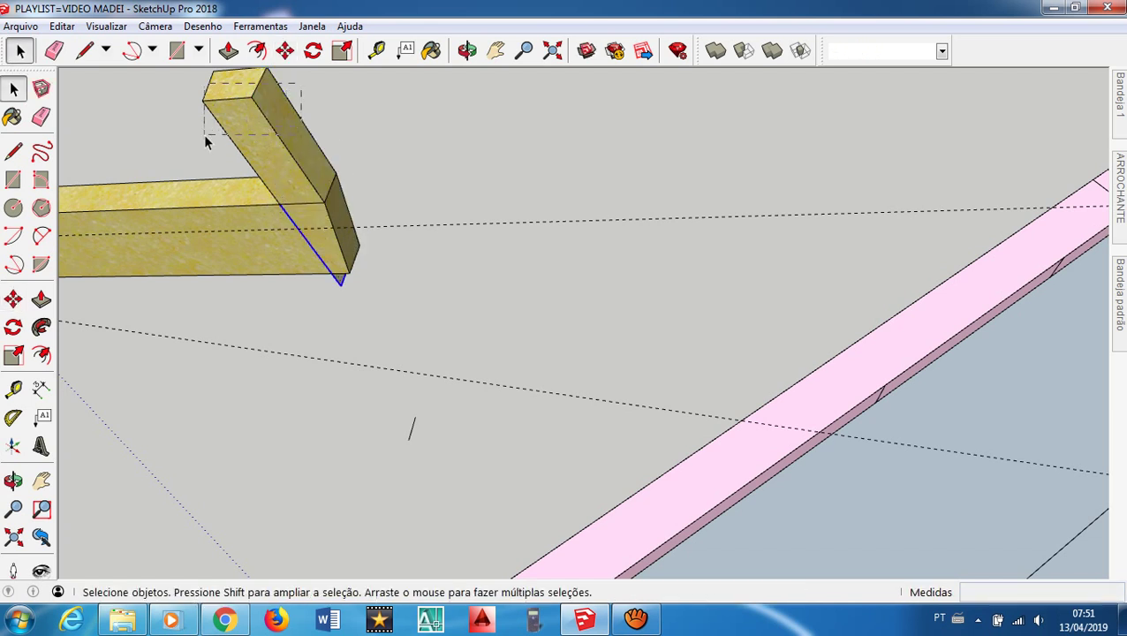
{"action": "left_click_drag", "start_coordinate": [203, 134], "coordinate": [200, 134]}
{"action": "key", "text": "Delete"}
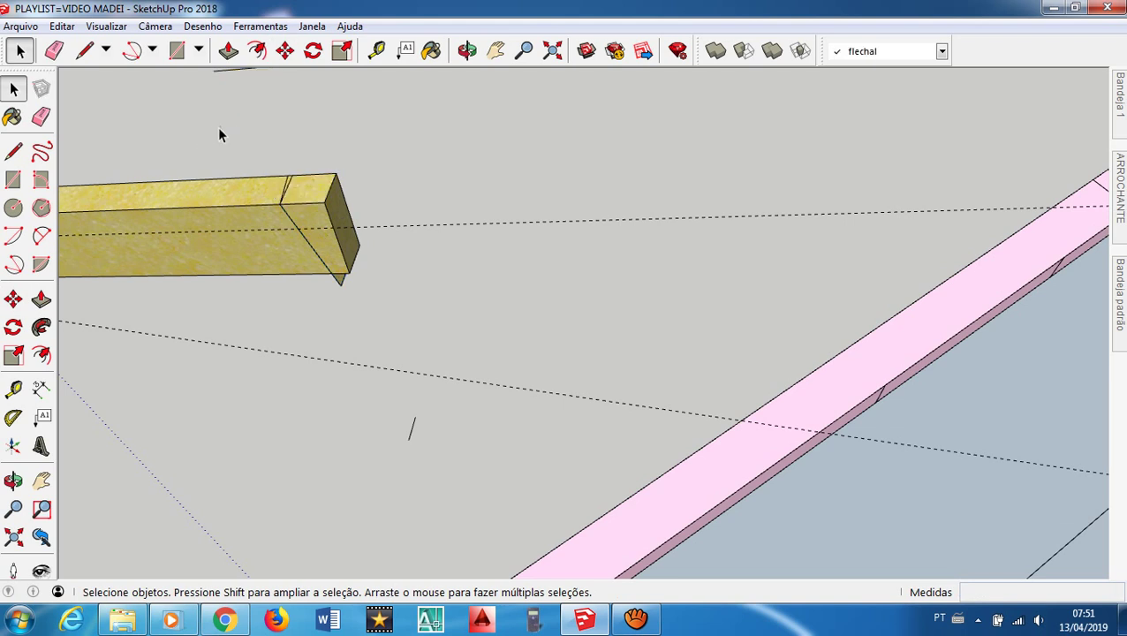
Intersect the copied slanted face at the detached rafter's end with the model
{"action": "scroll", "coordinate": [299, 239], "scroll_direction": "up", "scroll_amount": 3}
{"action": "middle_click_drag", "start_coordinate": [296, 216], "coordinate": [292, 201]}
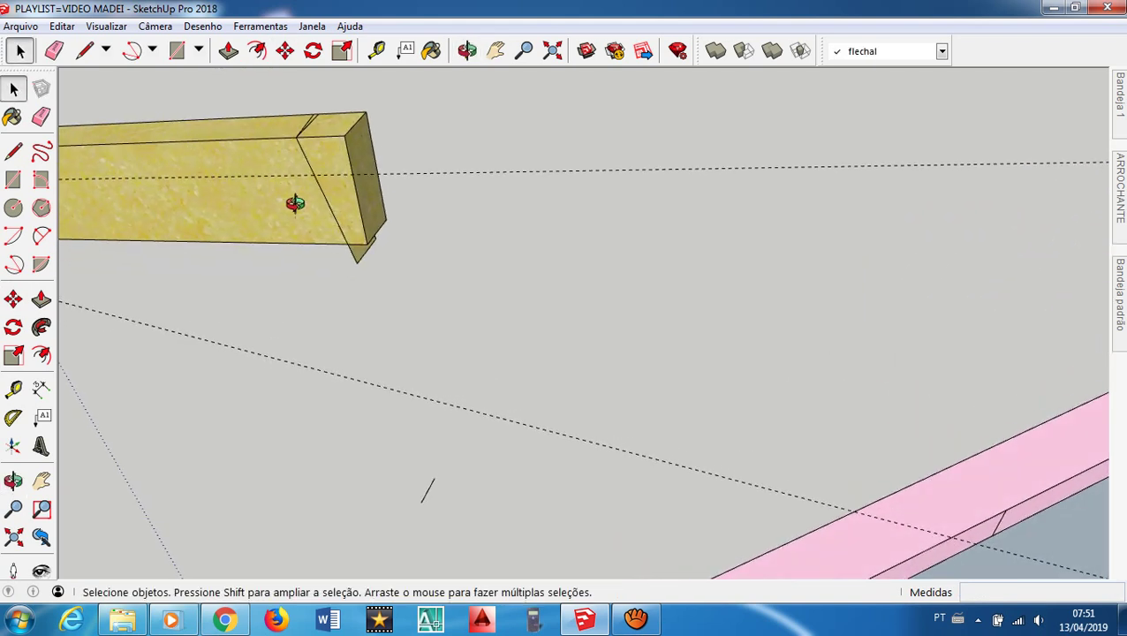
{"action": "scroll", "coordinate": [351, 247], "scroll_direction": "up", "scroll_amount": 2}
{"action": "scroll", "coordinate": [351, 248], "scroll_direction": "up", "scroll_amount": 3}
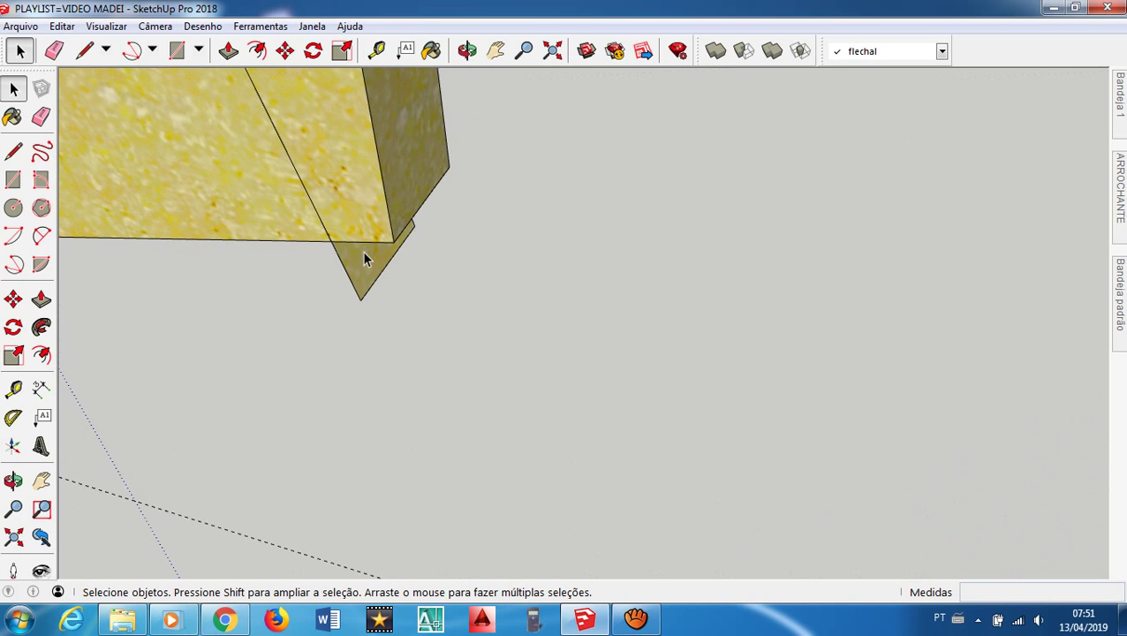
{"action": "left_click", "coordinate": [363, 250]}
{"action": "right_click", "coordinate": [363, 250]}
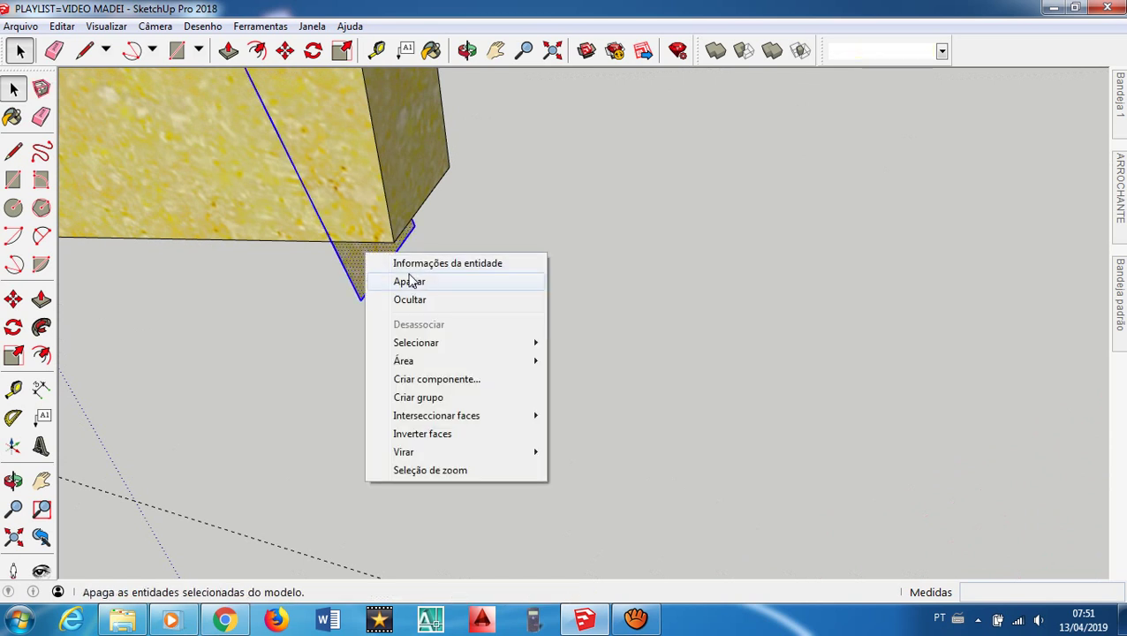
{"action": "mouse_move", "coordinate": [510, 420]}
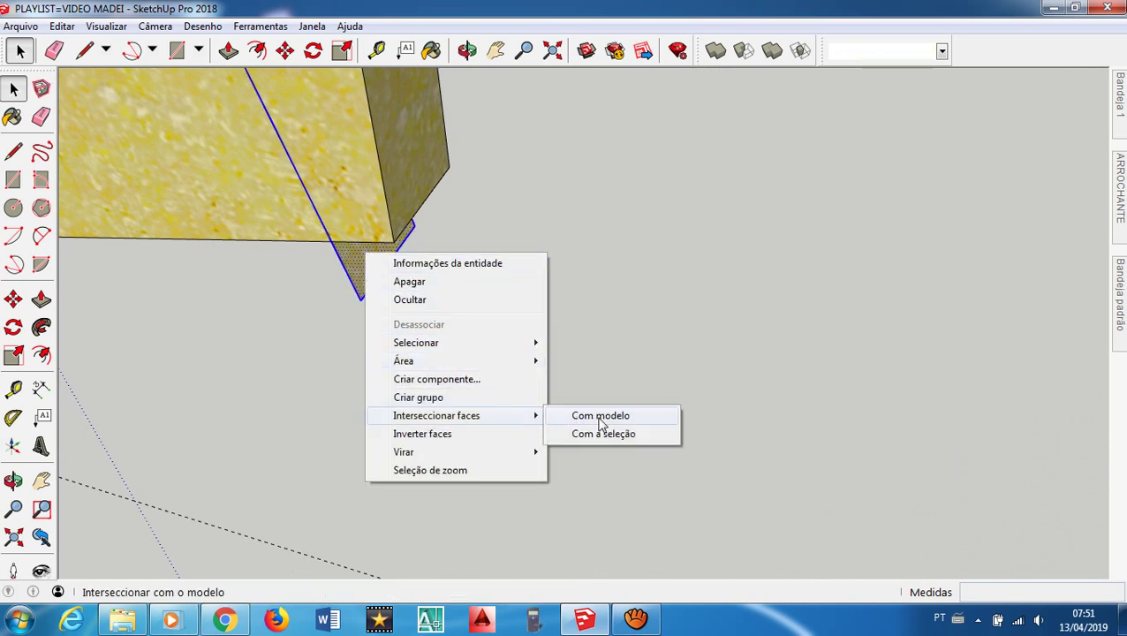
{"action": "left_click", "coordinate": [599, 417]}
Delete the slanted face's part protruding below the rafter and the rafter's side face beyond the cut
{"action": "middle_click_drag", "start_coordinate": [415, 241], "coordinate": [466, 250]}
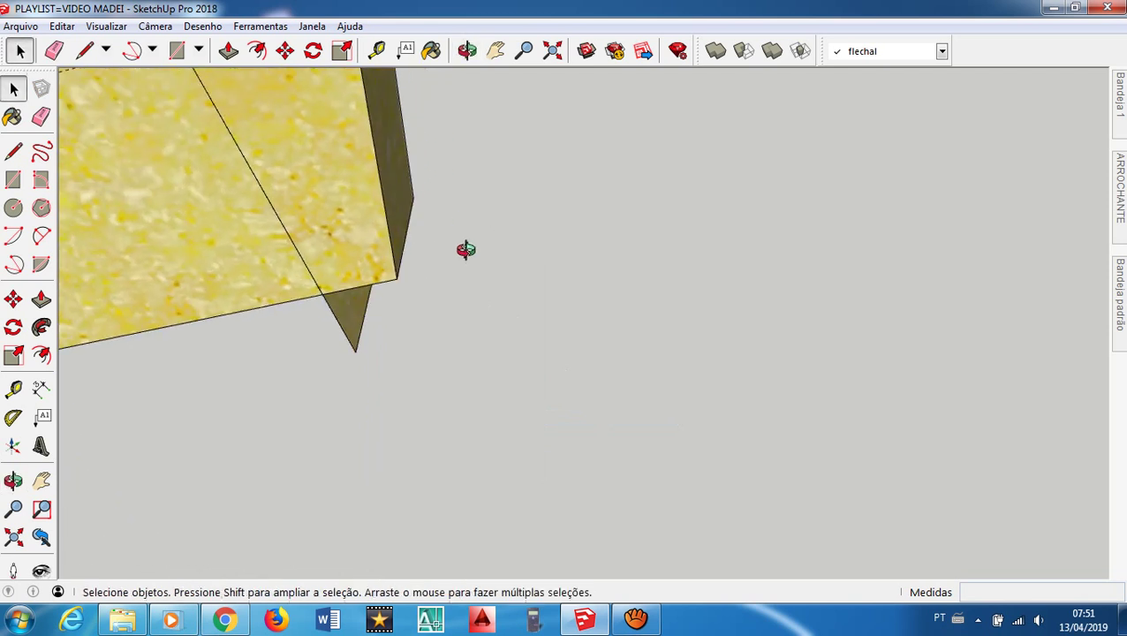
{"action": "key", "text": "Delete"}
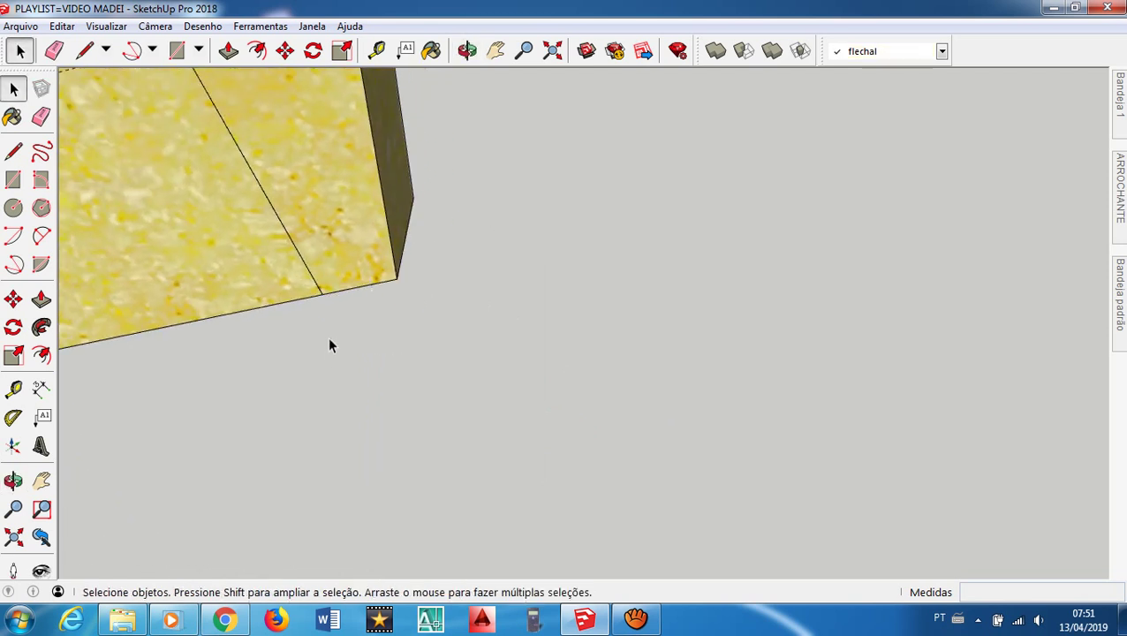
{"action": "left_click", "coordinate": [374, 232]}
{"action": "key", "text": "Delete"}
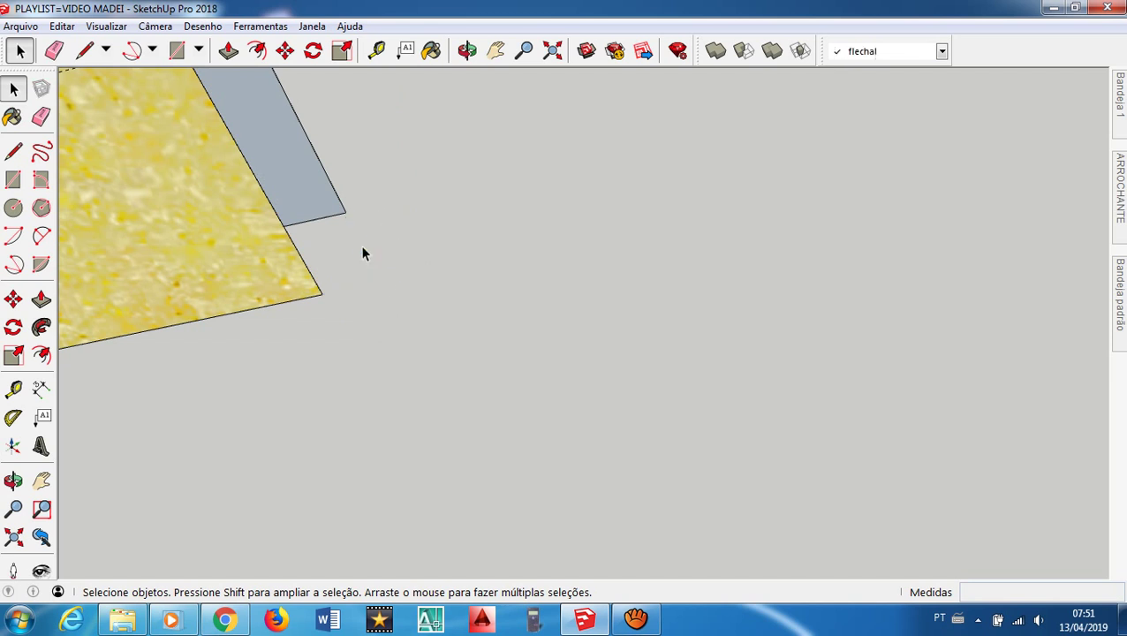
Close the slanted end face with a line along its lower edge and delete the leftover upper face beyond the cut
{"action": "key", "text": "l"}
{"action": "left_click", "coordinate": [345, 213]}
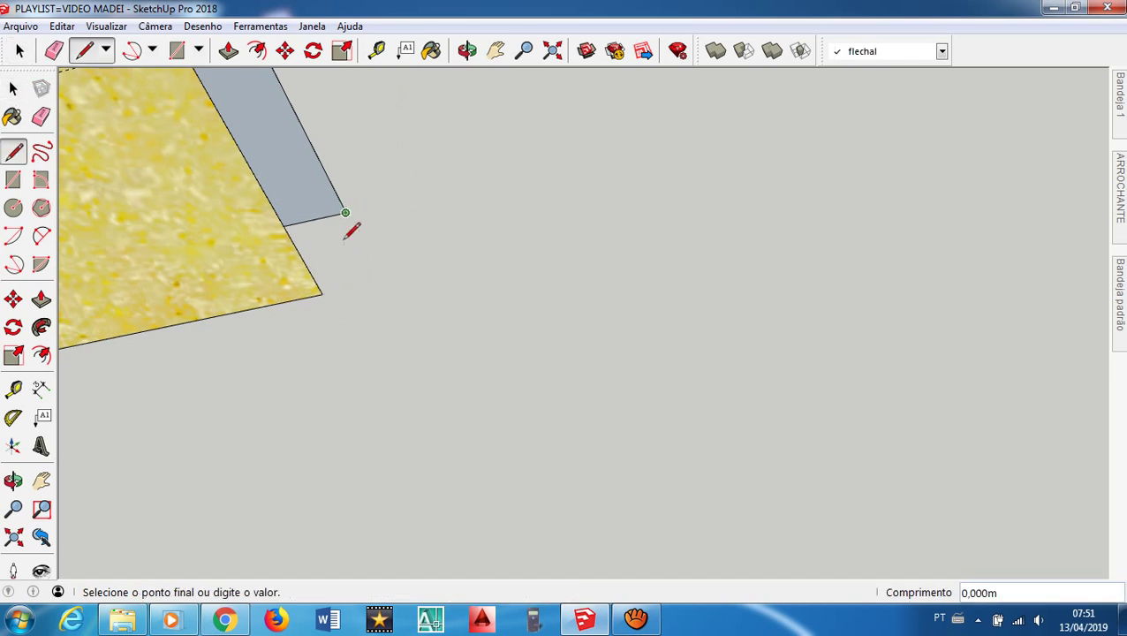
{"action": "left_click", "coordinate": [323, 293]}
{"action": "scroll", "coordinate": [311, 275], "scroll_direction": "down", "scroll_amount": 5}
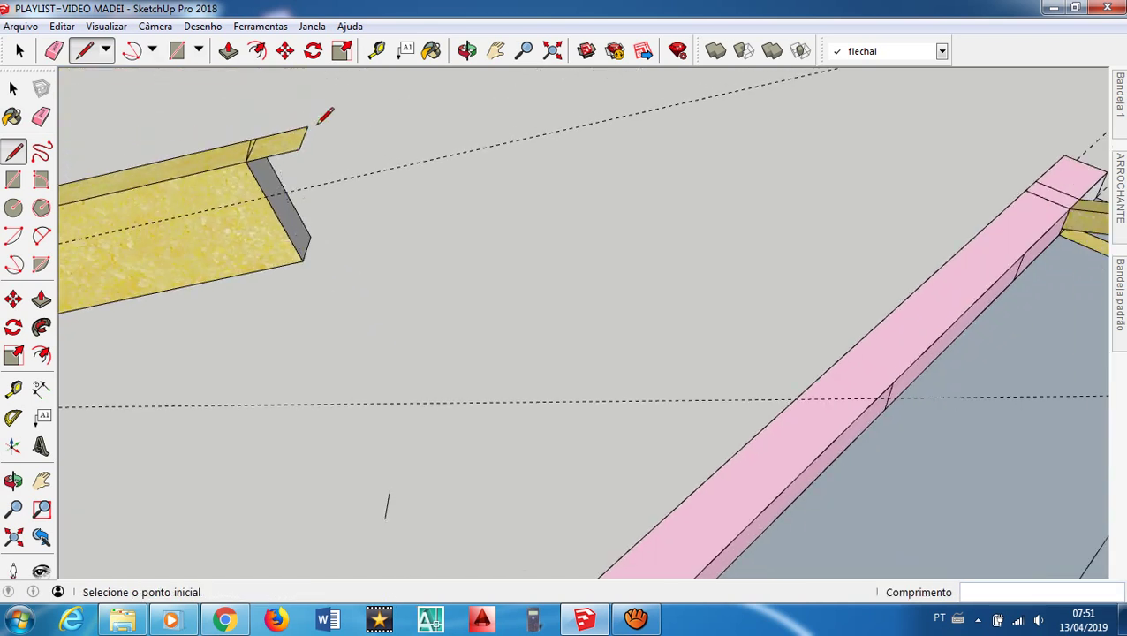
{"action": "left_click", "coordinate": [316, 126]}
{"action": "left_click", "coordinate": [297, 180]}
{"action": "key", "text": "space"}
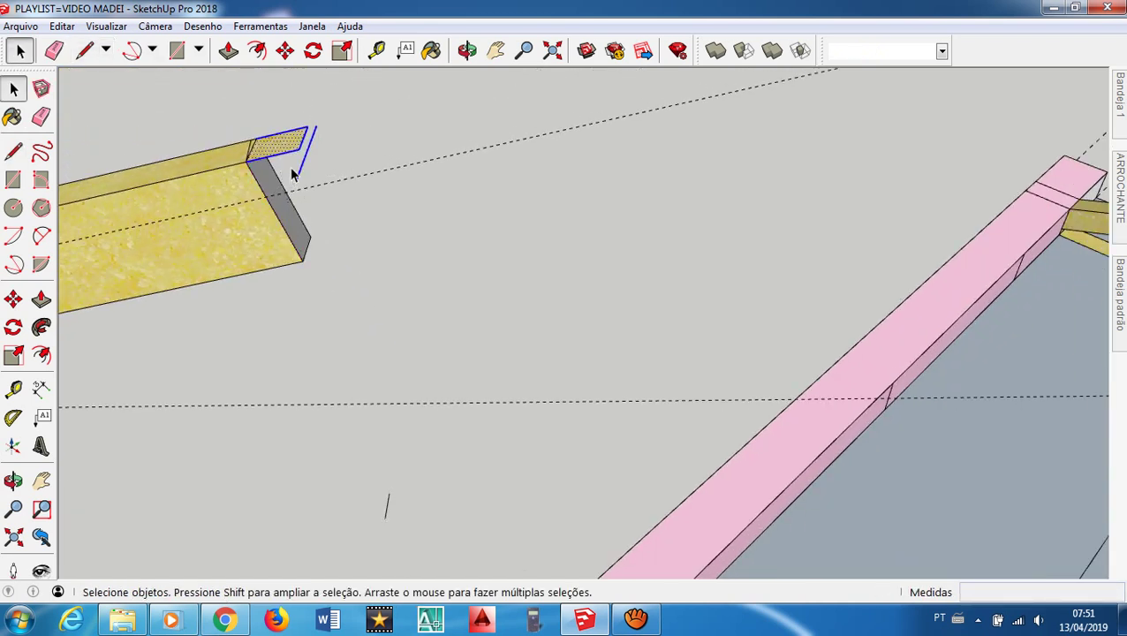
{"action": "scroll", "coordinate": [294, 189], "scroll_direction": "down", "scroll_amount": 5}
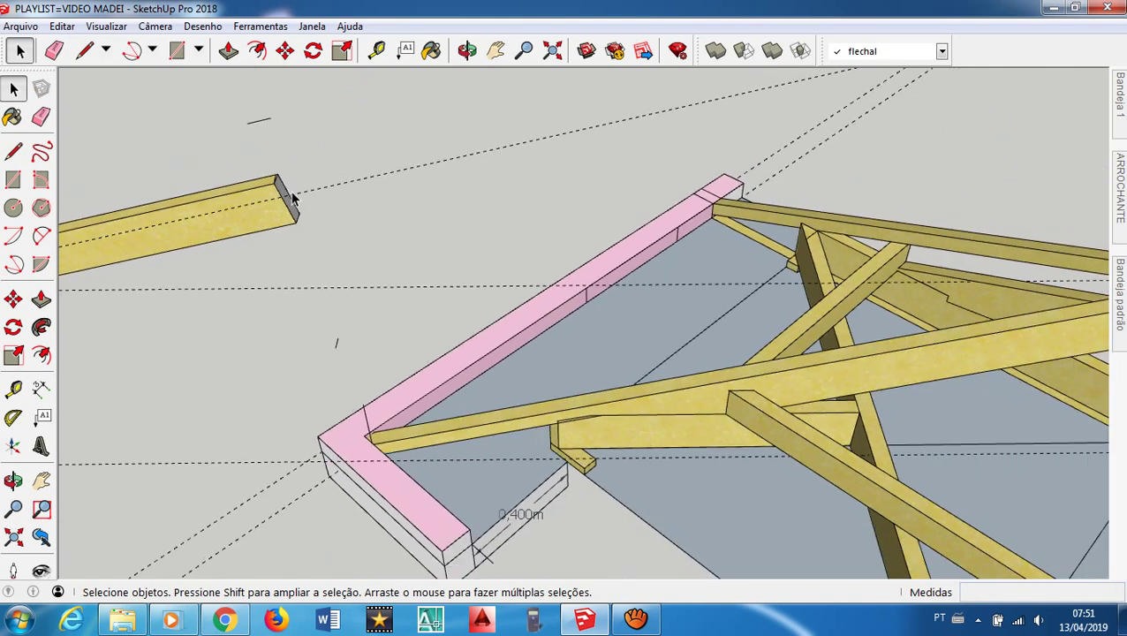
Extend the detached rafter by pulling its slanted end face out 7 m with Push/Pull
{"action": "scroll", "coordinate": [284, 188], "scroll_direction": "up", "scroll_amount": 2}
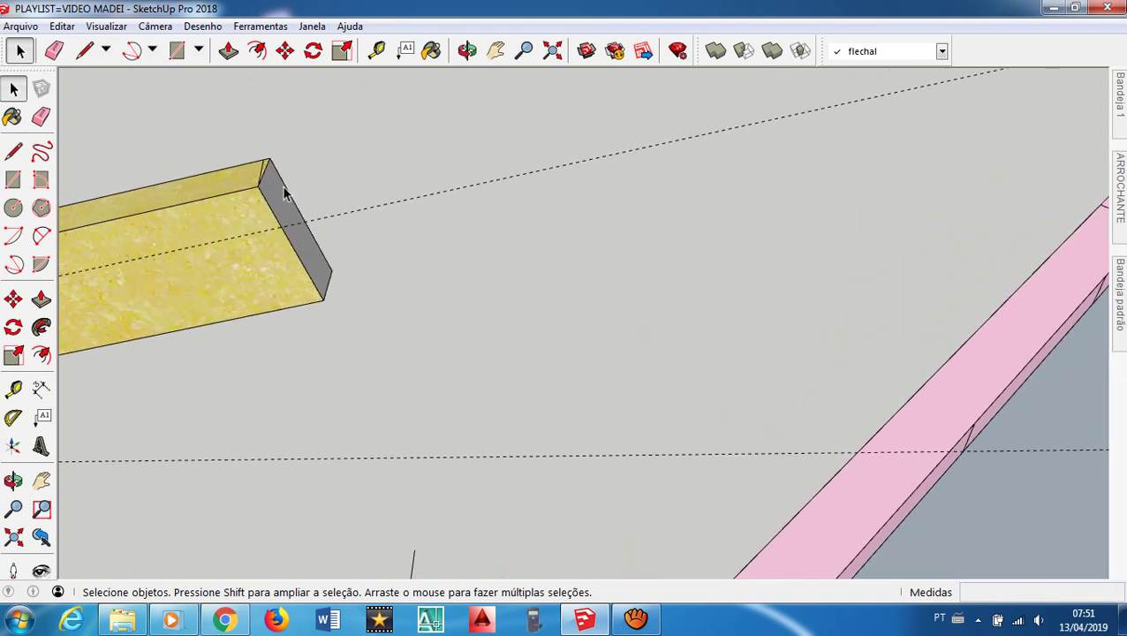
{"action": "left_click", "coordinate": [288, 205]}
{"action": "key", "text": "p"}
{"action": "left_click", "coordinate": [278, 201]}
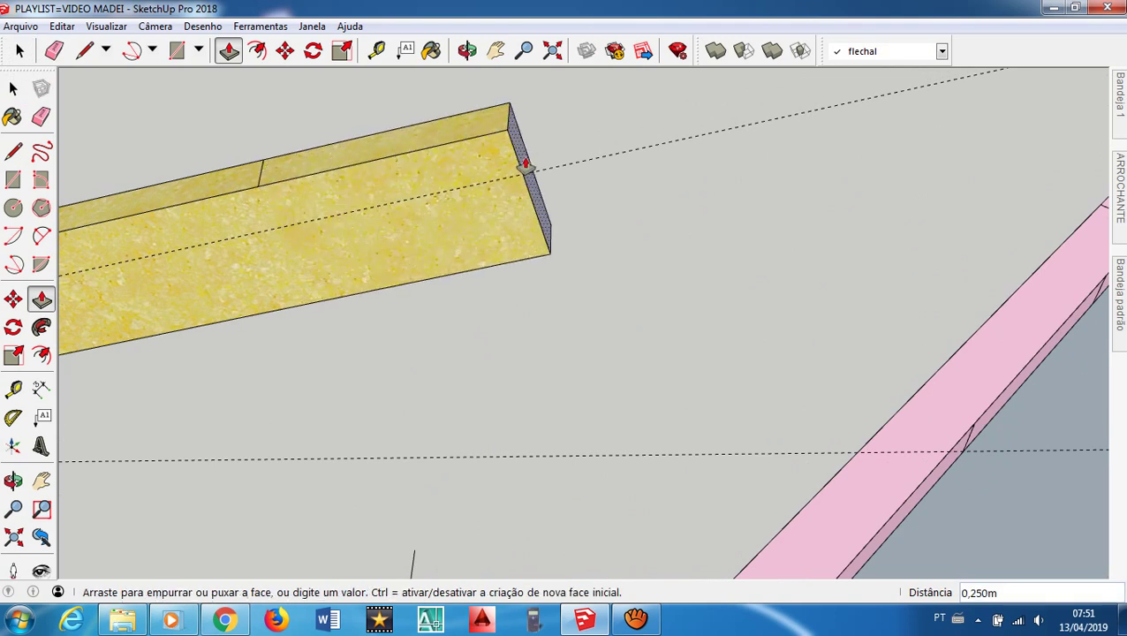
{"action": "type", "text": "7"}
{"action": "key", "text": "Return"}
{"action": "scroll", "coordinate": [552, 159], "scroll_direction": "down", "scroll_amount": 5}
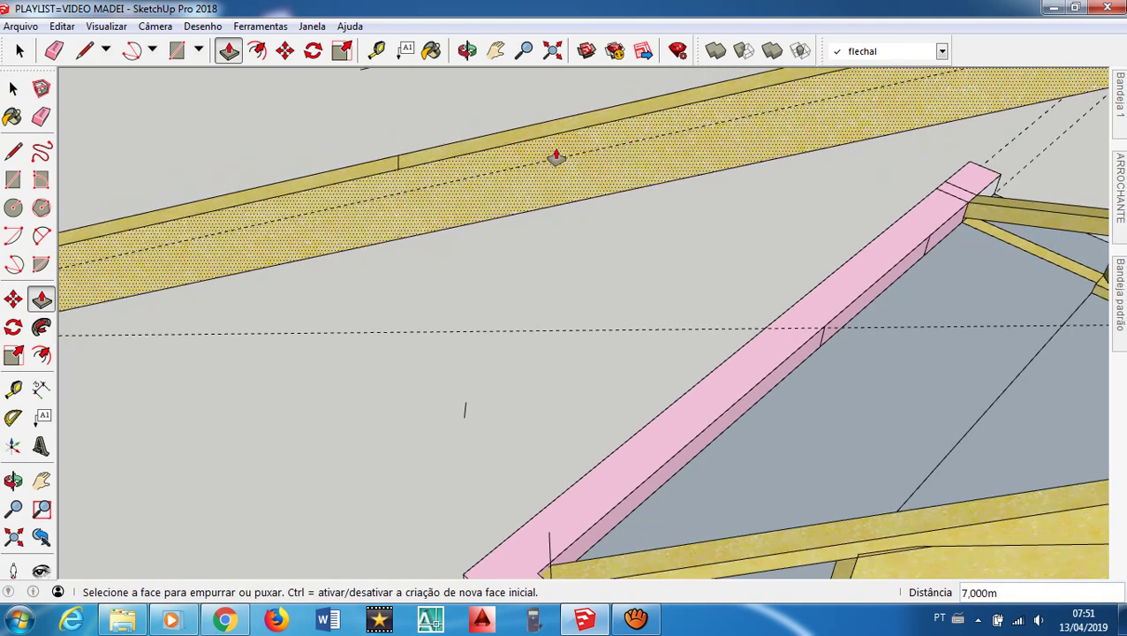
Delete the guide lines running along the detached rafter and past the pink corner of the roof framing
{"action": "scroll", "coordinate": [560, 154], "scroll_direction": "down", "scroll_amount": 4}
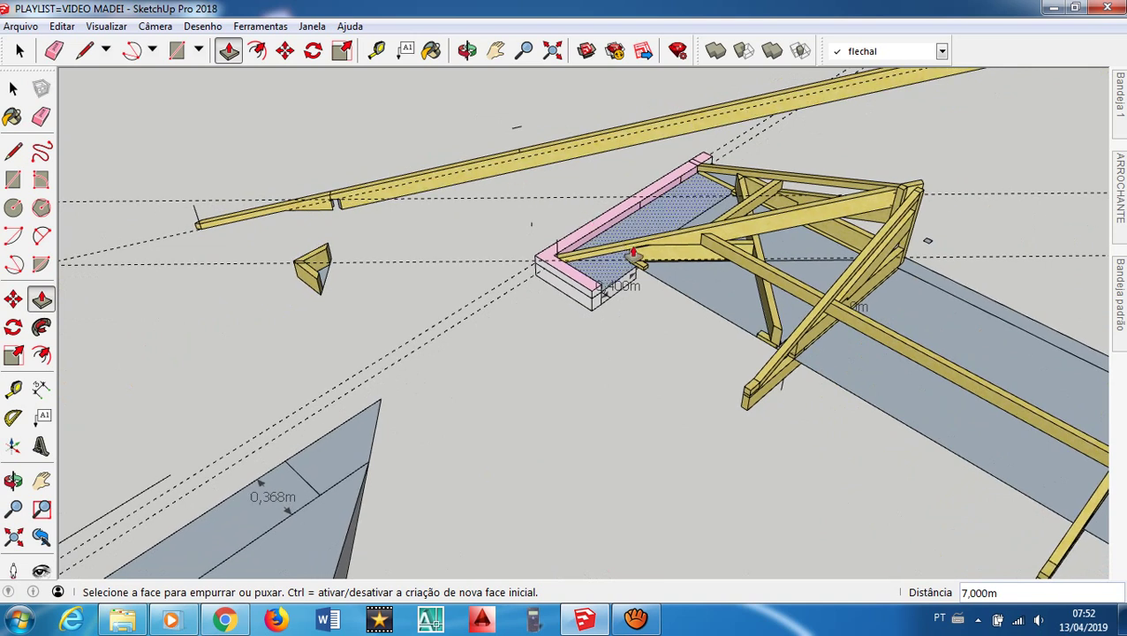
{"action": "scroll", "coordinate": [636, 250], "scroll_direction": "down", "scroll_amount": 3}
{"action": "scroll", "coordinate": [636, 250], "scroll_direction": "down", "scroll_amount": 4}
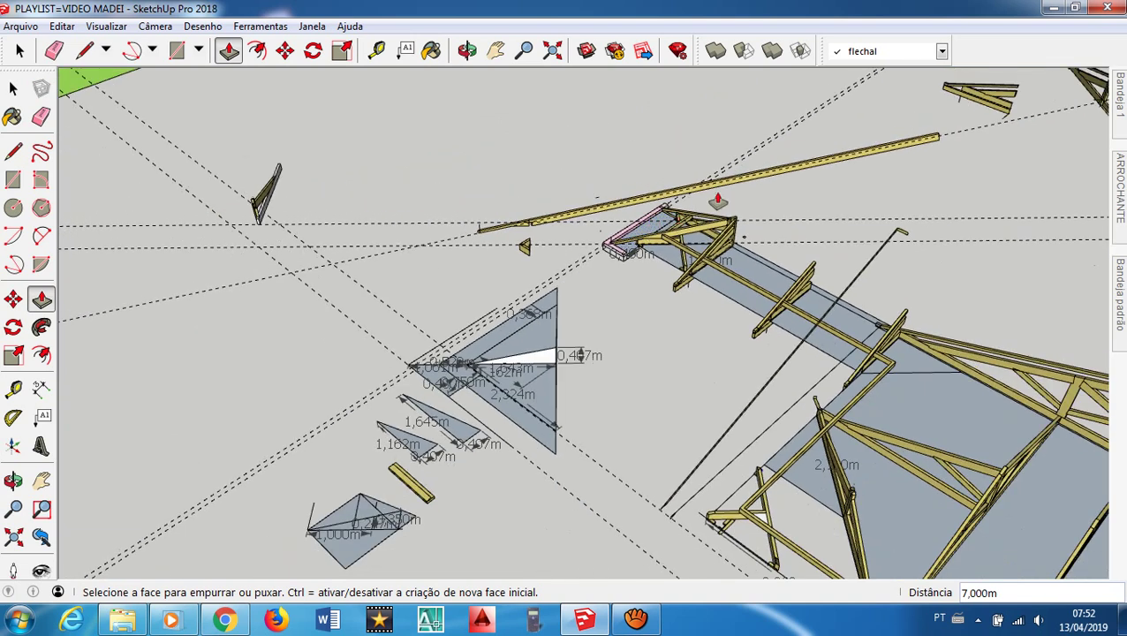
{"action": "key", "text": "space"}
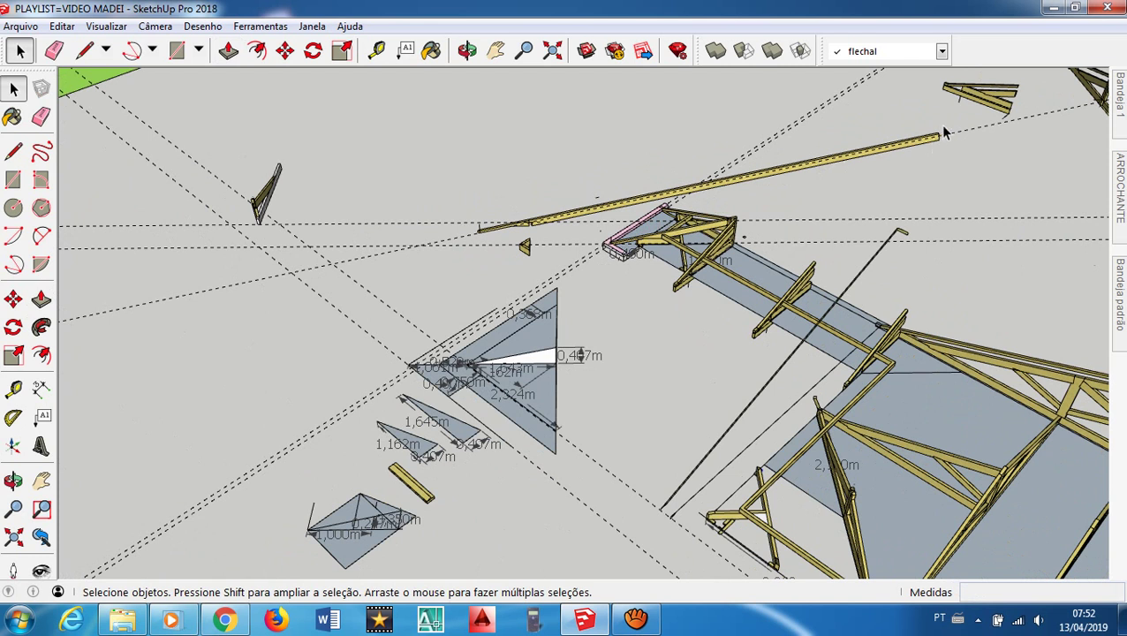
{"action": "left_click", "coordinate": [786, 190]}
{"action": "left_click", "coordinate": [822, 115]}
{"action": "left_click", "coordinate": [979, 255]}
{"action": "key", "text": "Delete"}
{"action": "left_click_drag", "start_coordinate": [1036, 153], "coordinate": [1034, 155]}
{"action": "key", "text": "Delete"}
{"action": "left_click", "coordinate": [799, 134]}
{"action": "key", "text": "Delete"}
Draw a diagonal line from the inner to the outer corner across the top faces where the two roof beams meet
{"action": "scroll", "coordinate": [756, 576], "scroll_direction": "up", "scroll_amount": 5}
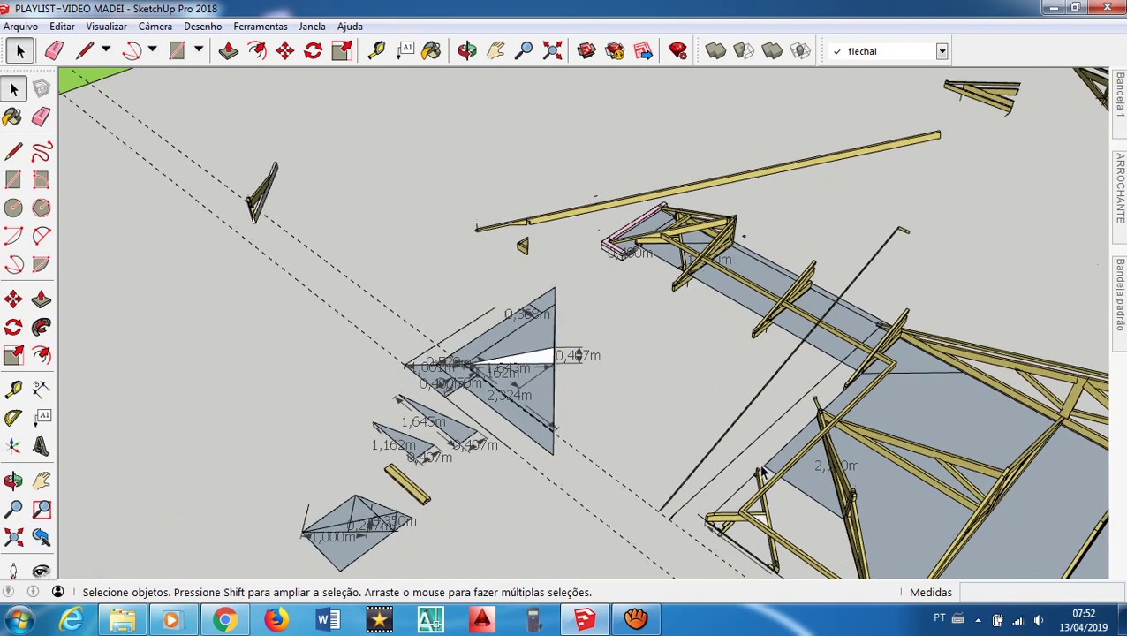
{"action": "scroll", "coordinate": [753, 546], "scroll_direction": "up", "scroll_amount": 8}
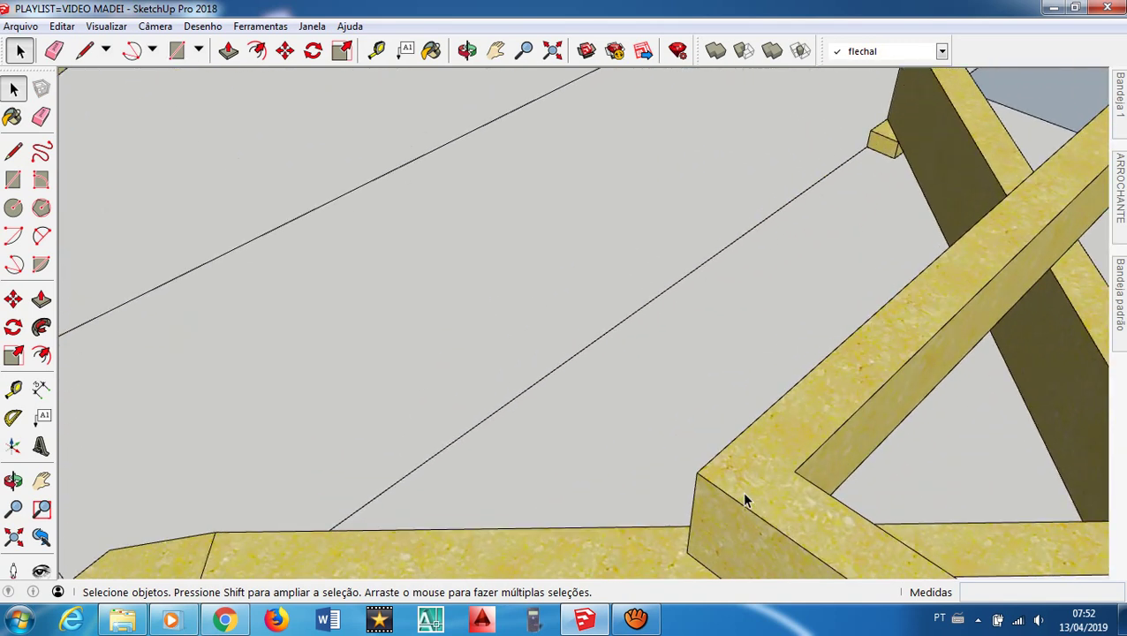
{"action": "key", "text": "l"}
{"action": "left_click", "coordinate": [794, 471]}
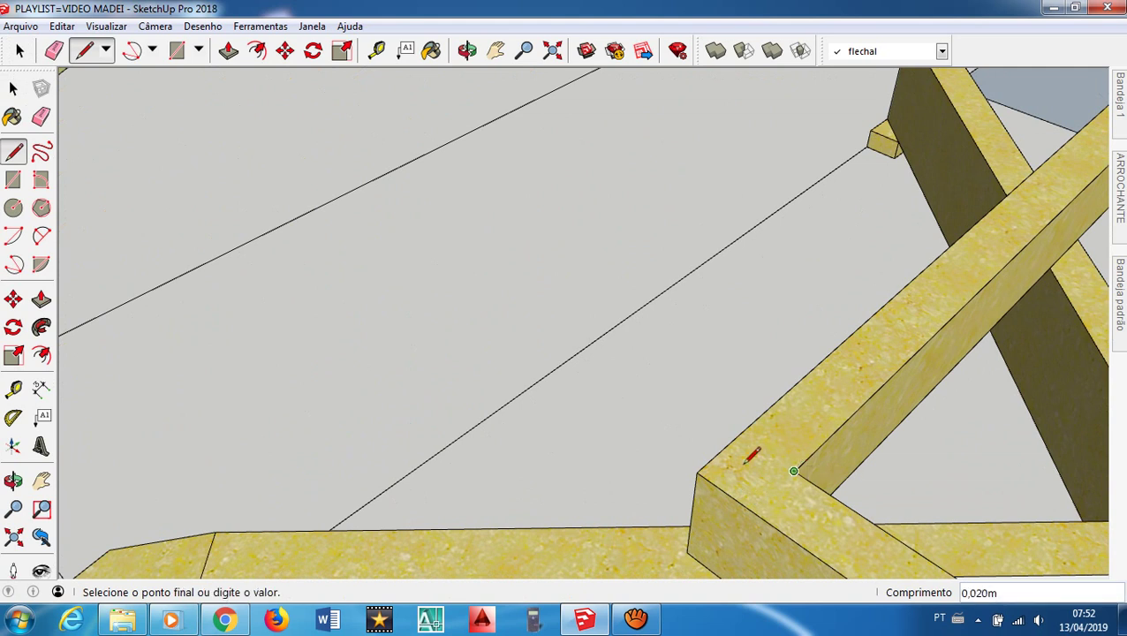
{"action": "left_click", "coordinate": [697, 473]}
{"action": "key", "text": "space"}
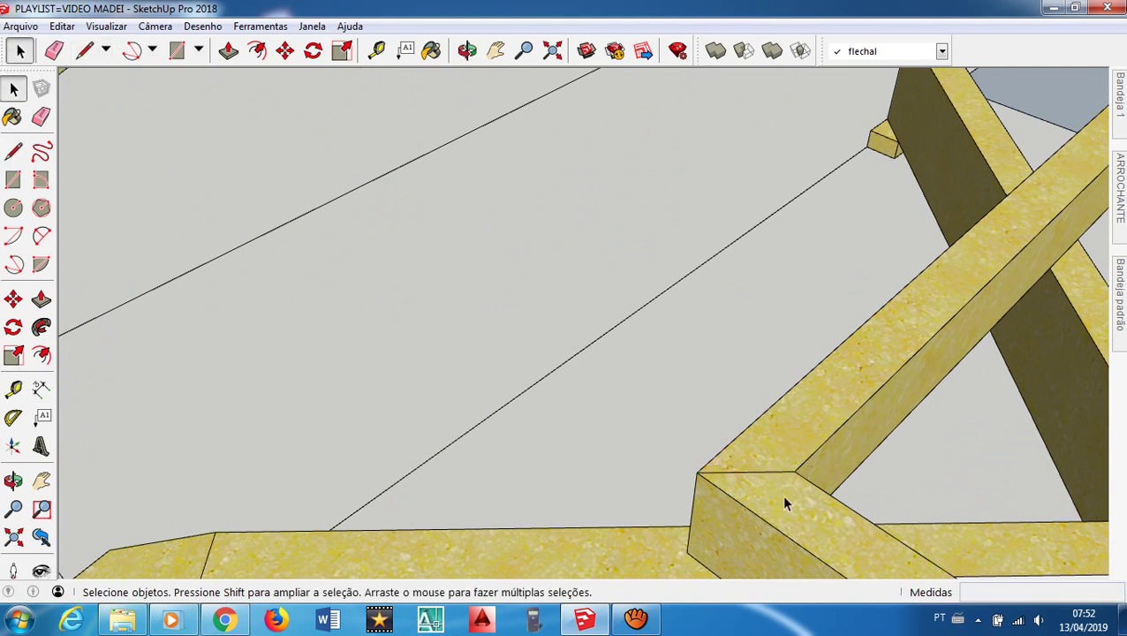
Try to place a guide line parallel to the beam corner's diagonal line at a distance of 0.025 m
{"action": "key", "text": "t"}
{"action": "left_click", "coordinate": [786, 469]}
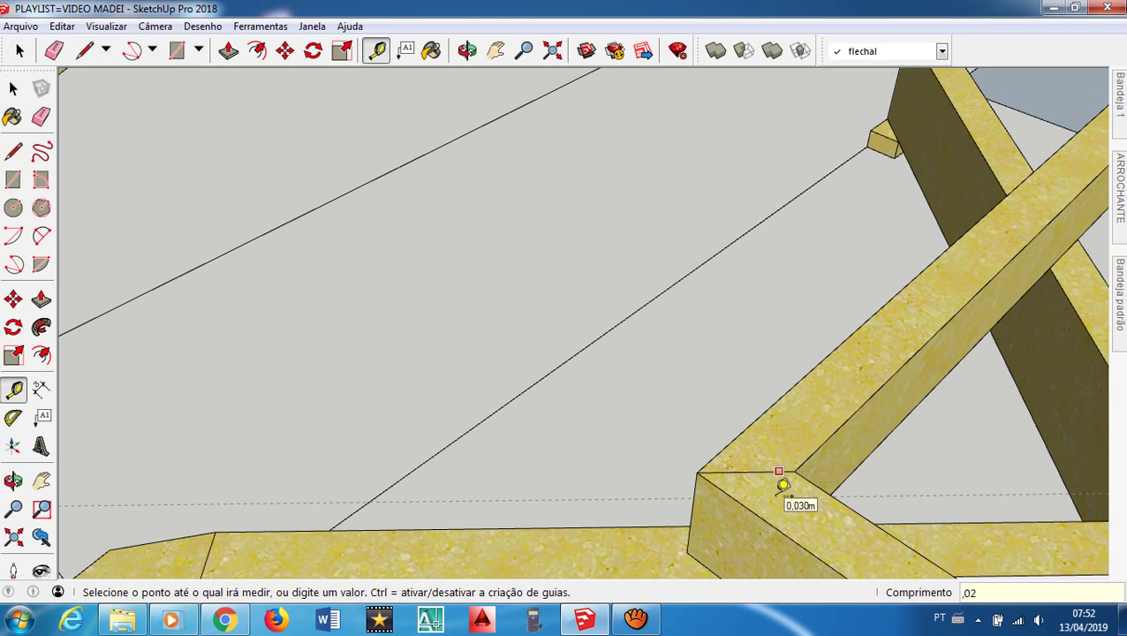
{"action": "type", "text": ",025"}
{"action": "key", "text": "Return"}
{"action": "middle_click_drag", "start_coordinate": [752, 505], "coordinate": [886, 469]}
{"action": "scroll", "coordinate": [879, 393], "scroll_direction": "up", "scroll_amount": 5}
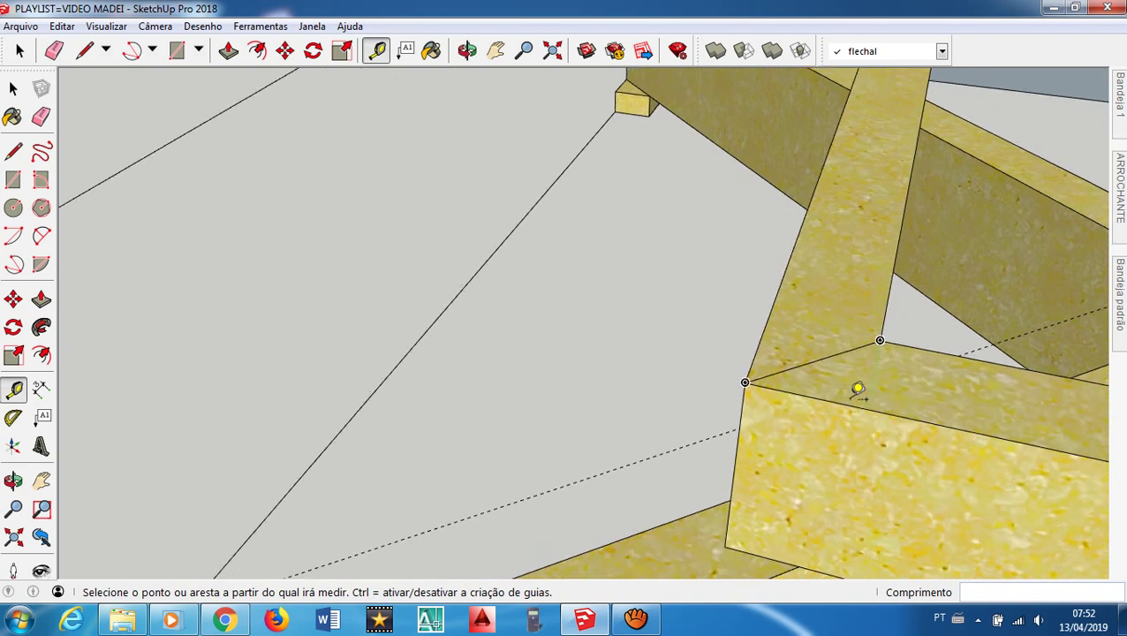
Place a parallel guide line 0.025 m from the midpoint of the beam corner's diagonal line
{"action": "key", "text": "space"}
{"action": "left_click", "coordinate": [820, 362]}
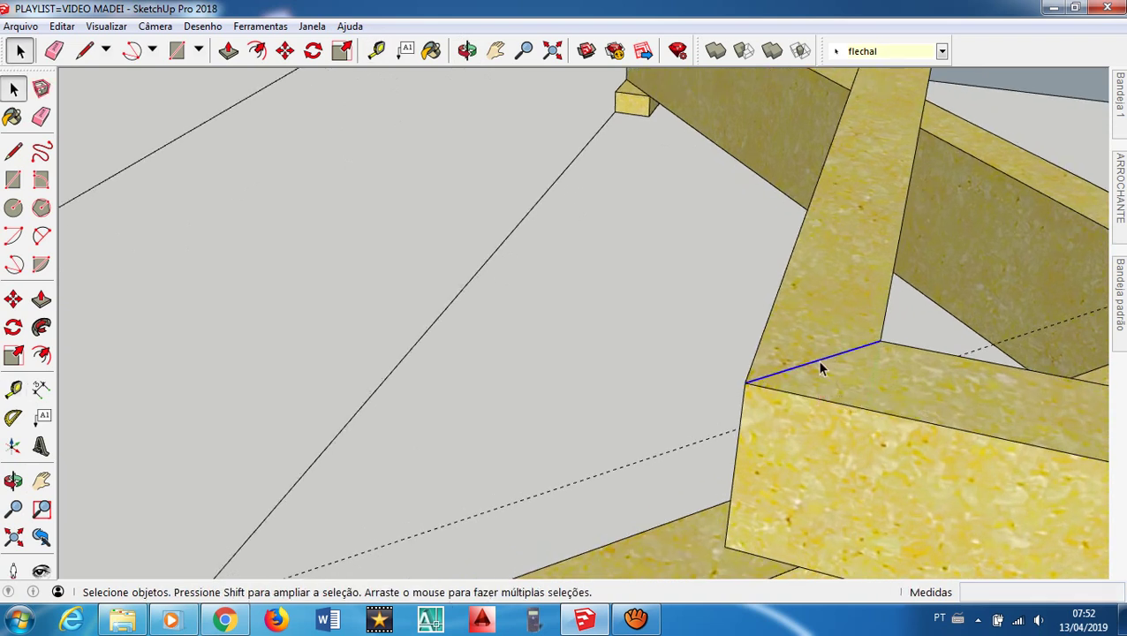
{"action": "key", "text": "t"}
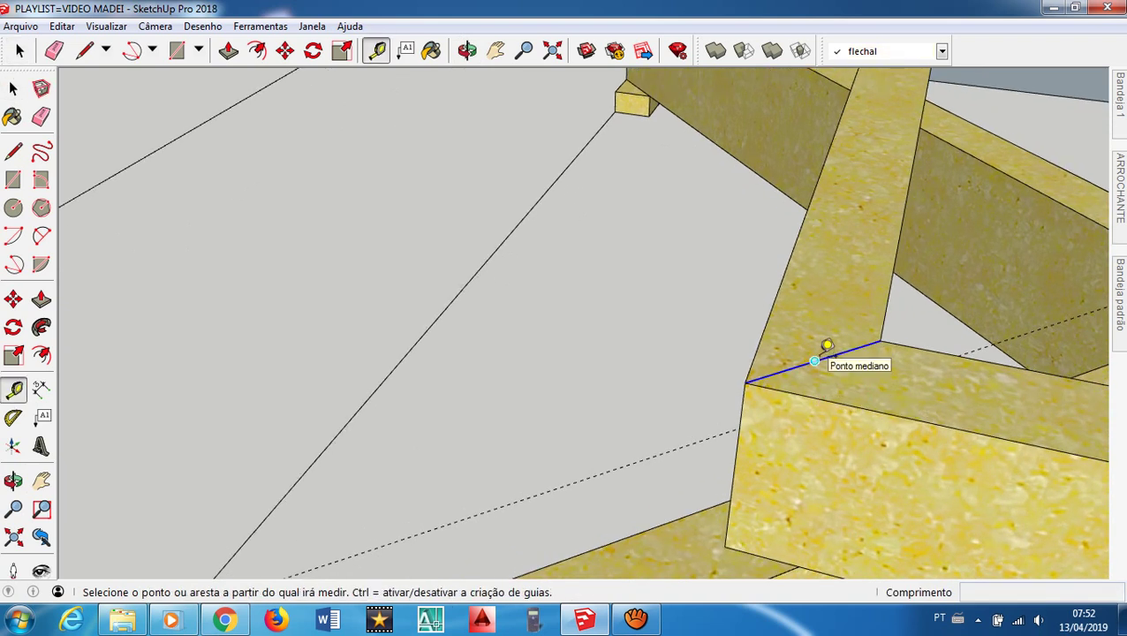
{"action": "left_click", "coordinate": [815, 362]}
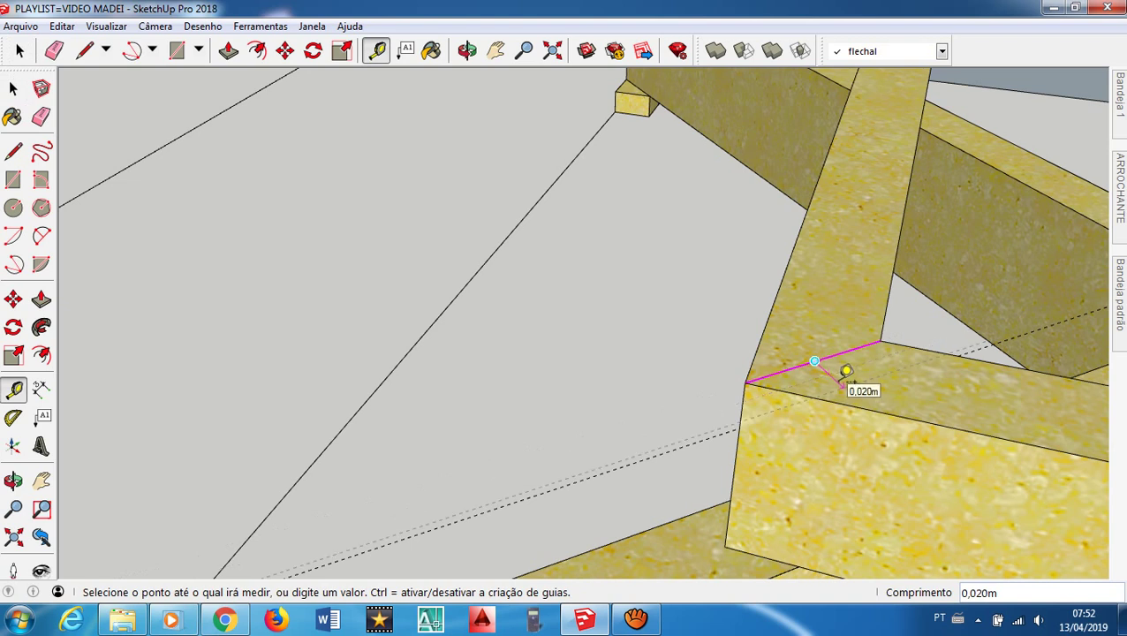
{"action": "type", "text": ",025"}
{"action": "key", "text": "Return"}
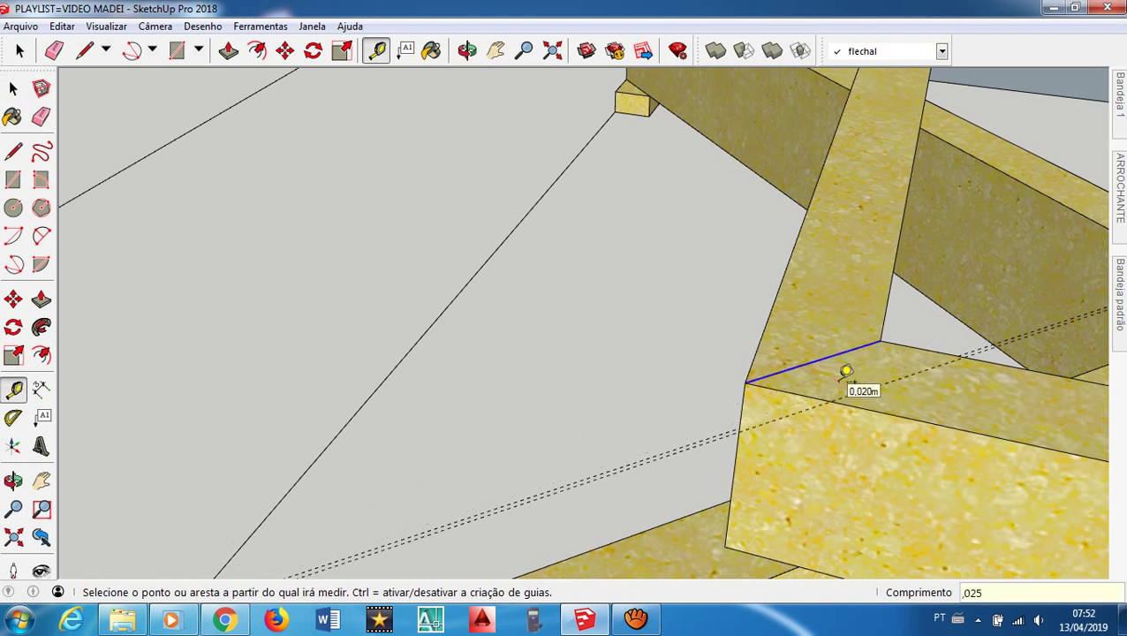
Draw a line down the beam's outer side face from the guide's crossing with its upper edge, and delete the guide lines
{"action": "key", "text": "space"}
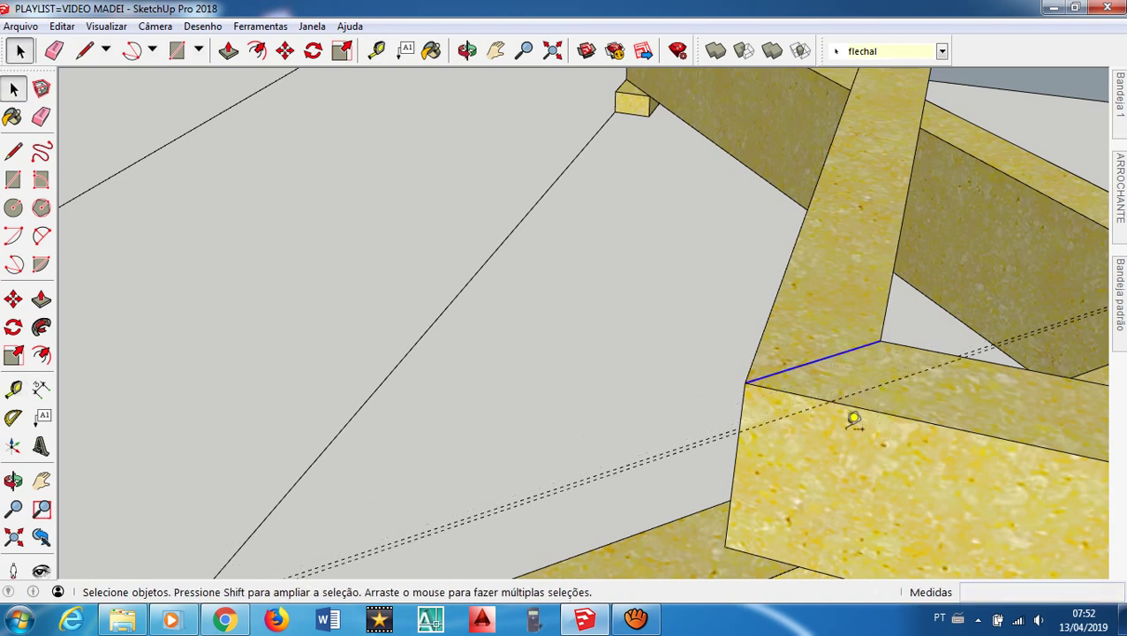
{"action": "key", "text": "l"}
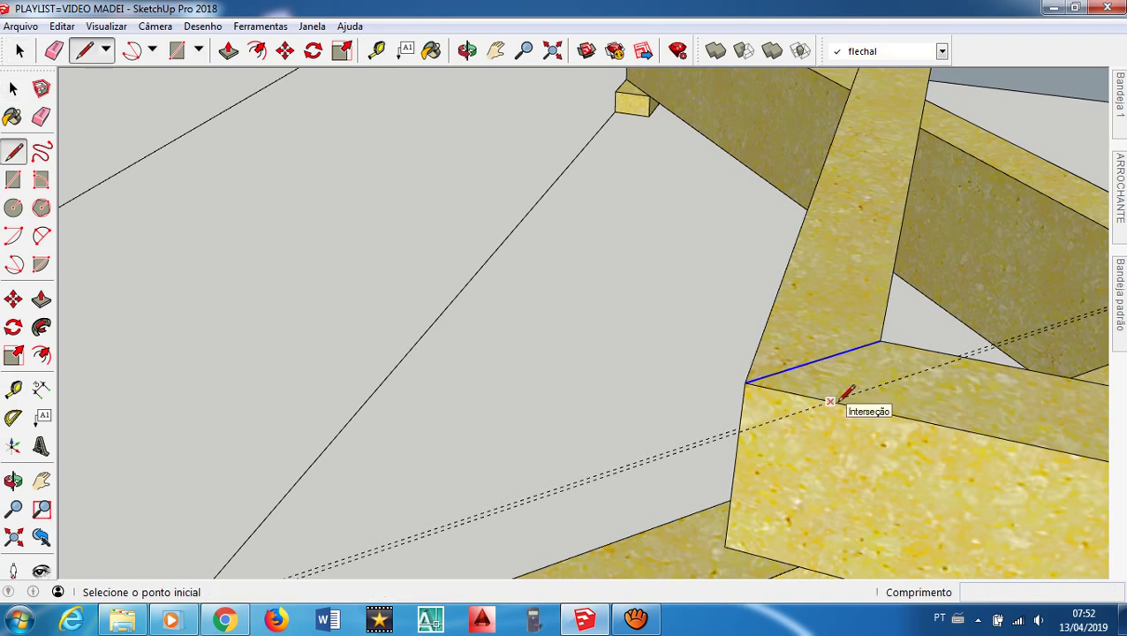
{"action": "left_click", "coordinate": [831, 402]}
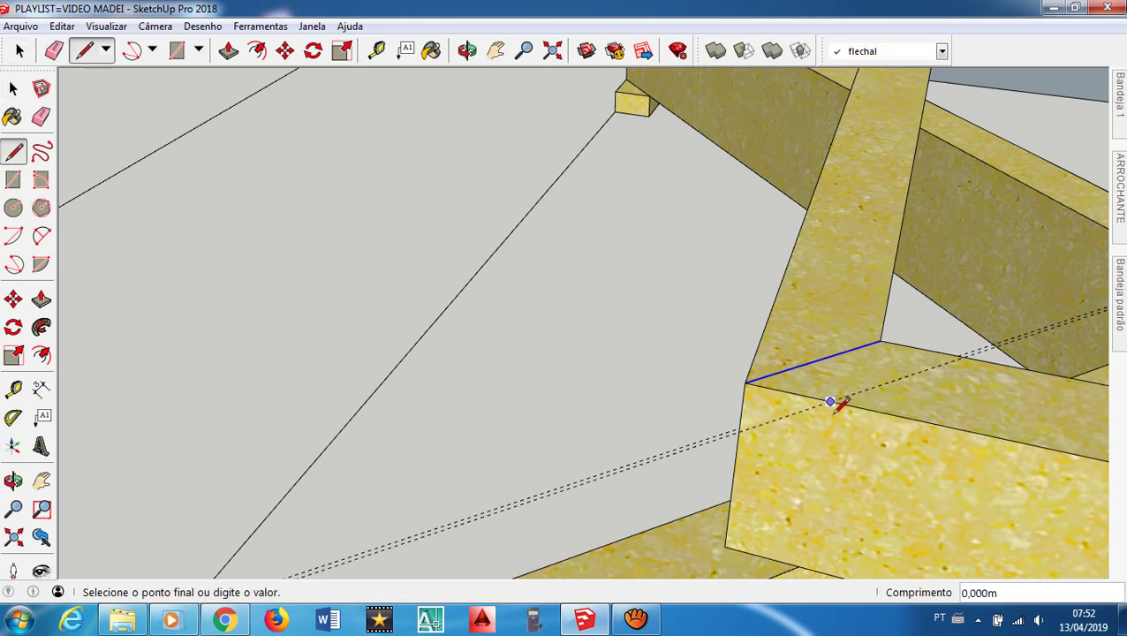
{"action": "left_click", "coordinate": [799, 565]}
{"action": "key", "text": "space"}
{"action": "middle_click_drag", "start_coordinate": [890, 443], "coordinate": [701, 444]}
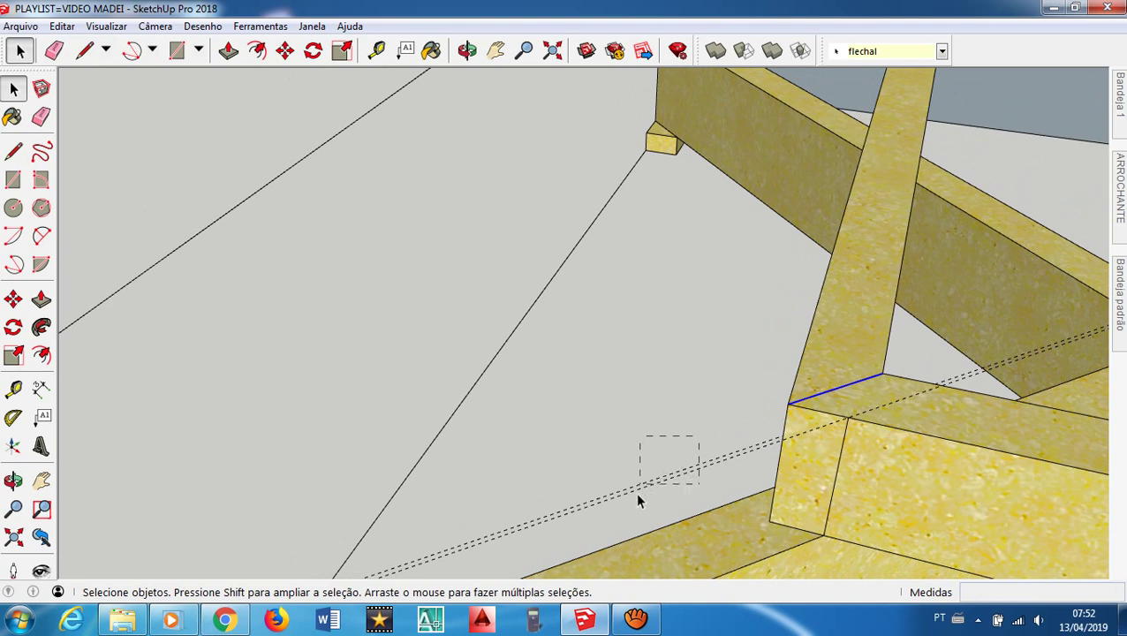
{"action": "key", "text": "Delete"}
Select the long extended section of the detached rafter
{"action": "scroll", "coordinate": [861, 444], "scroll_direction": "down", "scroll_amount": 5}
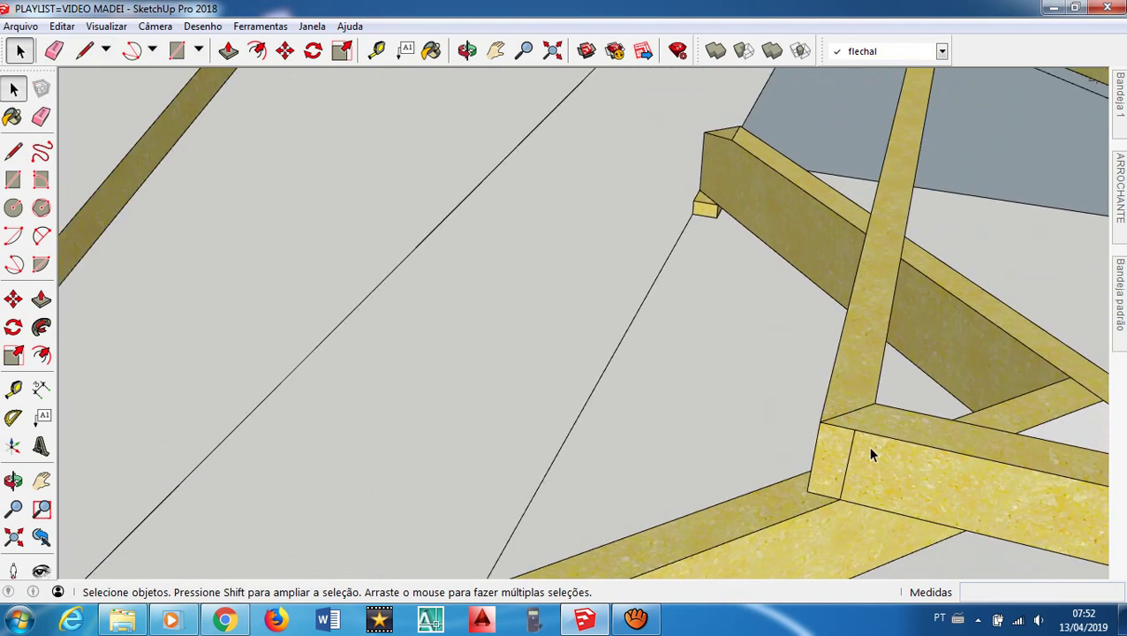
{"action": "scroll", "coordinate": [867, 442], "scroll_direction": "down", "scroll_amount": 10}
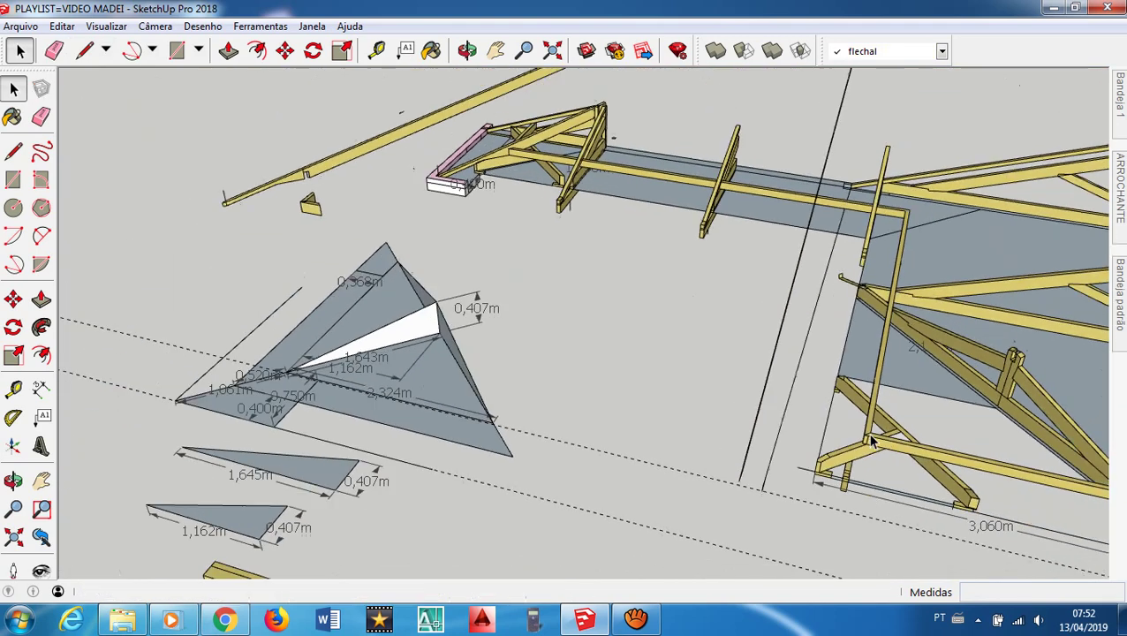
{"action": "scroll", "coordinate": [654, 261], "scroll_direction": "down", "scroll_amount": 2}
{"action": "scroll", "coordinate": [704, 240], "scroll_direction": "down", "scroll_amount": 3}
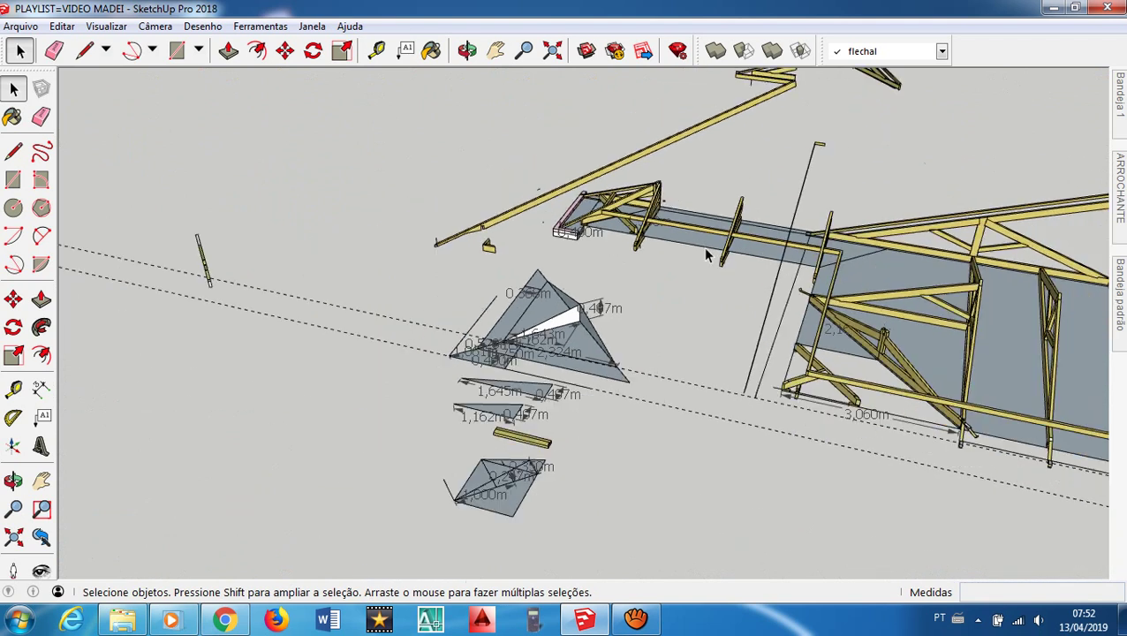
{"action": "middle_click_drag", "start_coordinate": [775, 130], "coordinate": [749, 141]}
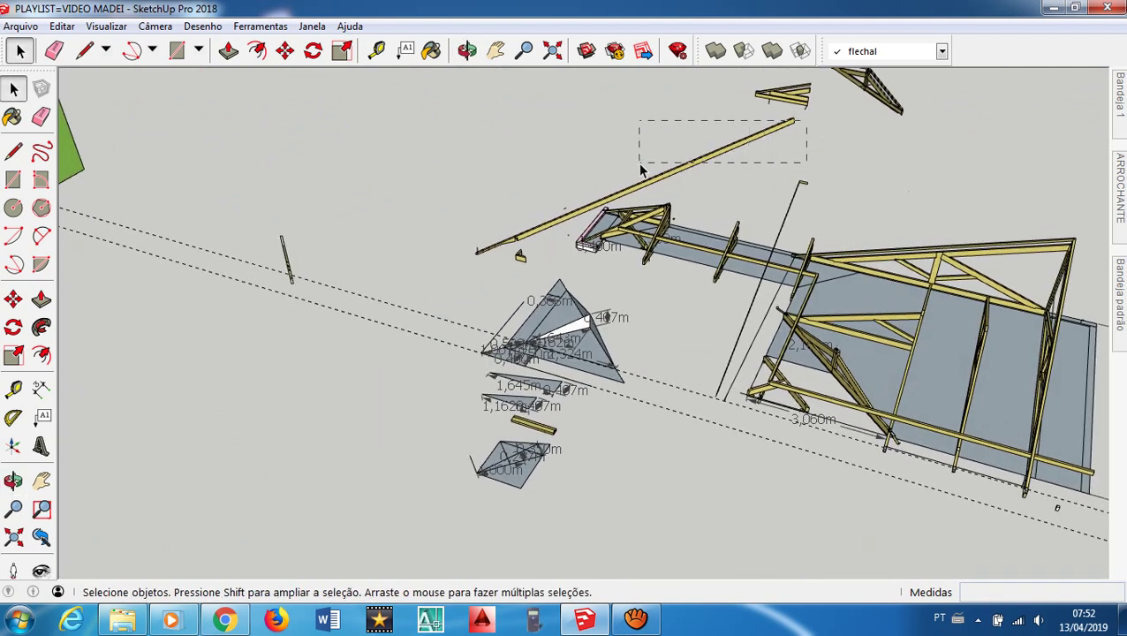
{"action": "left_click_drag", "start_coordinate": [642, 166], "coordinate": [641, 170]}
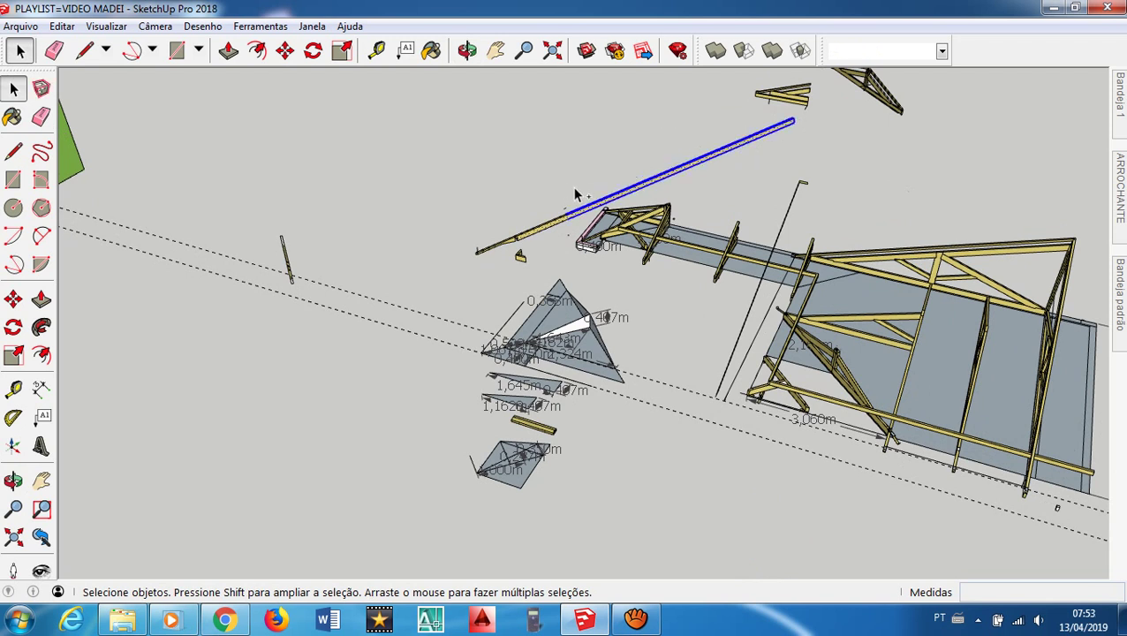